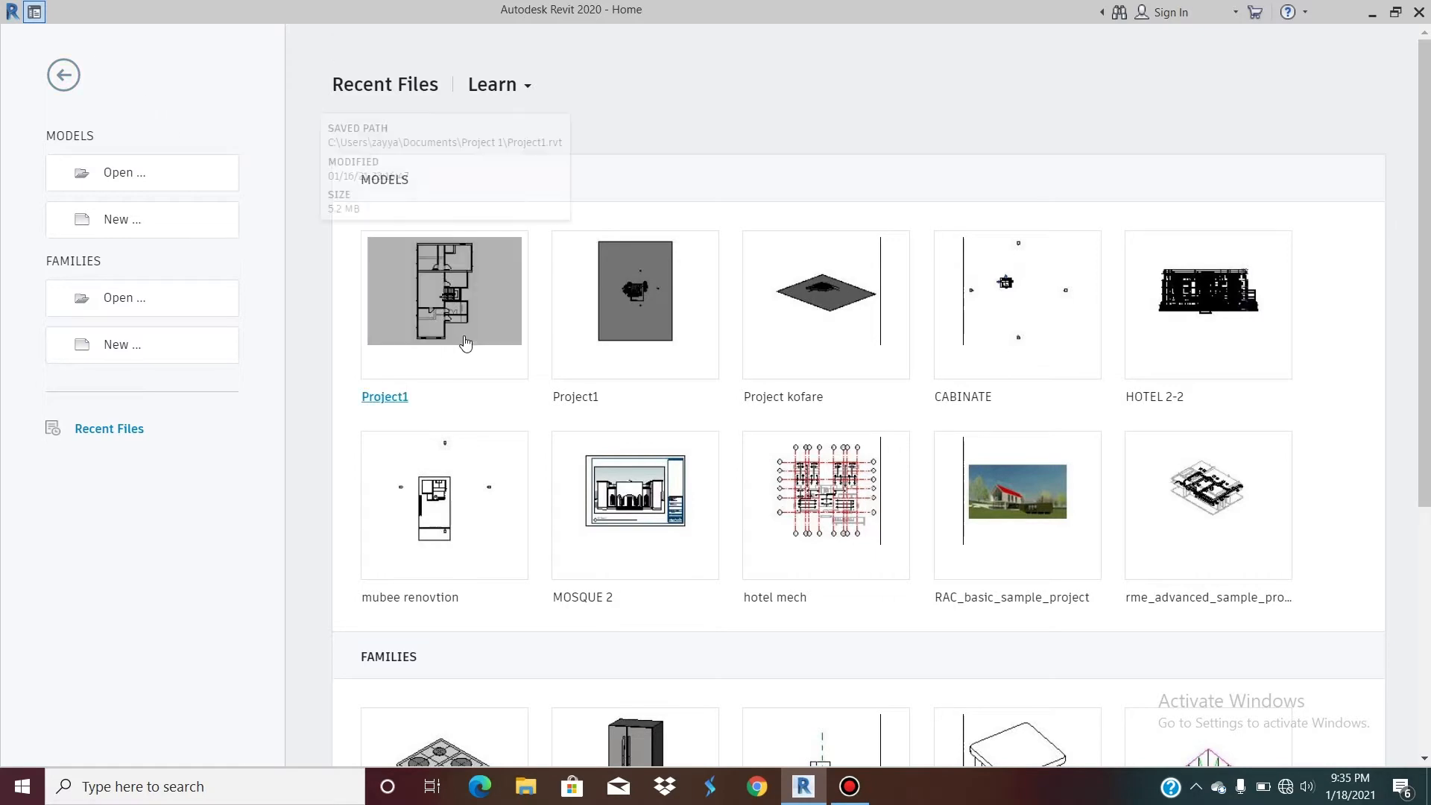
Step: Open the recent Project1 plan model and start a roof by footprint with Level 3 as its base level
left_click(443, 328)
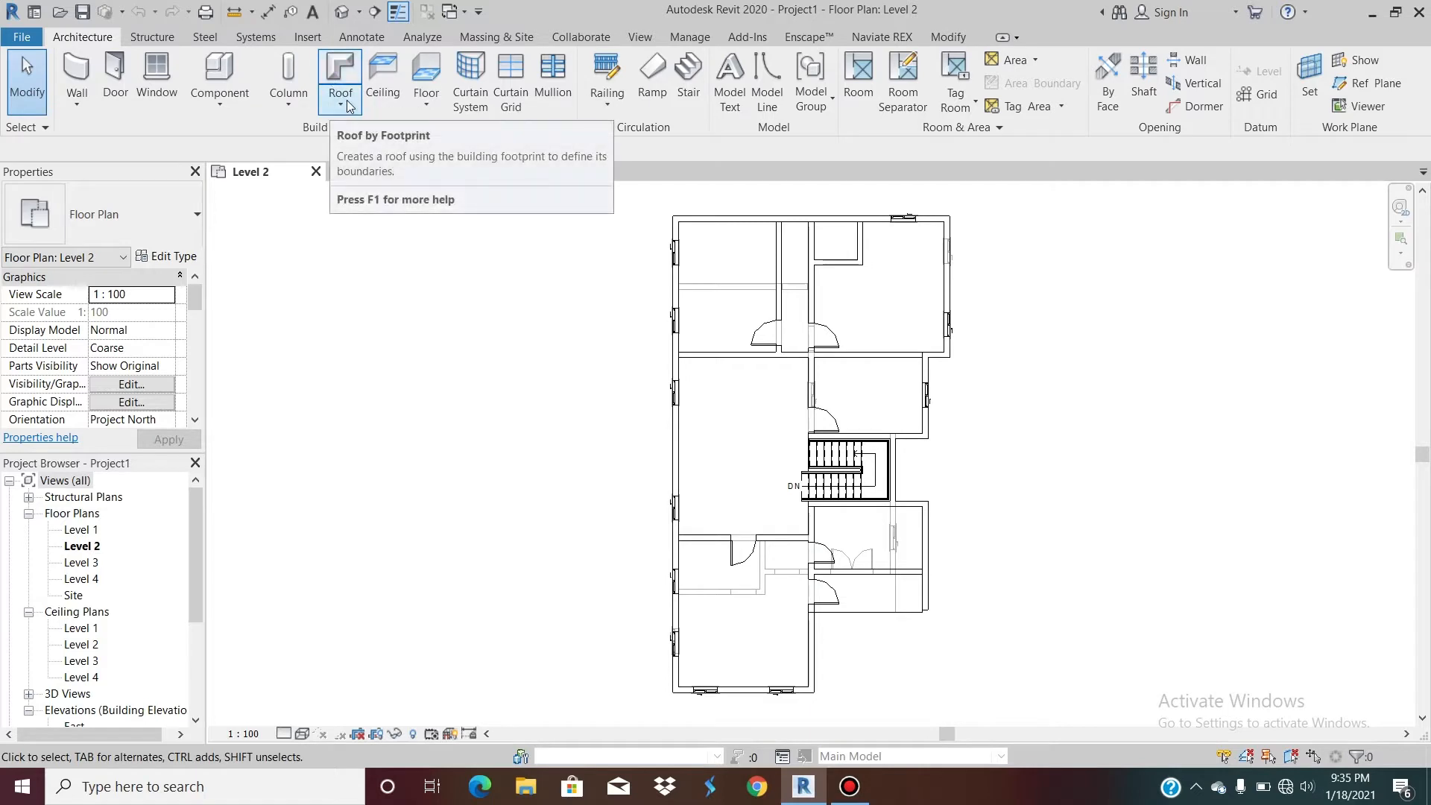
left_click(341, 72)
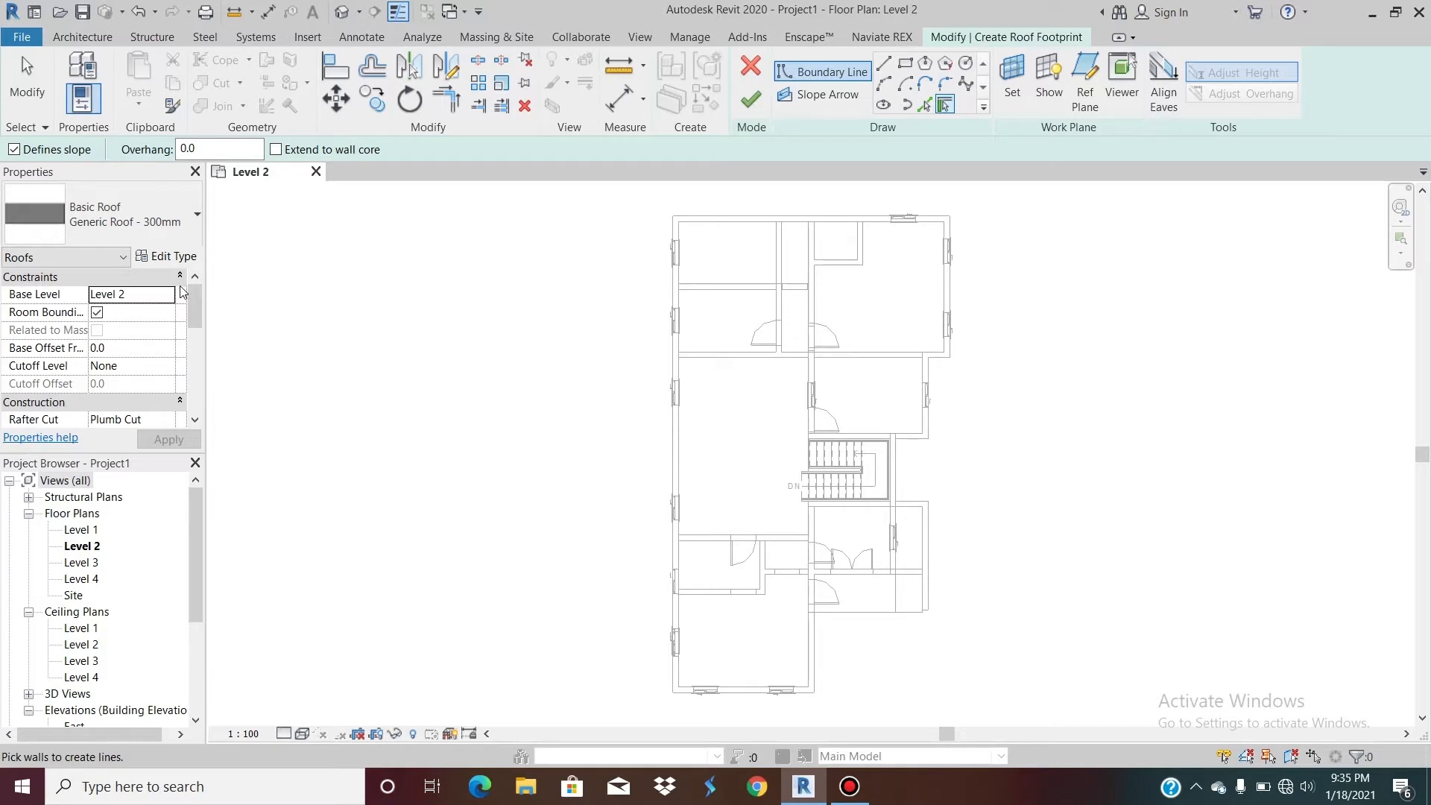
left_click(170, 295)
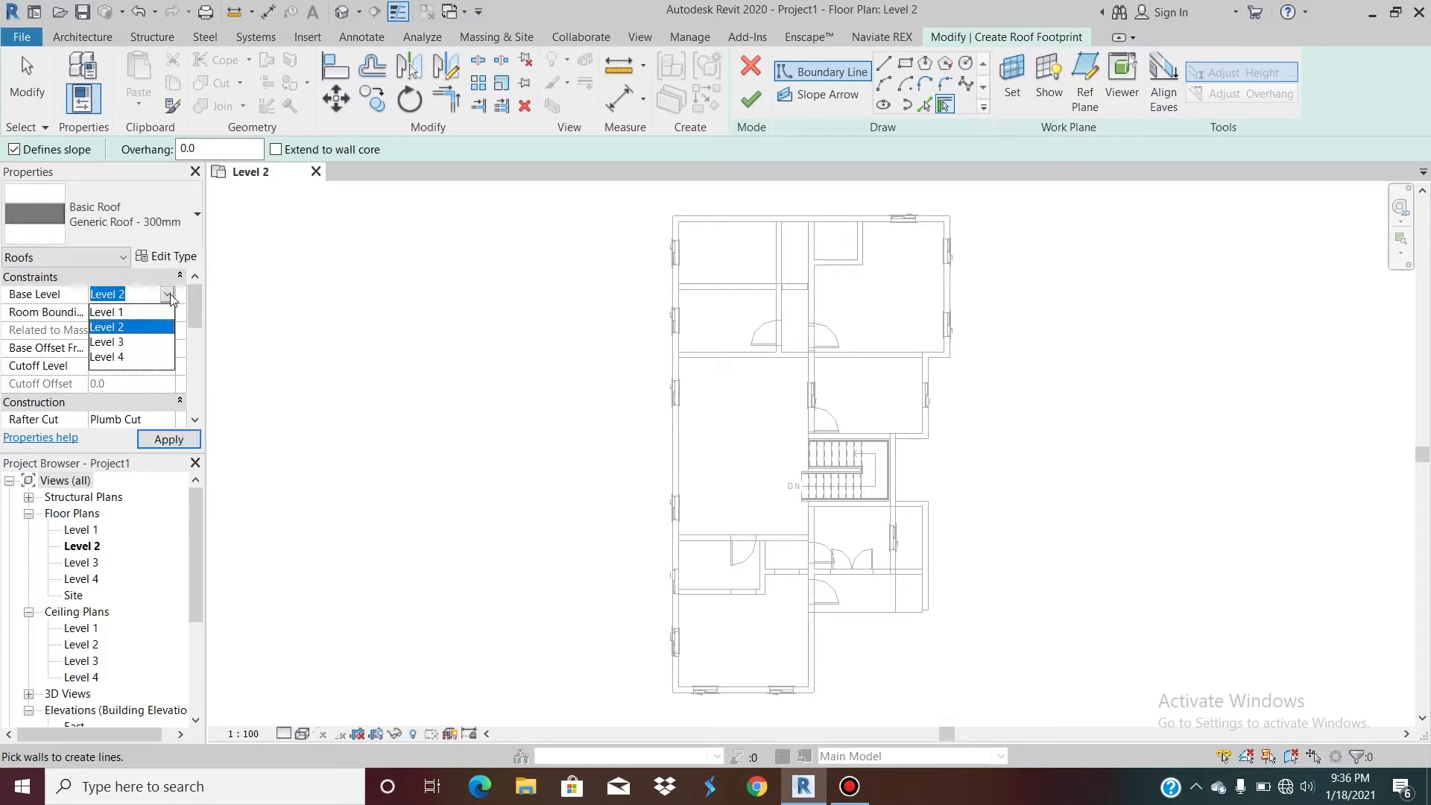
left_click(134, 342)
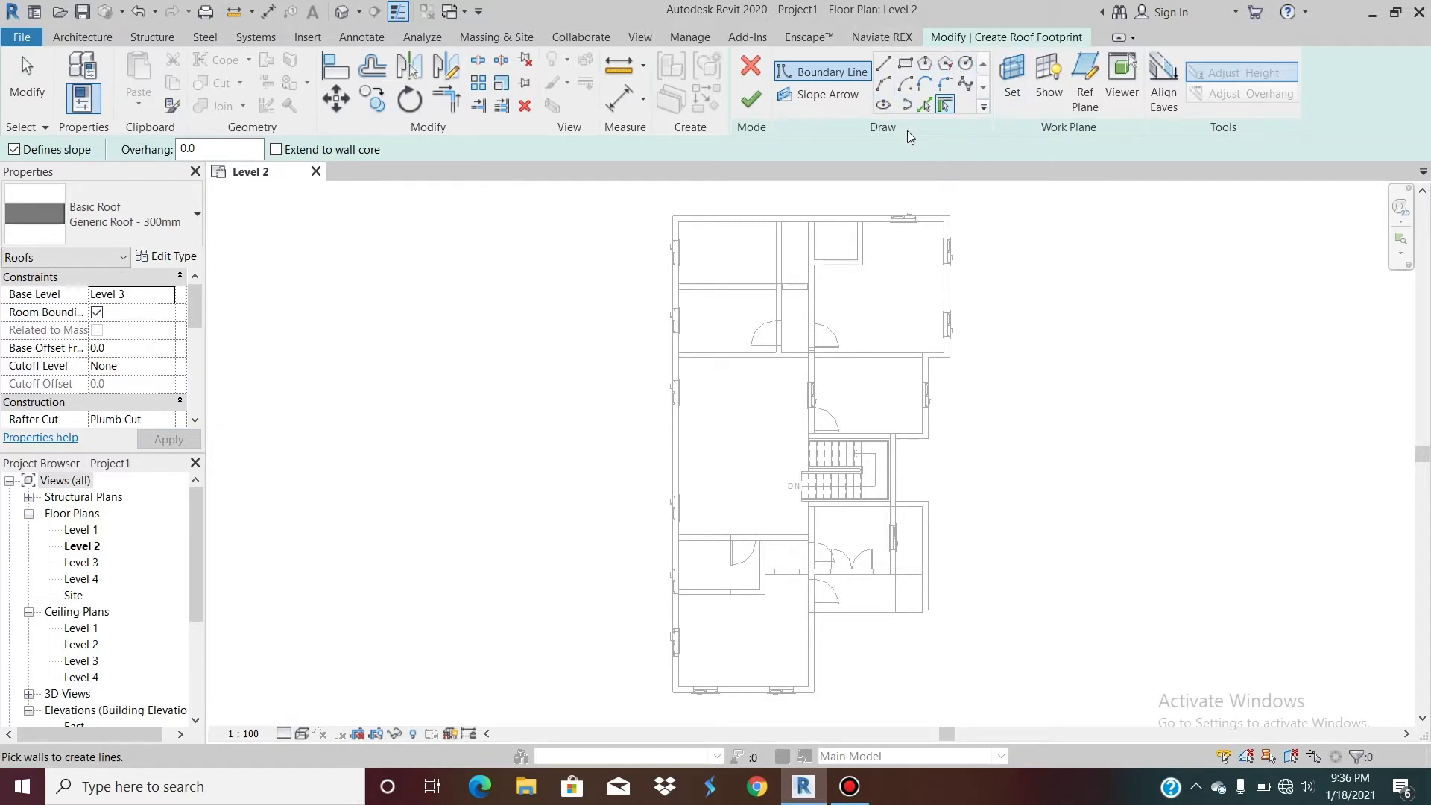
Step: Sketch slope-defining roof boundary lines, offset 500, along the building's rear wall and the side wall of its wider rear wing
left_click(889, 66)
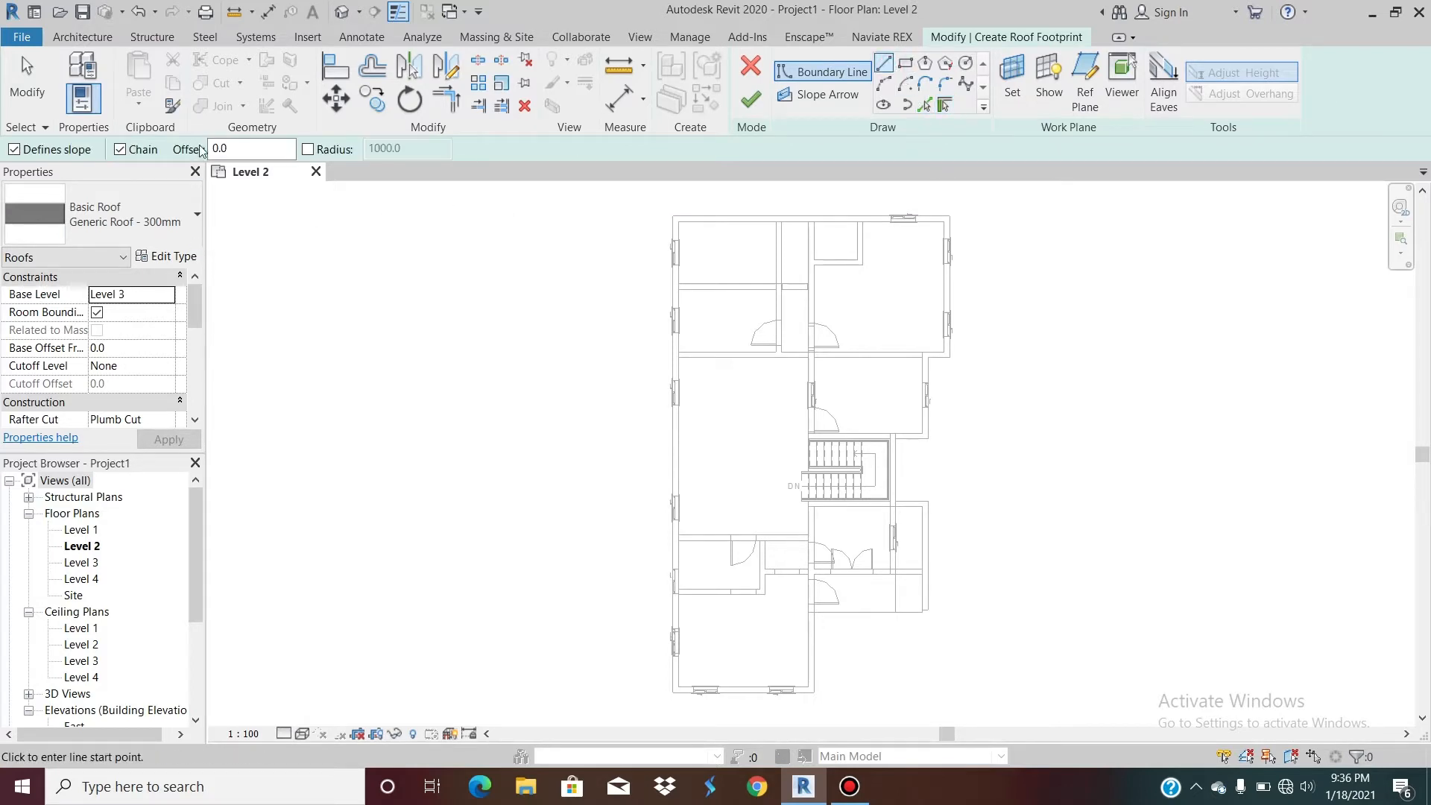
left_click(255, 150)
key("BackSpace")
key("BackSpace")
key("BackSpace")
type("500.0")
left_click(671, 216)
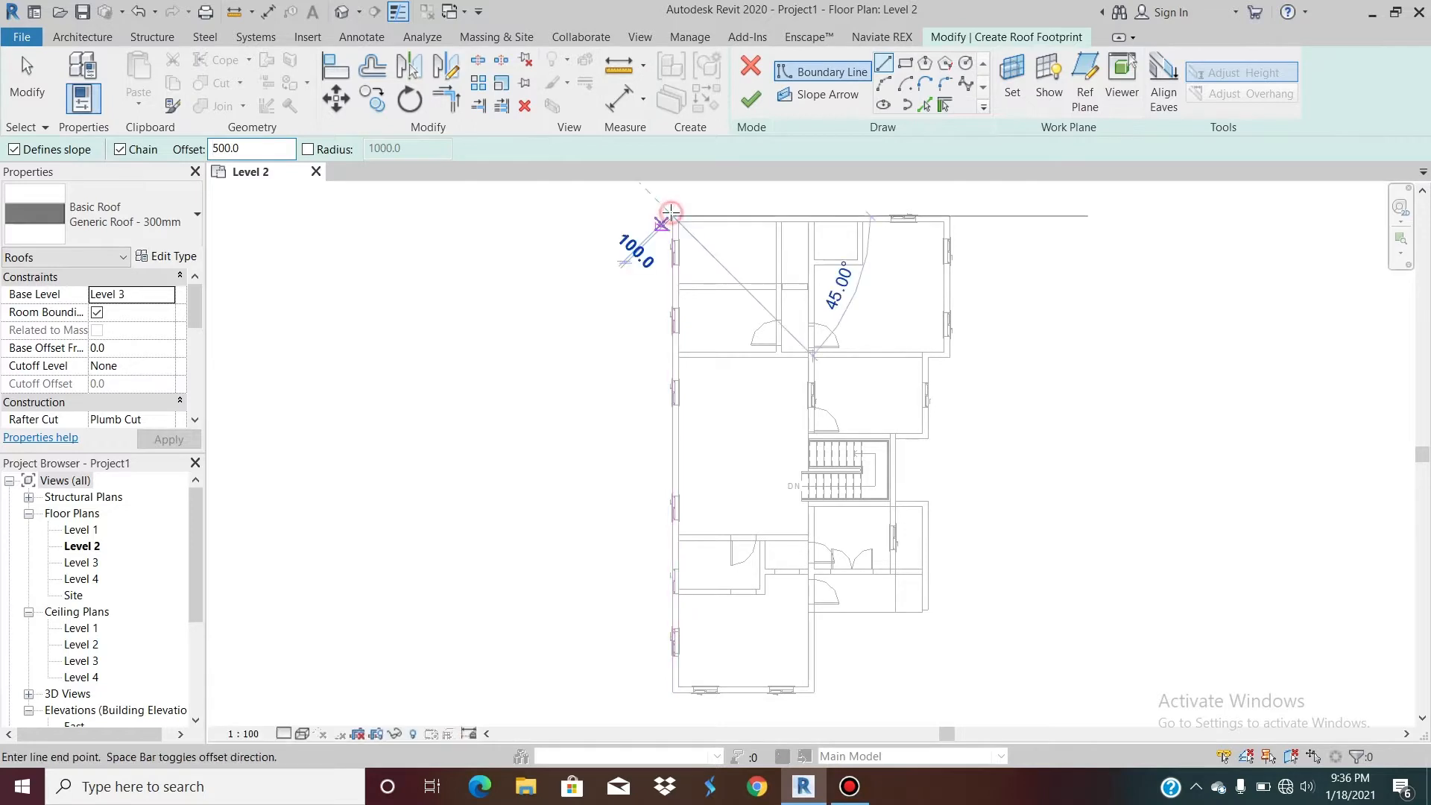
left_click(950, 215)
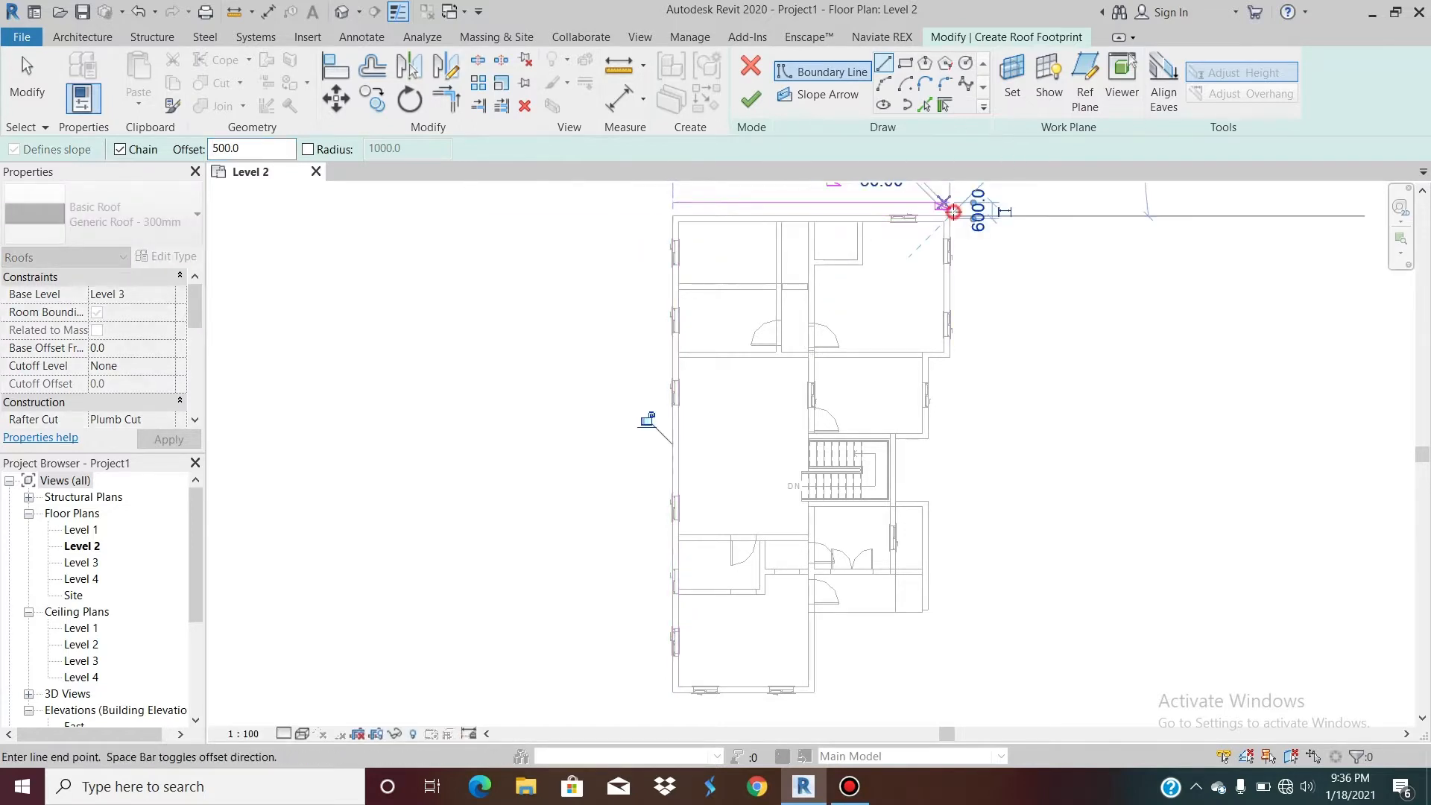
left_click(949, 357)
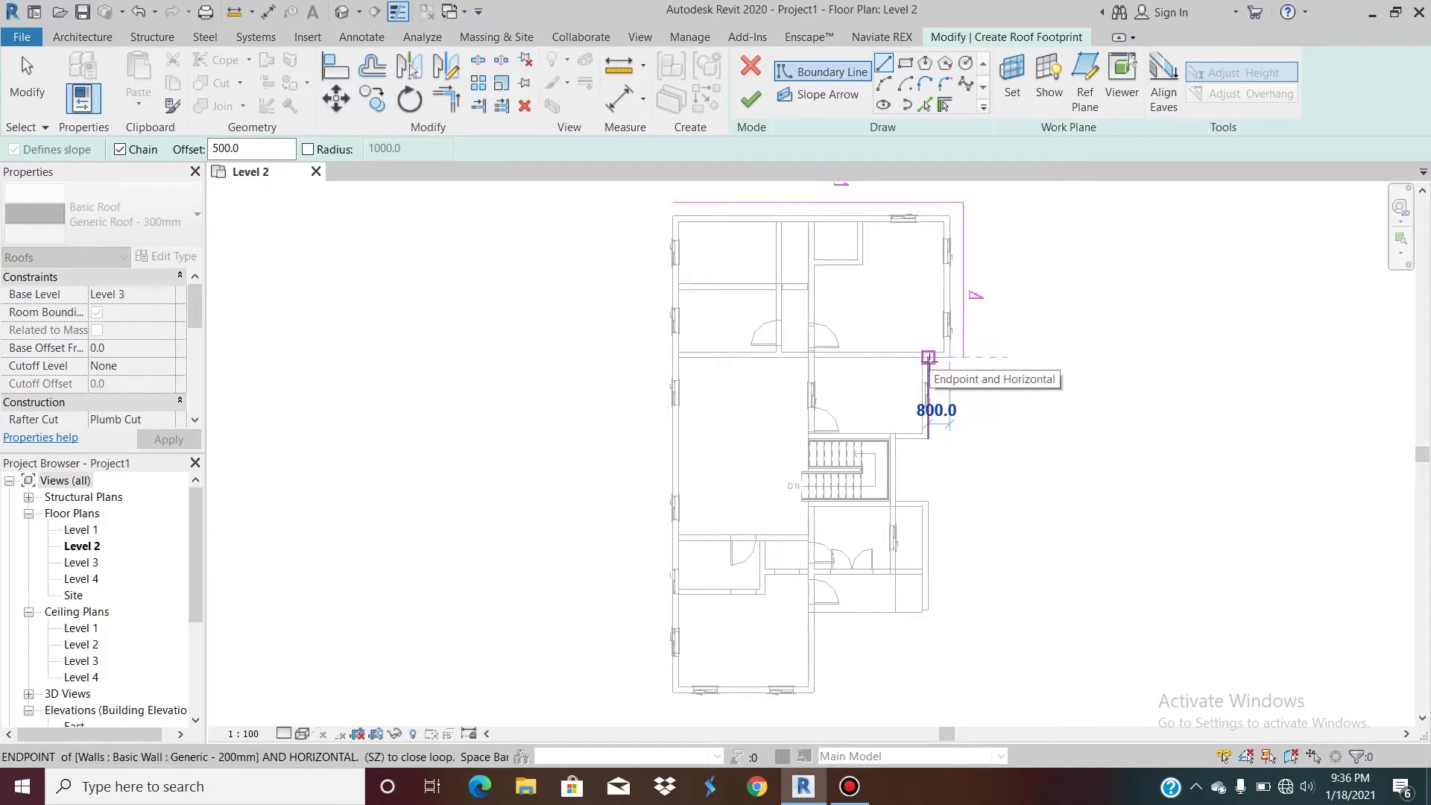
Step: Continue the boundary around the wing's step, straight down past the stairwell, and back across below the porch to the front room's wall
scroll(928, 357, "up", 5)
scroll(925, 336, "down", 3)
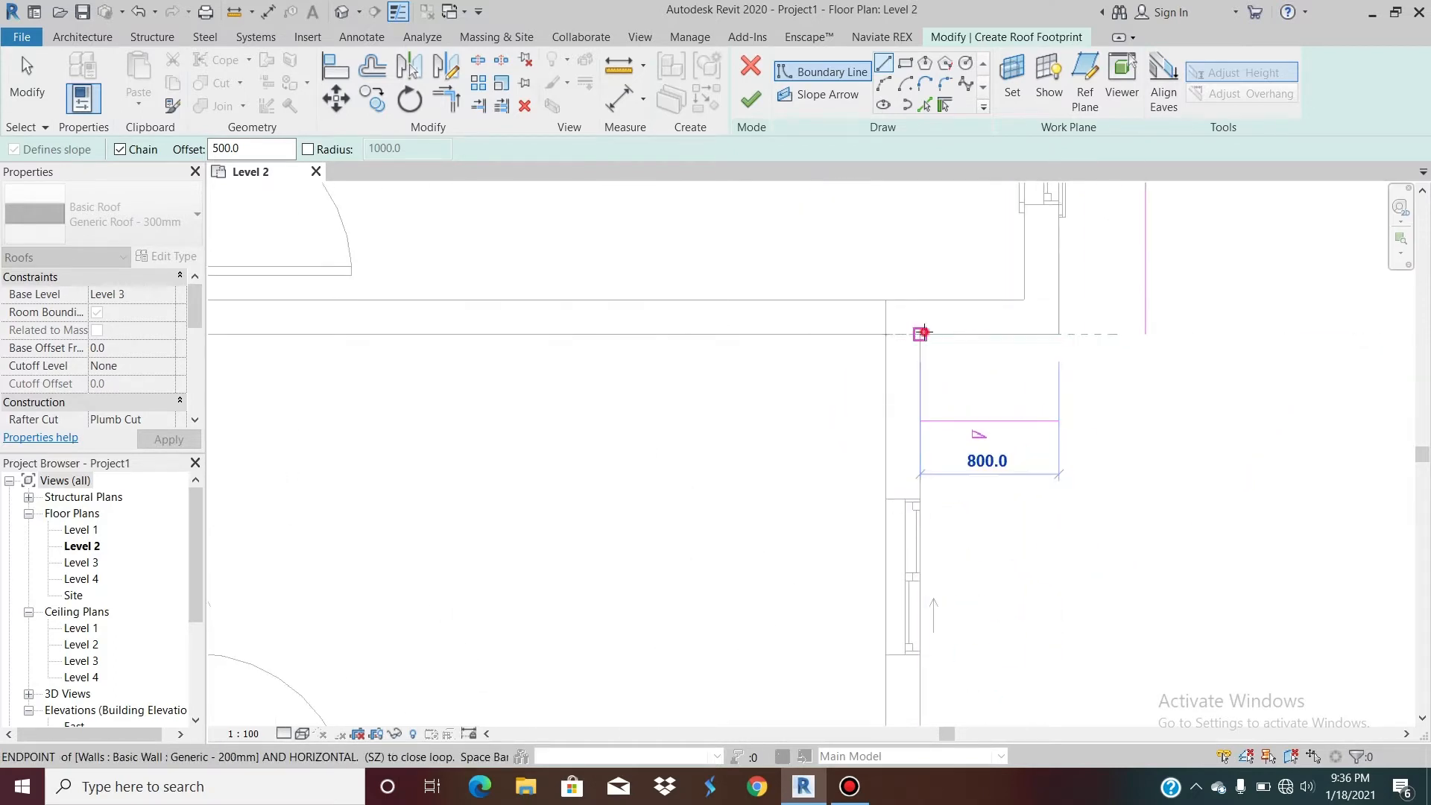
left_click(925, 333)
scroll(924, 333, "down", 2)
scroll(924, 329, "down", 3)
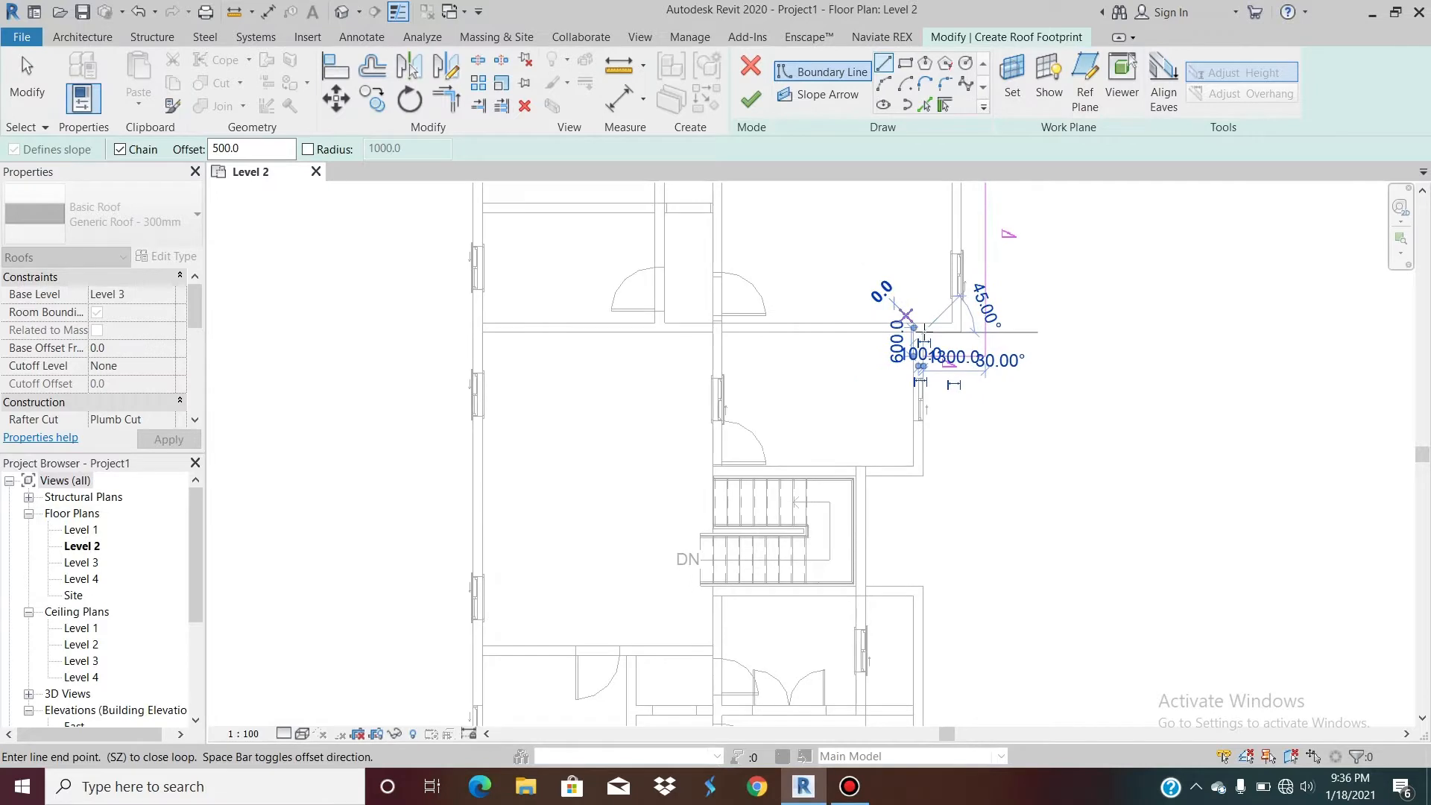
scroll(924, 329, "down", 3)
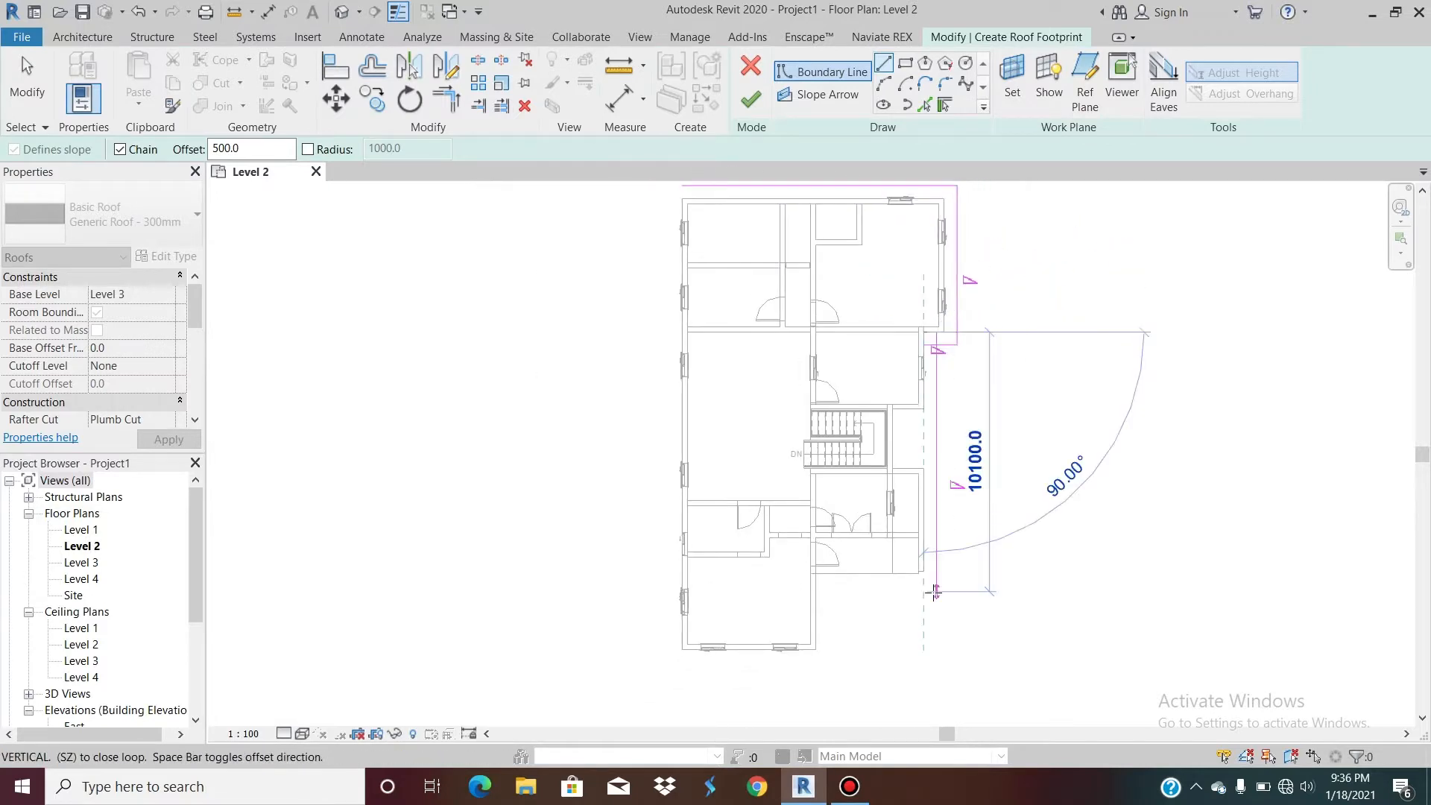
scroll(934, 592, "up", 4)
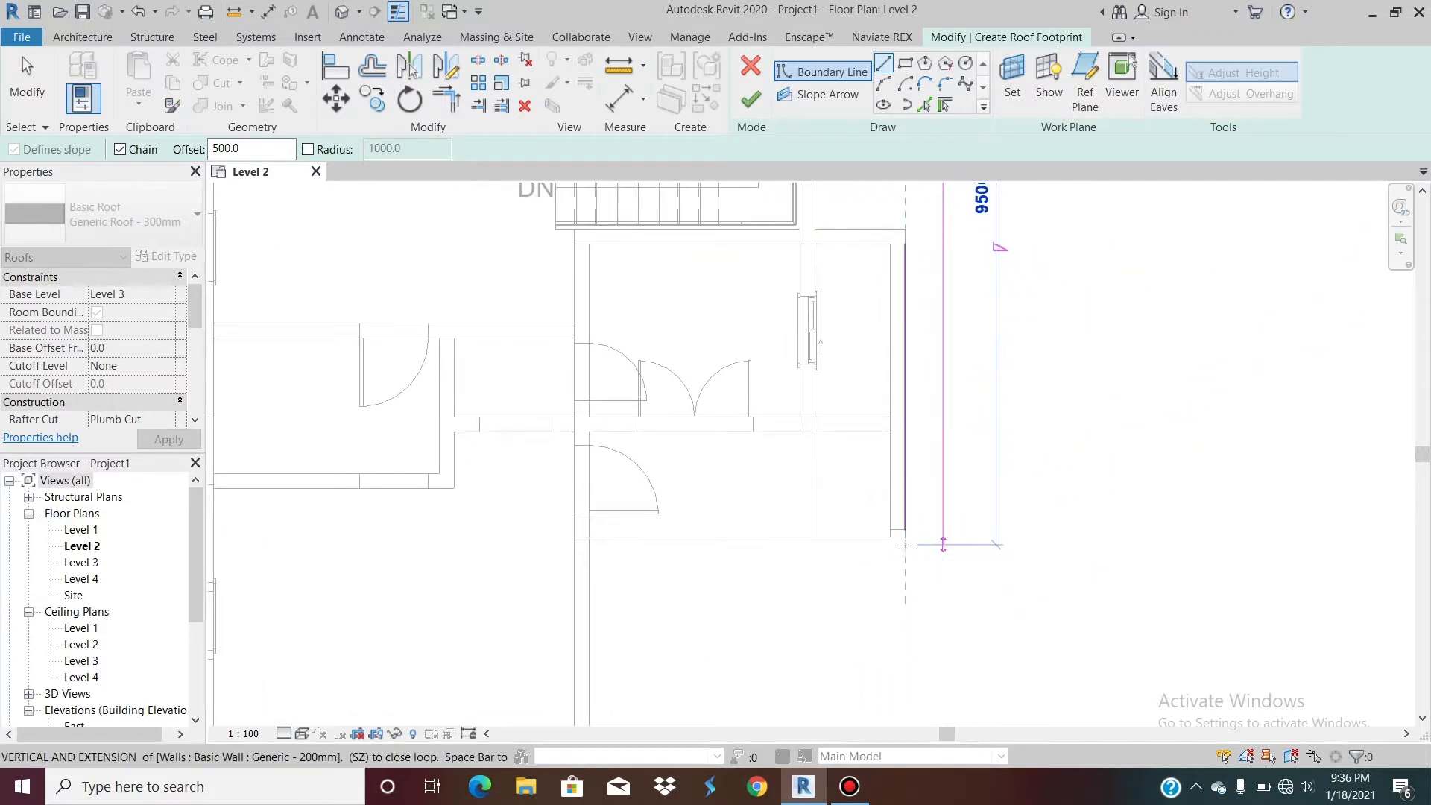
left_click(905, 566)
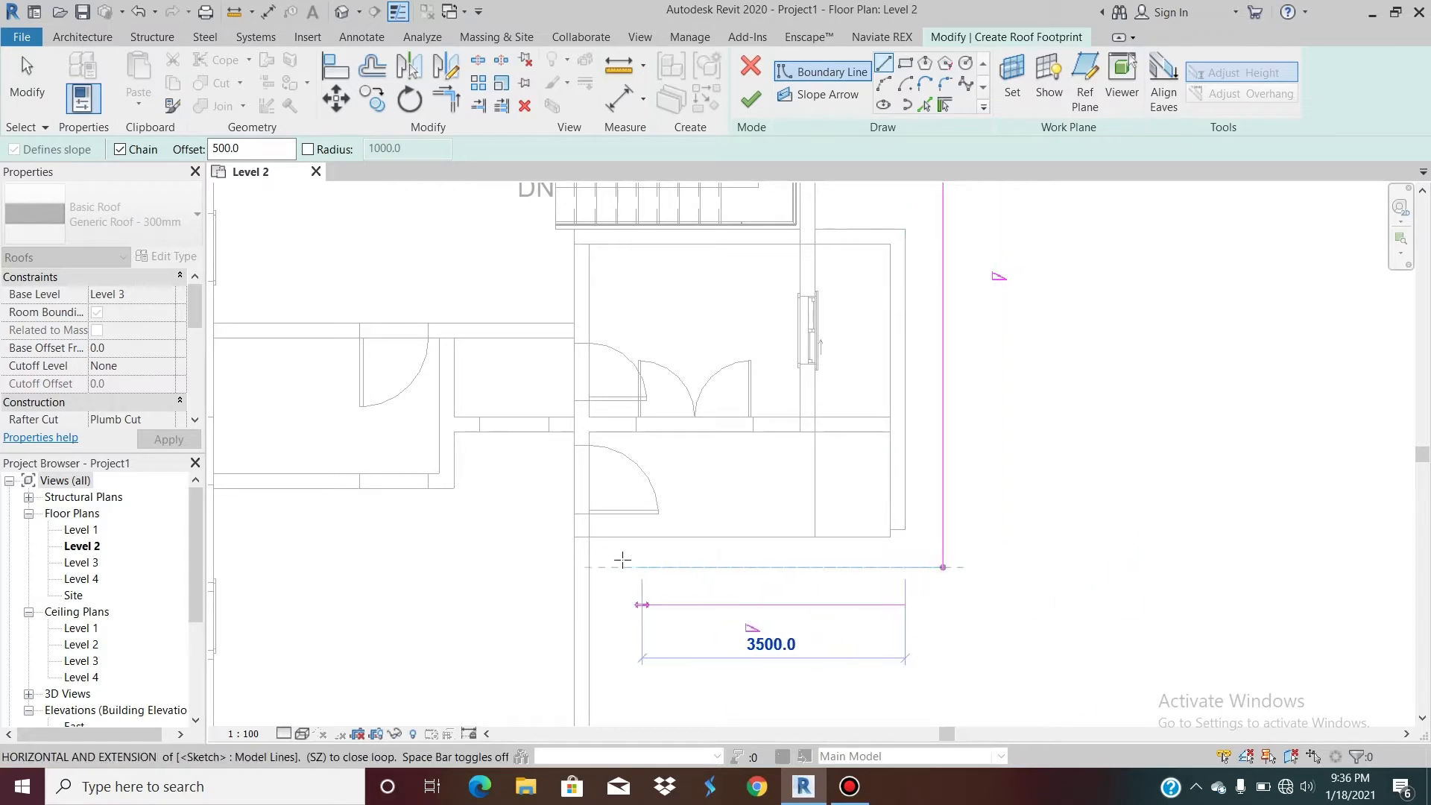
left_click(588, 566)
Step: Close the roof boundary around the front room's corners and up the long straight side wall to the starting corner
scroll(782, 416, "down", 2)
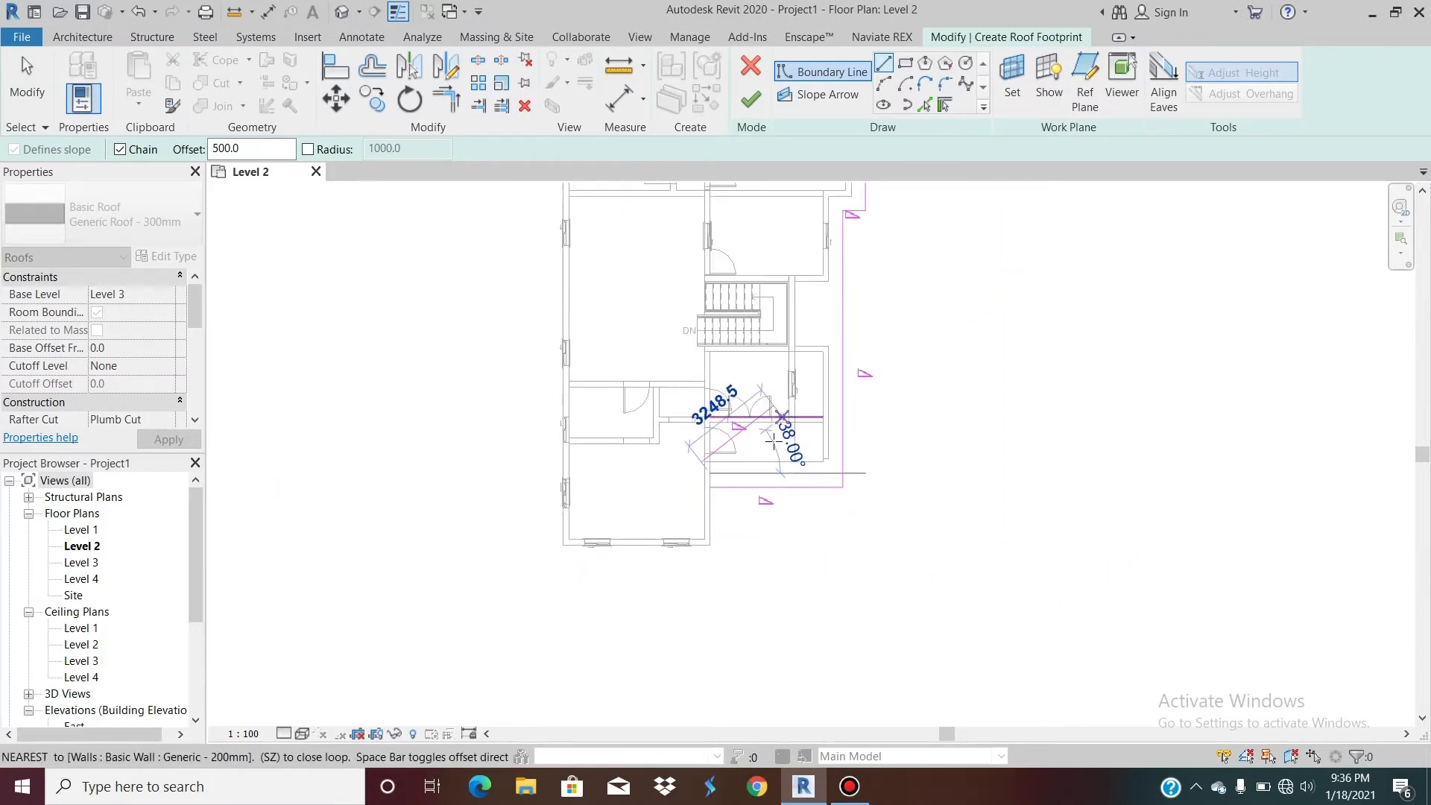
left_click(711, 545)
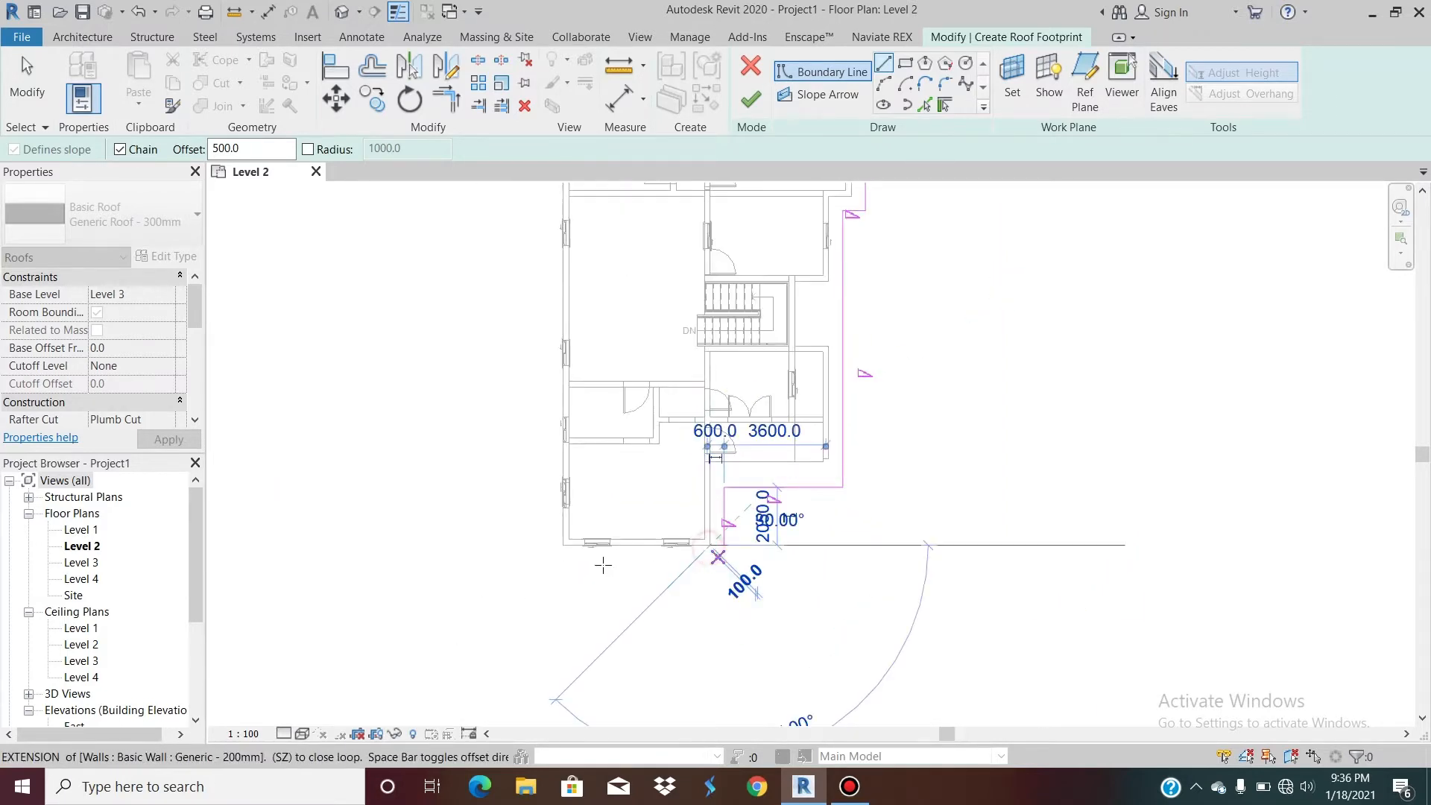
left_click(560, 545)
scroll(686, 615, "down", 3)
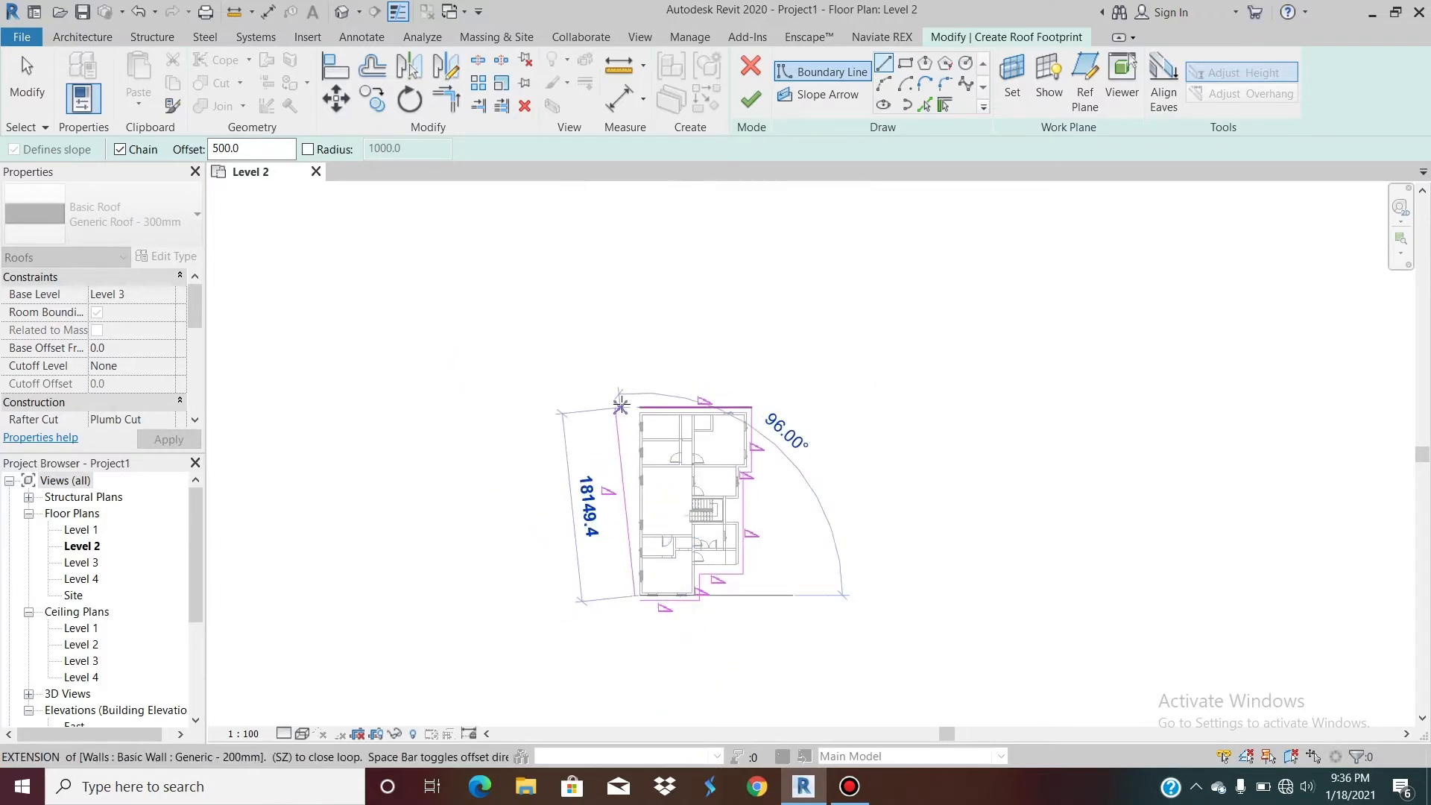
scroll(621, 409, "up", 4)
left_click(667, 425)
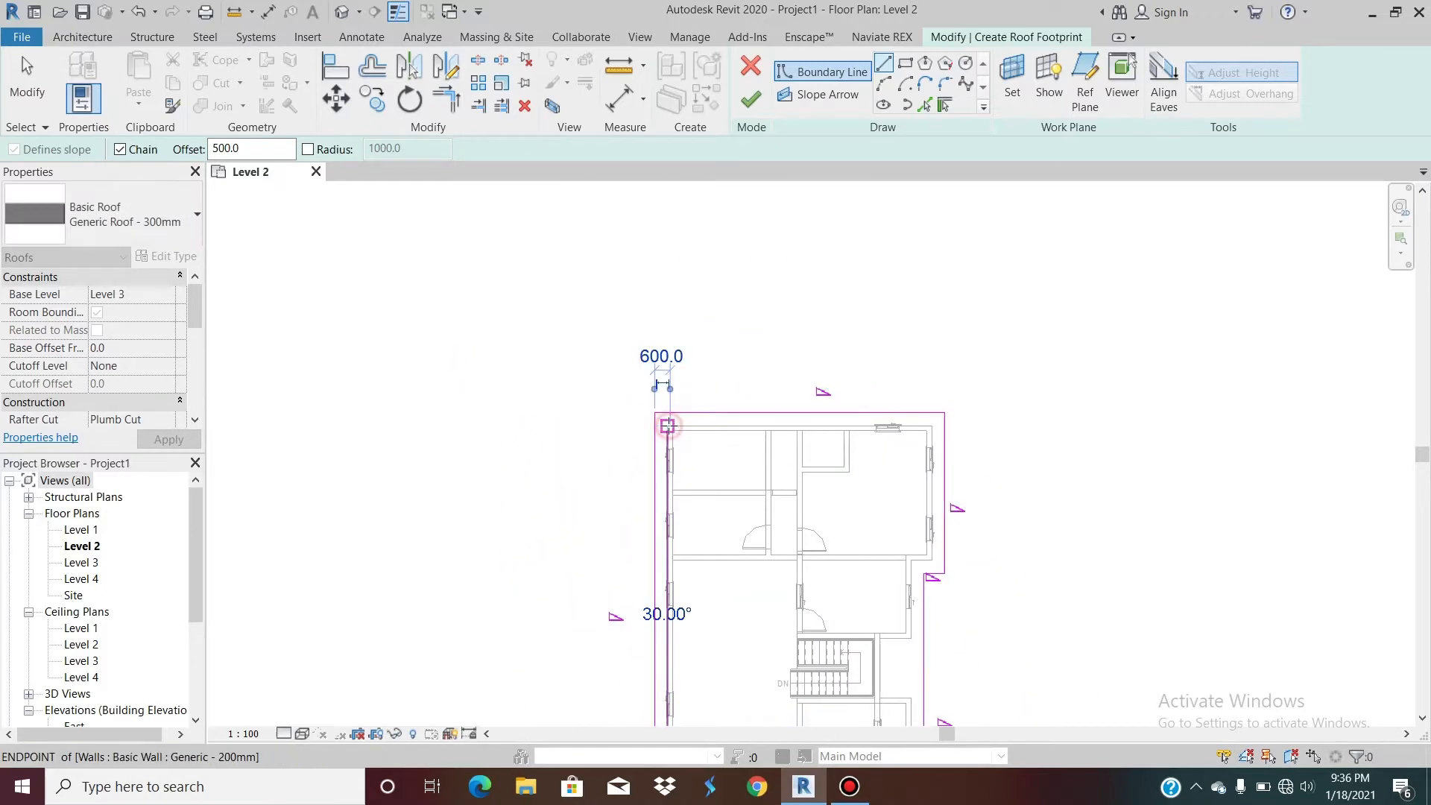
key("Escape")
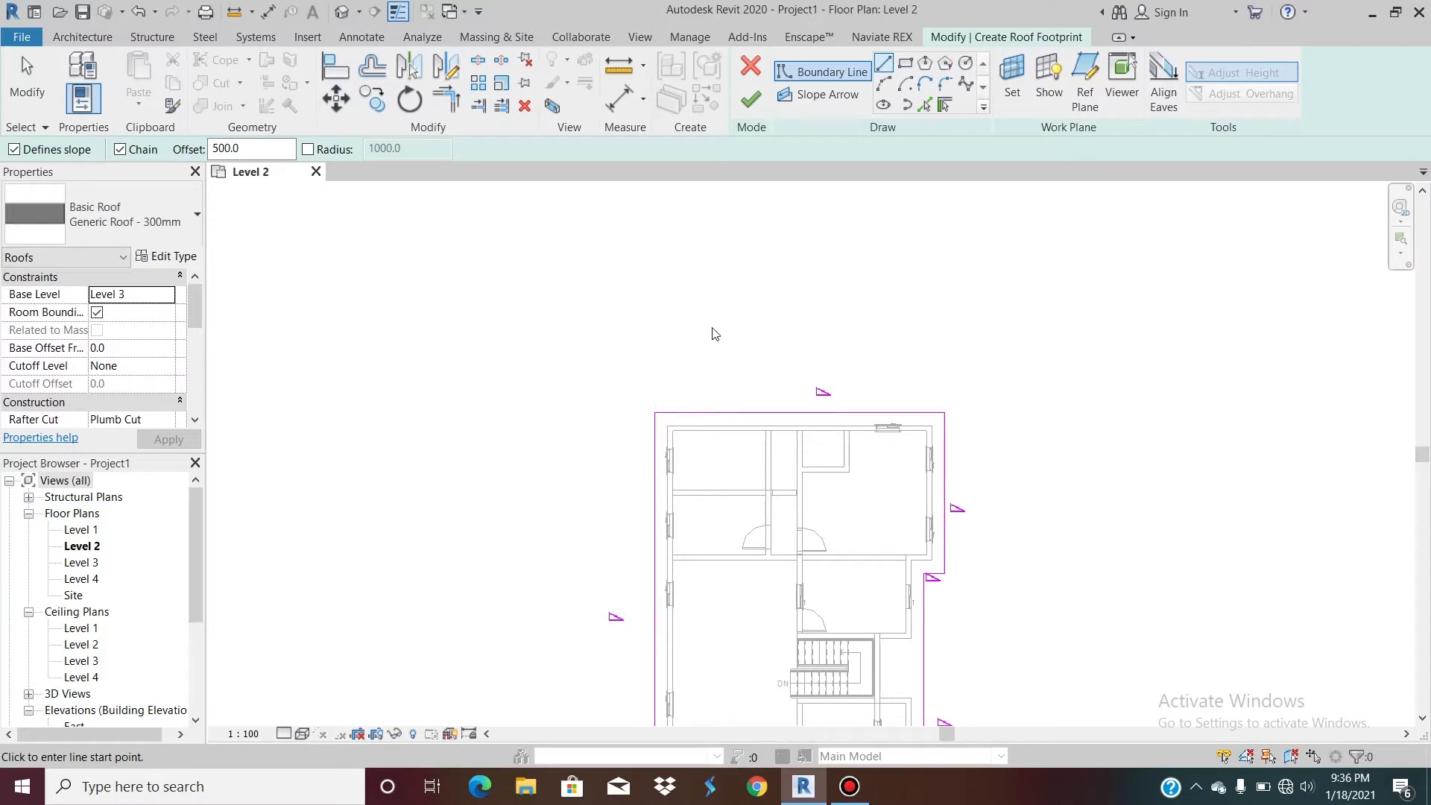
key("Escape")
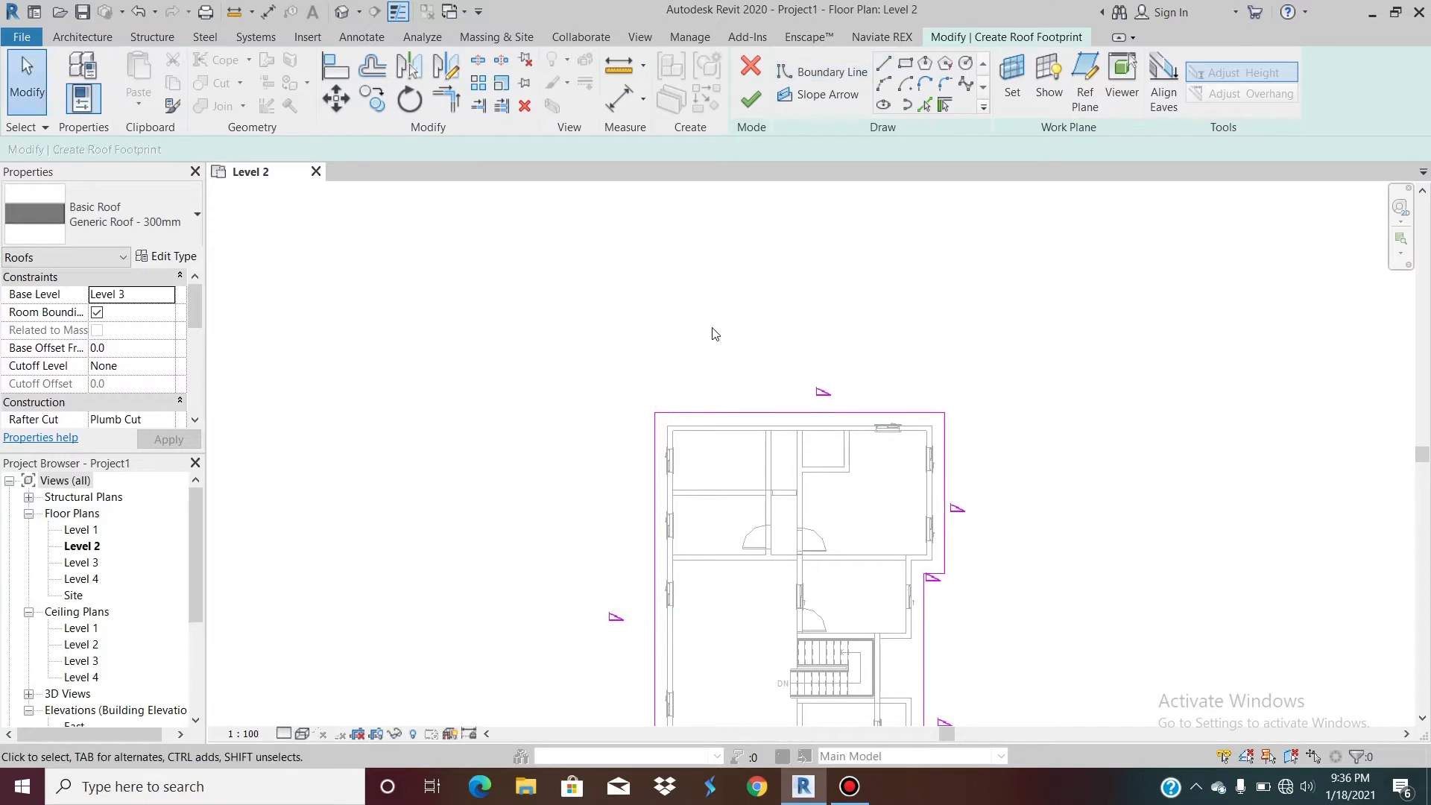
Step: Finish the roof without attaching the walls, and inspect it on the house in the default 3D view
left_click(749, 101)
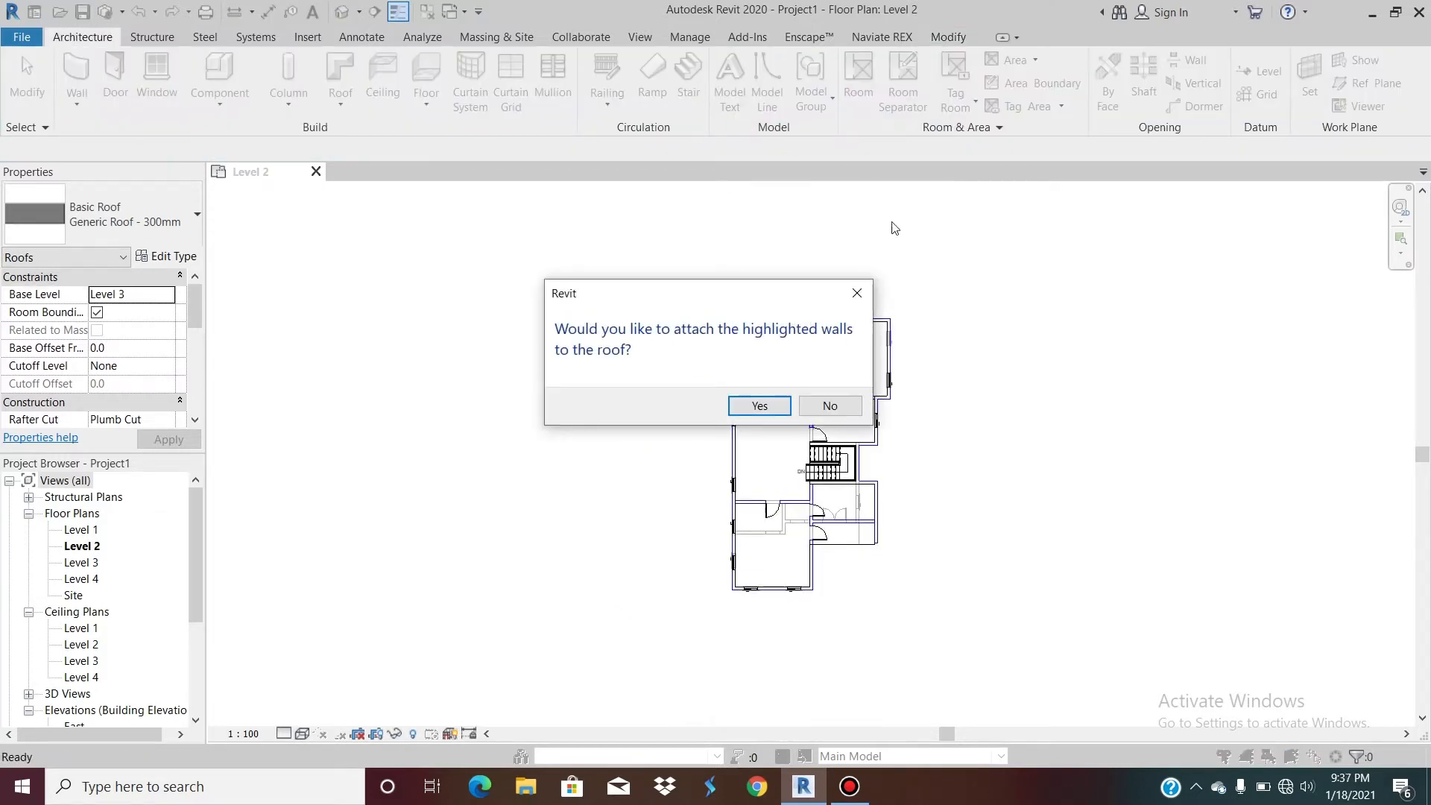
left_click(836, 395)
left_click(829, 404)
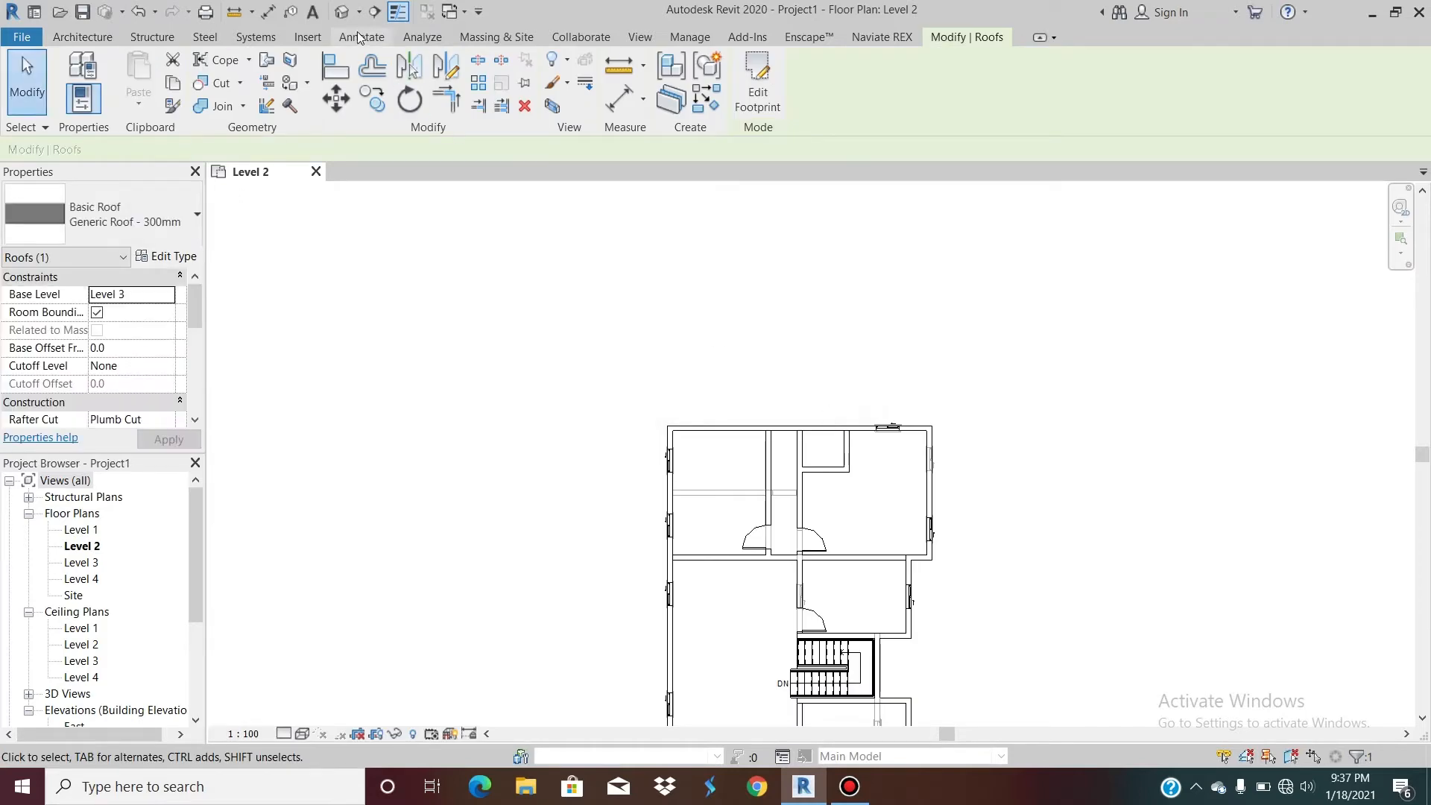
left_click(342, 13)
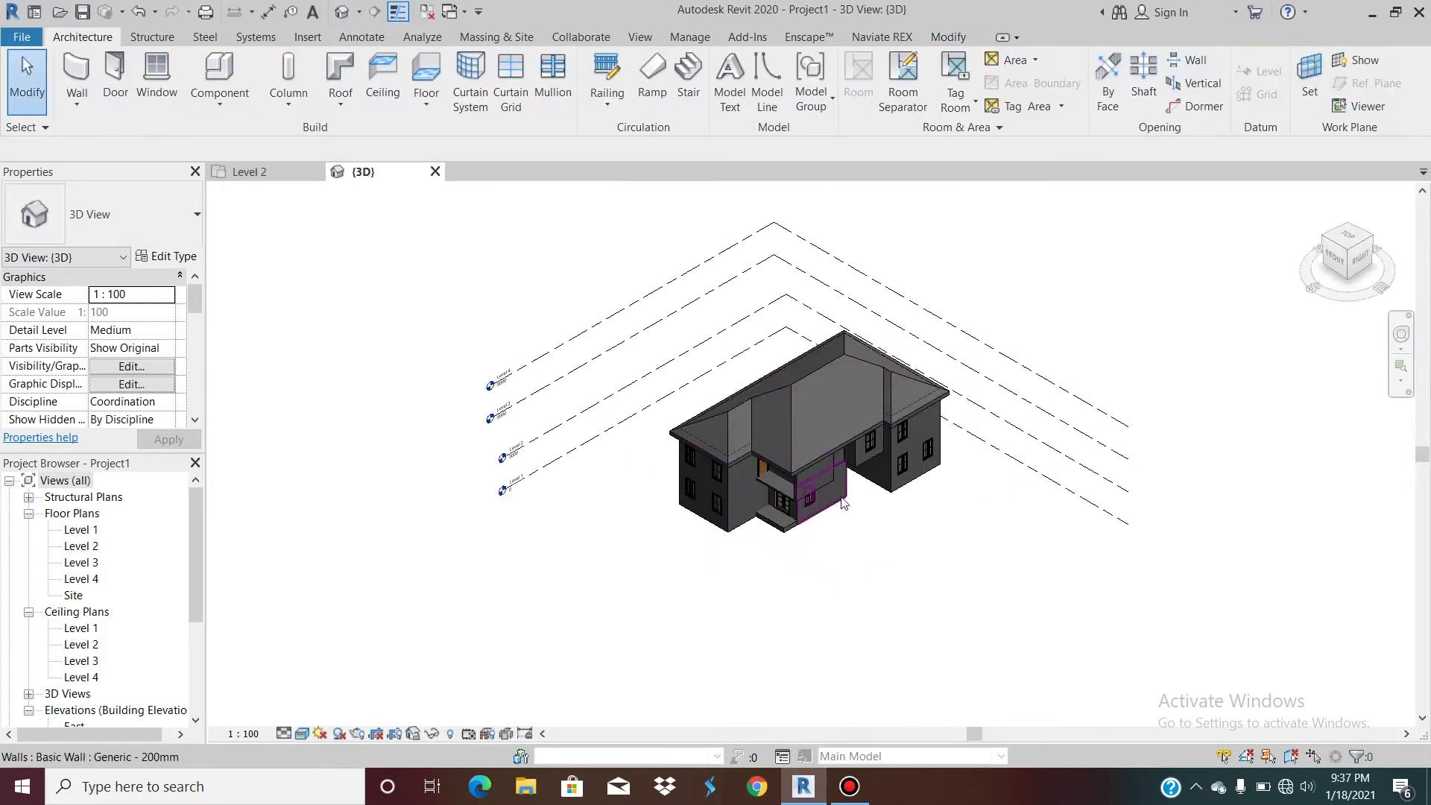
scroll(848, 484, "up", 5)
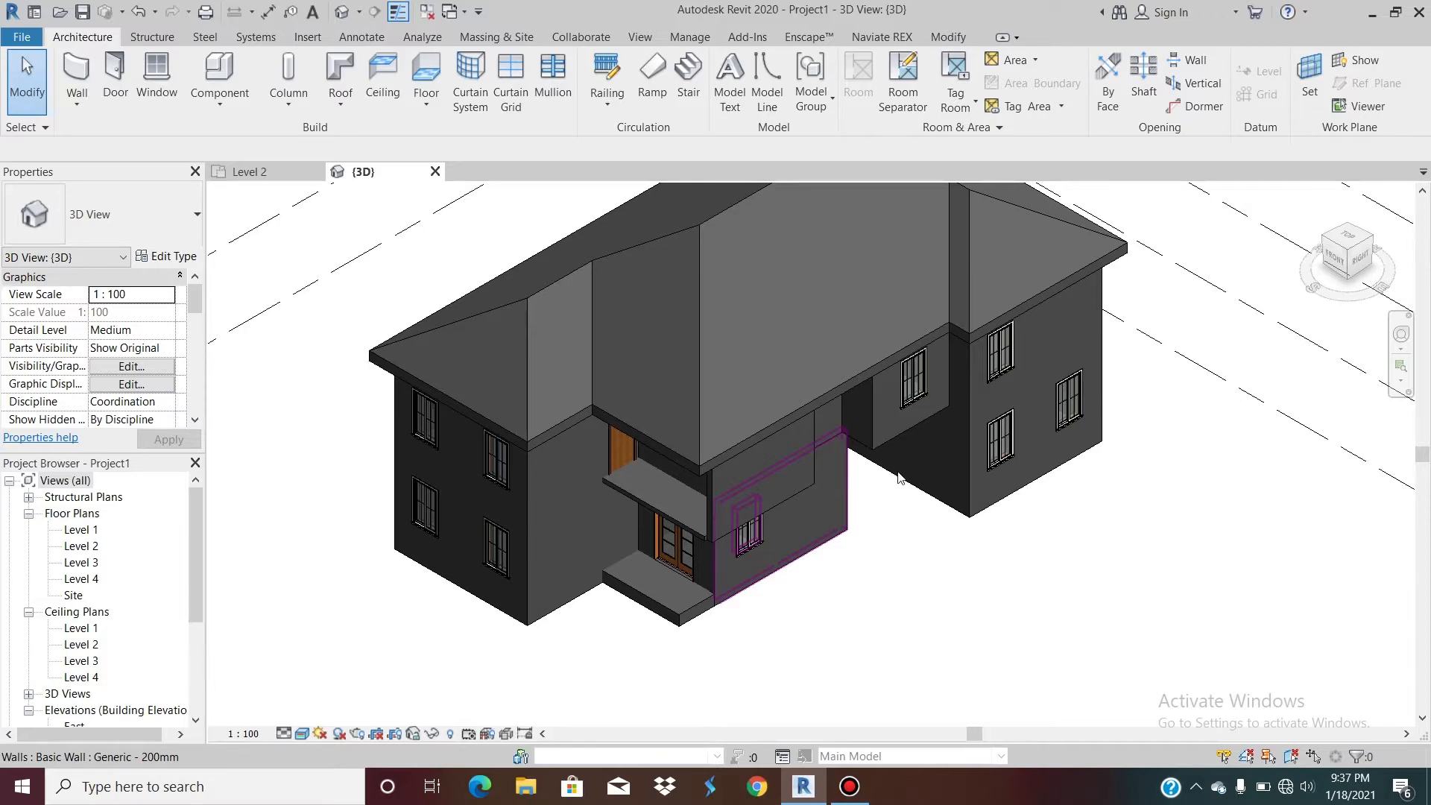
scroll(757, 553, "down", 2)
scroll(706, 492, "up", 4)
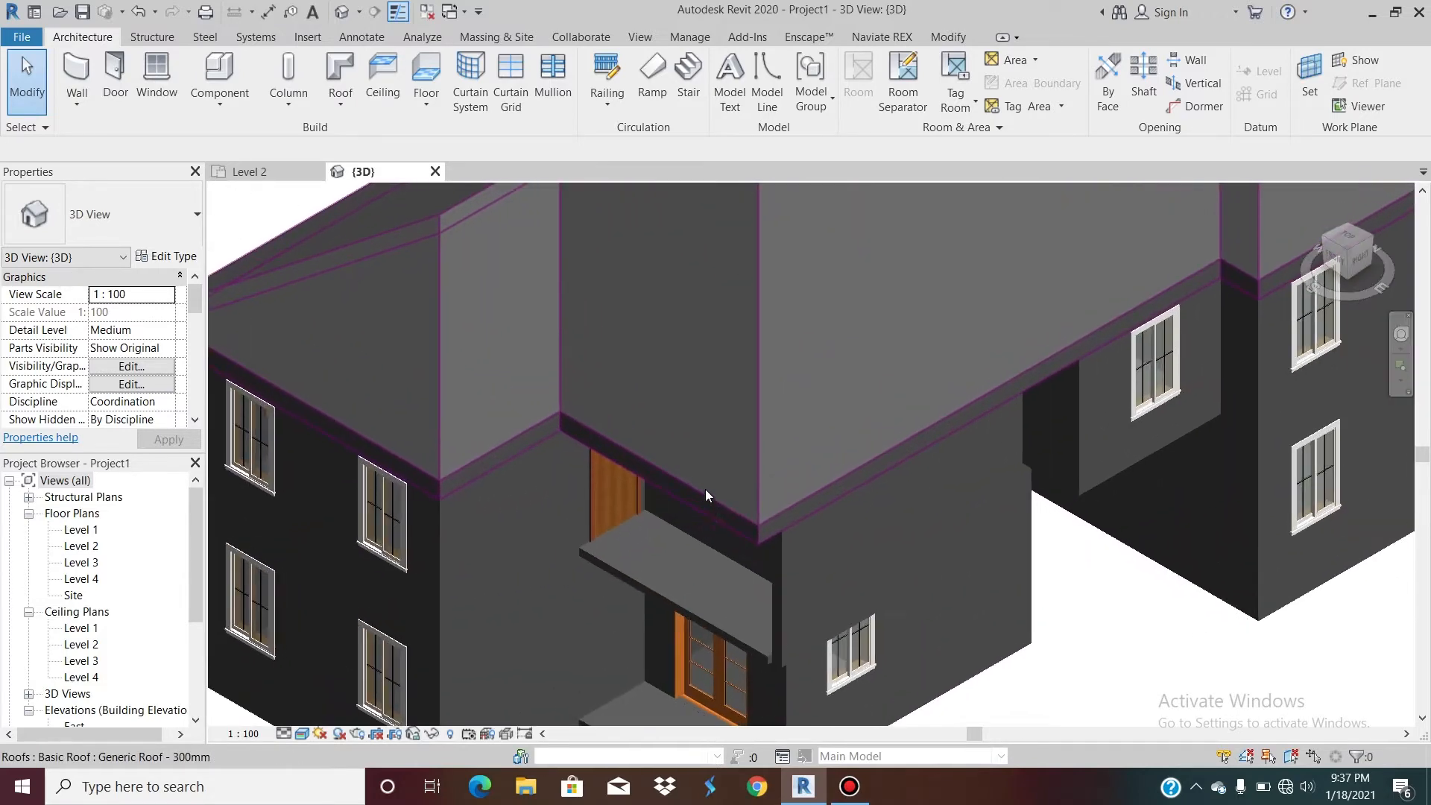
scroll(770, 593, "down", 2)
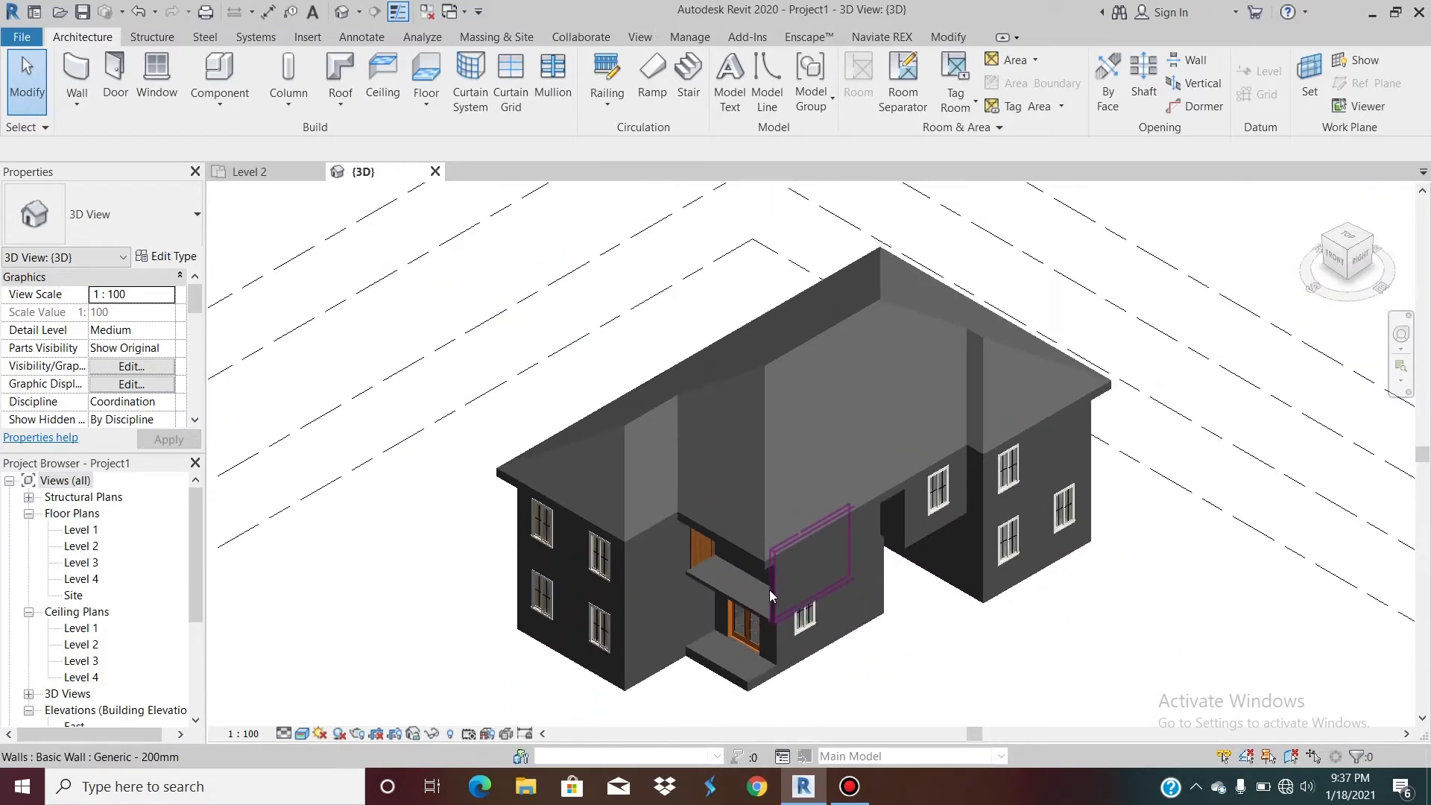
left_click(770, 366)
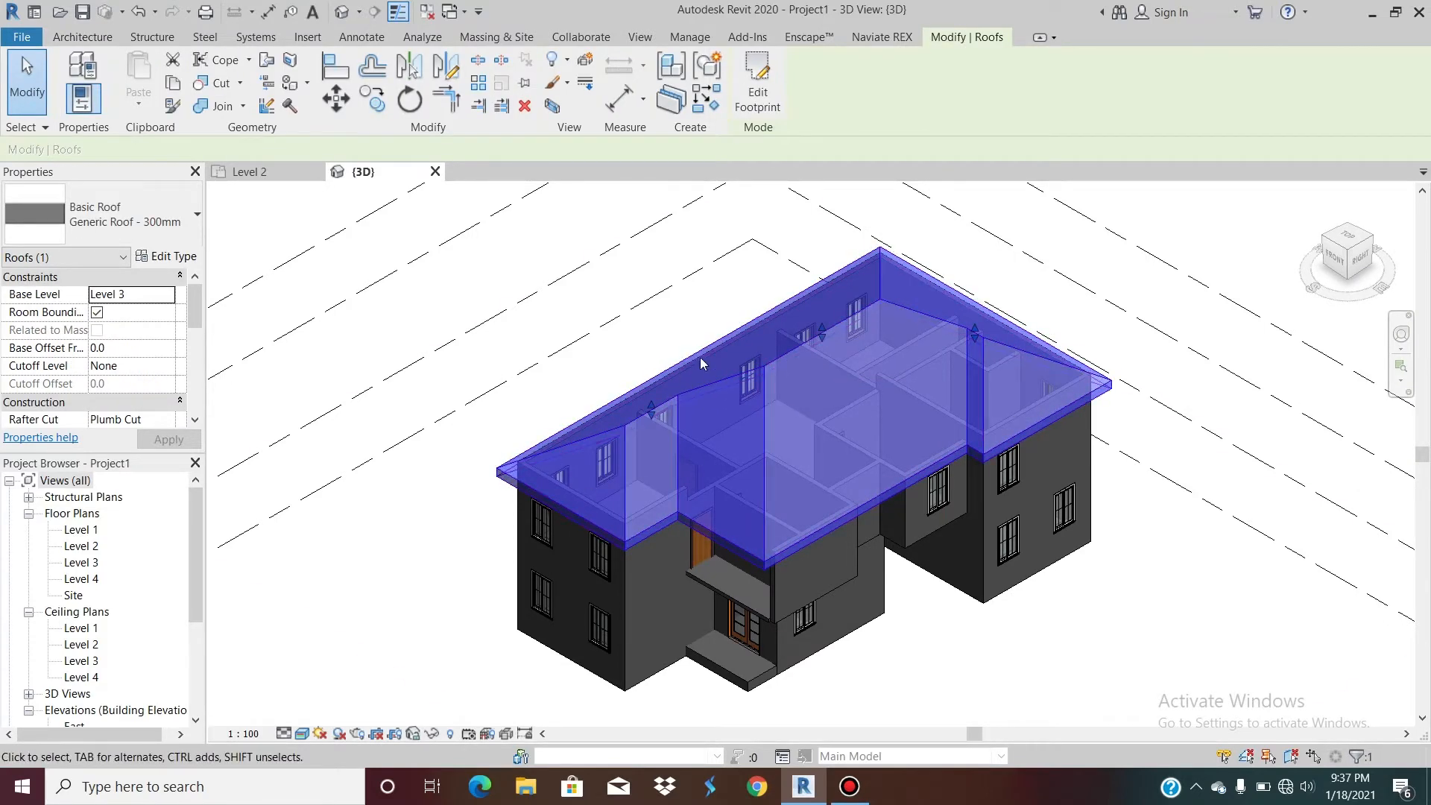
left_click(757, 85)
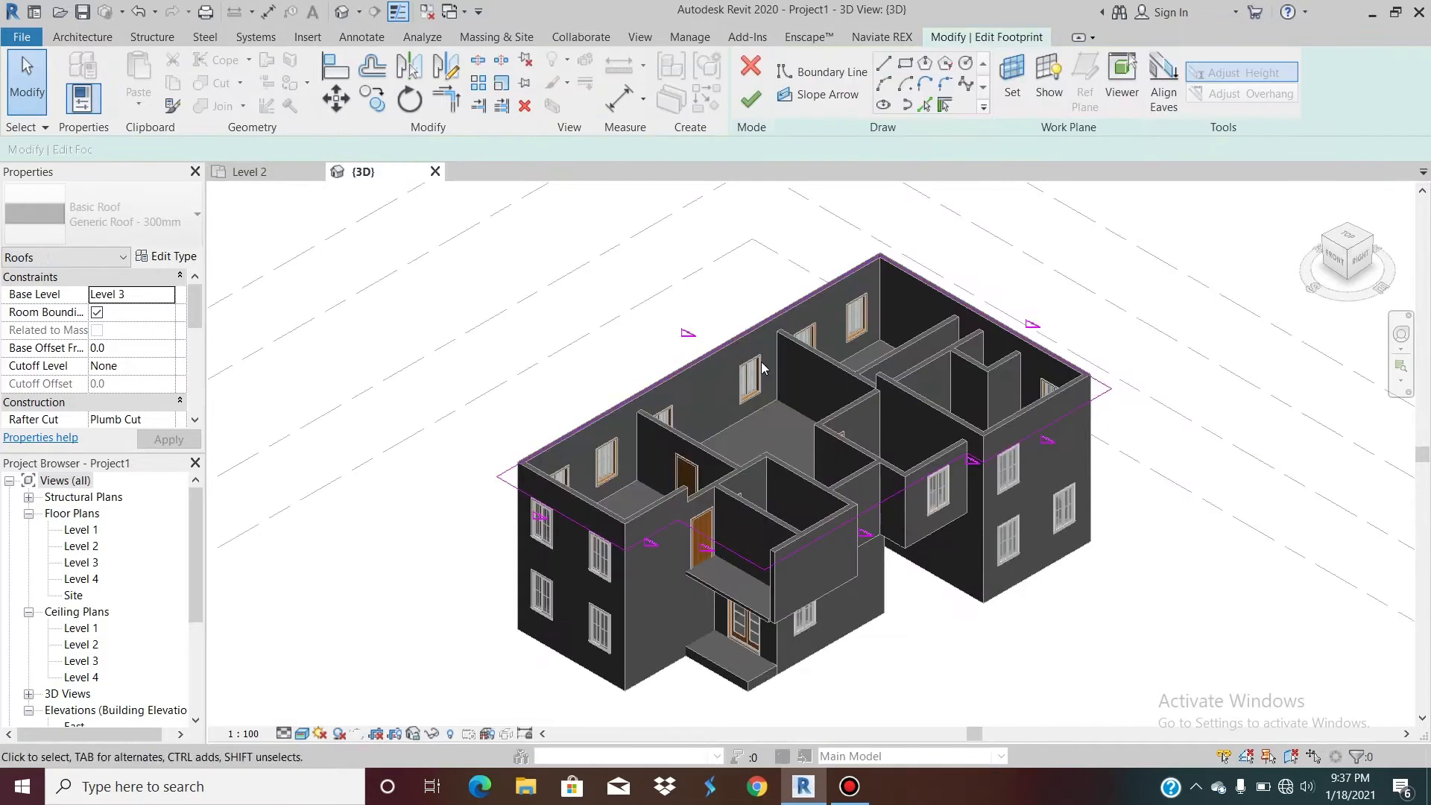
left_click(752, 99)
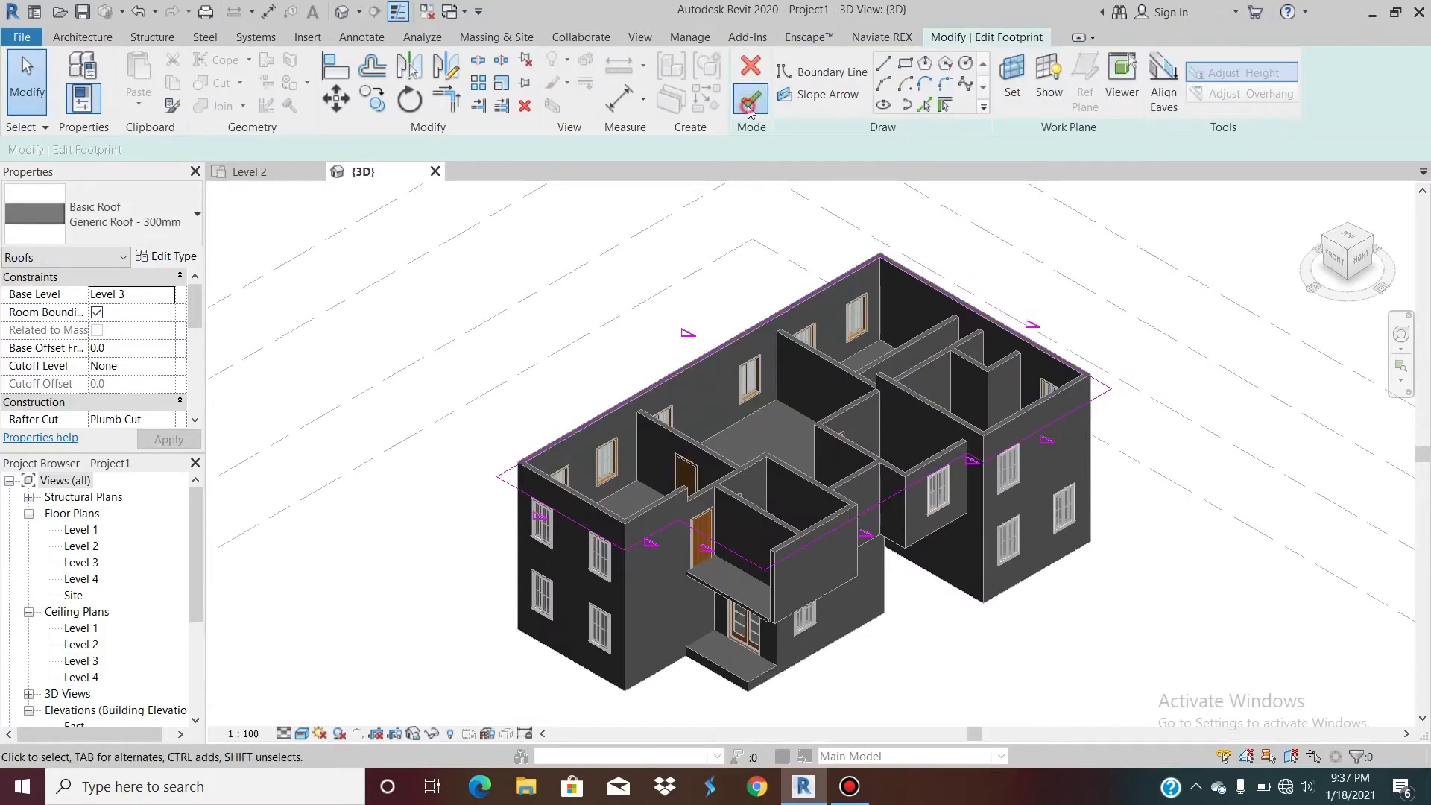
left_click(829, 405)
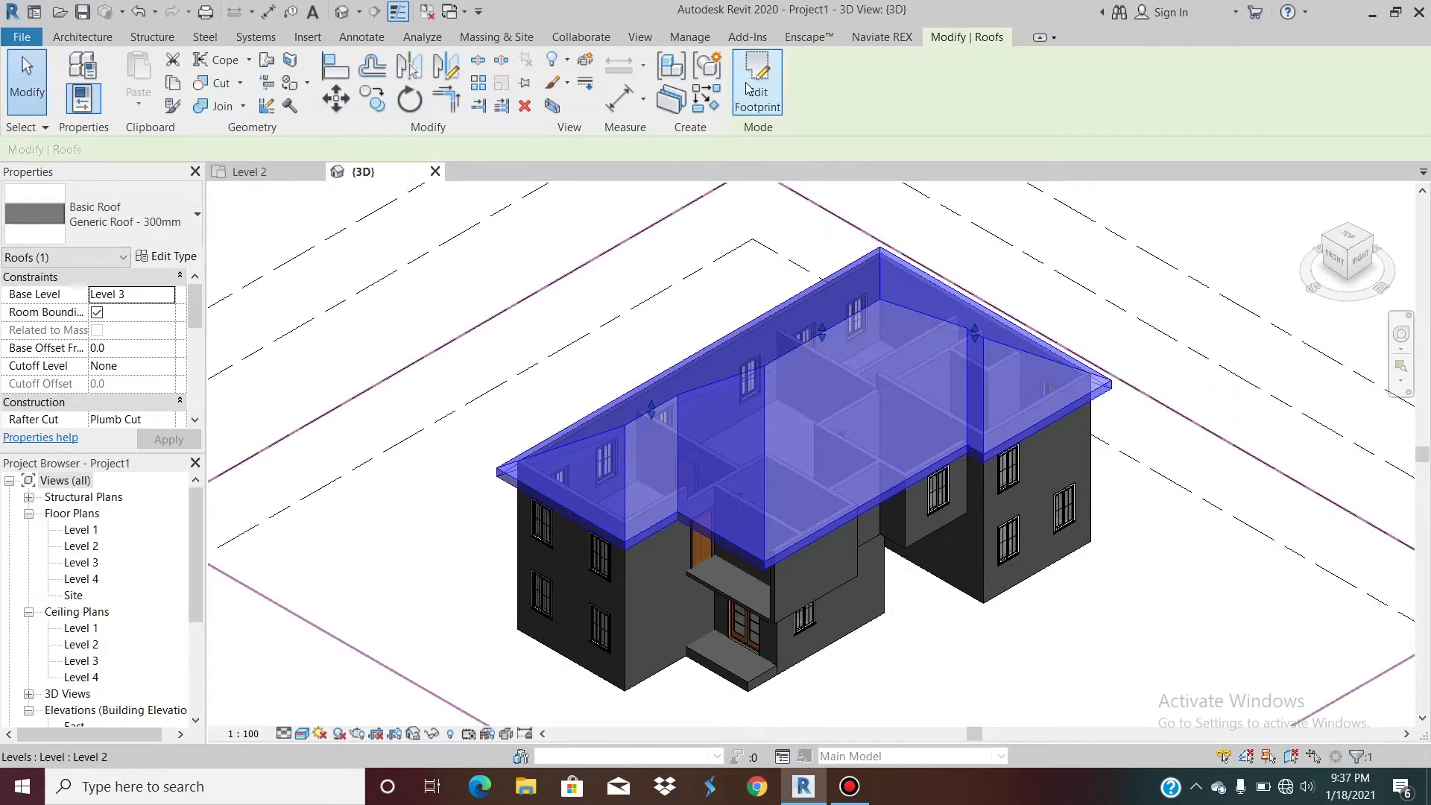
Step: Edit the roof footprint and remove the slope definition from the front boundary line of the house
left_click(759, 107)
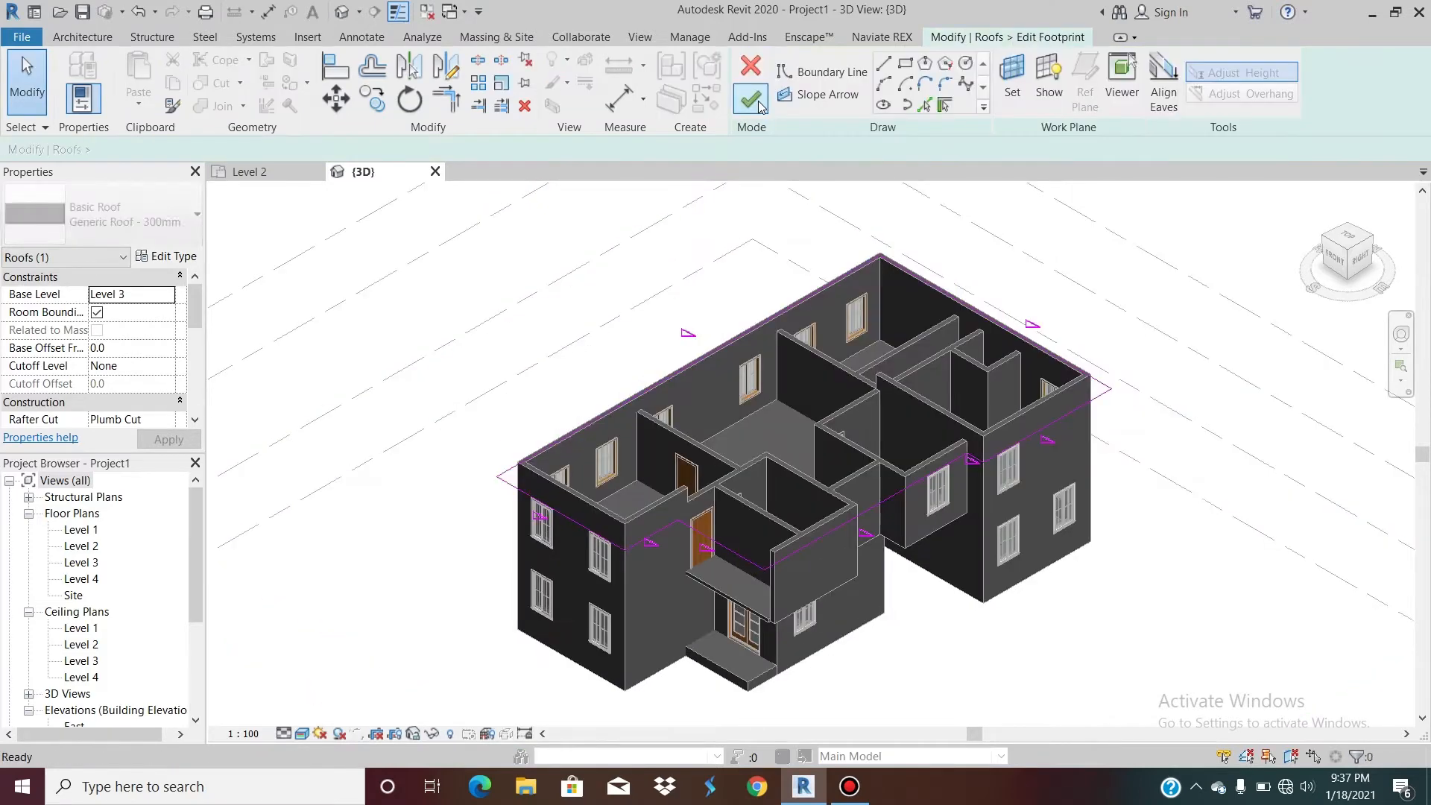
left_click(595, 531)
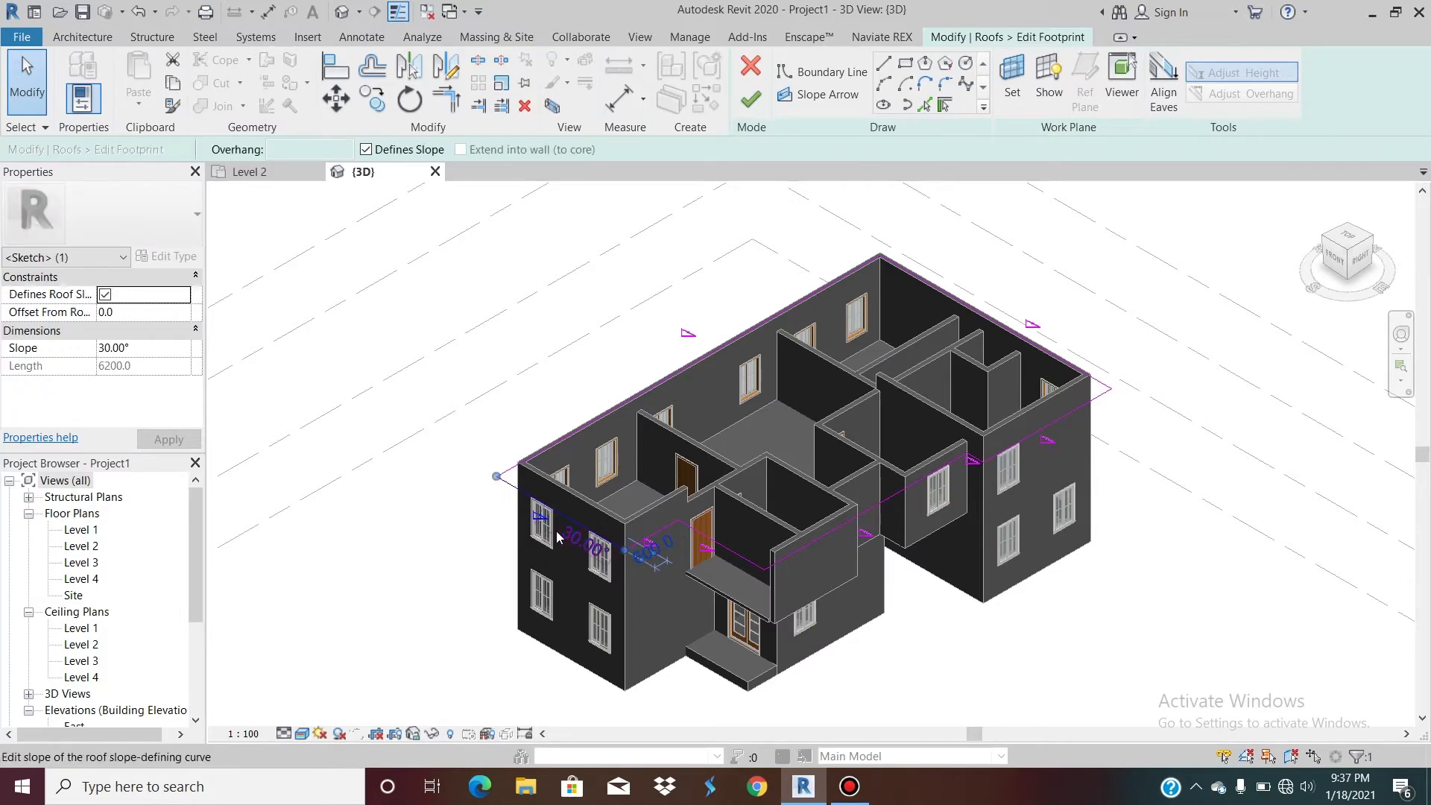
scroll(557, 536, "up", 3)
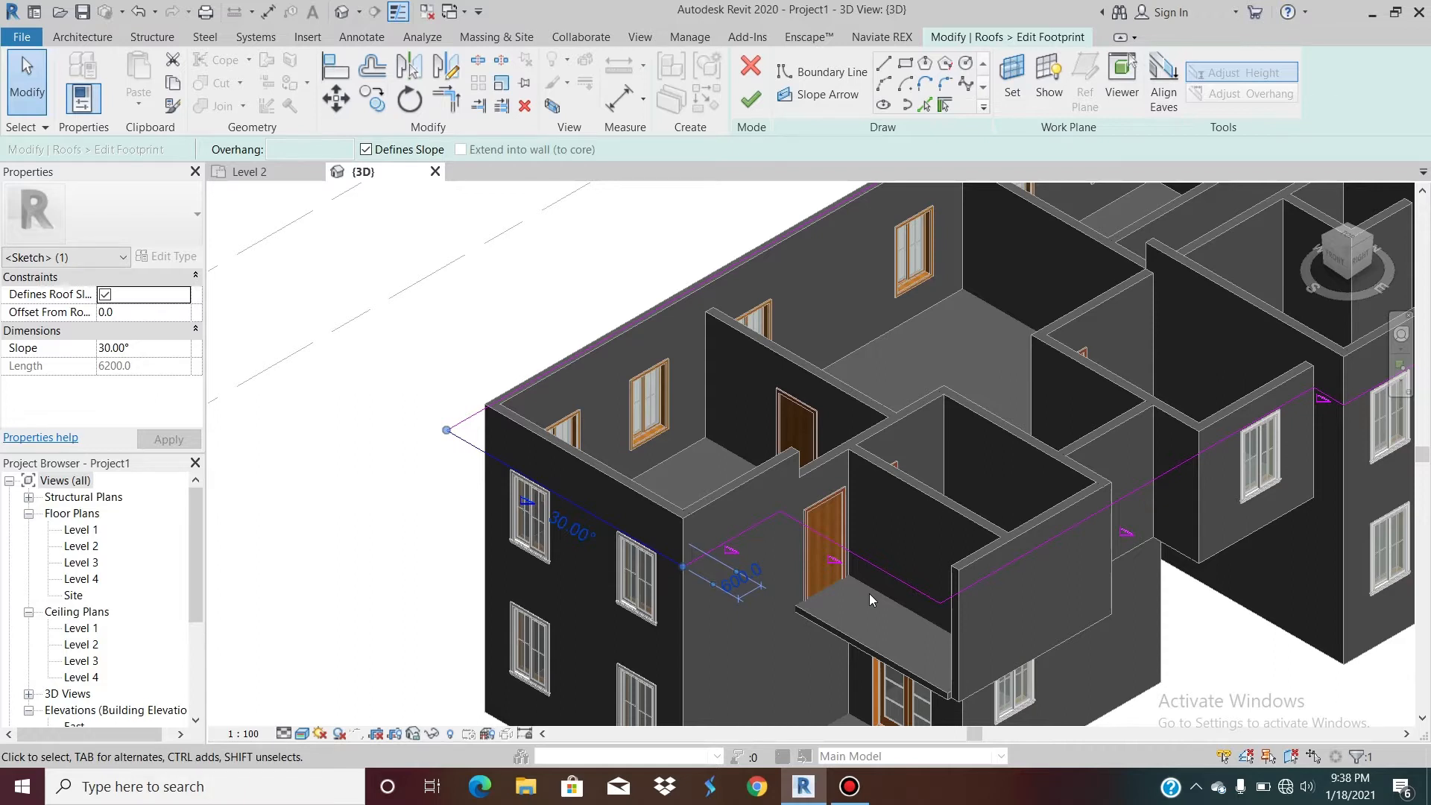
left_click(396, 151)
Step: Remove the slope definition from the boundary line at the rear wing's end and finish the roof without attaching the walls
scroll(502, 421, "down", 5)
left_click(826, 395)
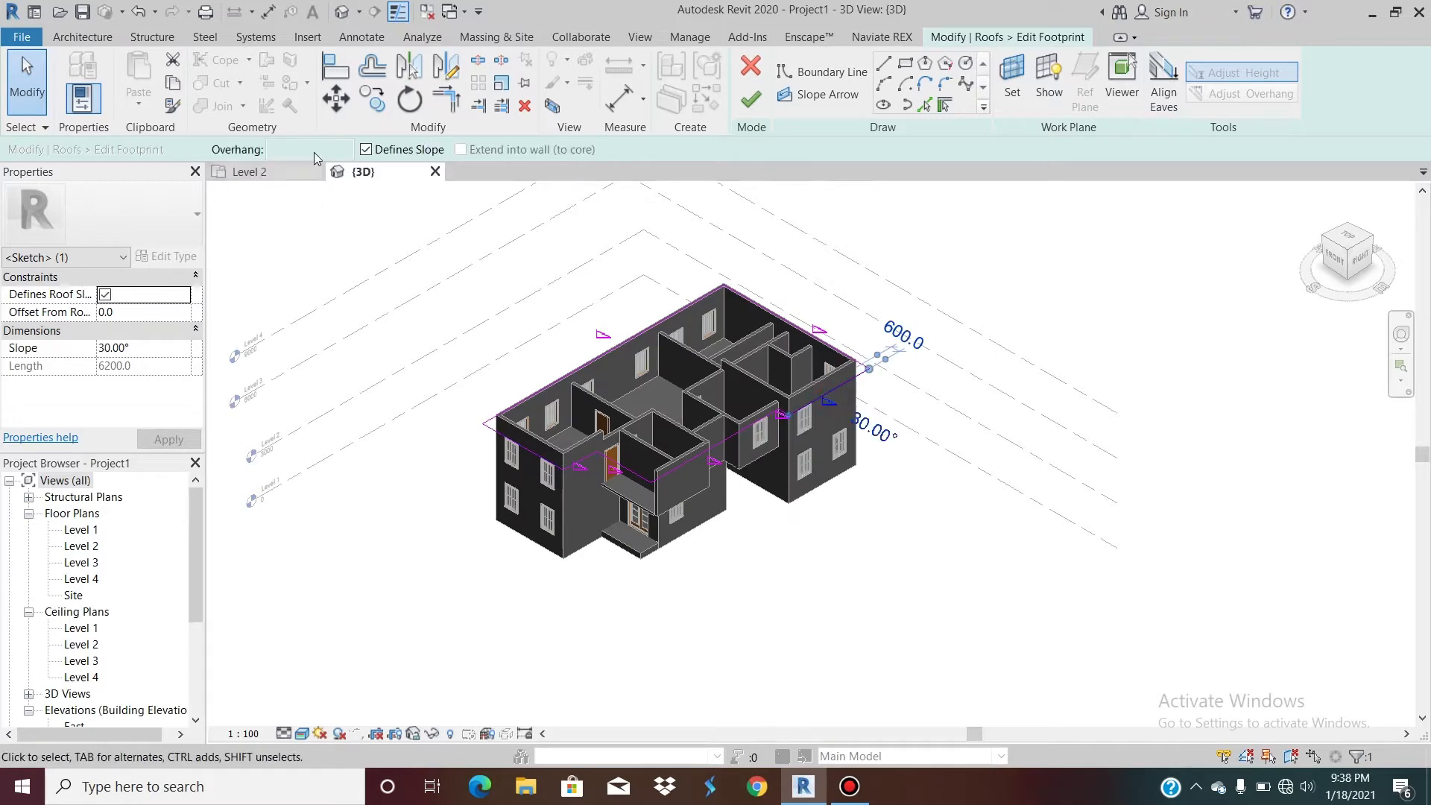
left_click(366, 149)
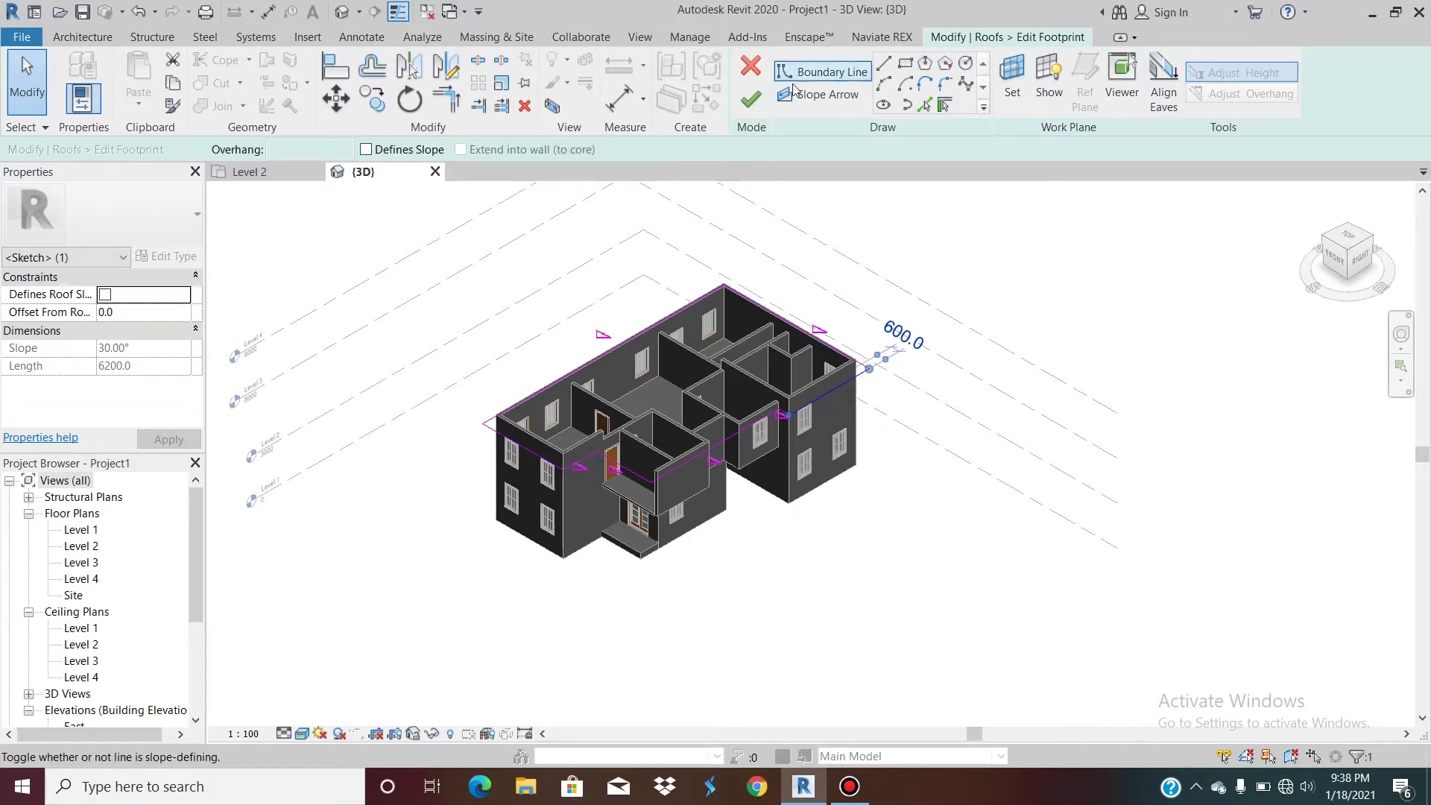
left_click(750, 109)
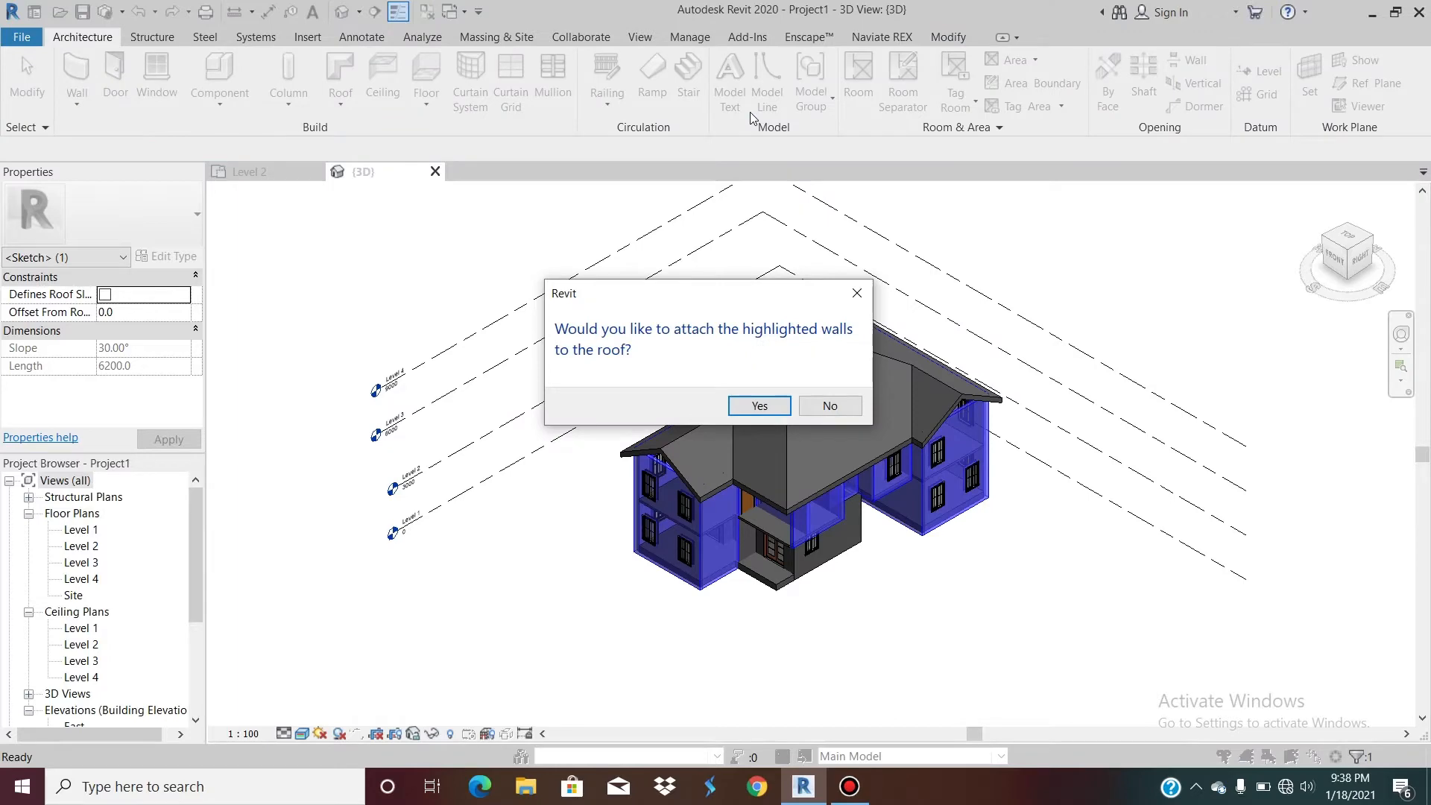
left_click(829, 407)
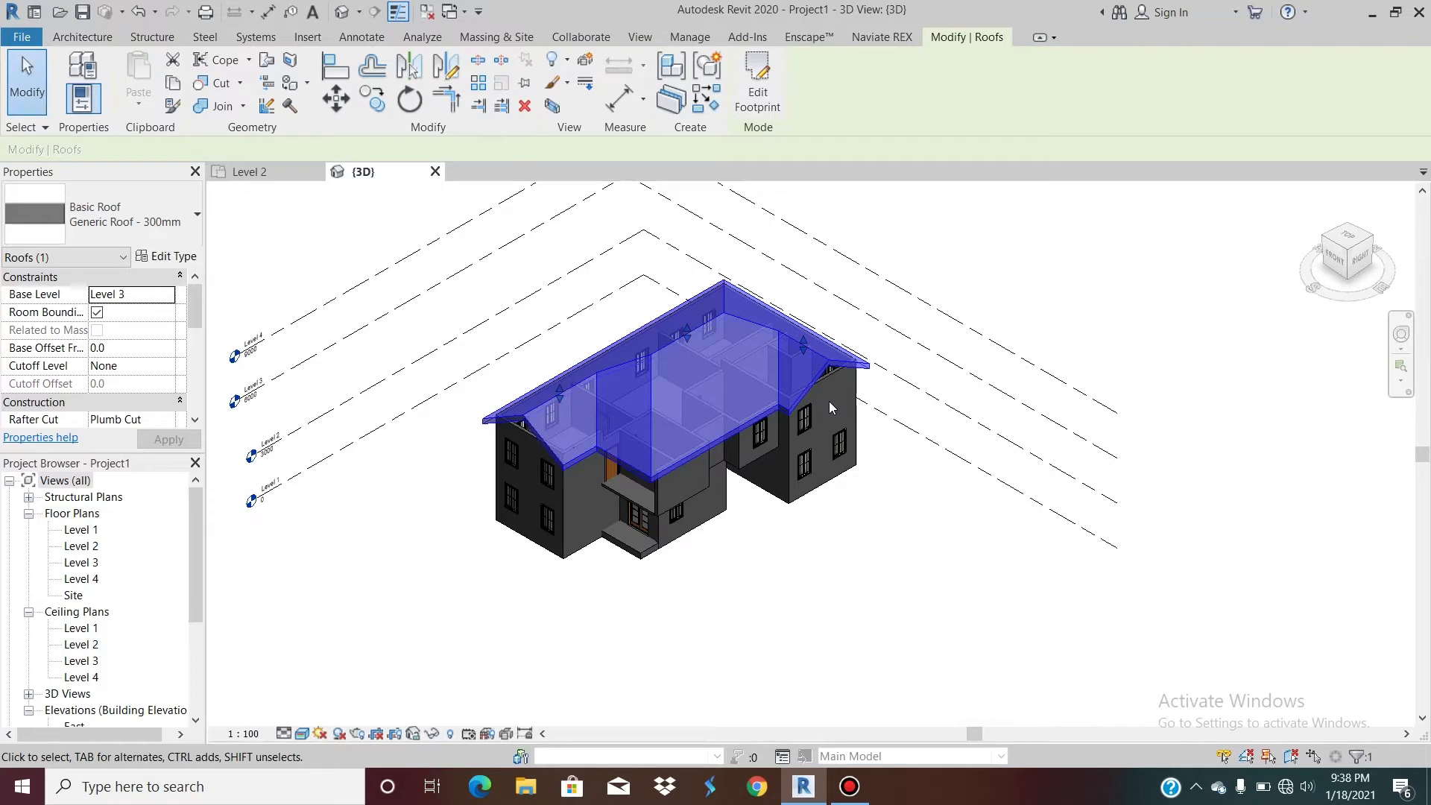
Step: Attach the tops of the front gable wall and the rear wing's gable end wall to the roof
scroll(661, 372, "up", 2)
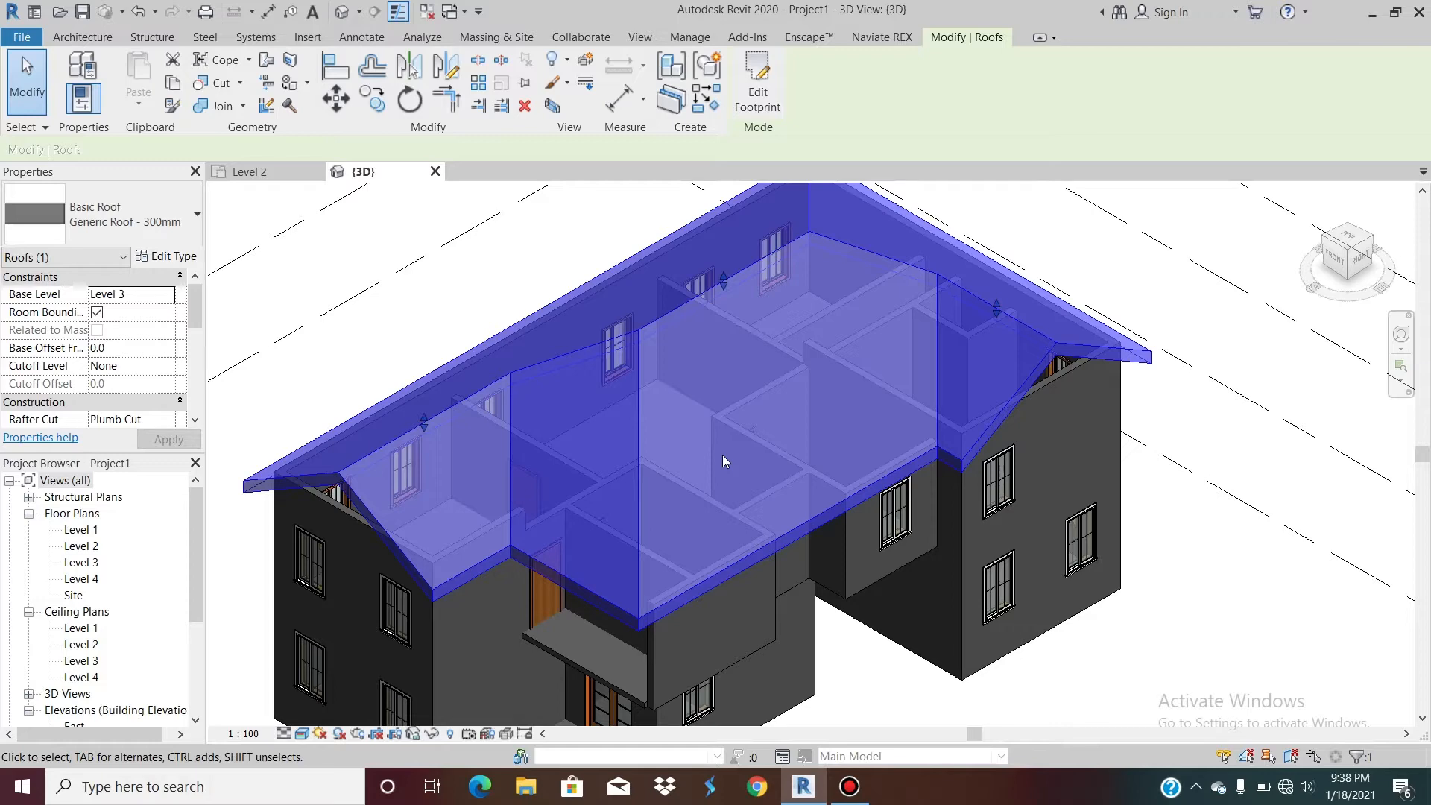
scroll(758, 437, "down", 3)
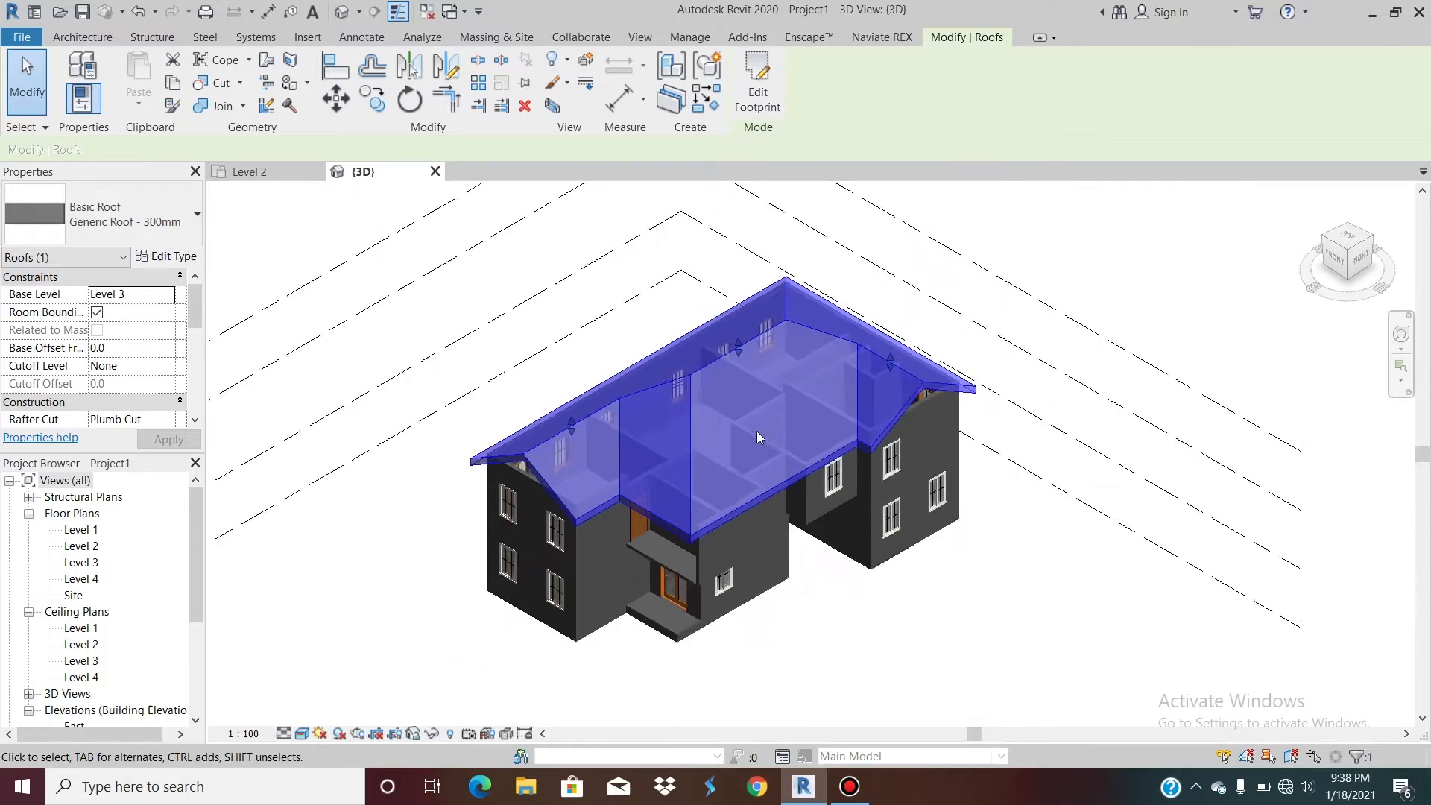
scroll(578, 453, "up", 3)
left_click(440, 392)
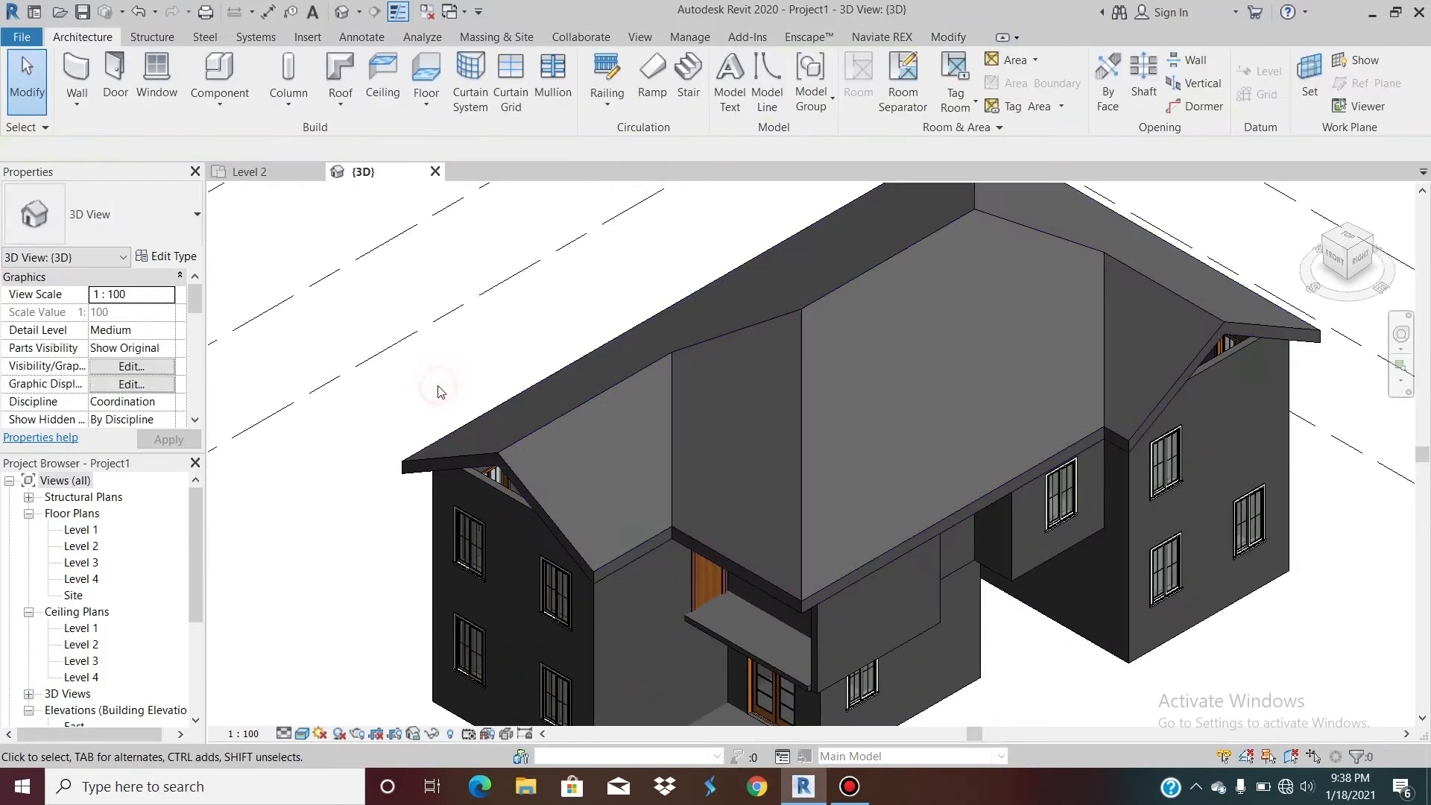
left_click(497, 497)
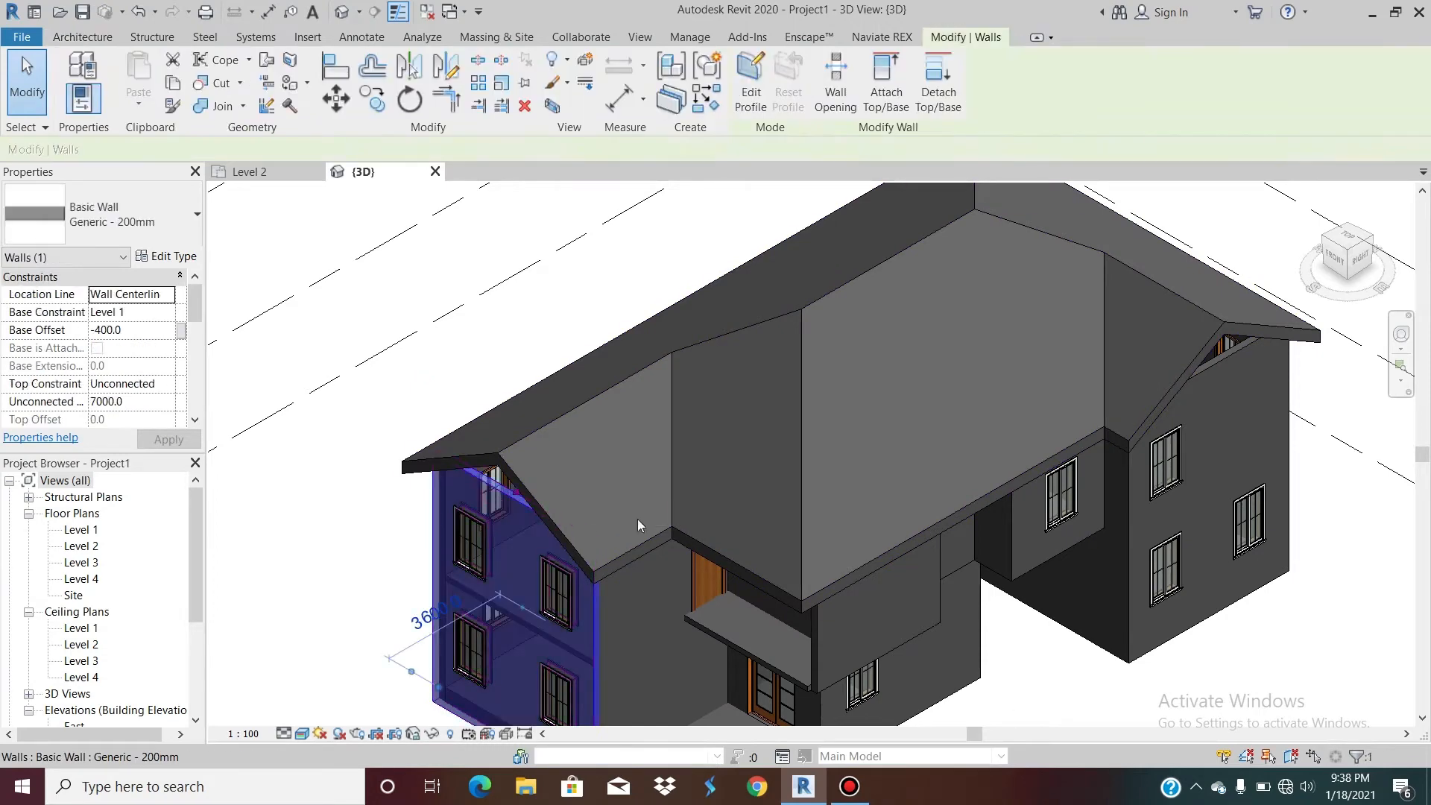
left_click(1148, 642, "ctrl")
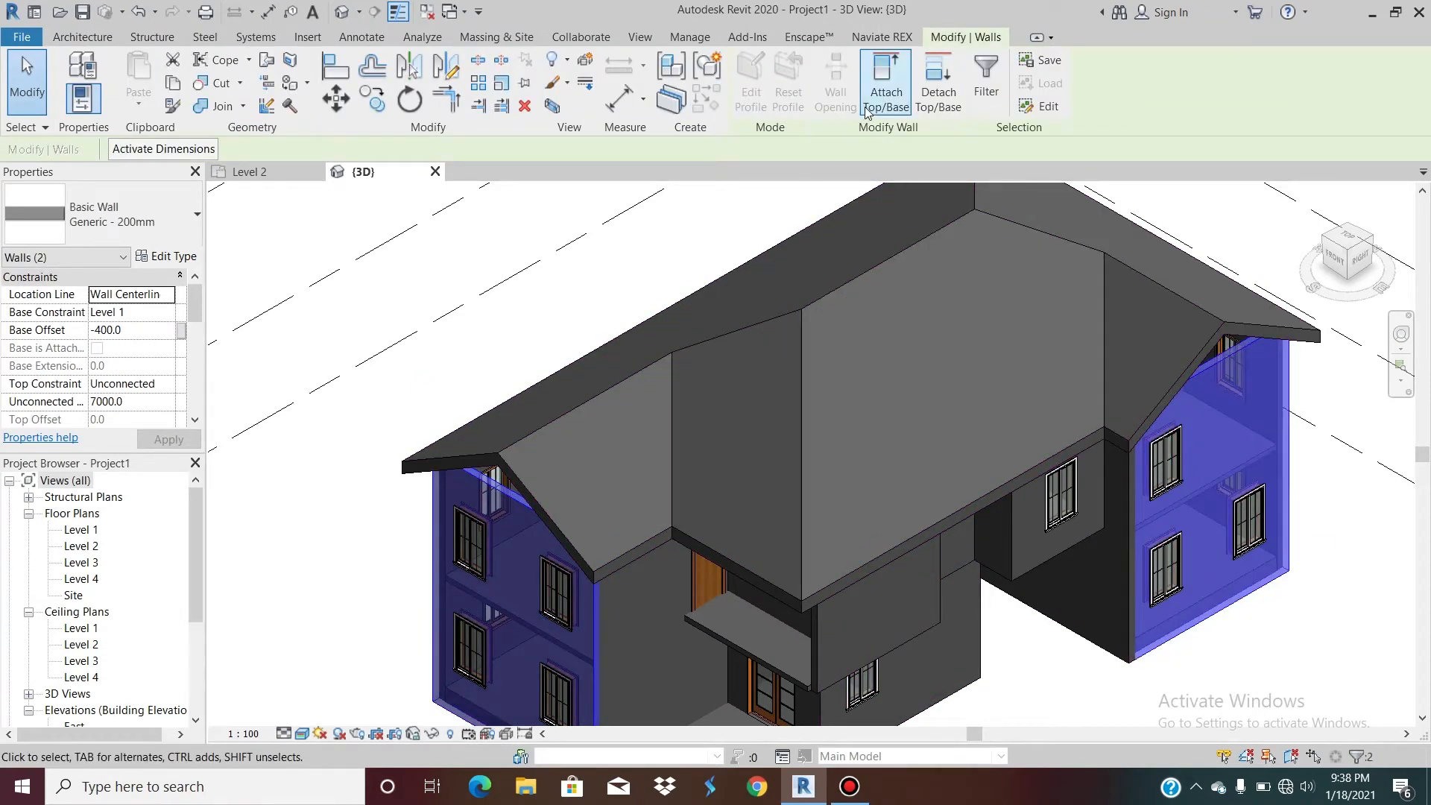
left_click(886, 86)
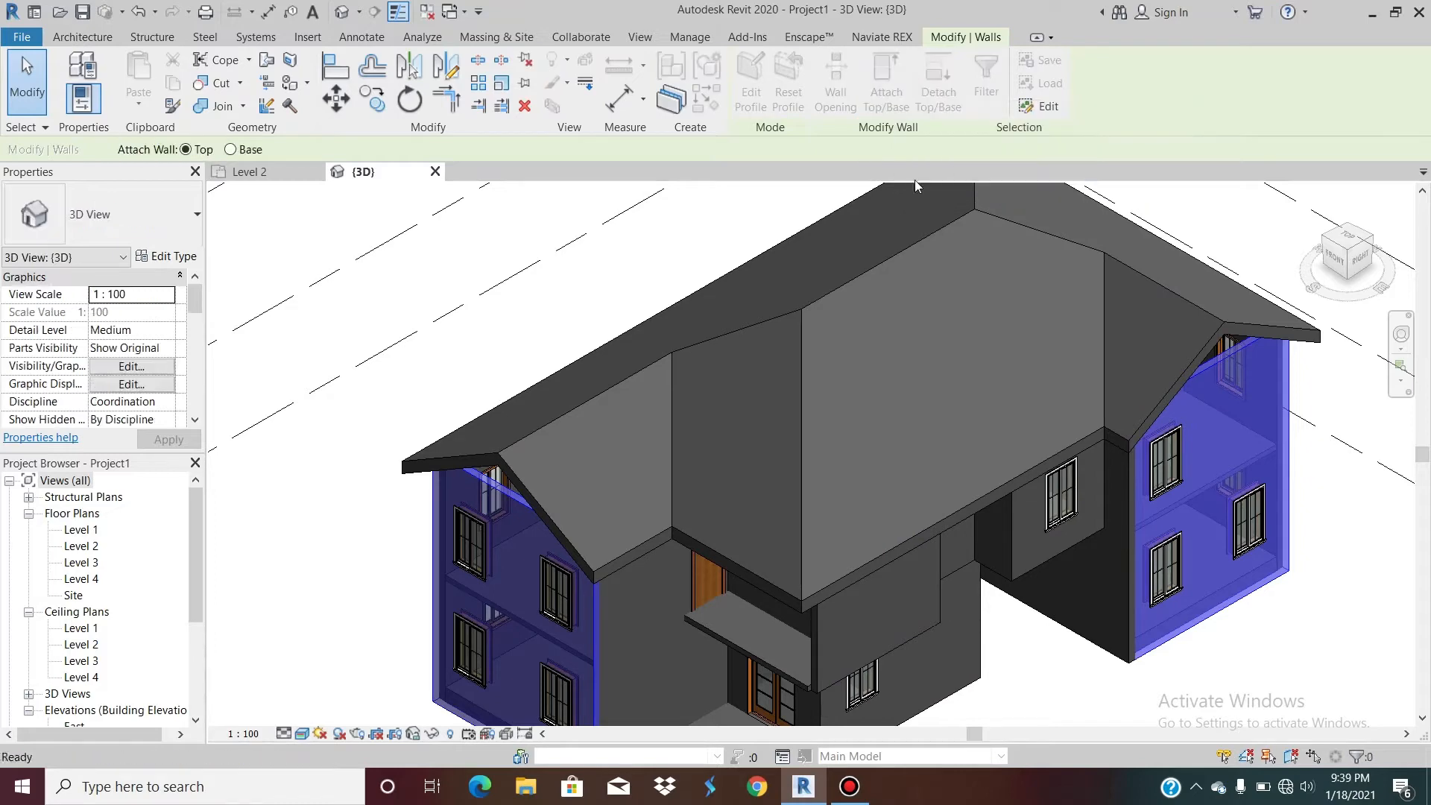
left_click(856, 279)
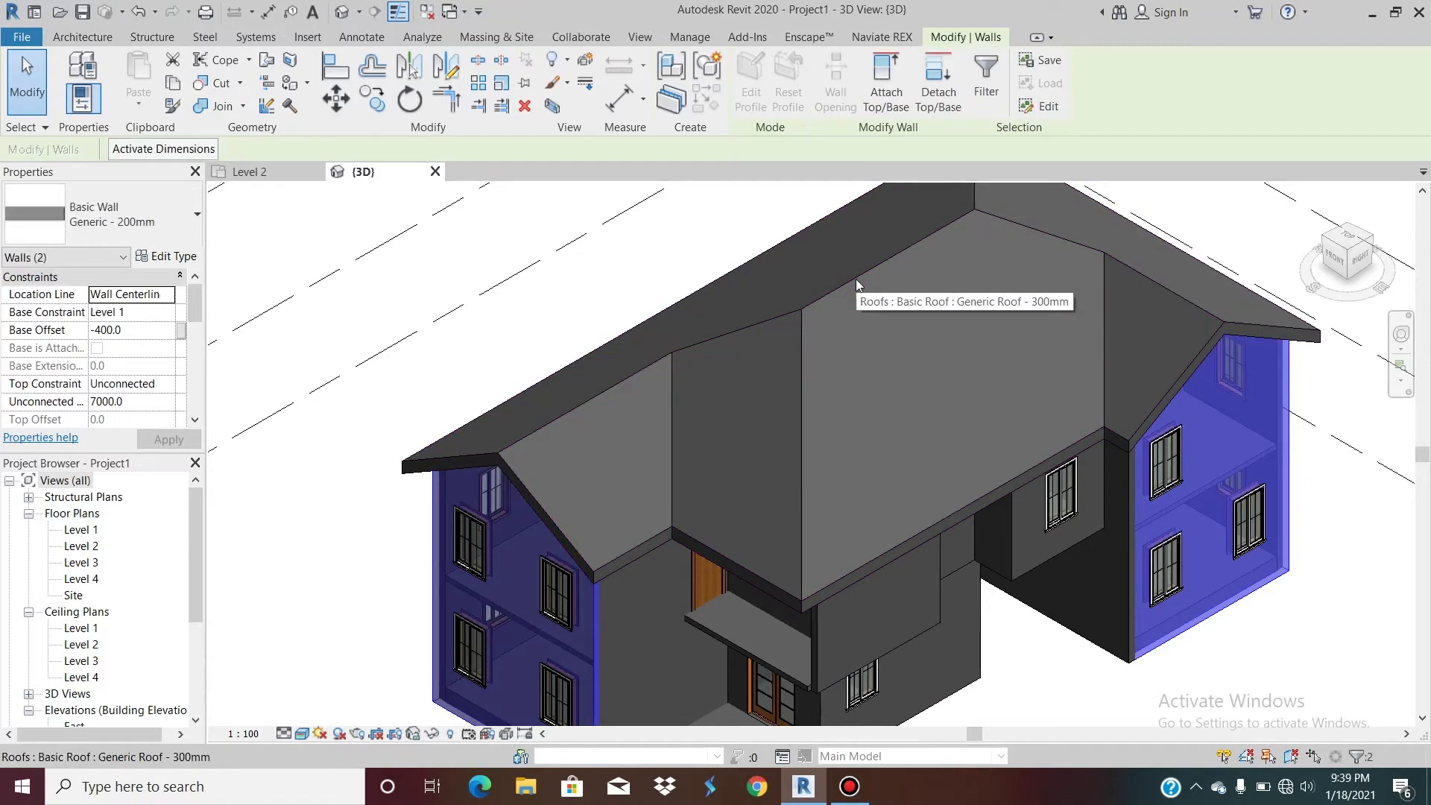
key("Escape")
Step: Examine the gabled roof and its attached end walls from several angles in the 3D view
scroll(869, 301, "down", 3)
scroll(869, 301, "down", 1)
left_click(1367, 262)
mouse_move(1367, 262)
left_mouse_down()
mouse_move(1331, 244)
mouse_move(1218, 249)
mouse_move(1211, 309)
mouse_move(1192, 275)
mouse_move(1171, 300)
mouse_move(1370, 267)
left_mouse_up()
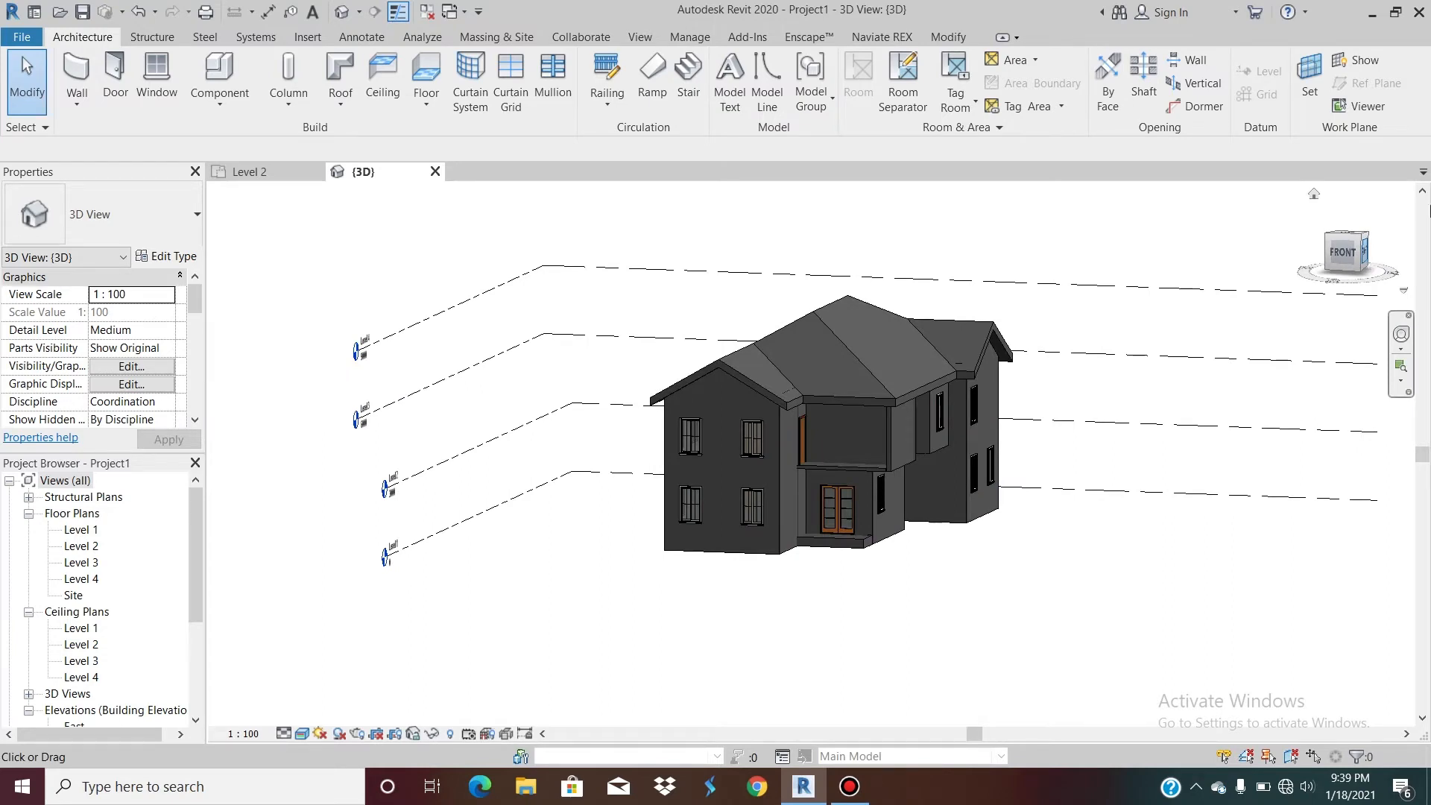
left_click(1345, 270)
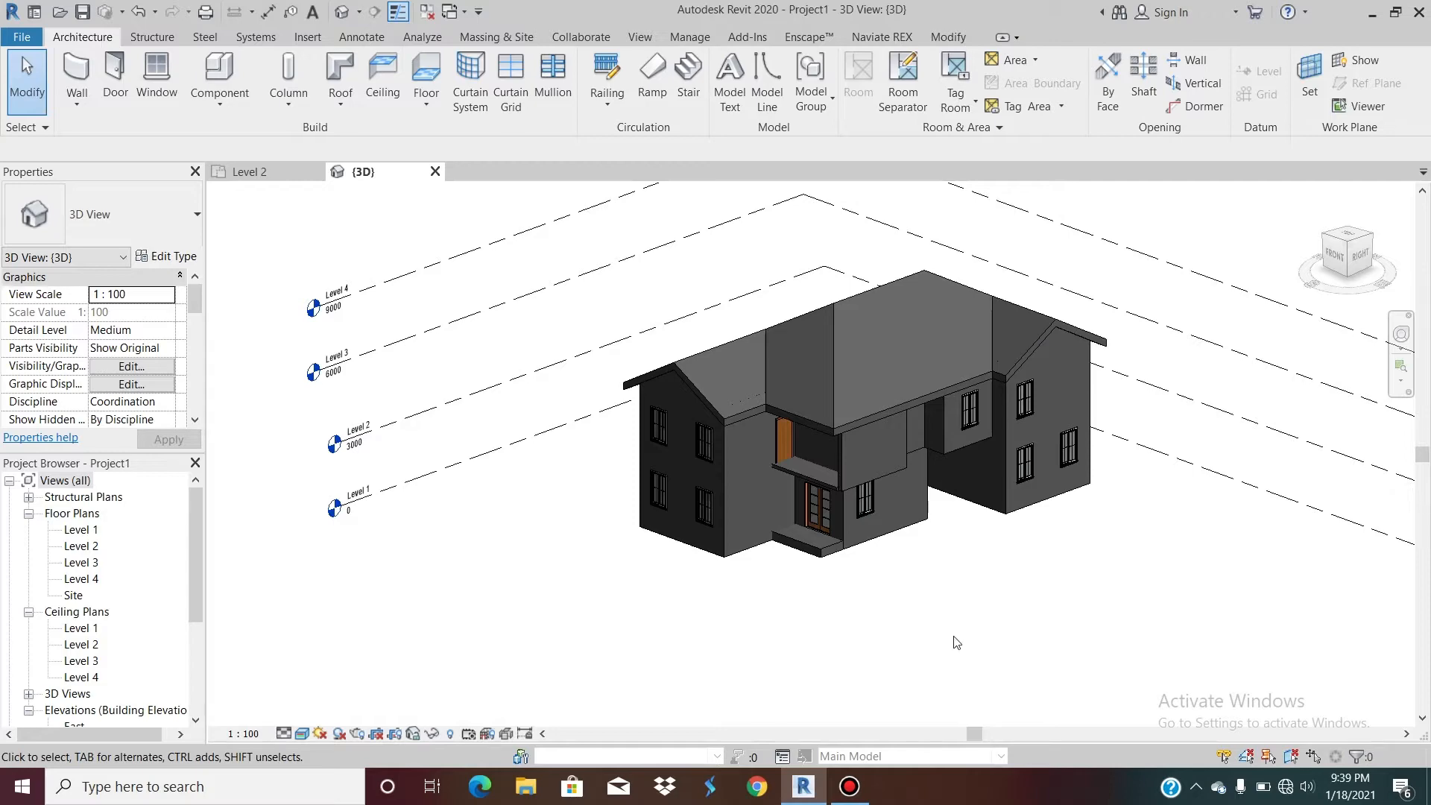
left_click(861, 798)
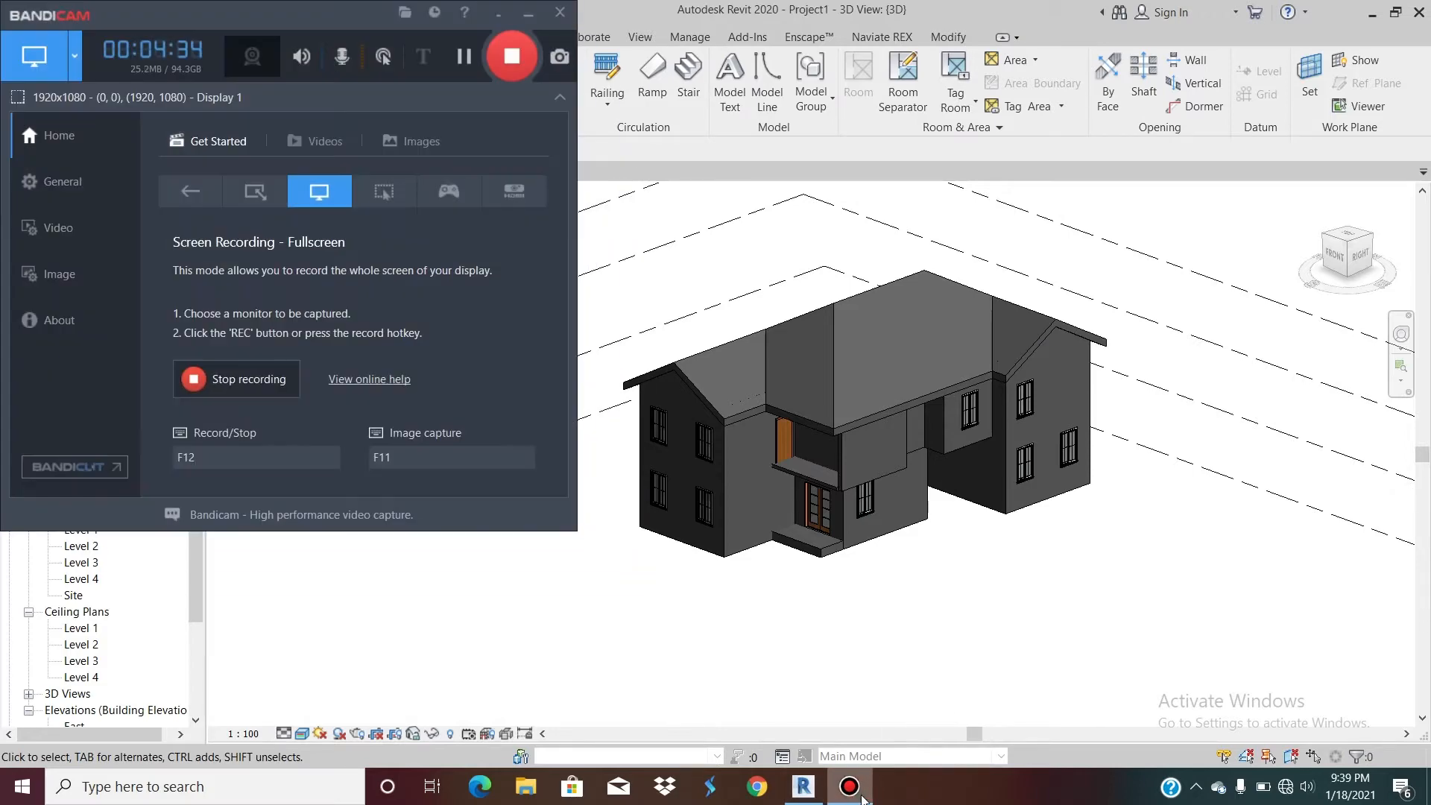
left_click(528, 15)
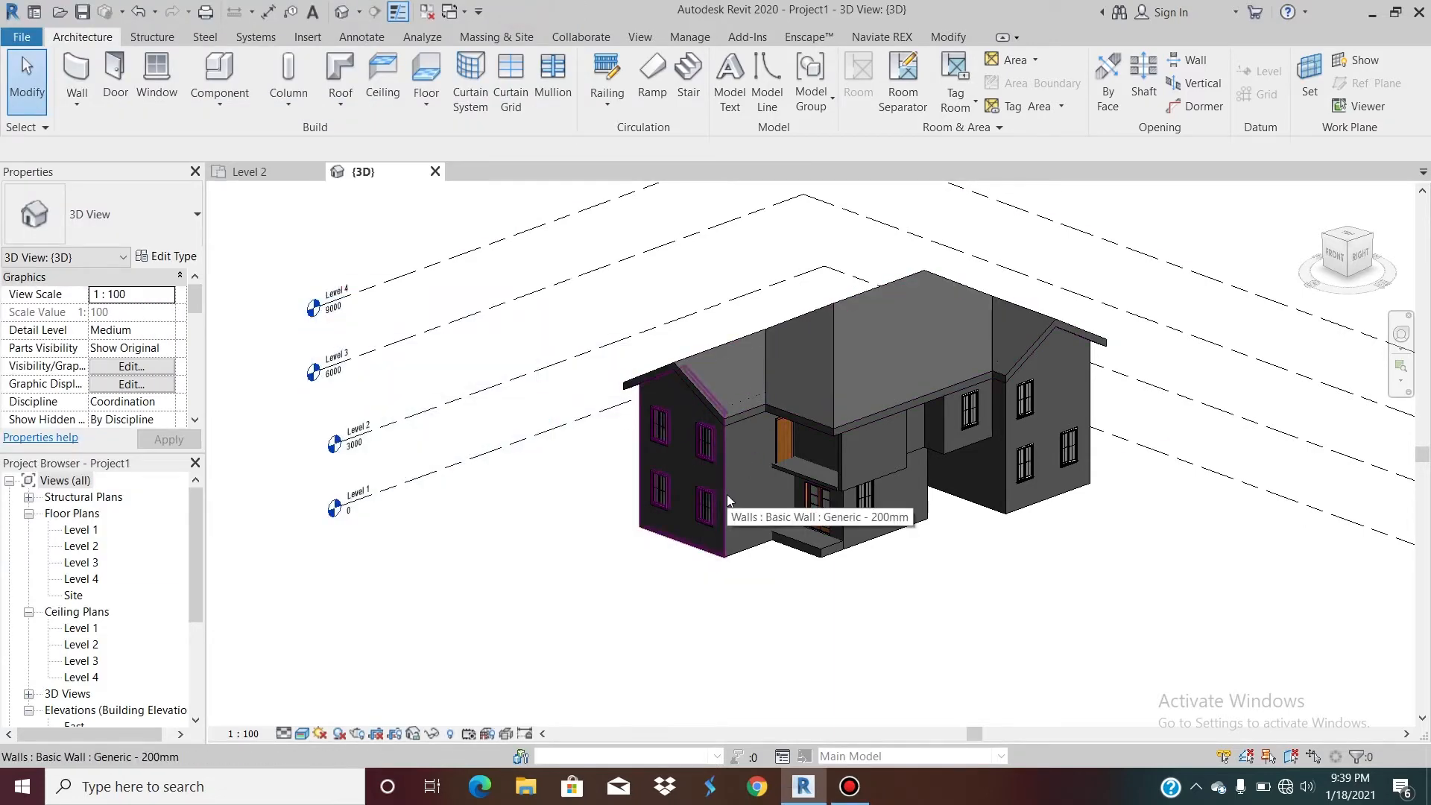
scroll(812, 460, "up", 2)
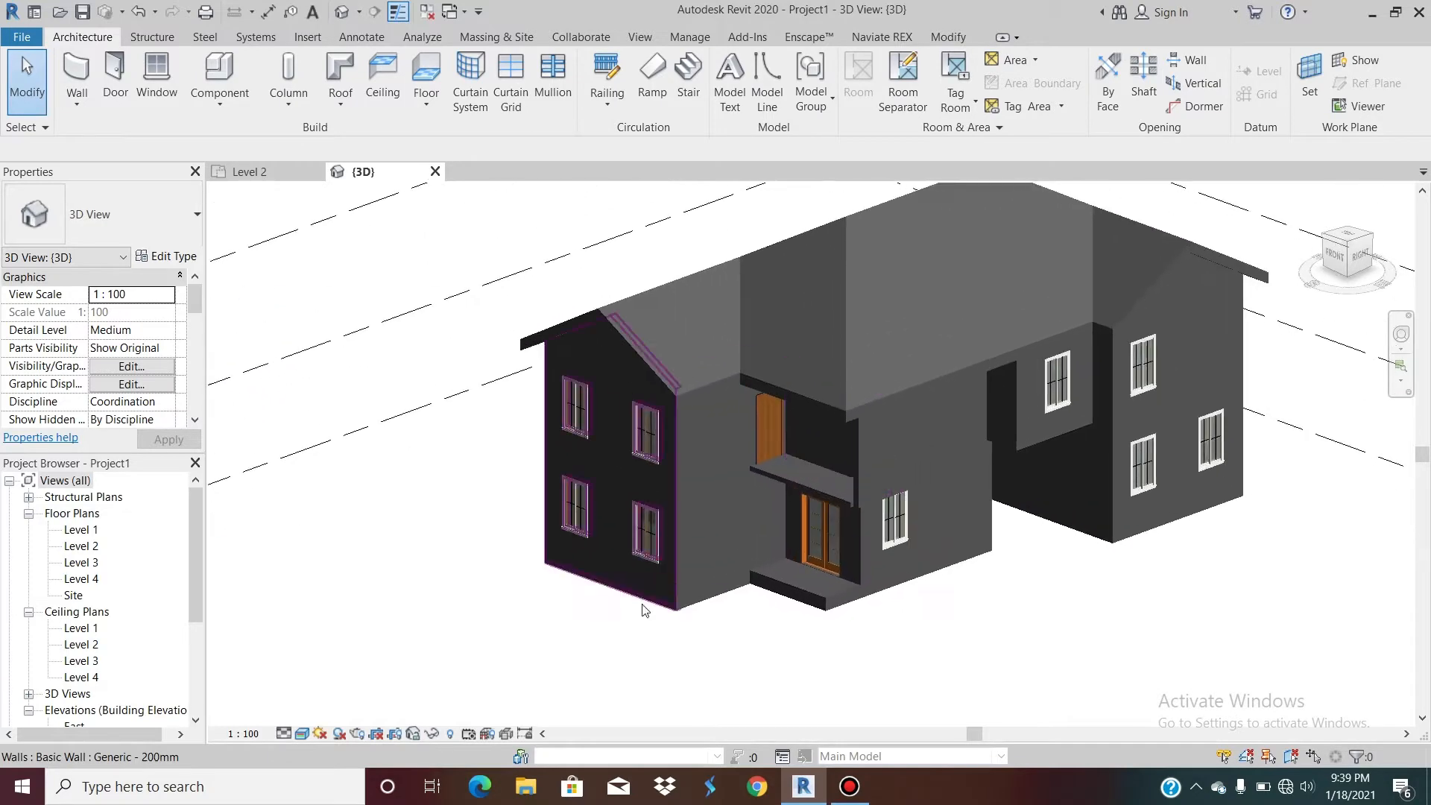
scroll(762, 489, "down", 3)
scroll(852, 404, "up", 5)
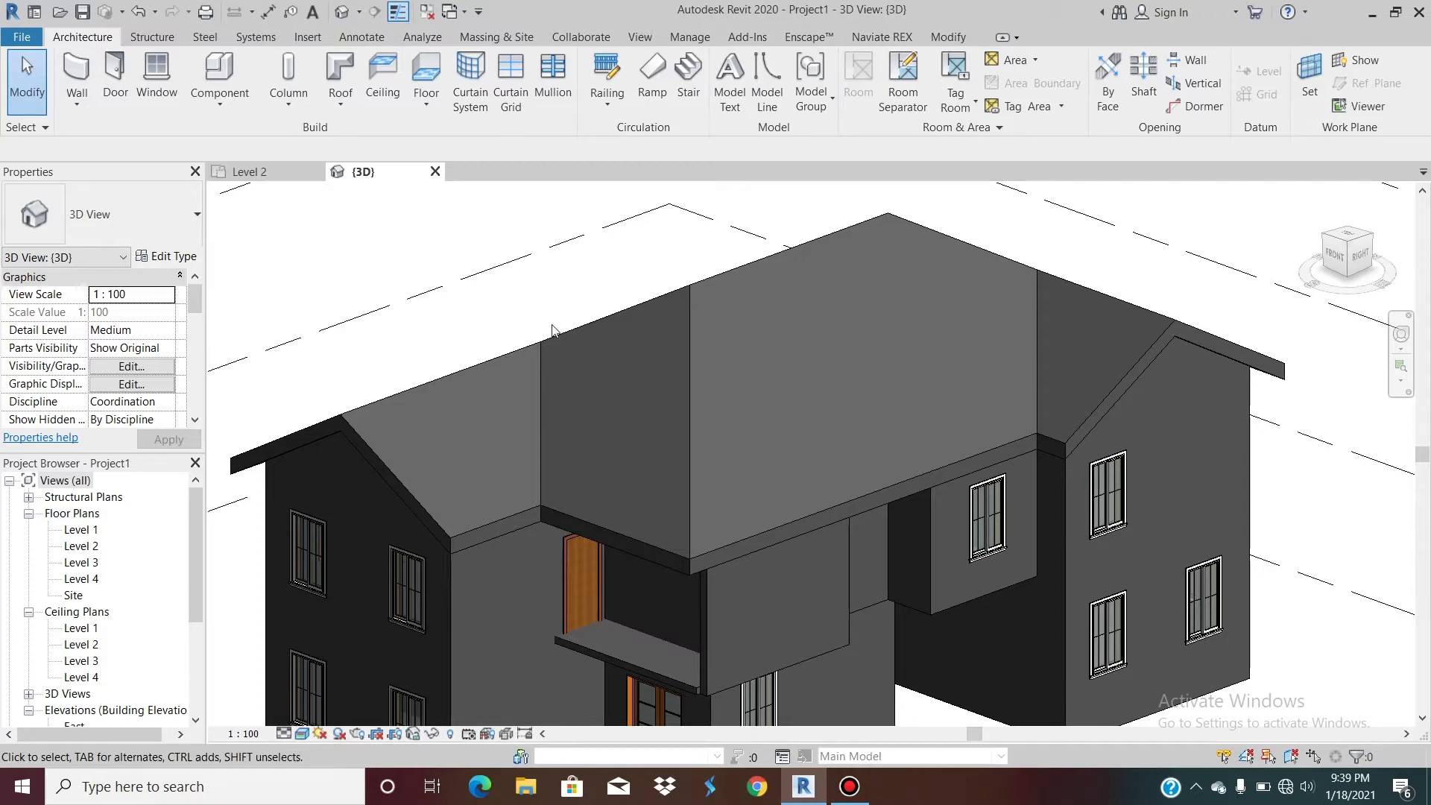
left_click(687, 372)
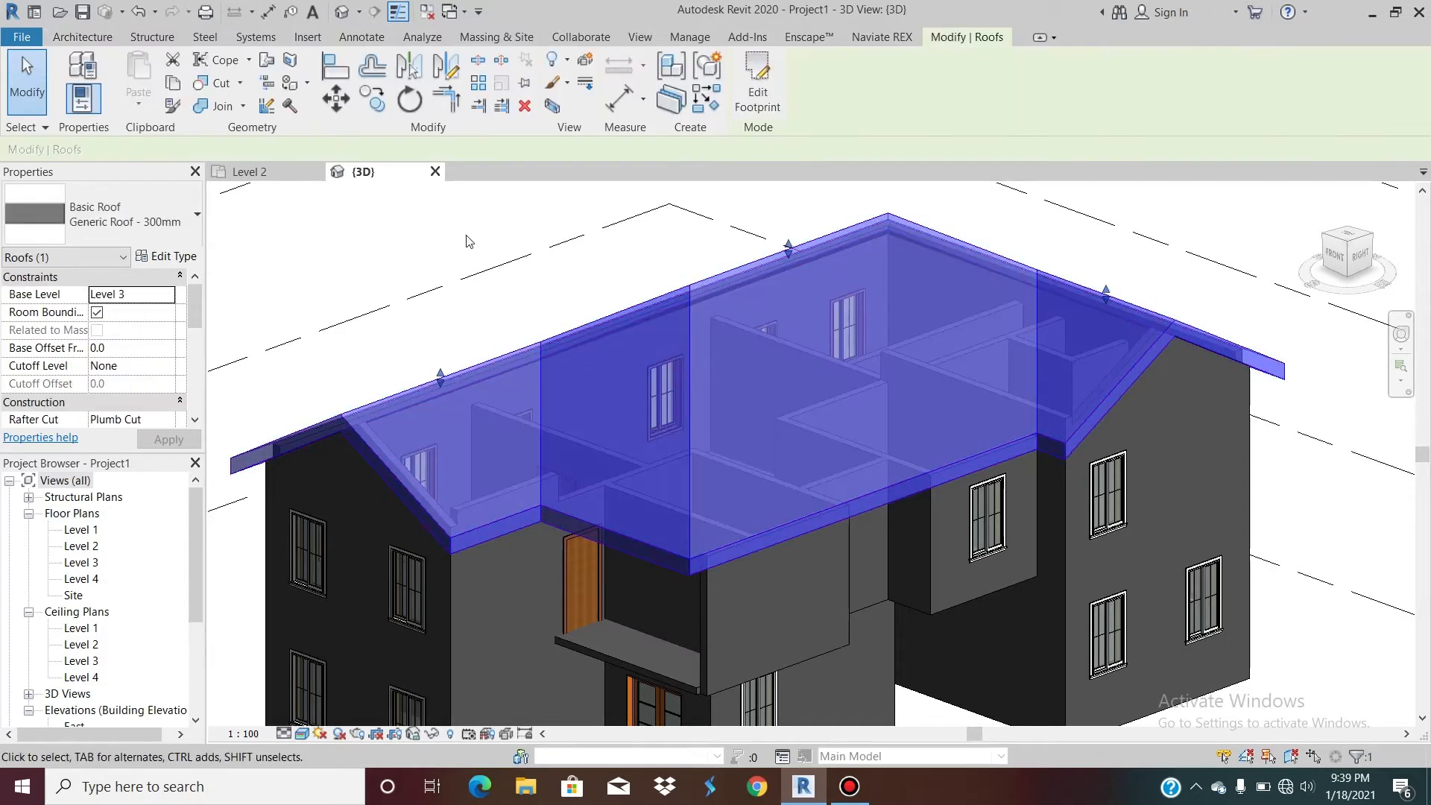
left_click(450, 257)
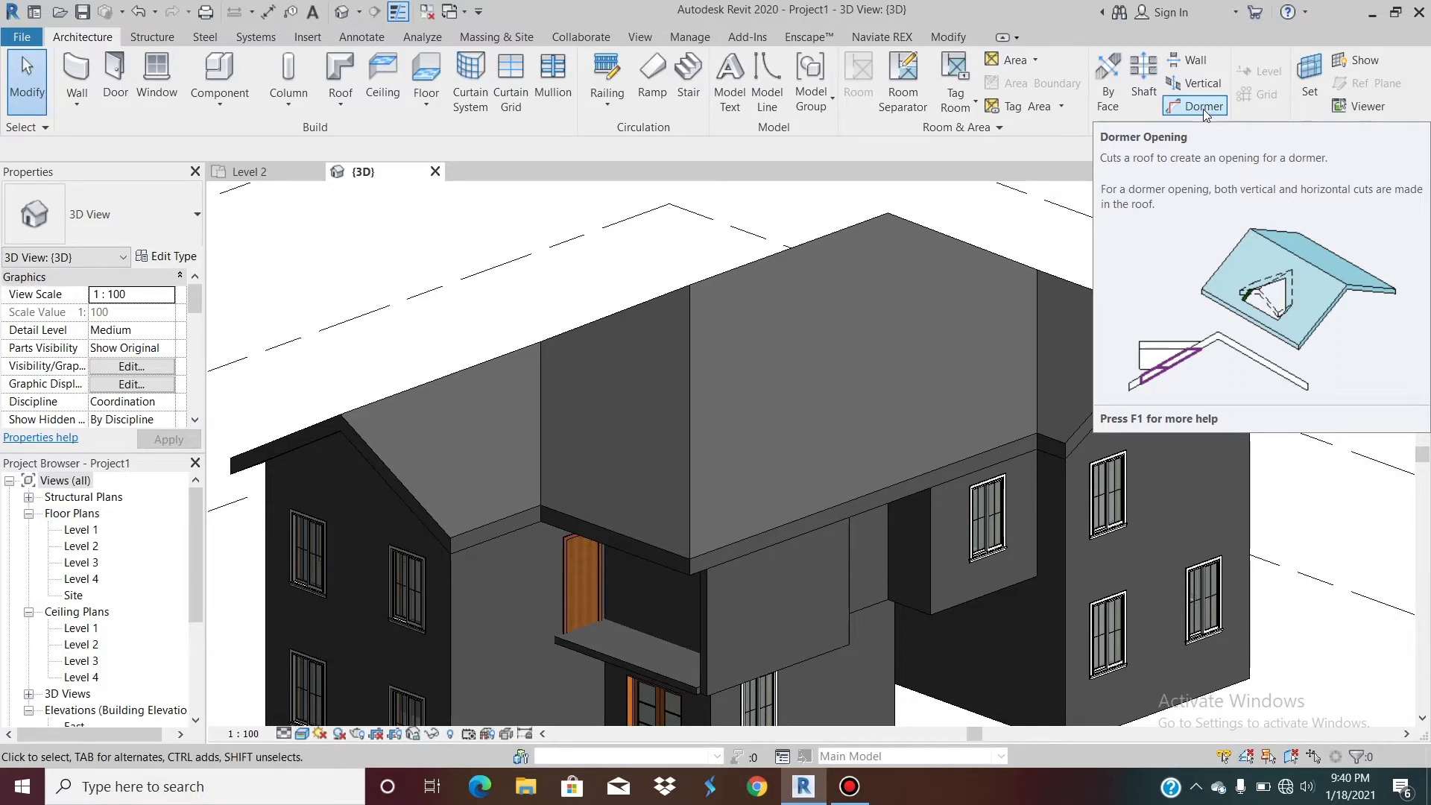
scroll(949, 409, "down", 1)
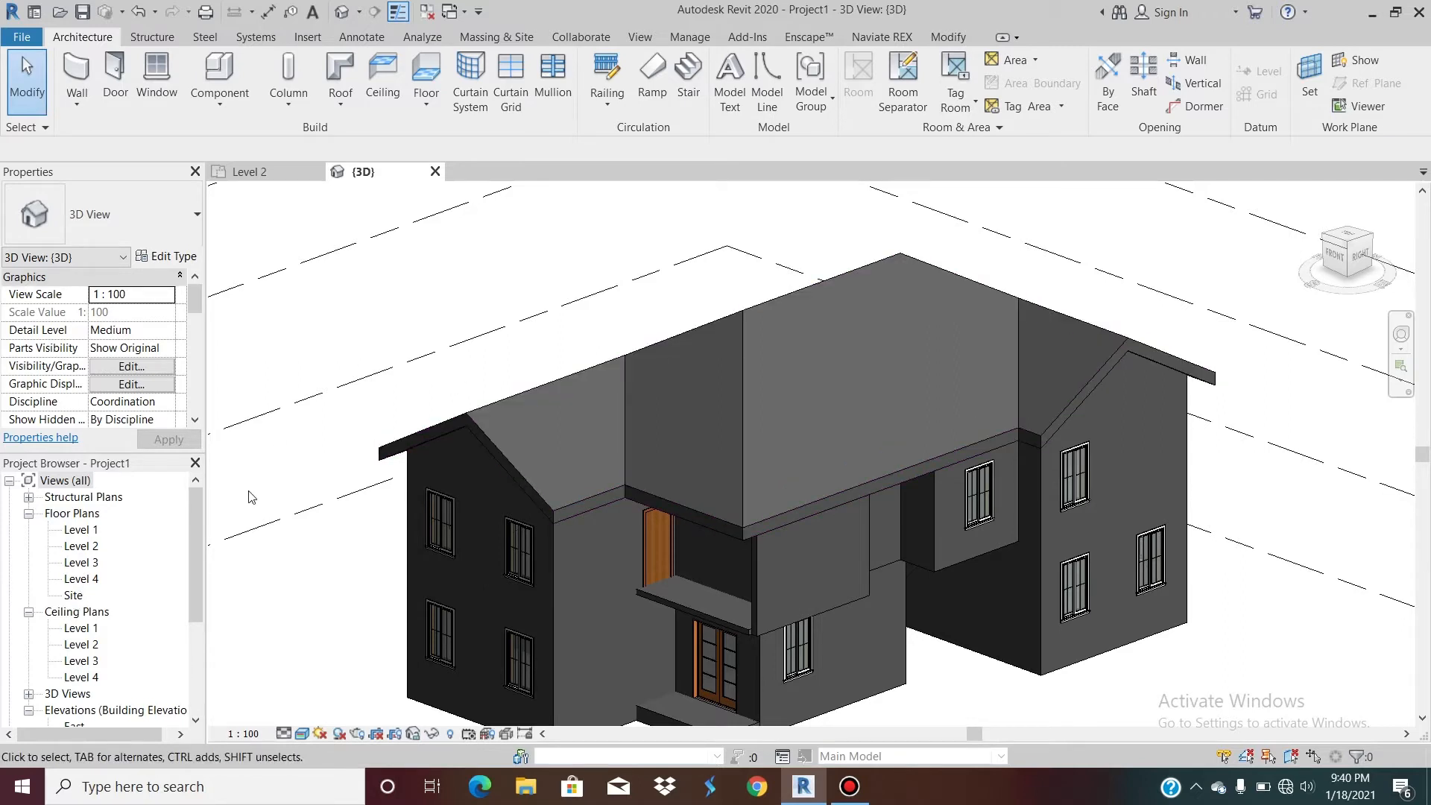
scroll(105, 601, "down", 1)
scroll(104, 601, "down", 1)
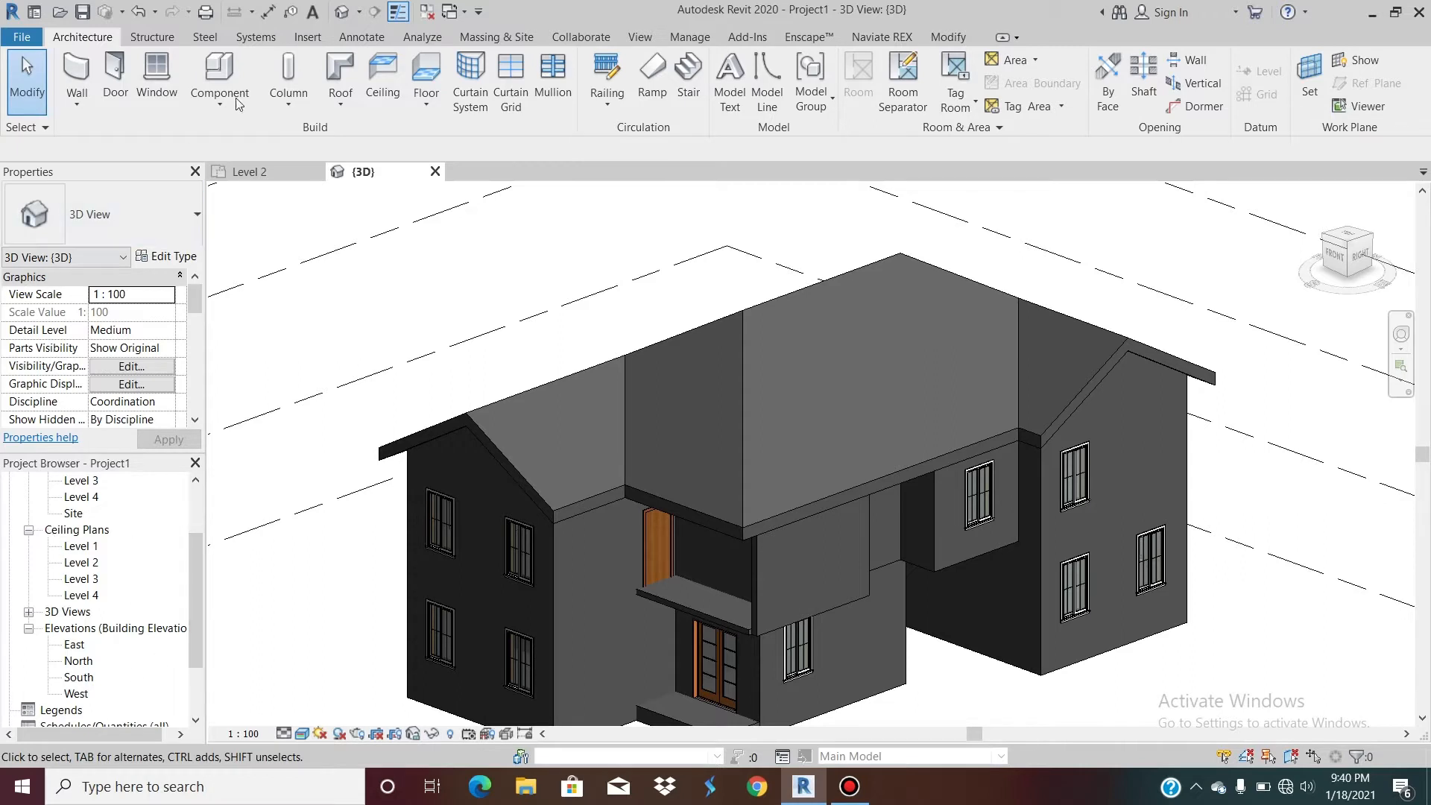
Step: Delete the footprint roof from the house
left_click(336, 105)
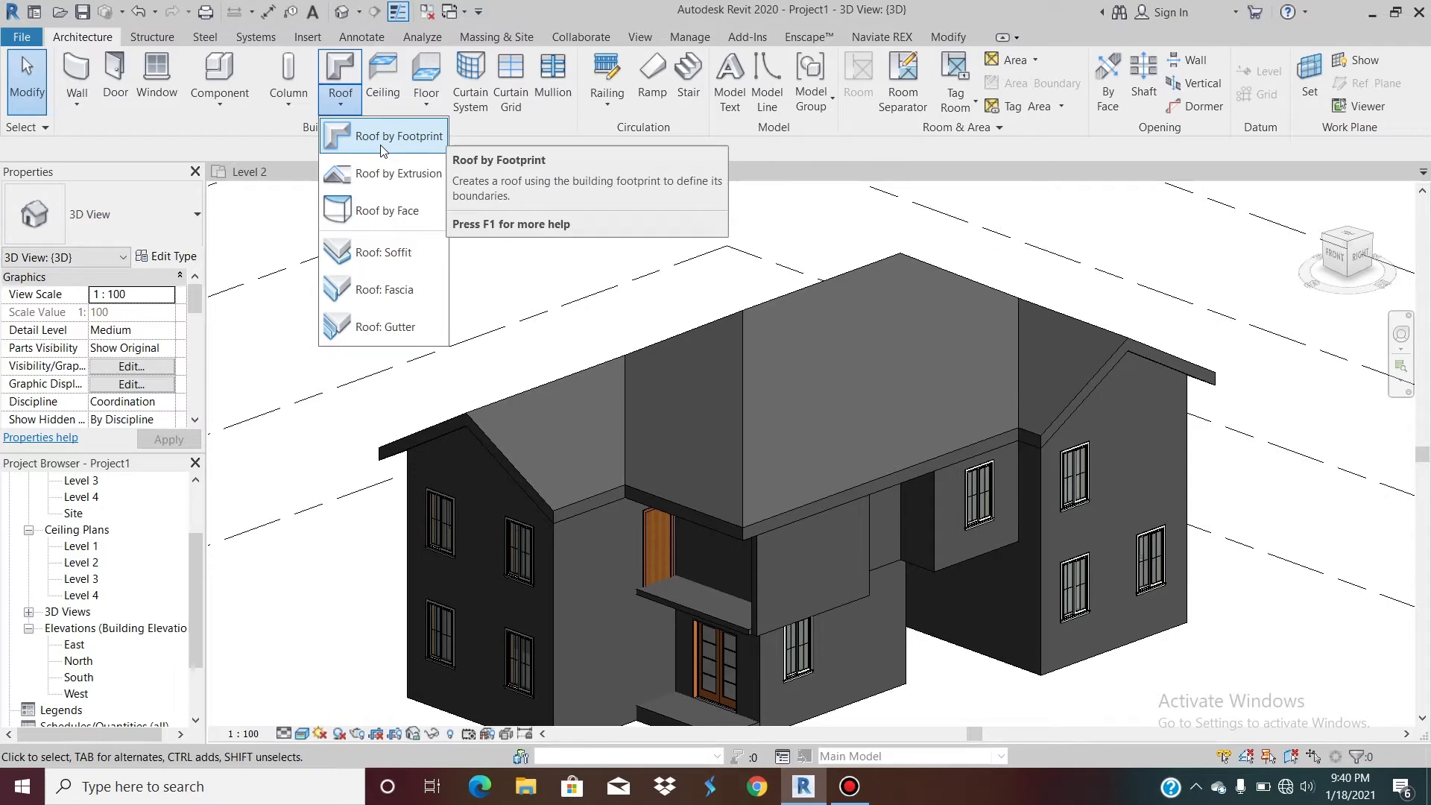
left_click(744, 378)
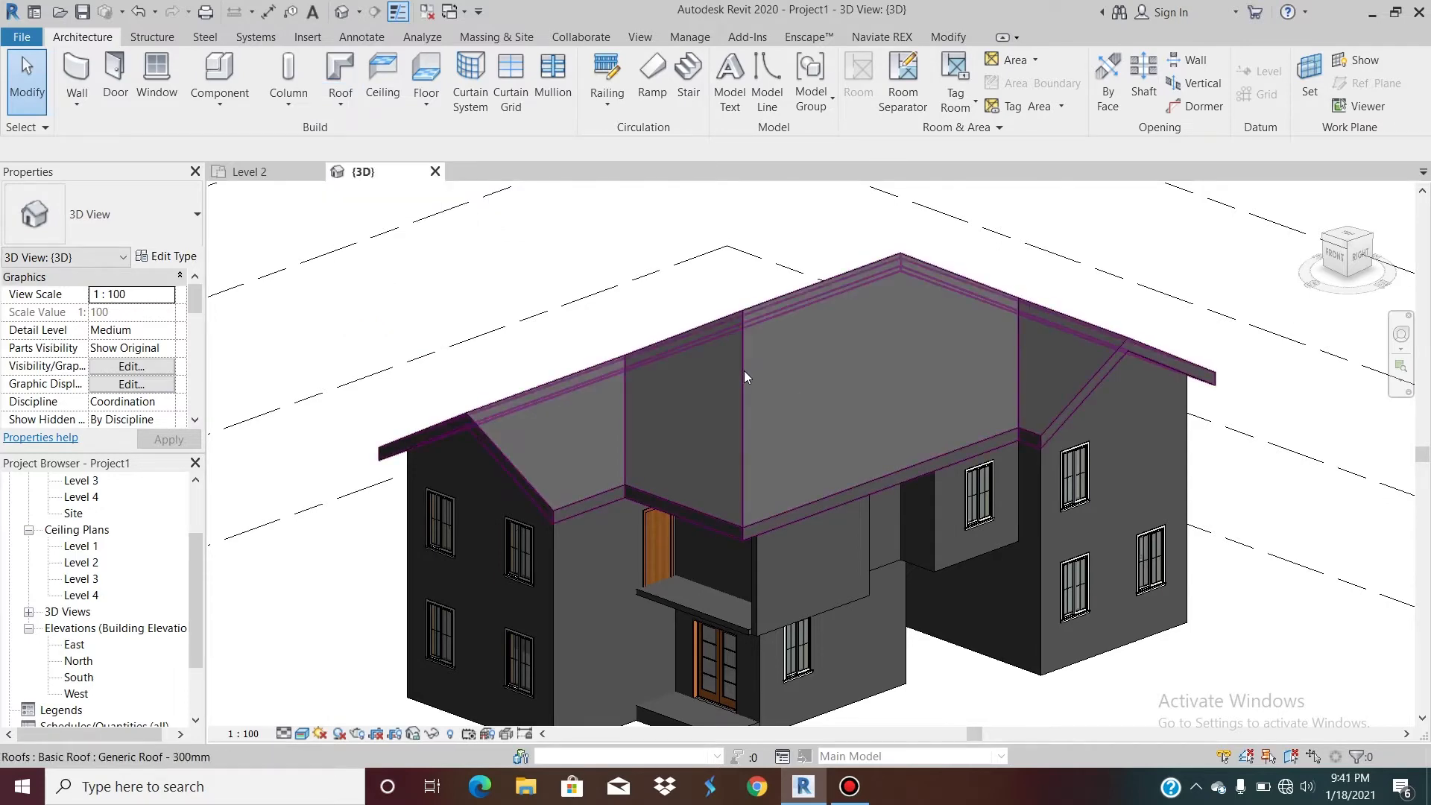
left_click(745, 376)
key("Delete")
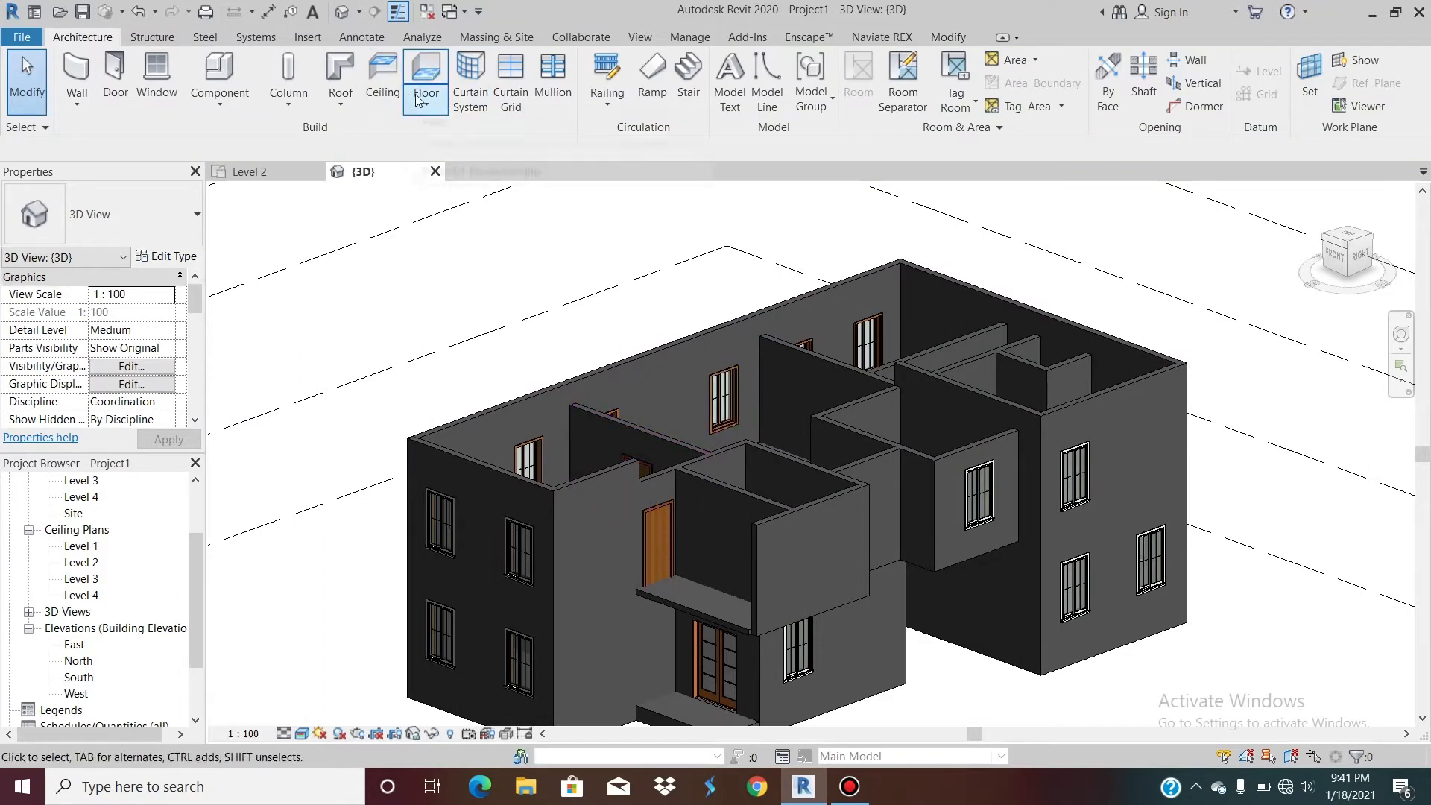
Step: Start a Roof by Extrusion on the front room's end wall plane, with reference level Level 4 and offset 0.0
left_click(342, 101)
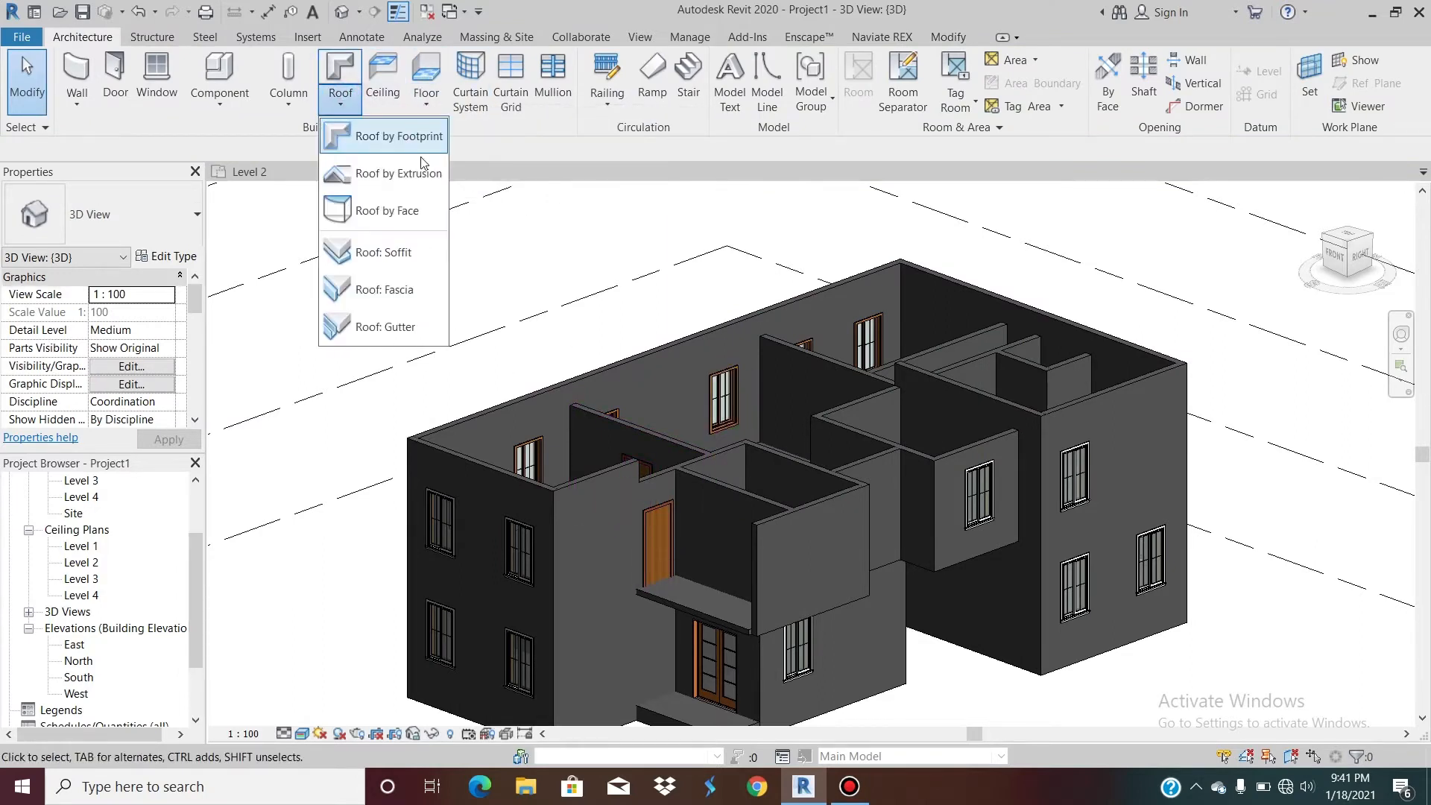
left_click(417, 172)
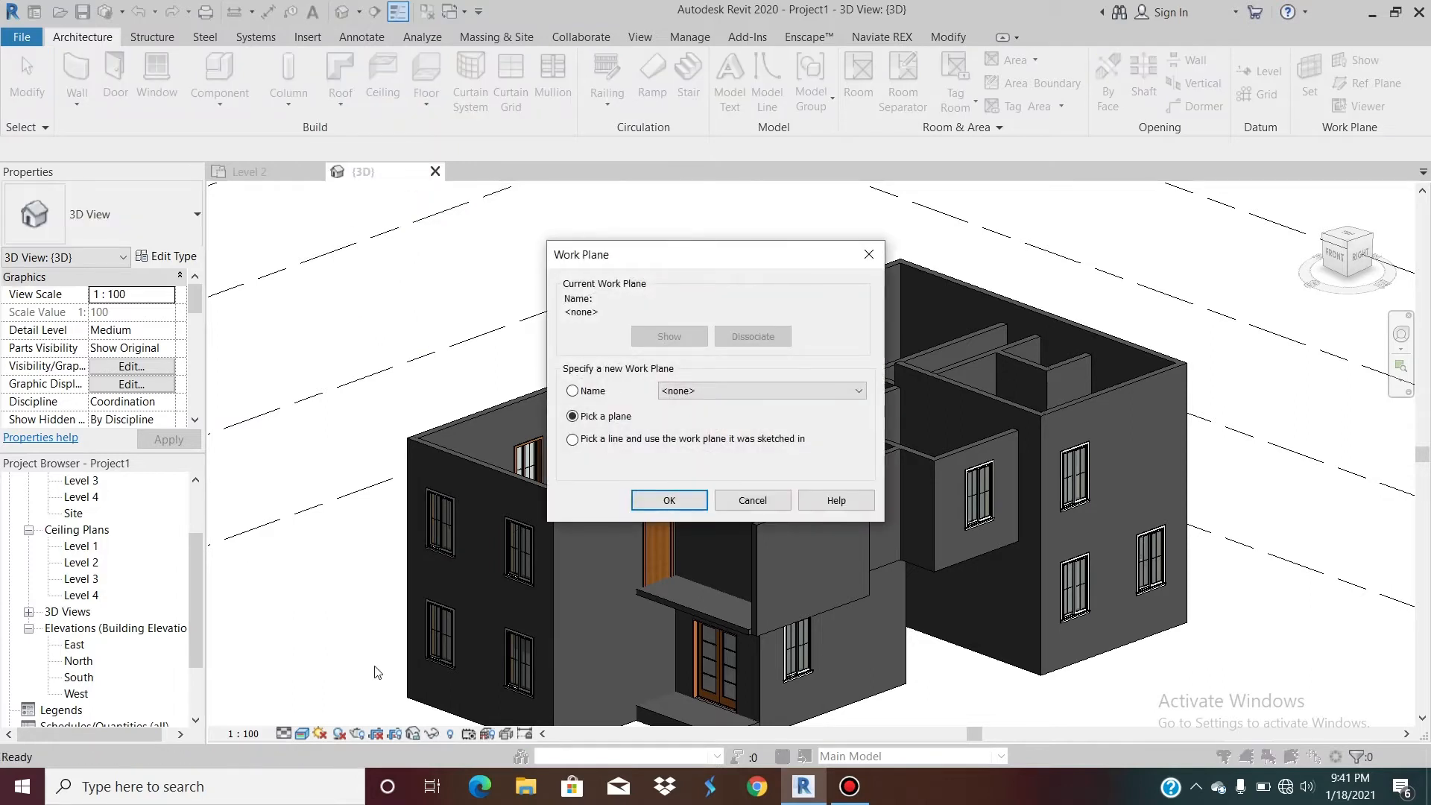
left_click(669, 500)
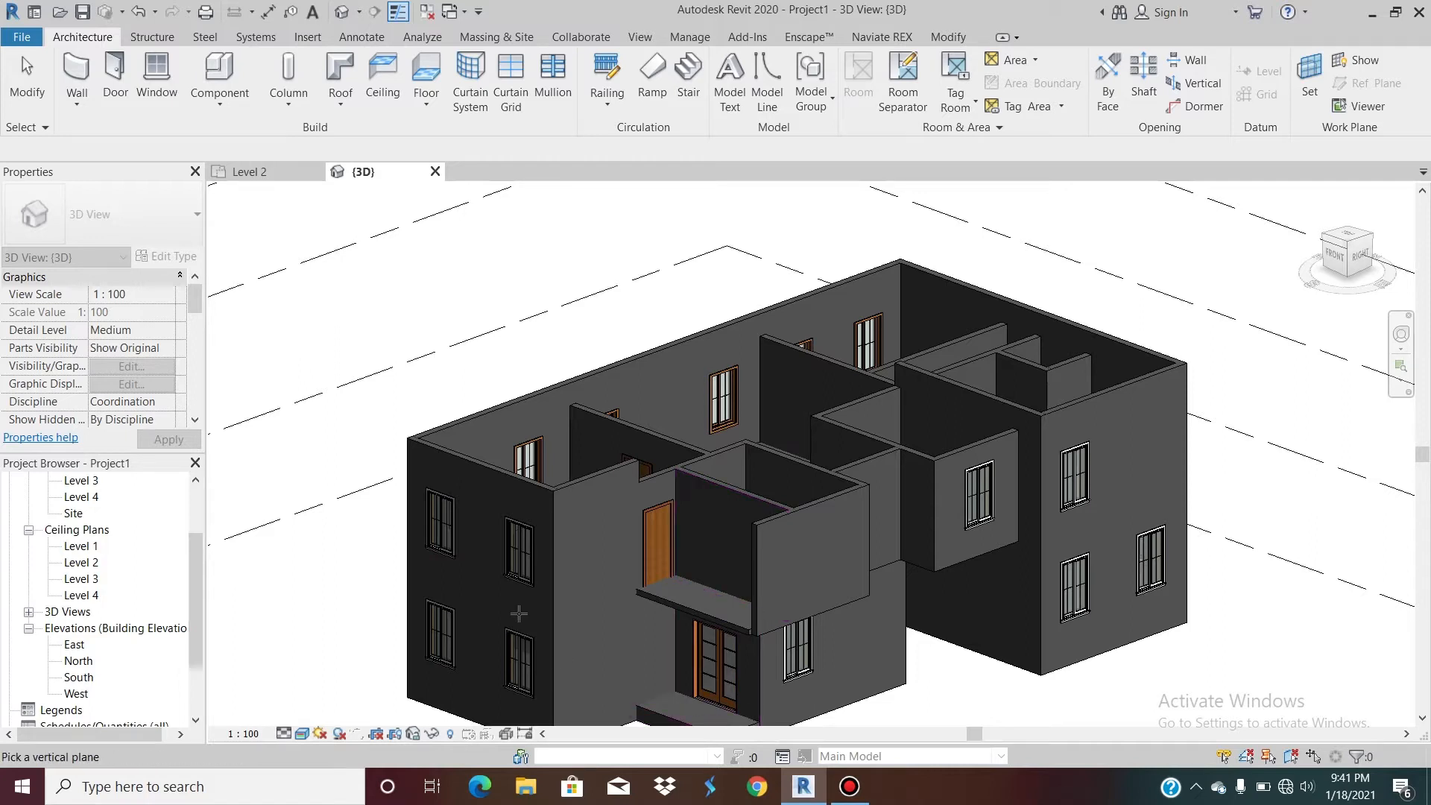
left_click(498, 476)
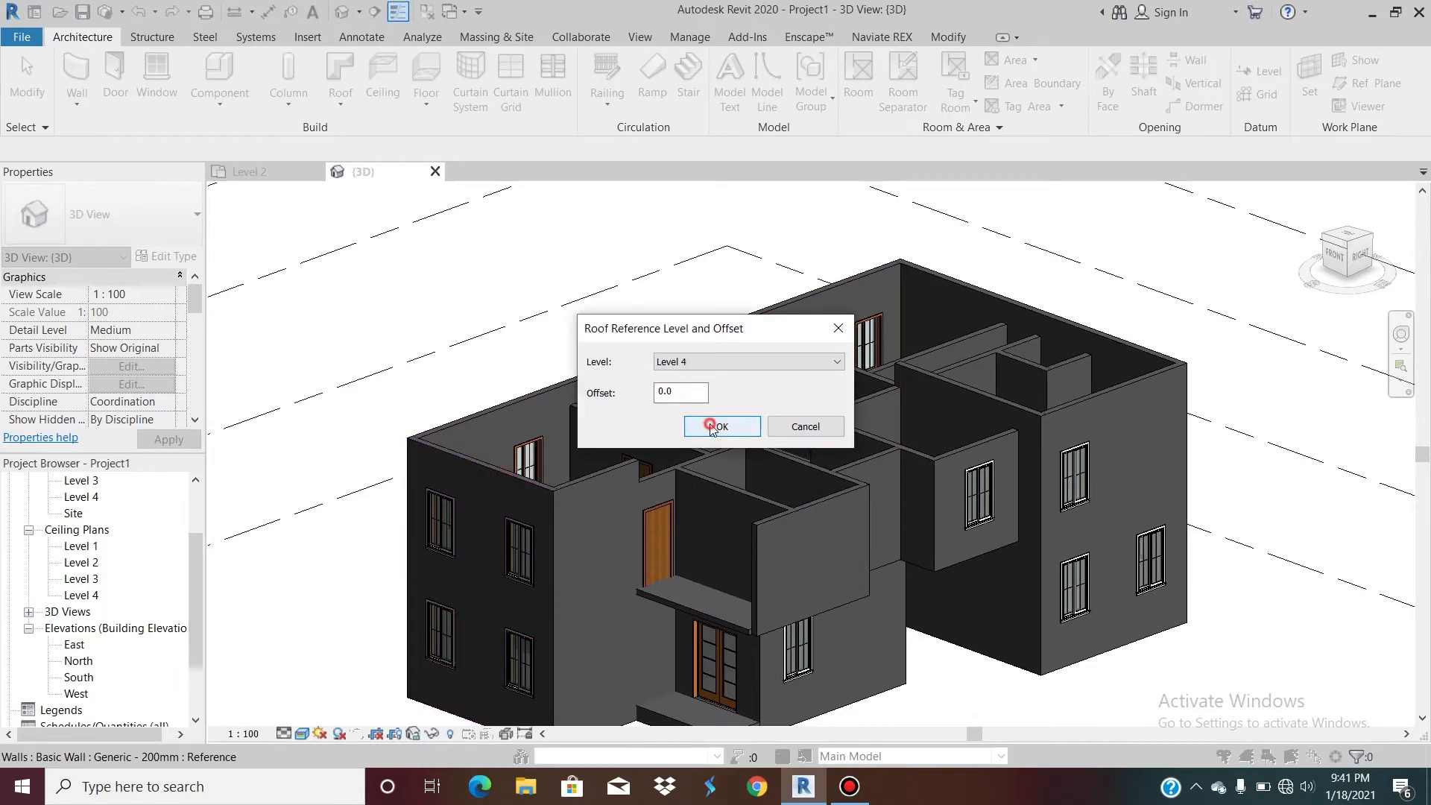
left_click(712, 428)
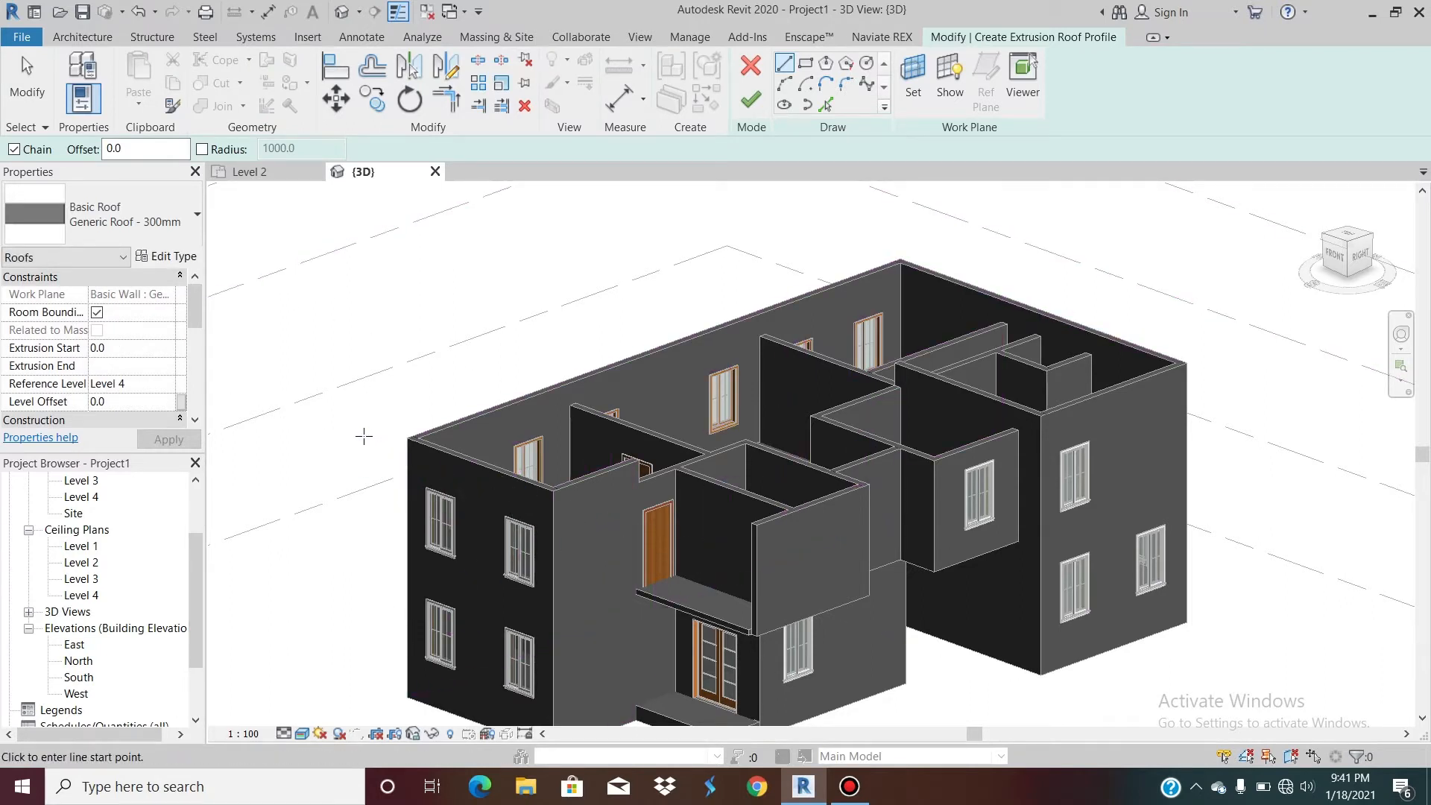
Step: Sketch two connected trial profile lines on the front wall's plane, the first about 4000 long, and end the line command
left_click(365, 436)
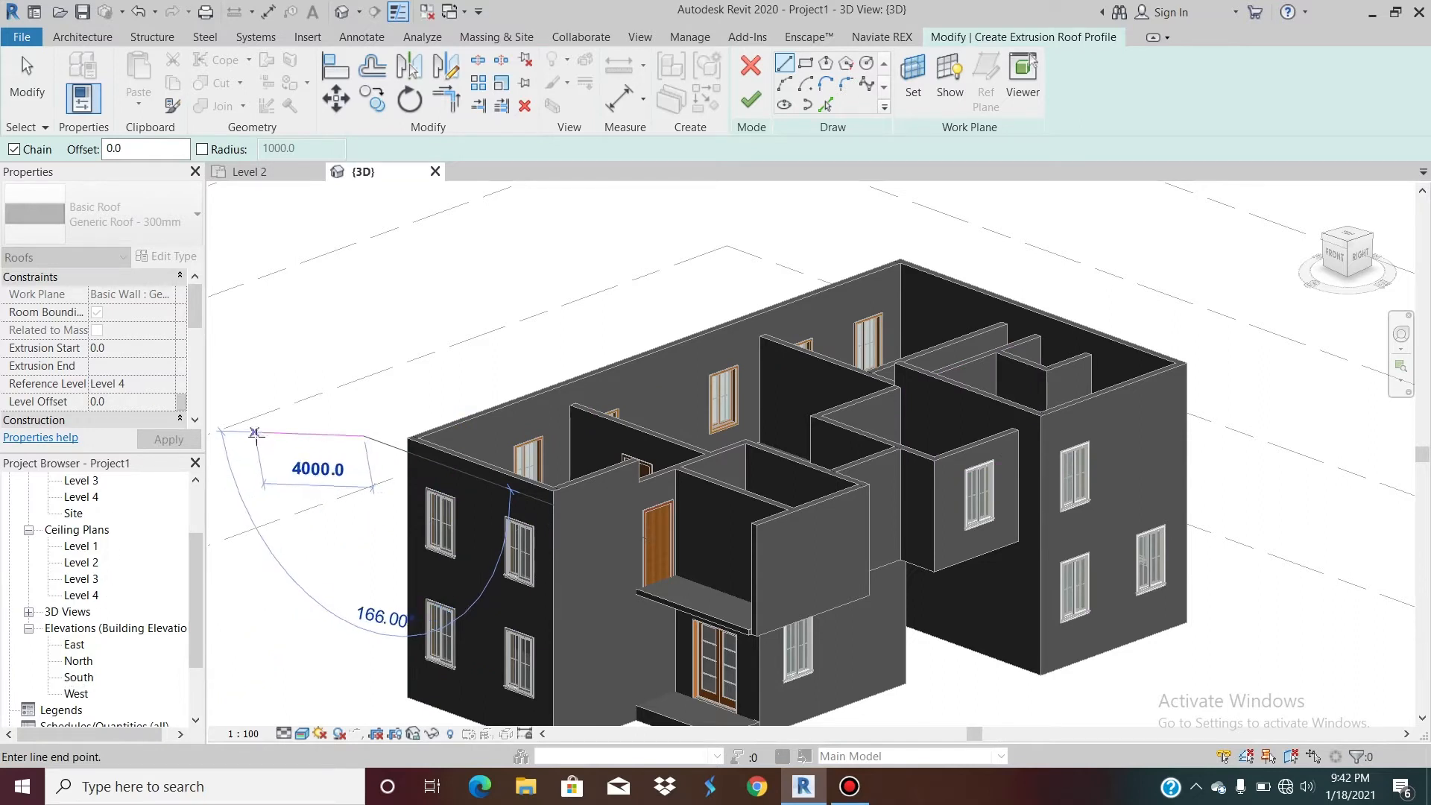
left_click(257, 443)
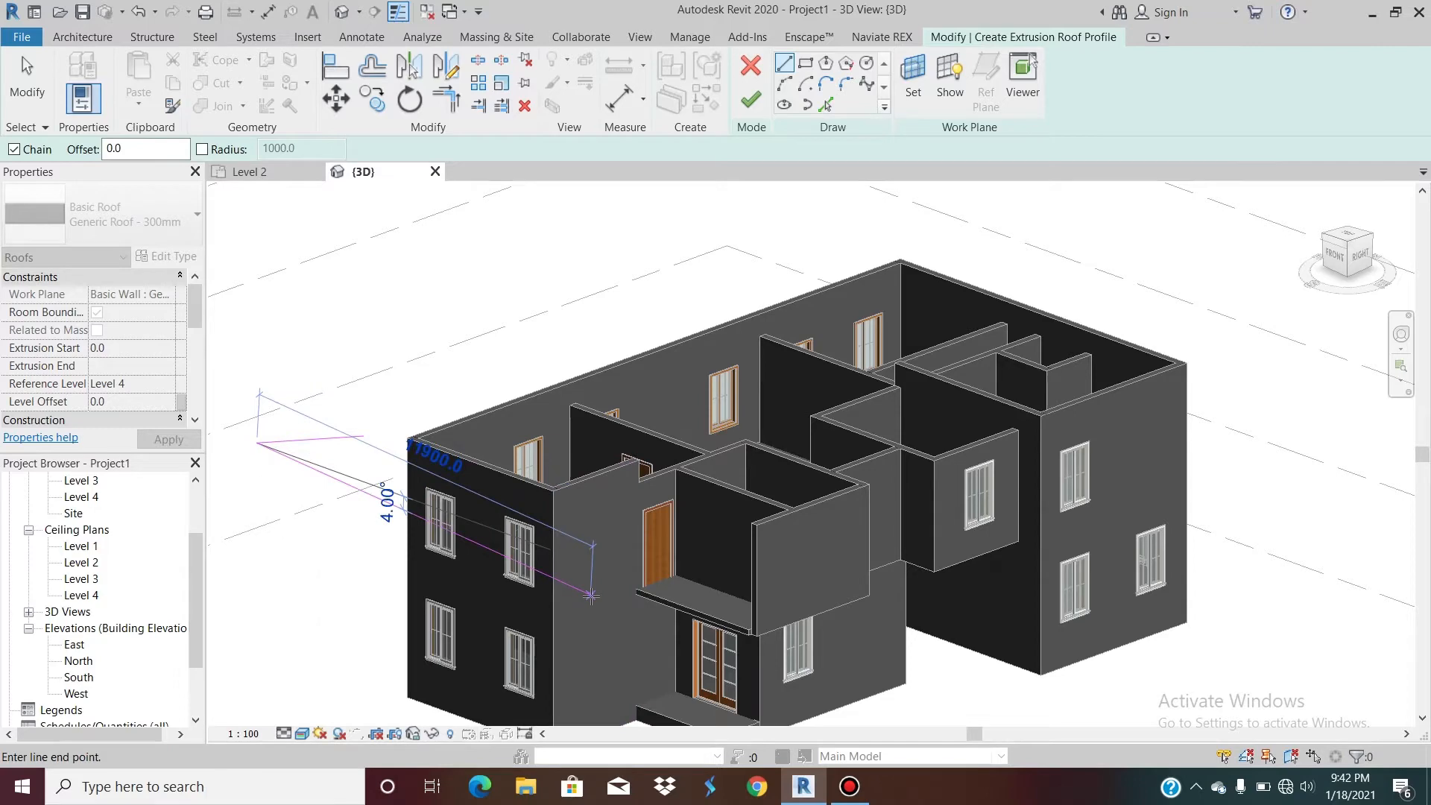
left_click(591, 596)
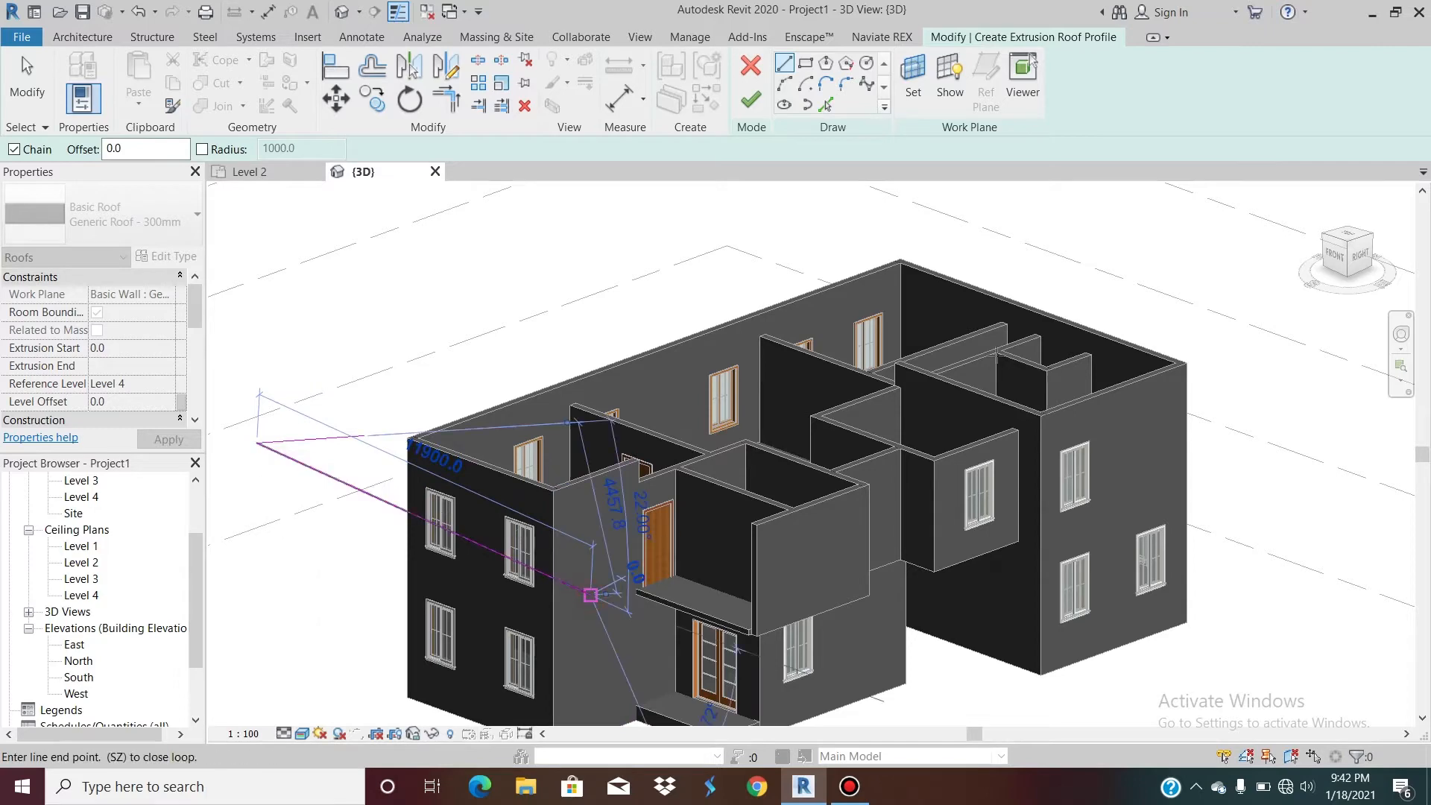
key("Escape")
key("Escape")
Step: Delete the two trial lines from the extrusion roof profile
left_click(1369, 264)
left_click_drag(1408, 224, 1385, 248)
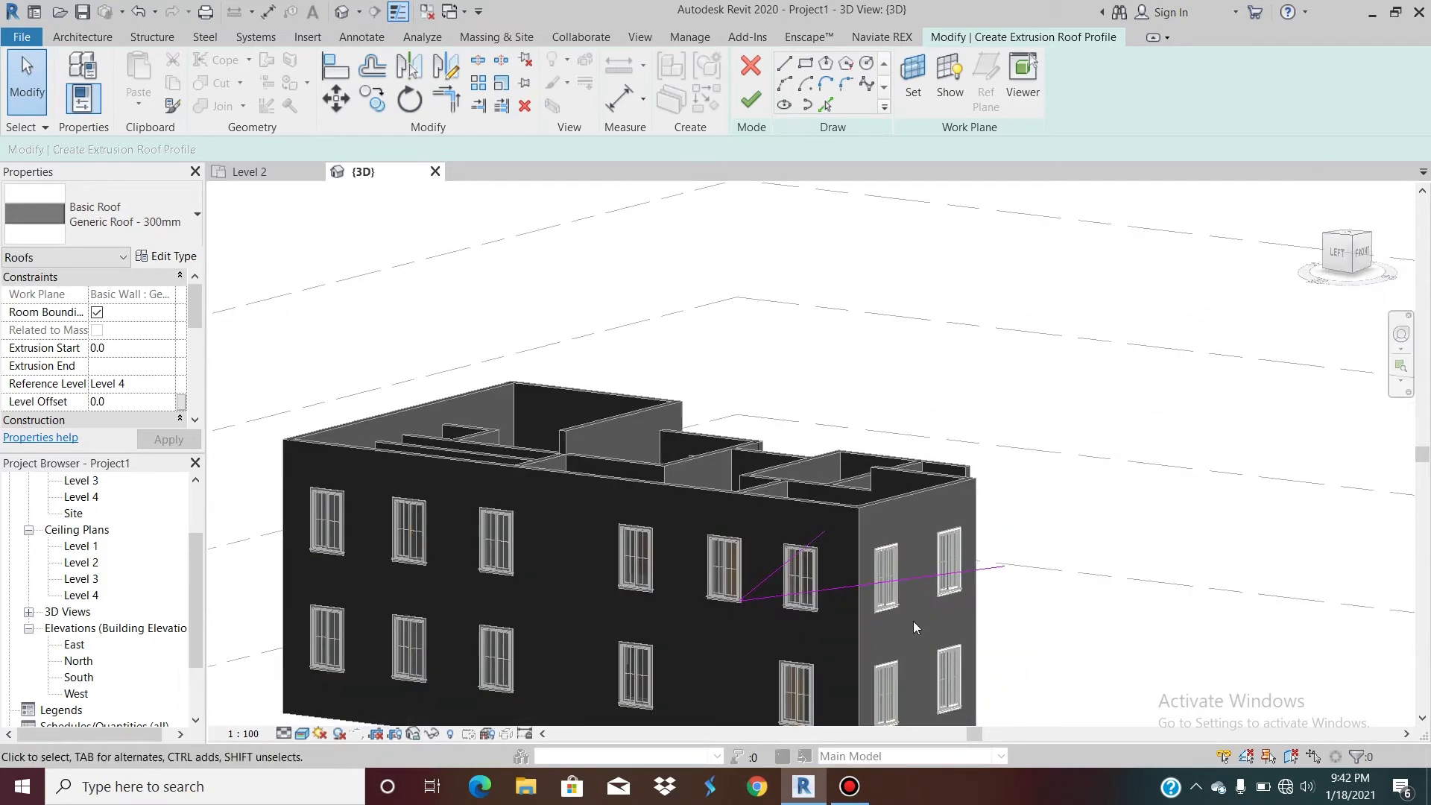
left_click(846, 495)
left_click_drag(847, 498, 744, 637)
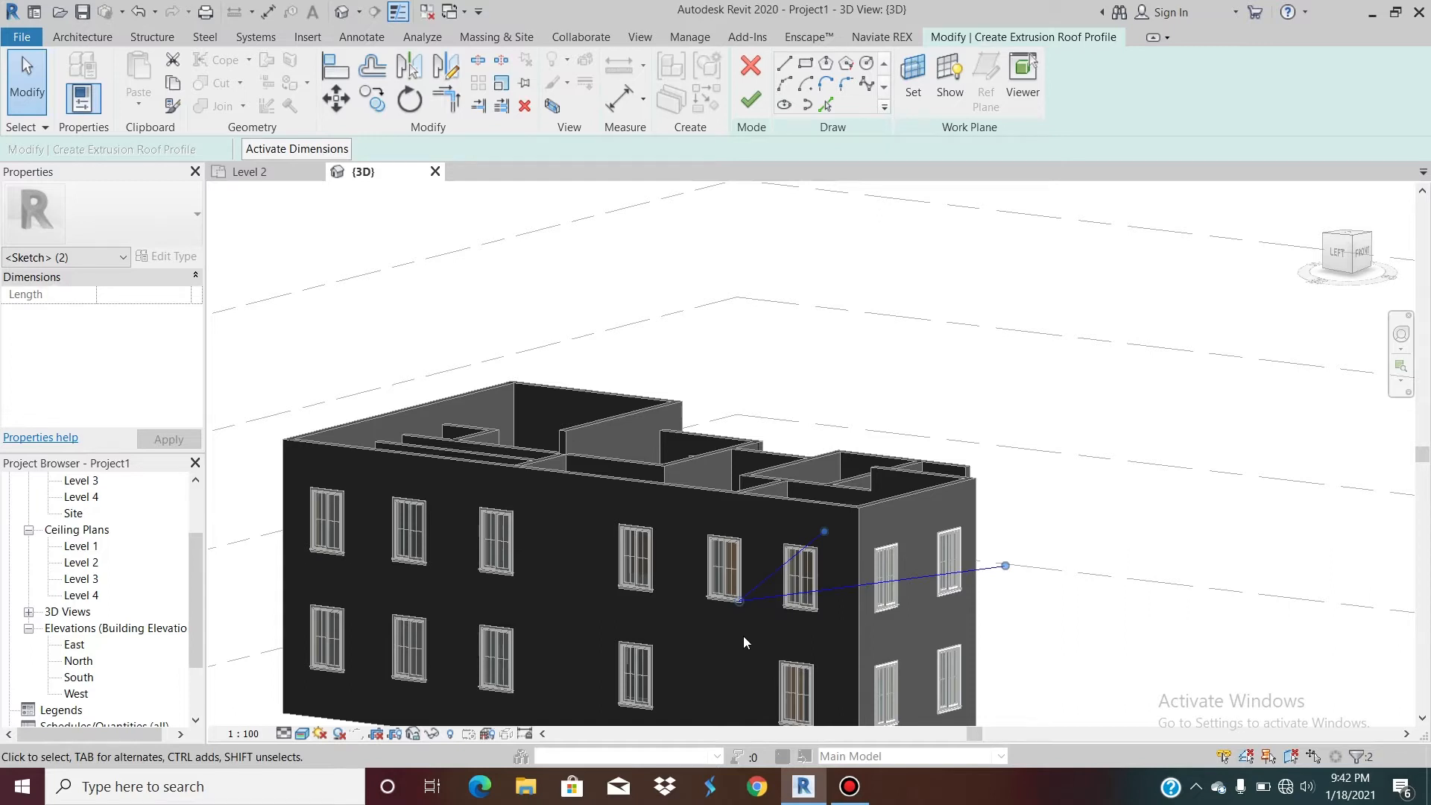
key("Delete")
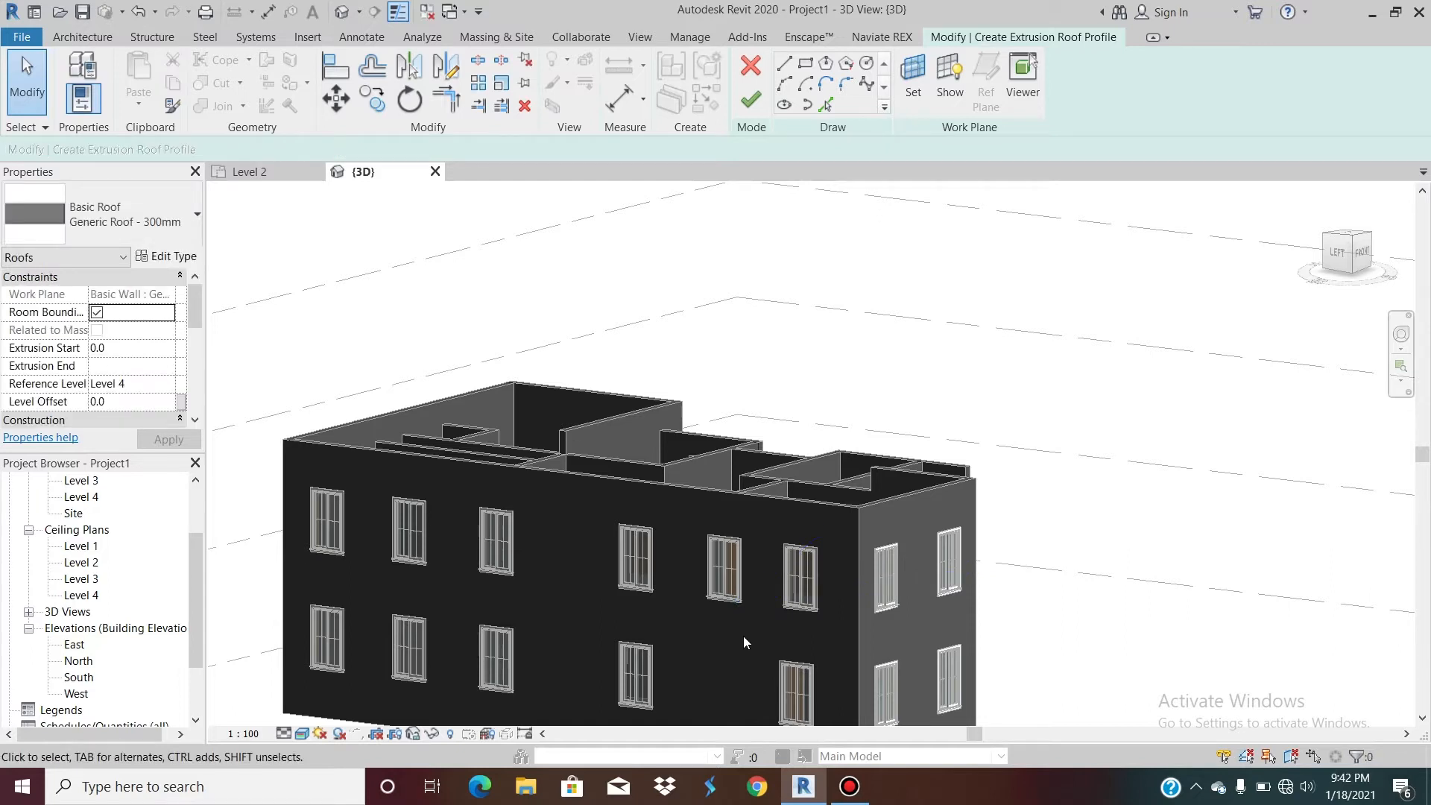
Step: Sketch a gable profile in the South elevation from Level 3 up to Level 4 and back, slopes about 7100 and 6840 long, and finish the roof
double_click(75, 678)
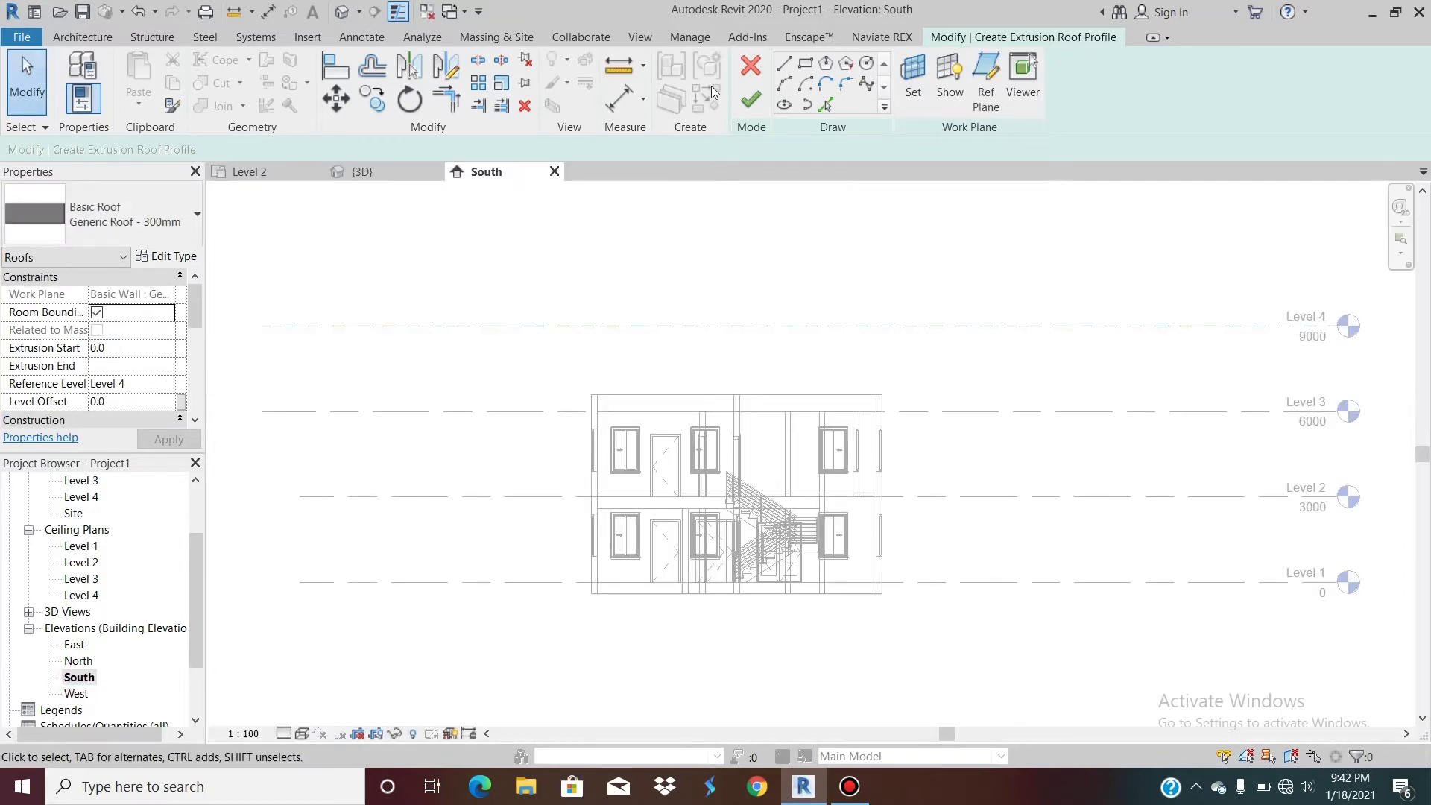
left_click(791, 61)
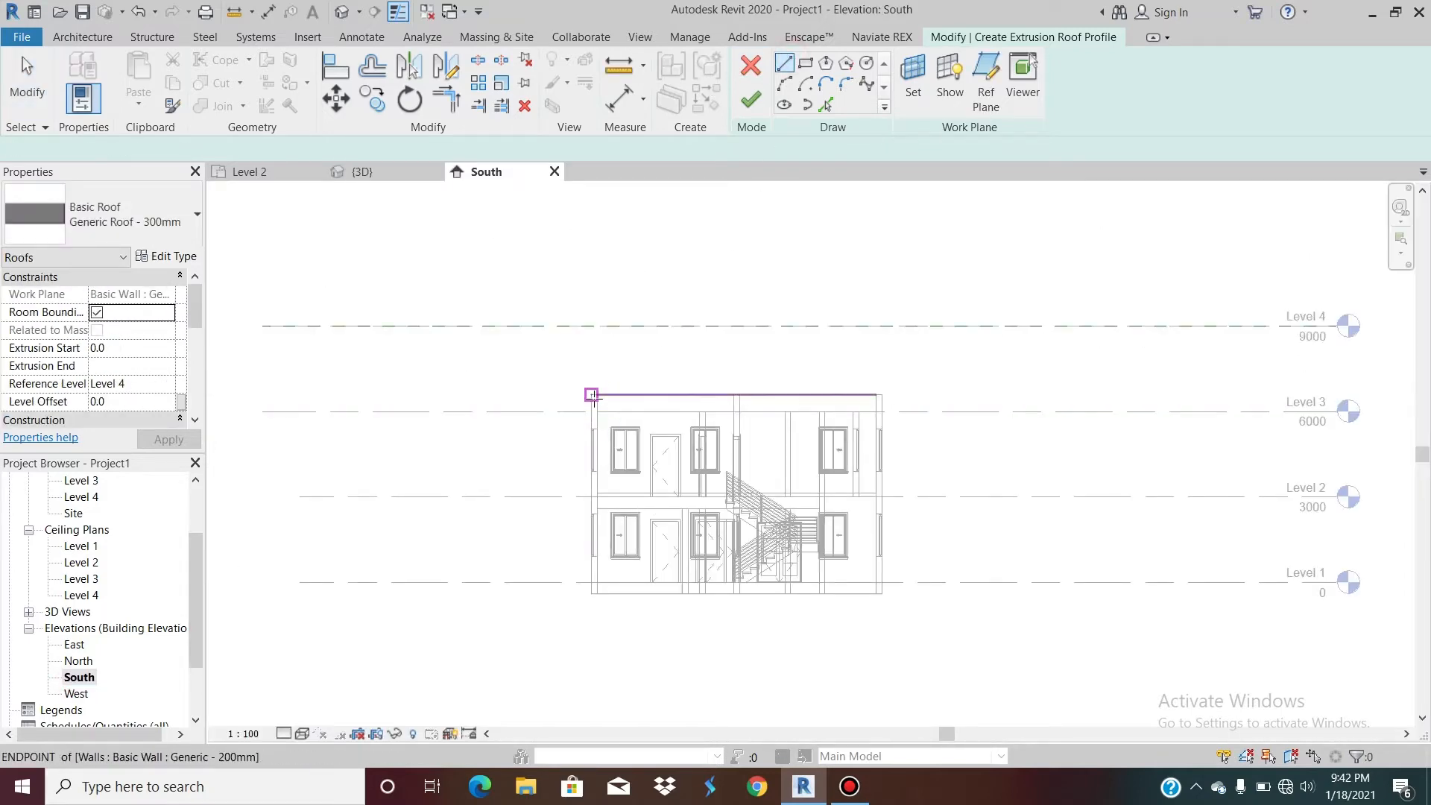
scroll(592, 393, "up", 2)
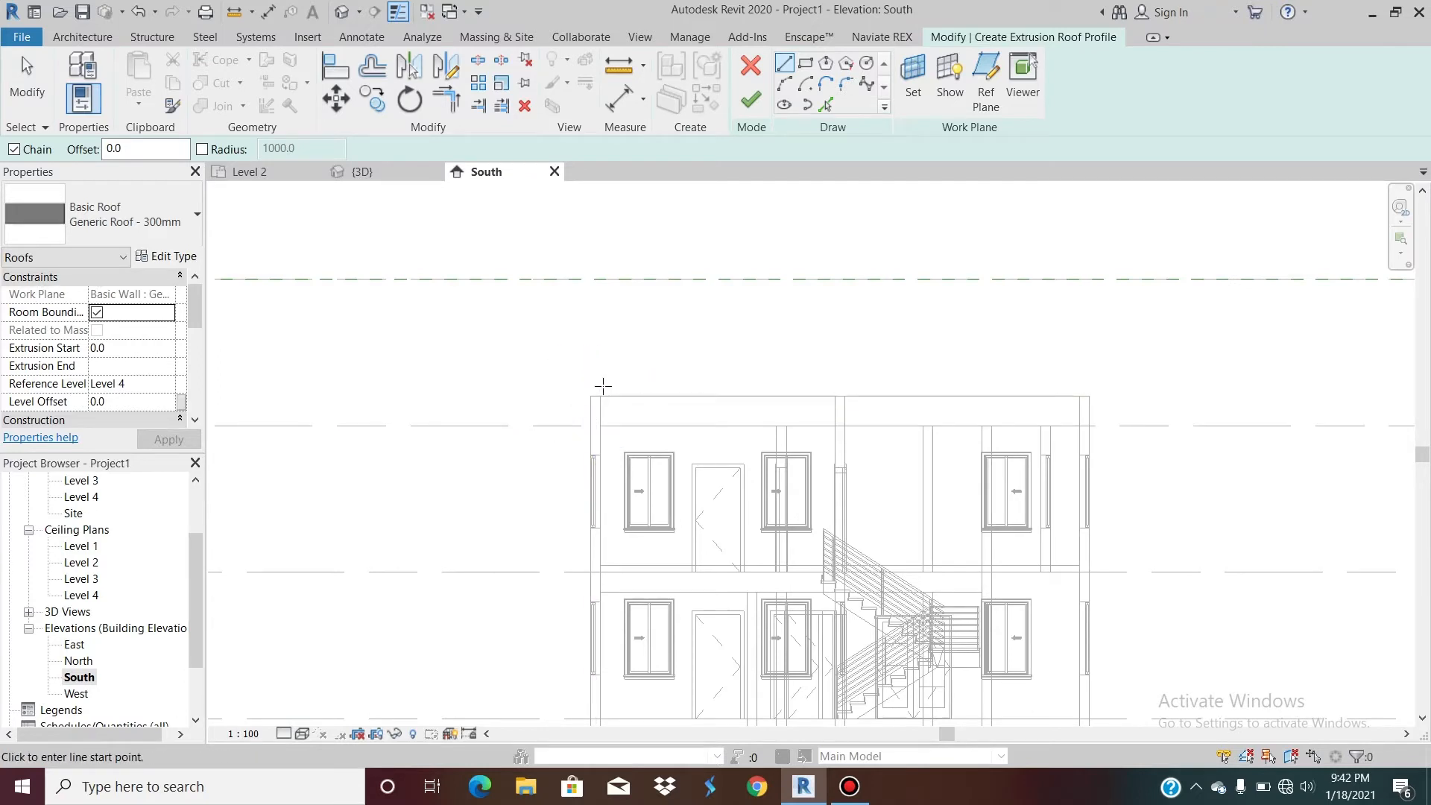
left_click(536, 426)
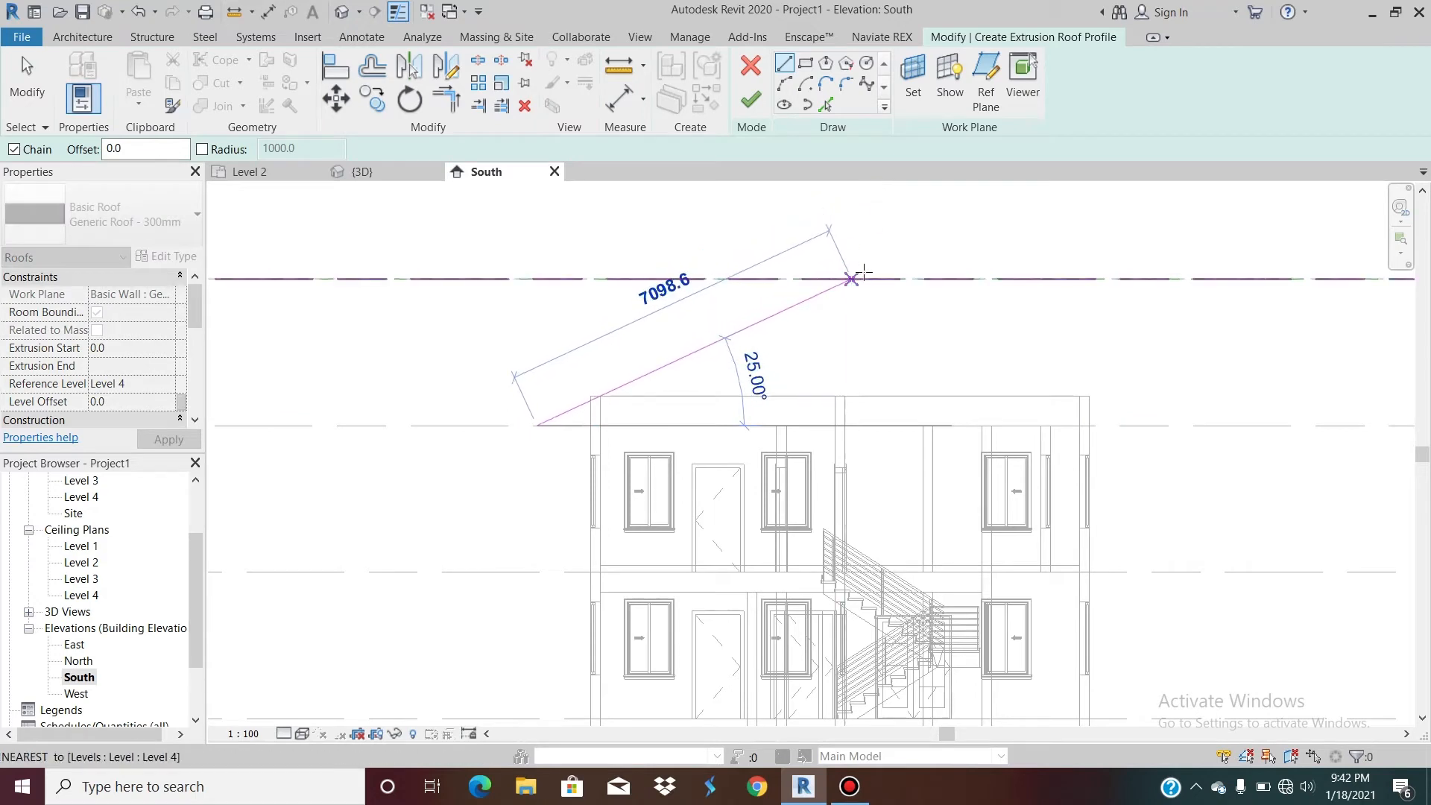
left_click(852, 279)
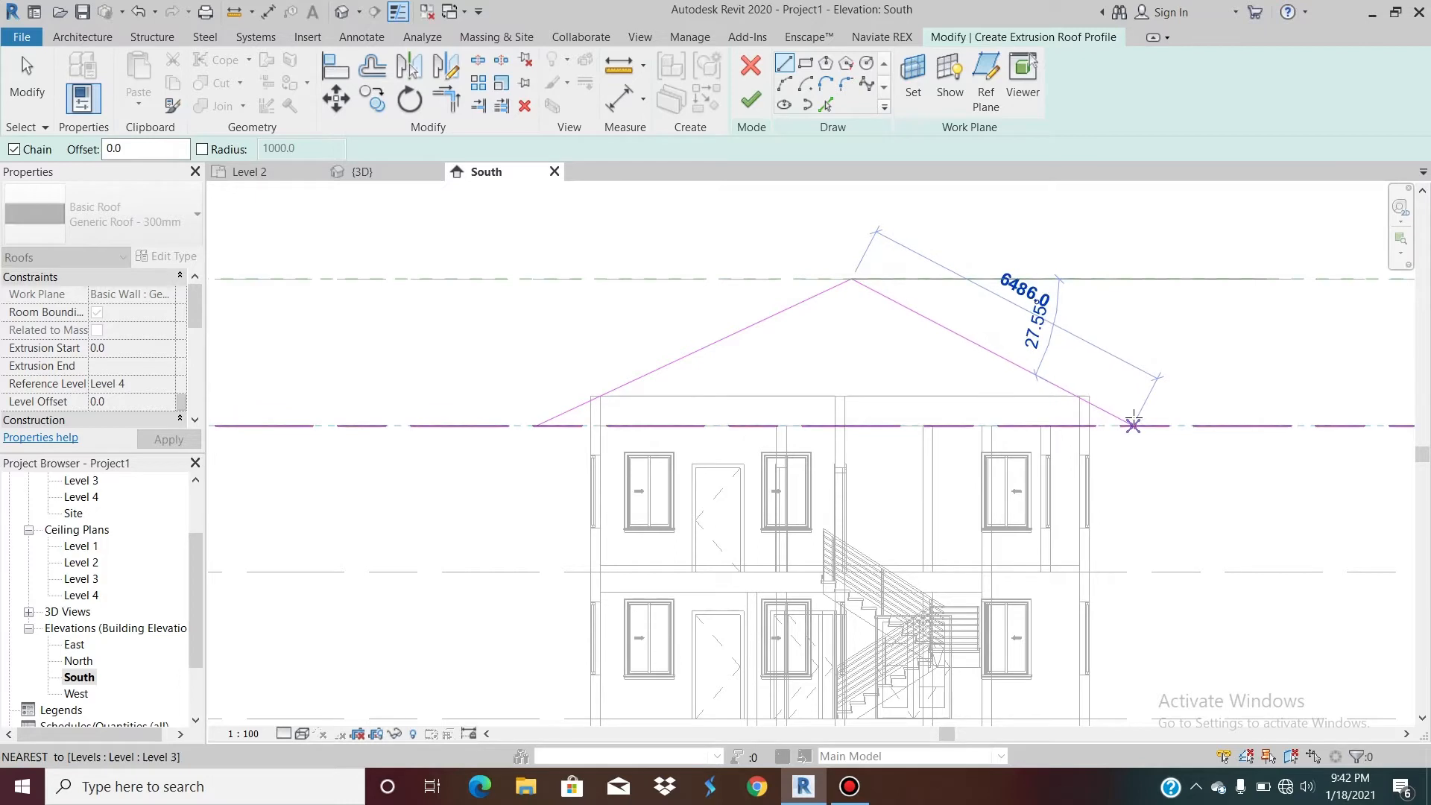
left_click(1153, 426)
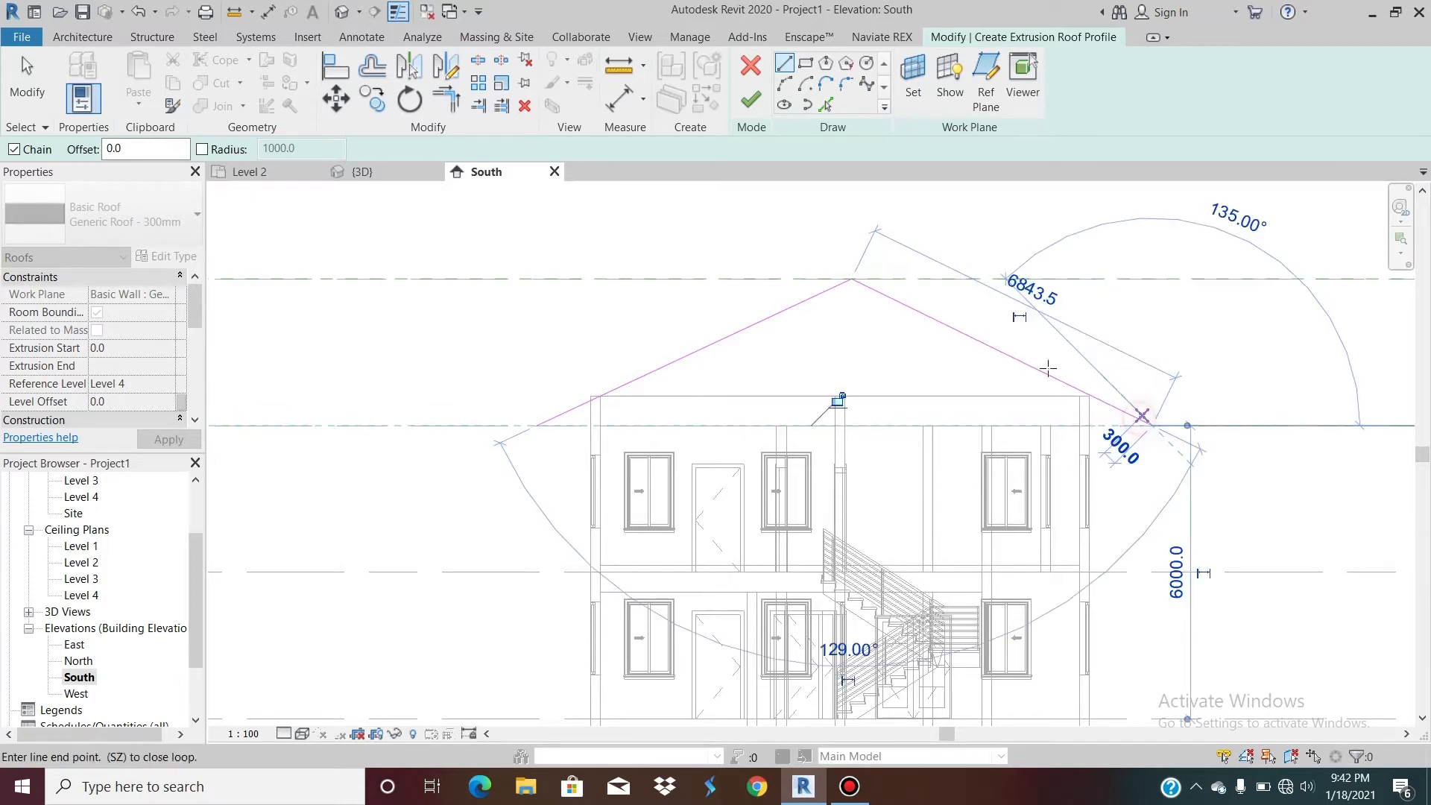
key("Escape")
key("Escape")
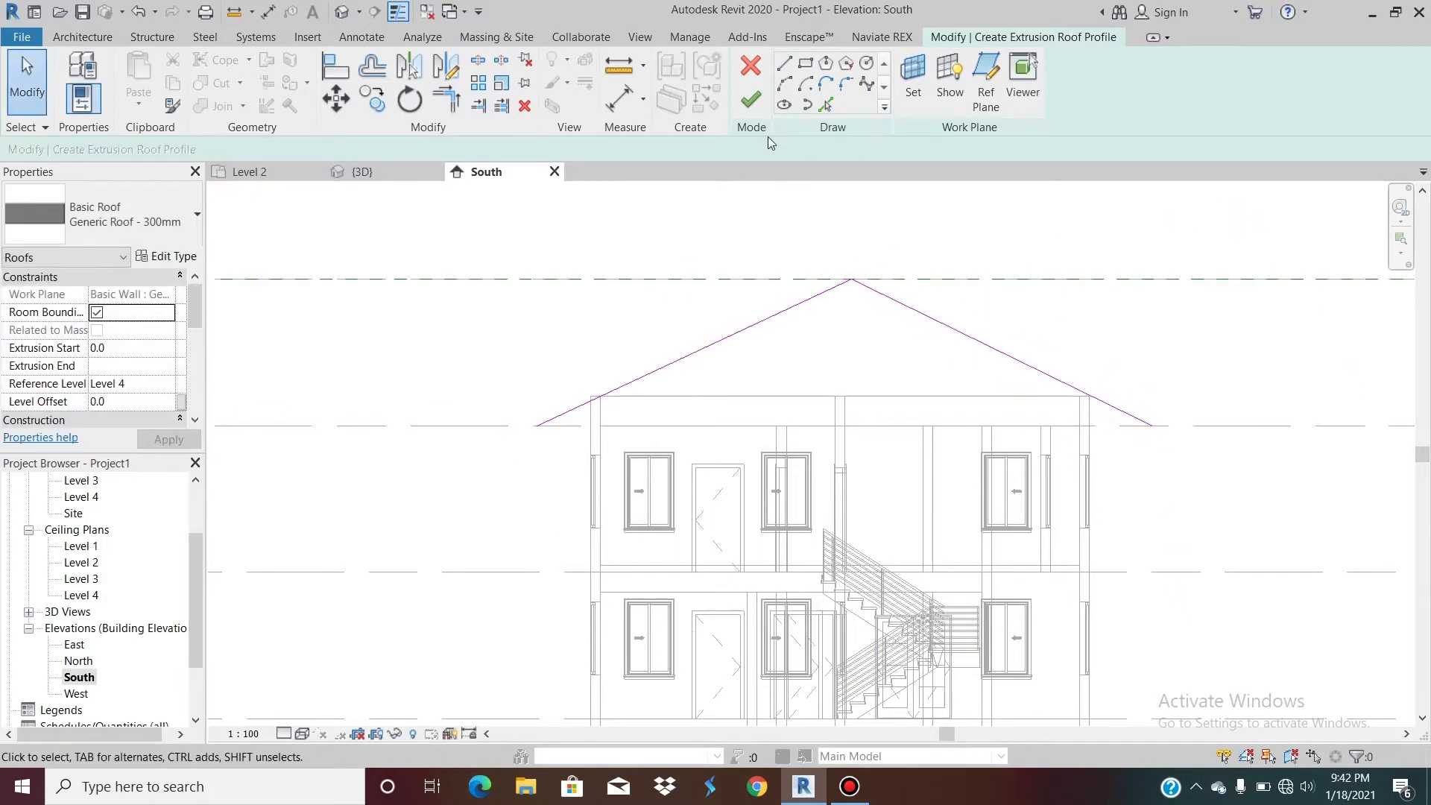
left_click(749, 104)
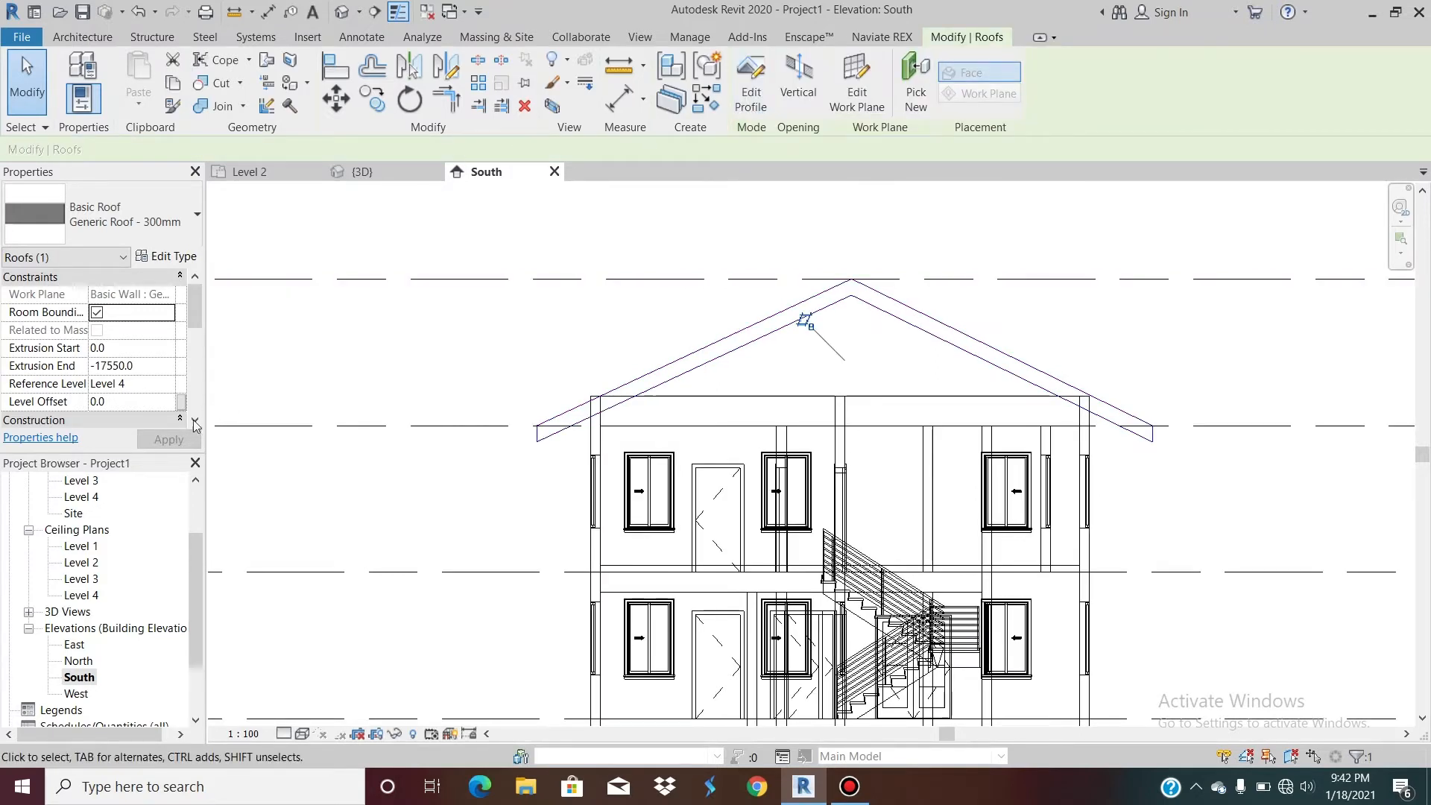
Step: In the Site plan, stretch the roof past both end walls to an extrusion end of about -18250 and an extrusion start of about 750
scroll(124, 557, "up", 2)
double_click(72, 596)
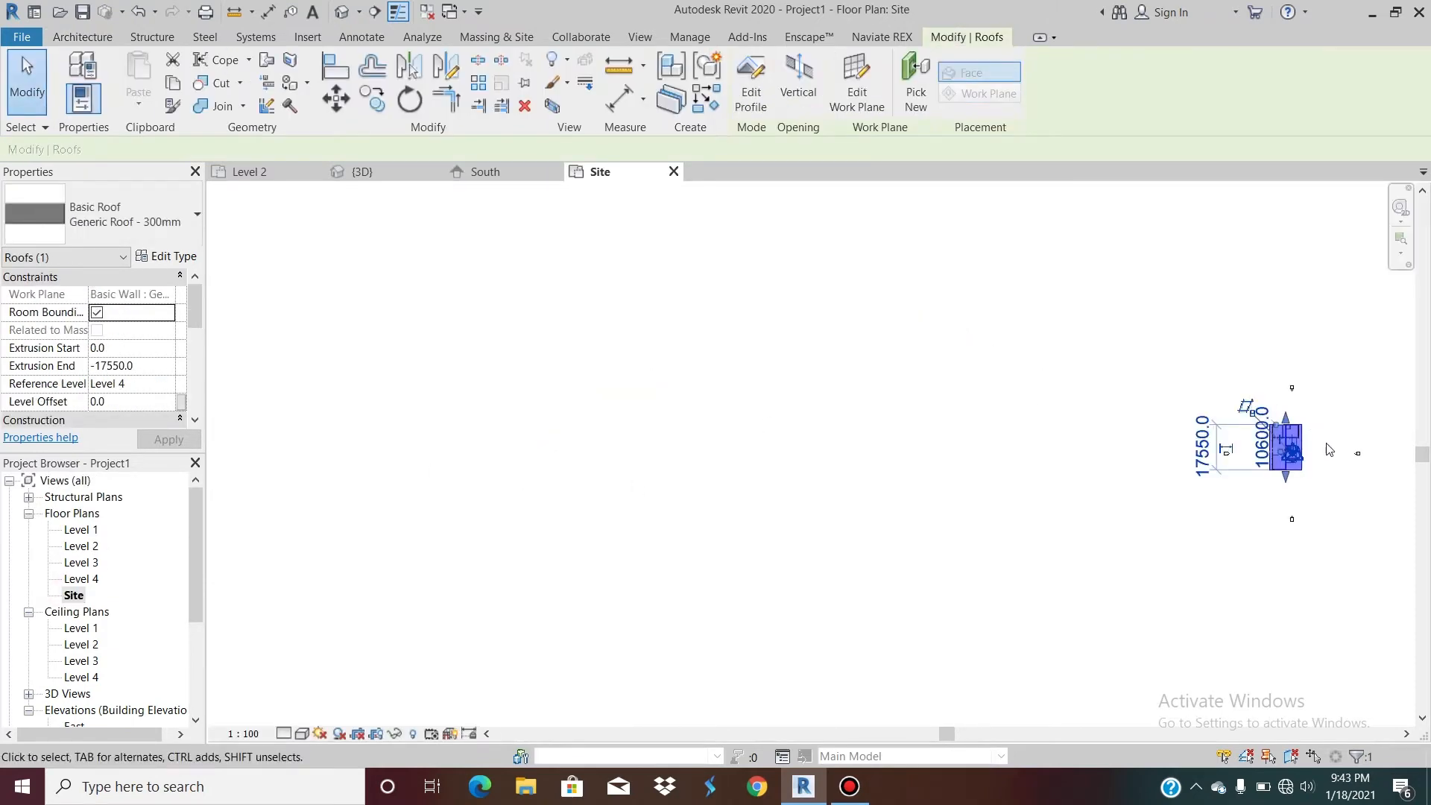
scroll(1284, 419, "up", 8)
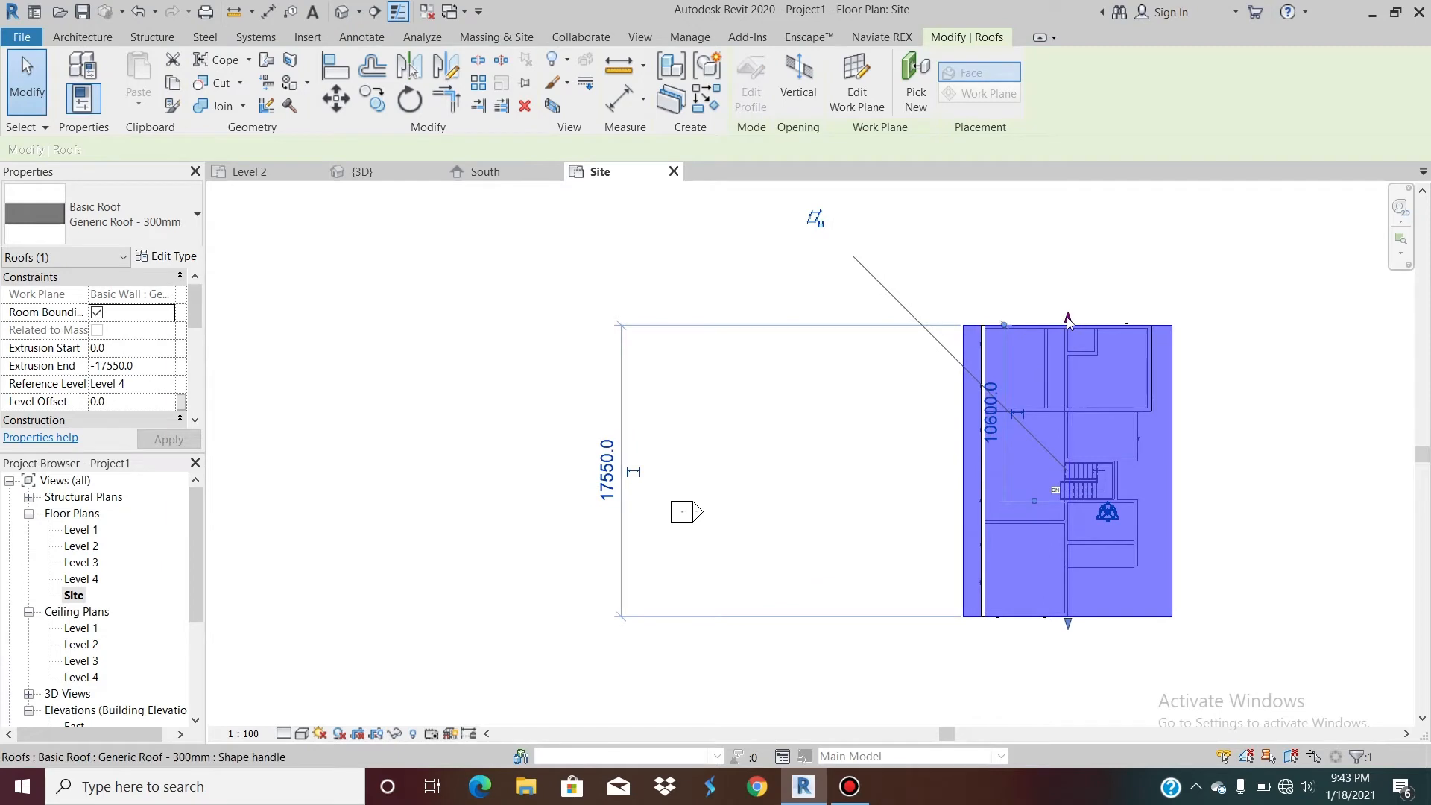
scroll(1078, 328, "up", 3)
left_click_drag(1073, 328, 1072, 313)
scroll(928, 340, "down", 3)
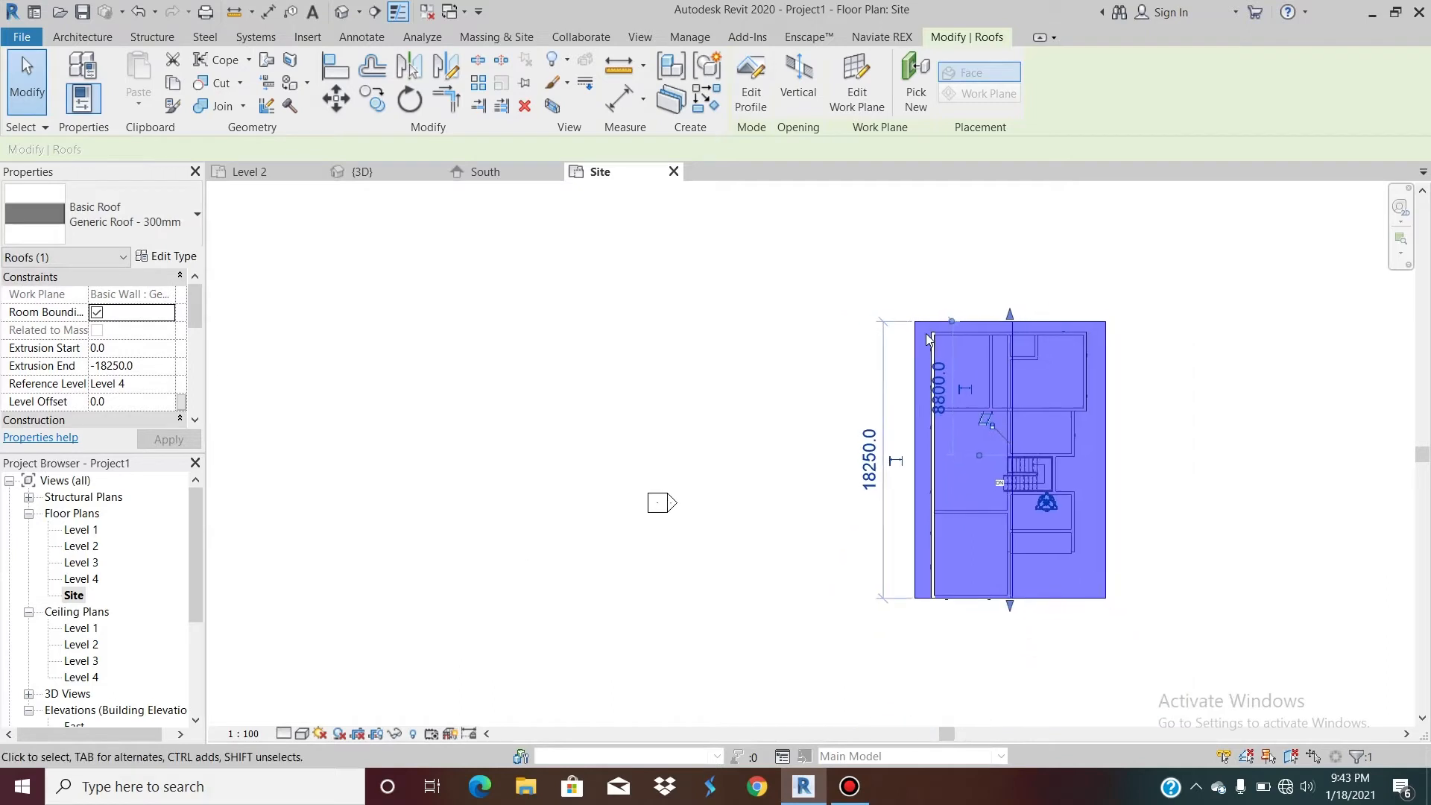
scroll(1032, 673, "up", 3)
left_click_drag(998, 565, 997, 576)
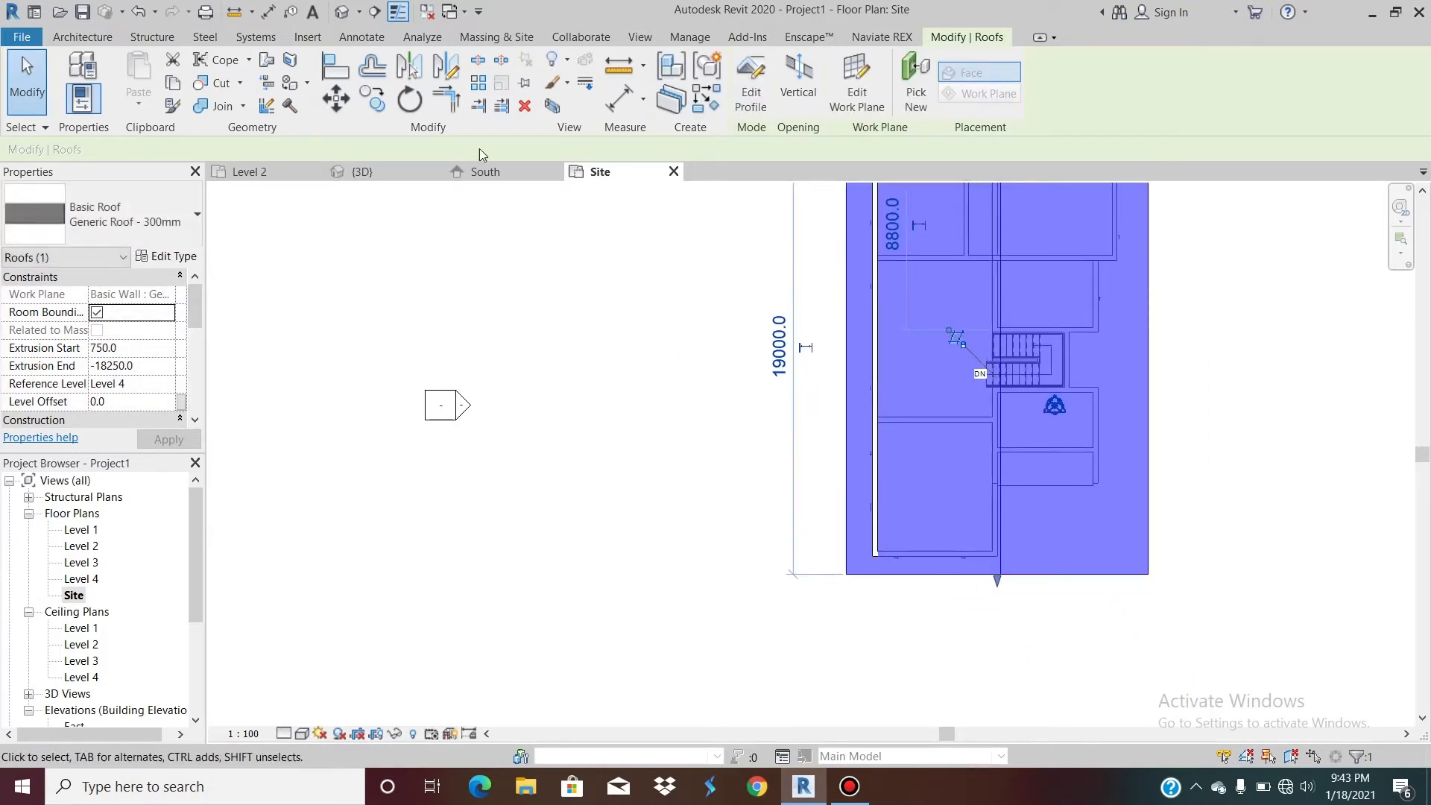
Step: In the East elevation, start a Roof by Extrusion on the ground-floor projecting wall's plane, with reference level Level 4 and offset 0.0
left_click(341, 13)
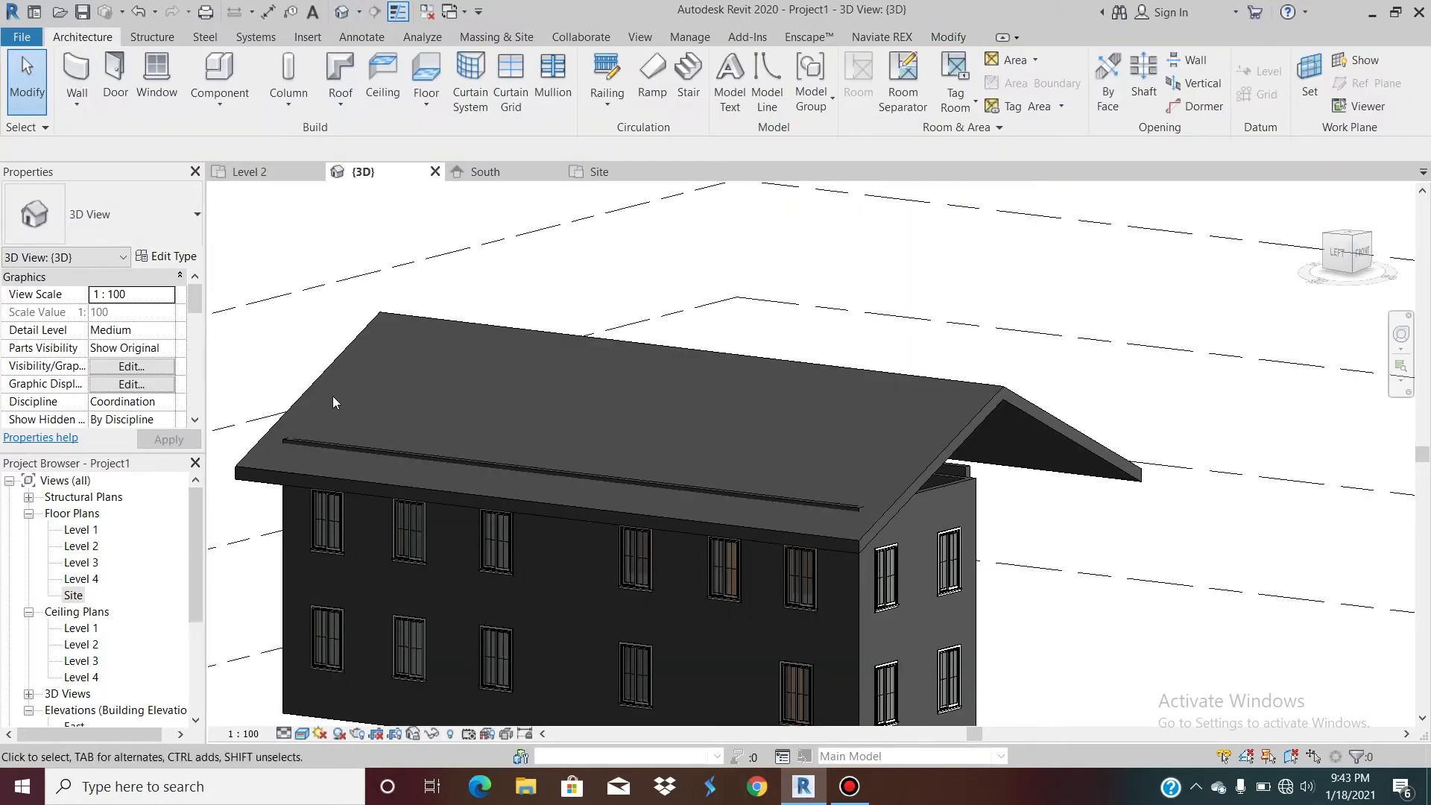
left_click(1361, 251)
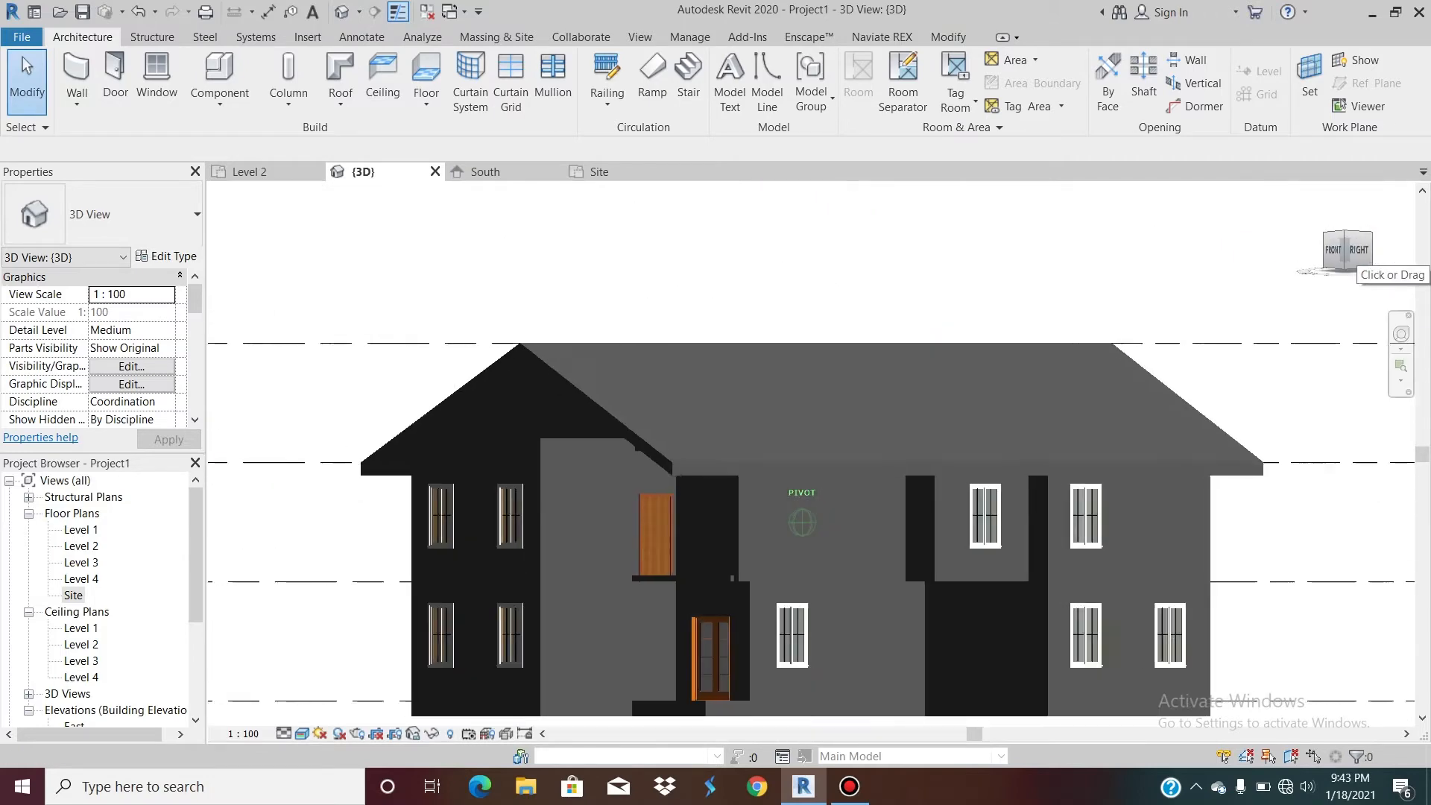
left_click(1358, 250)
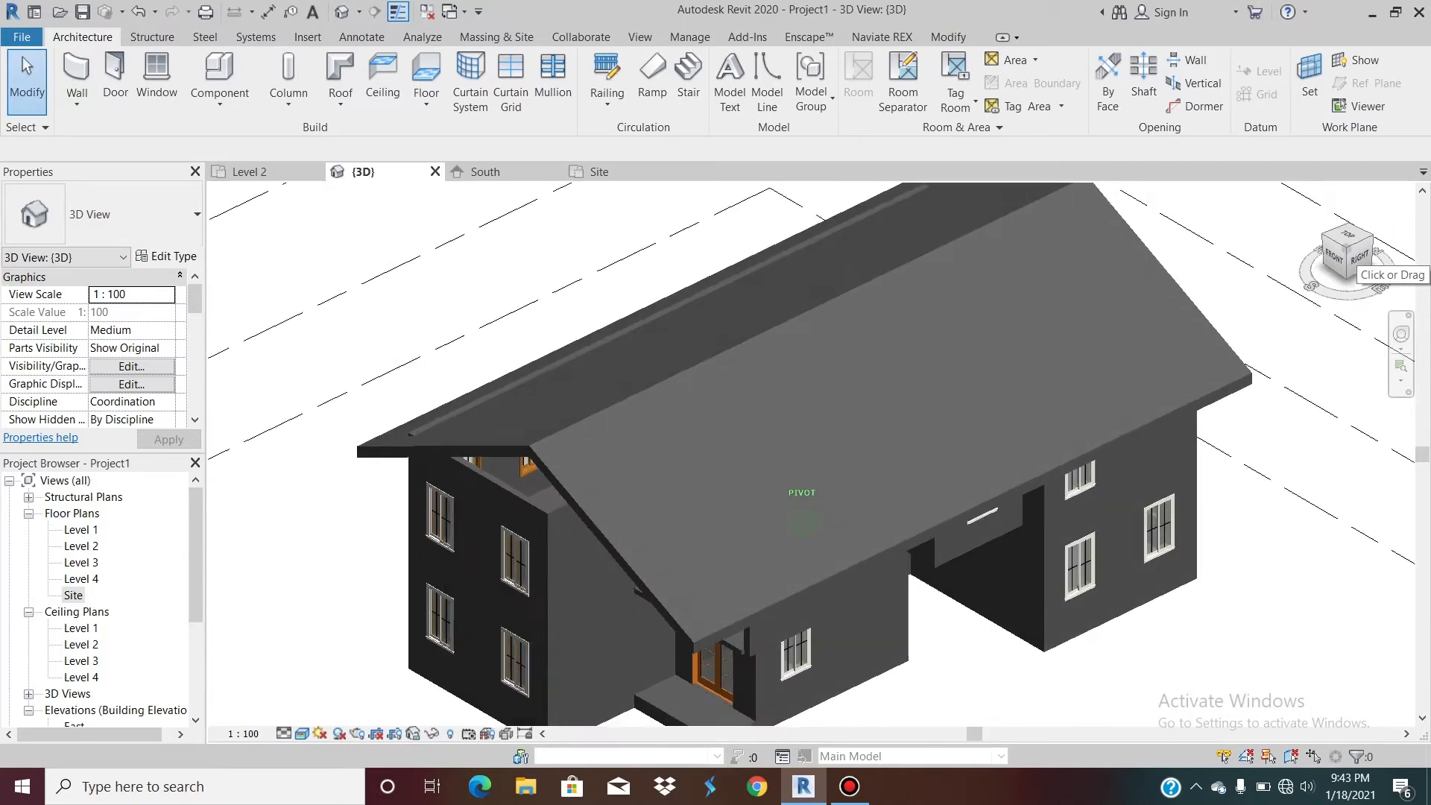
left_click_drag(1305, 251, 1364, 252)
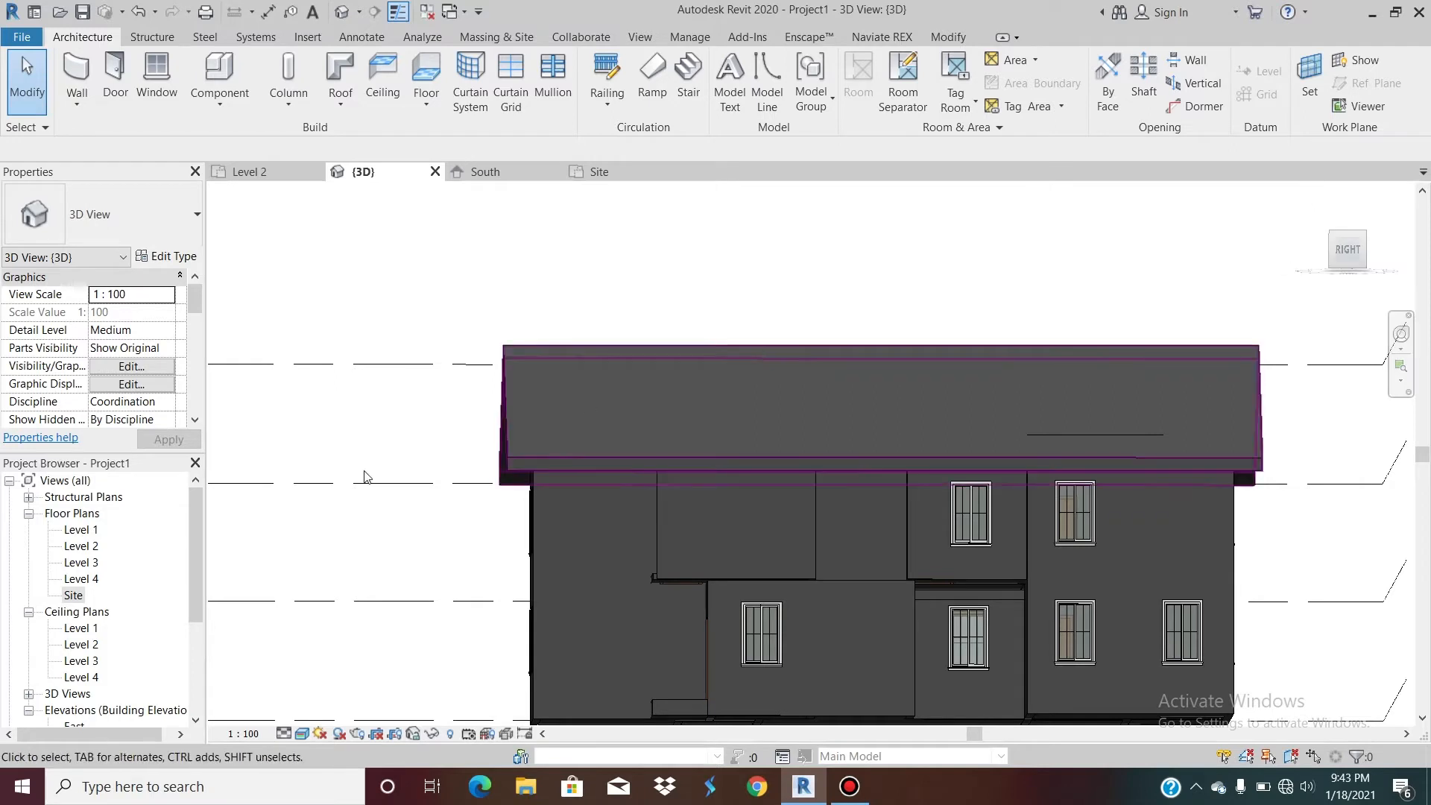
scroll(99, 604, "down", 4)
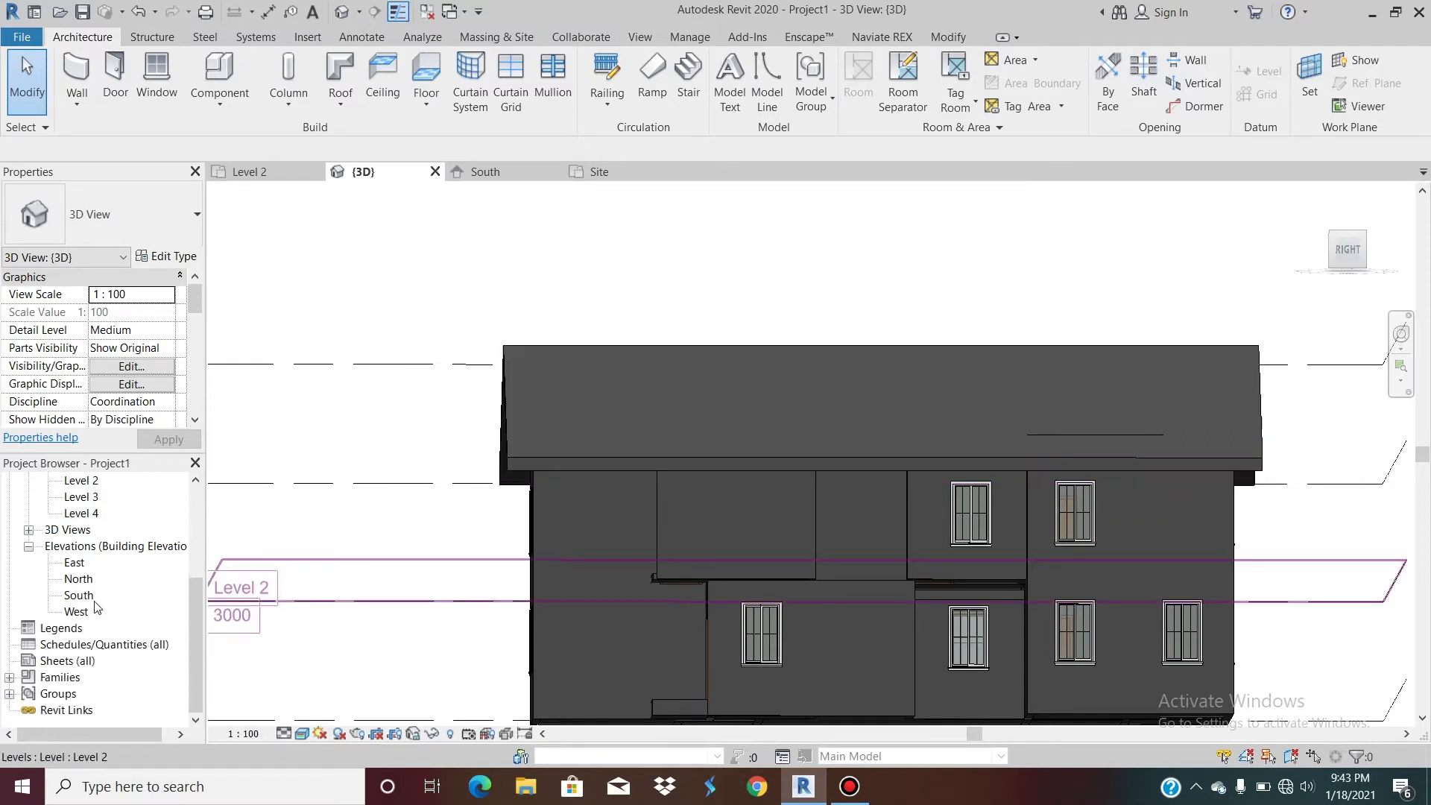
double_click(74, 564)
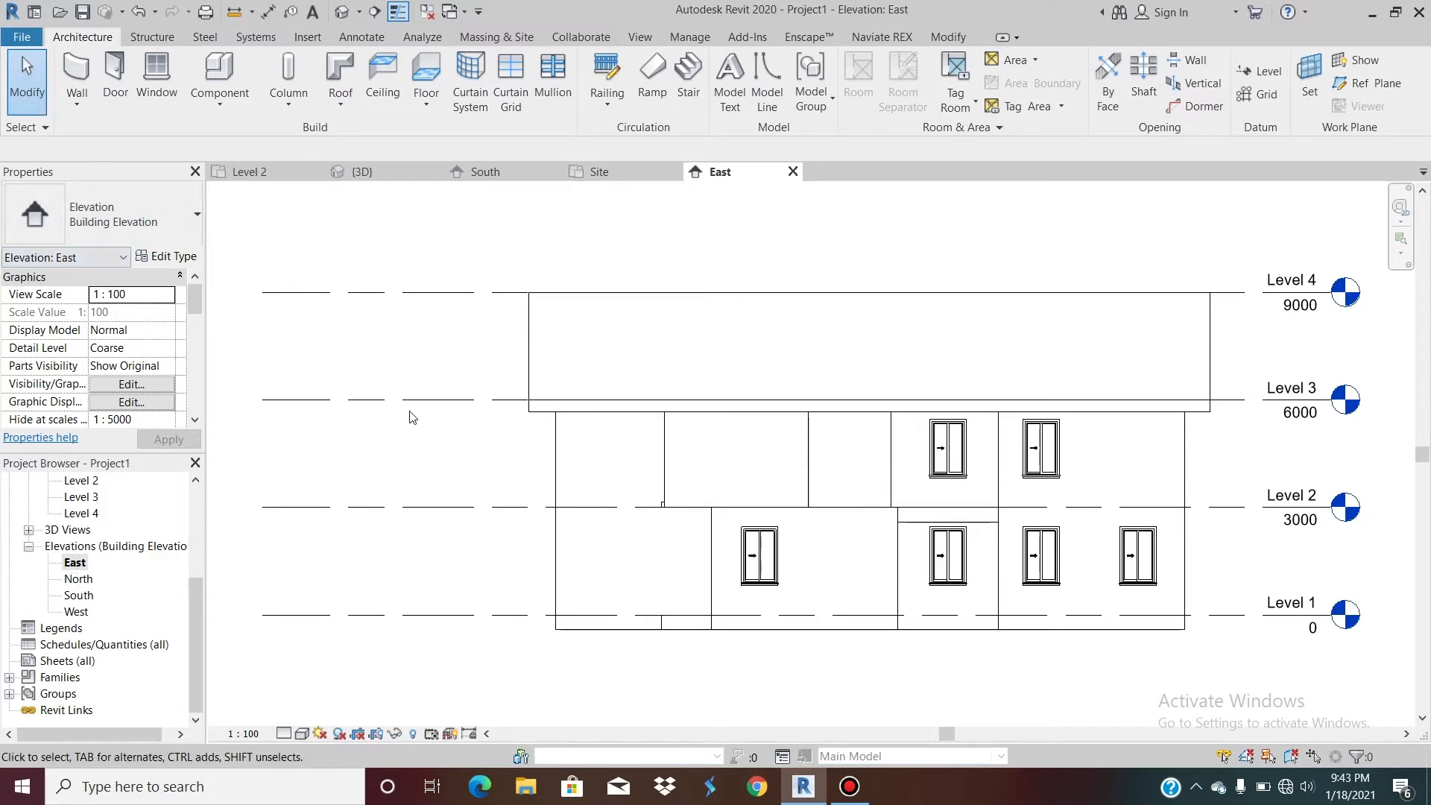
left_click(333, 108)
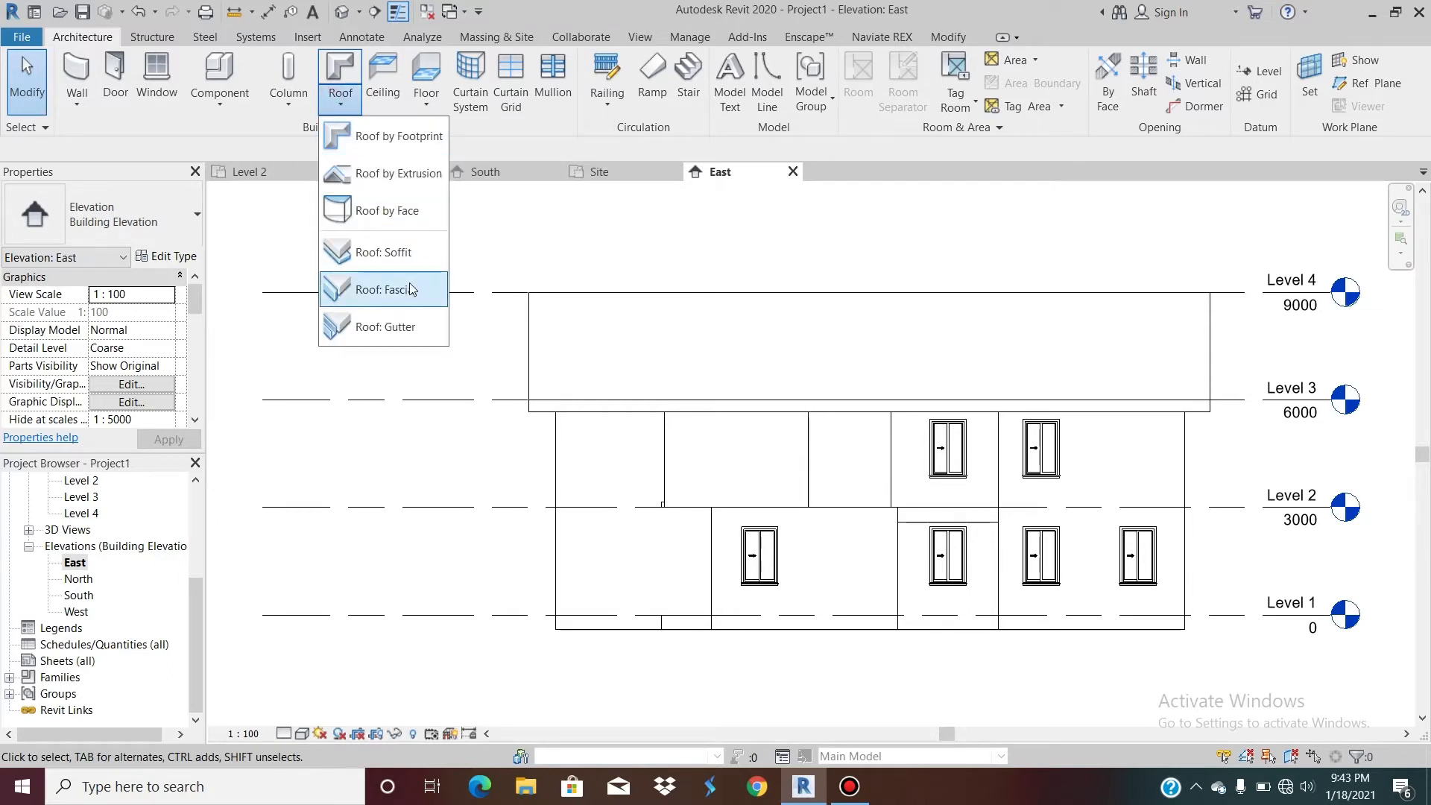
left_click(401, 176)
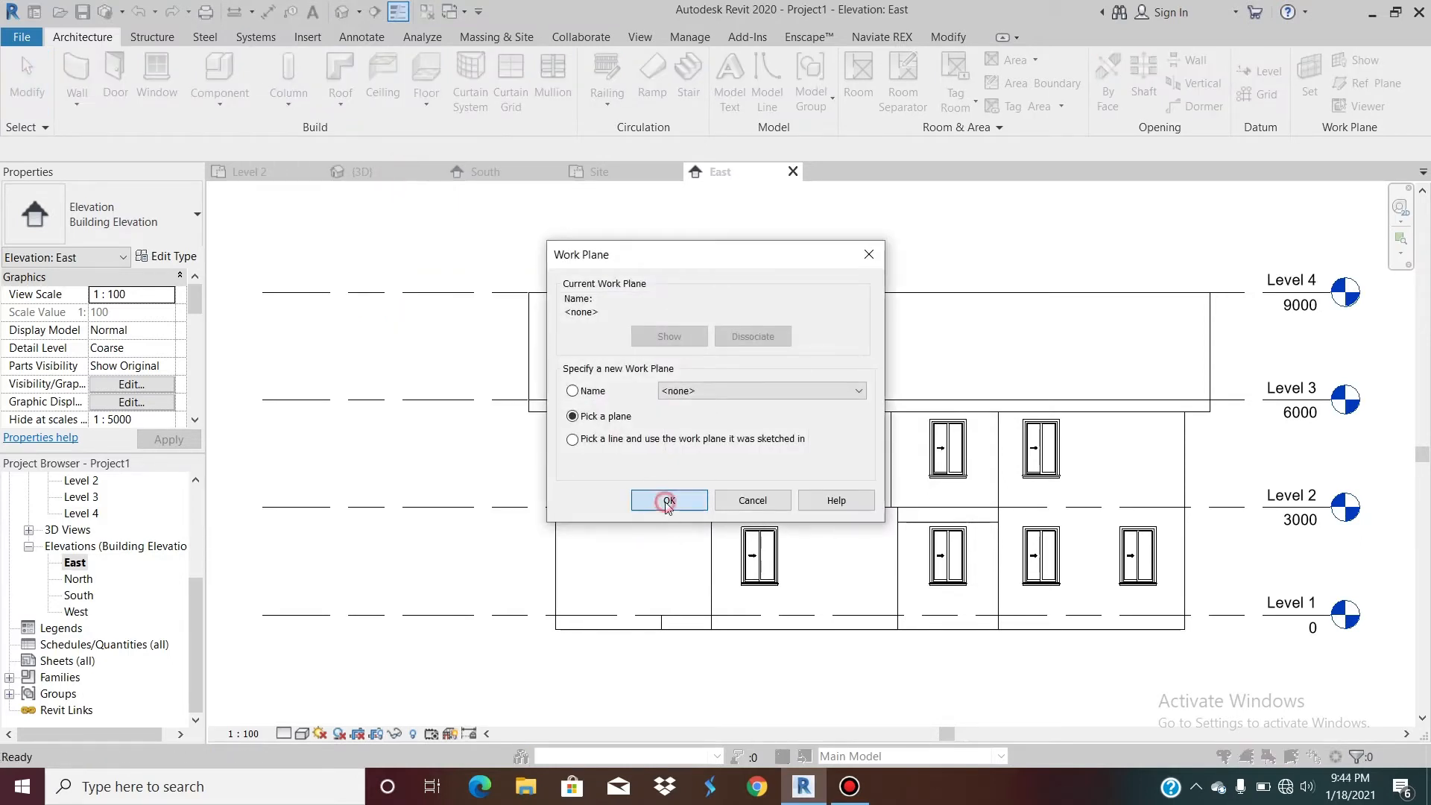
left_click(669, 500)
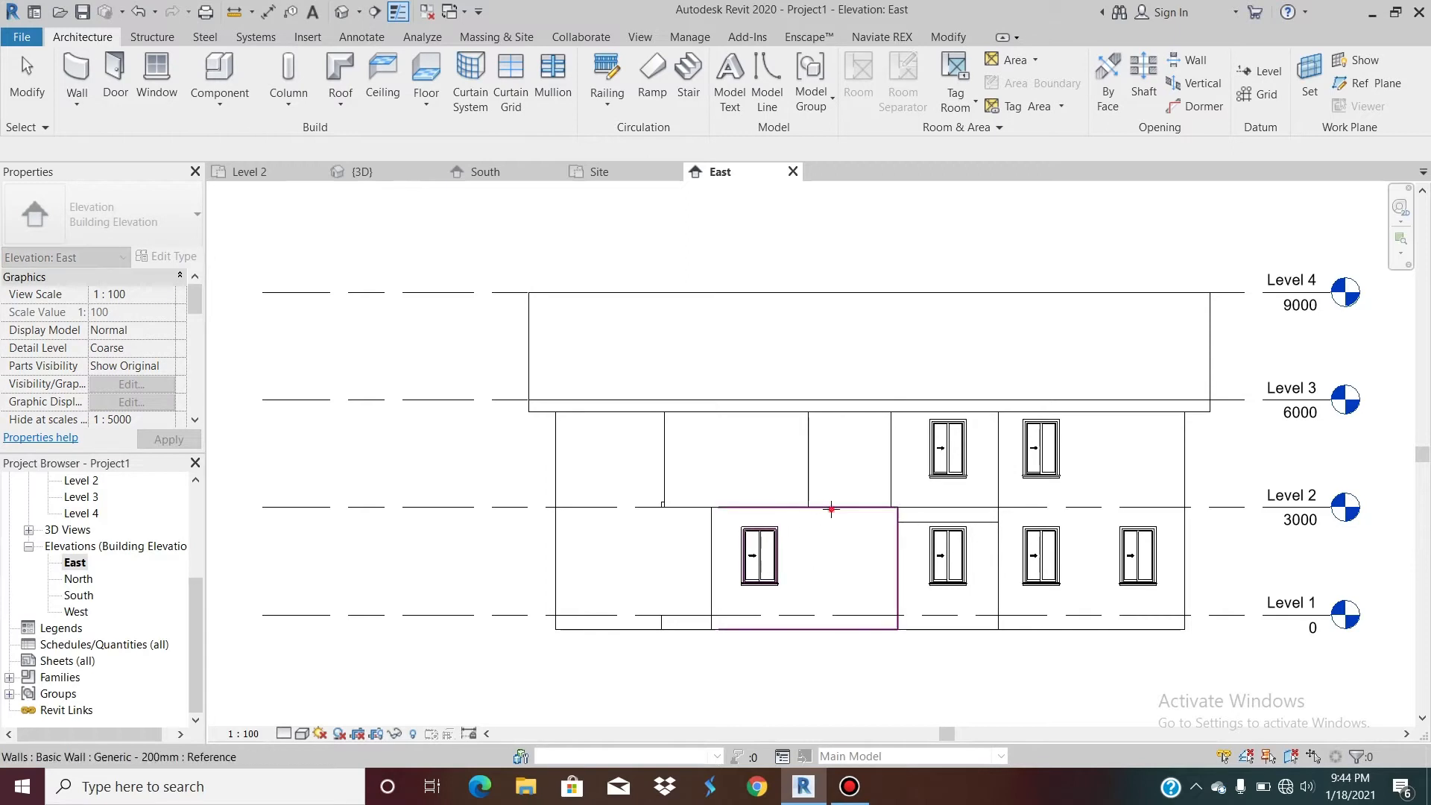
left_click(829, 509)
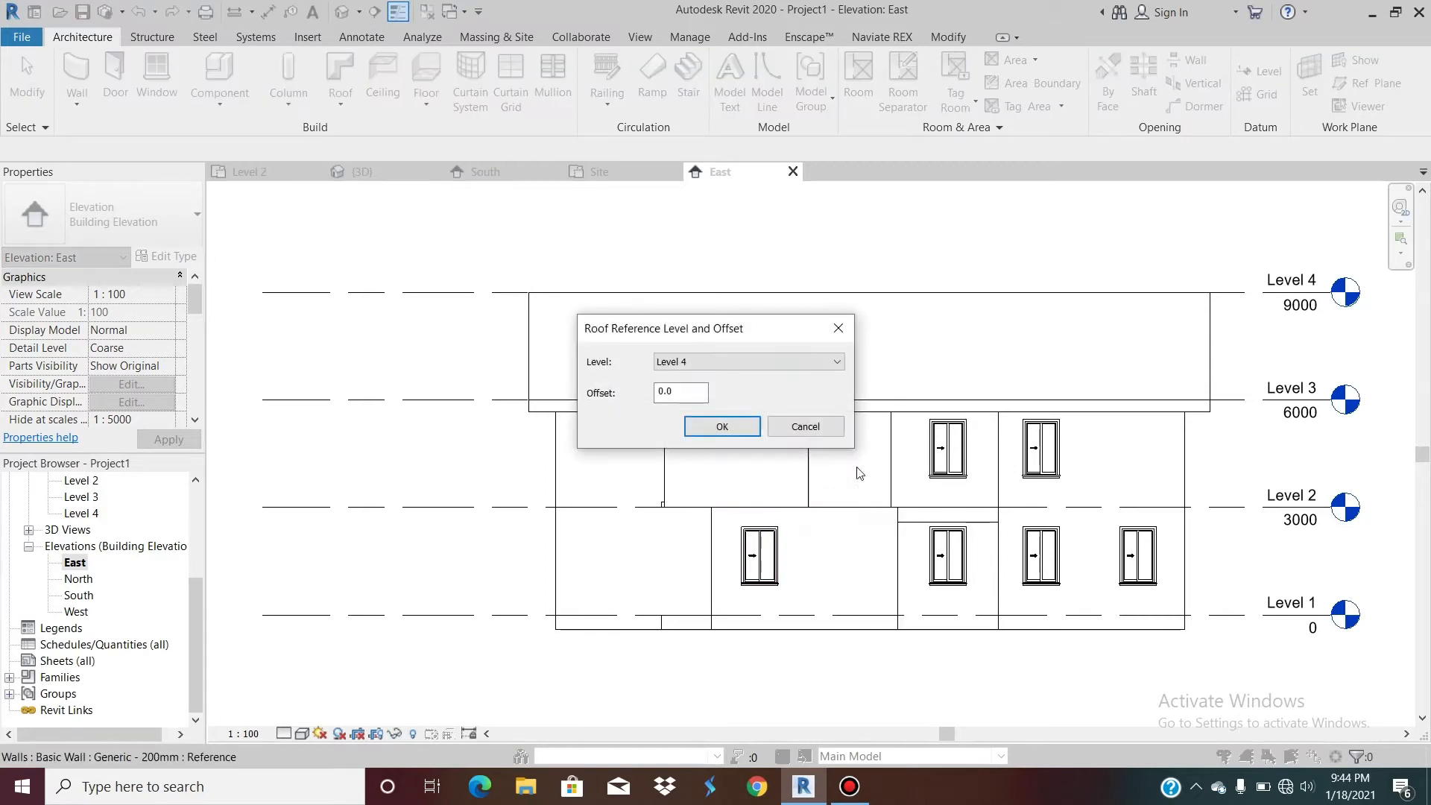
left_click(713, 428)
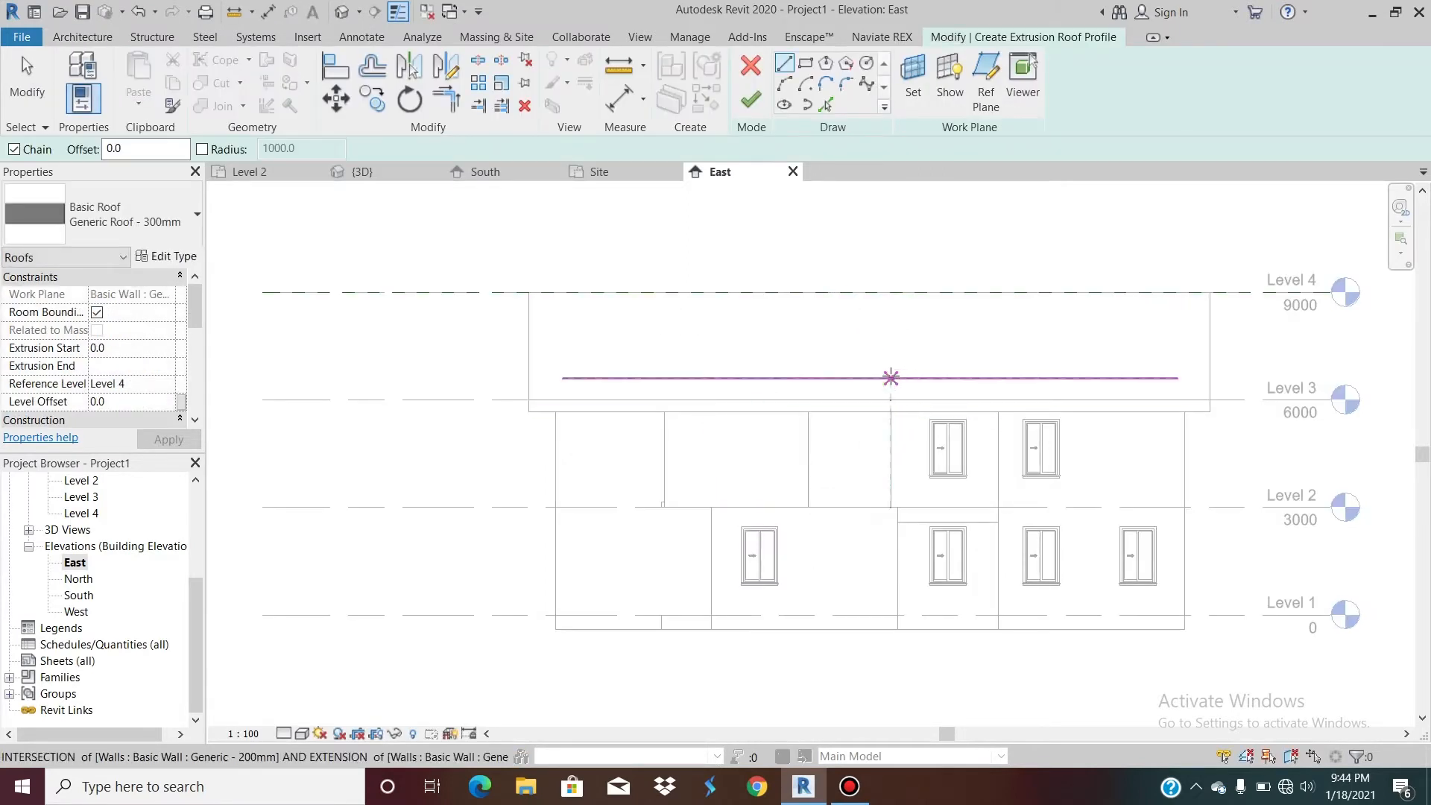
Step: Sketch one sloped profile line about 2900 long at 50° over the main roof's side, and end the line command
scroll(841, 337, "up", 2)
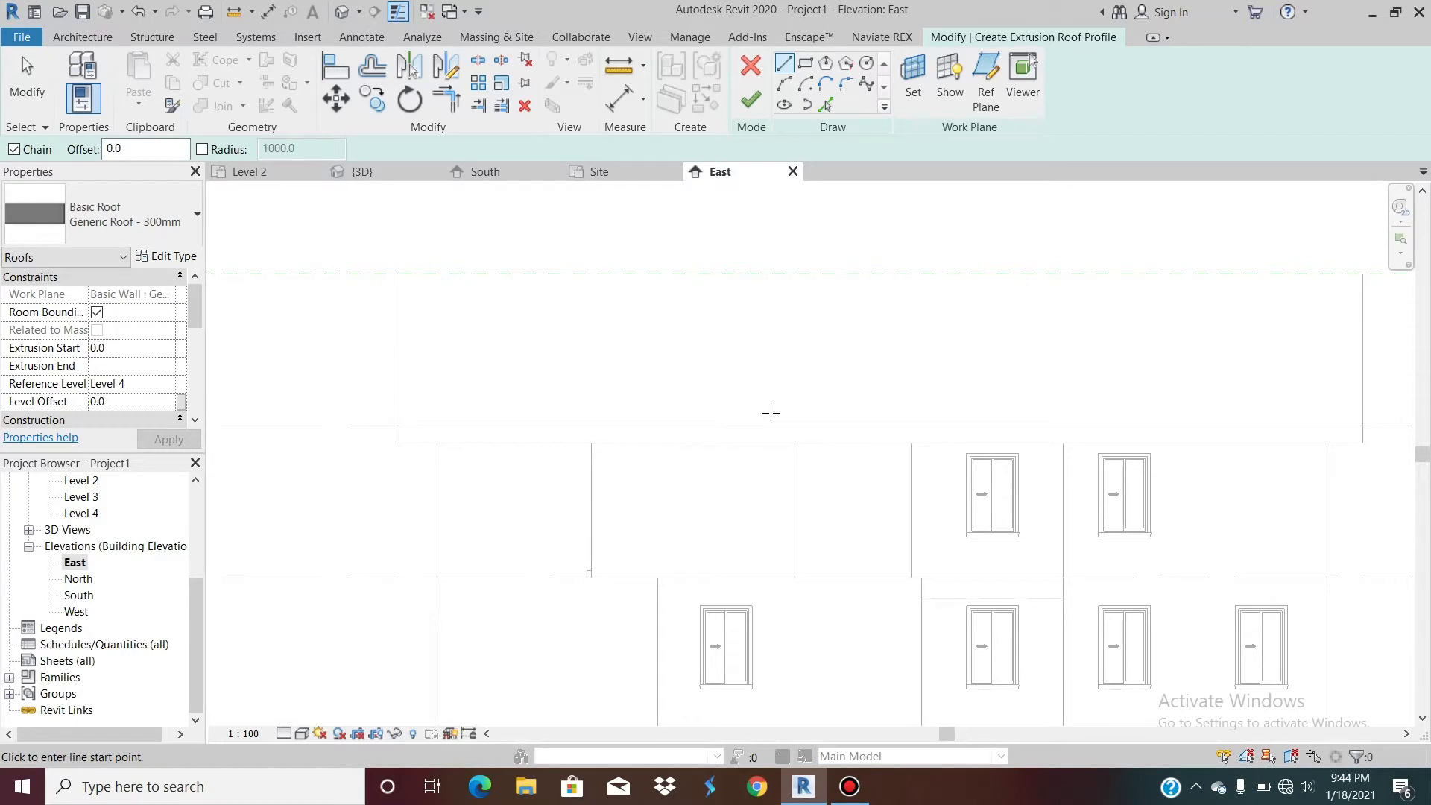
left_click(770, 413)
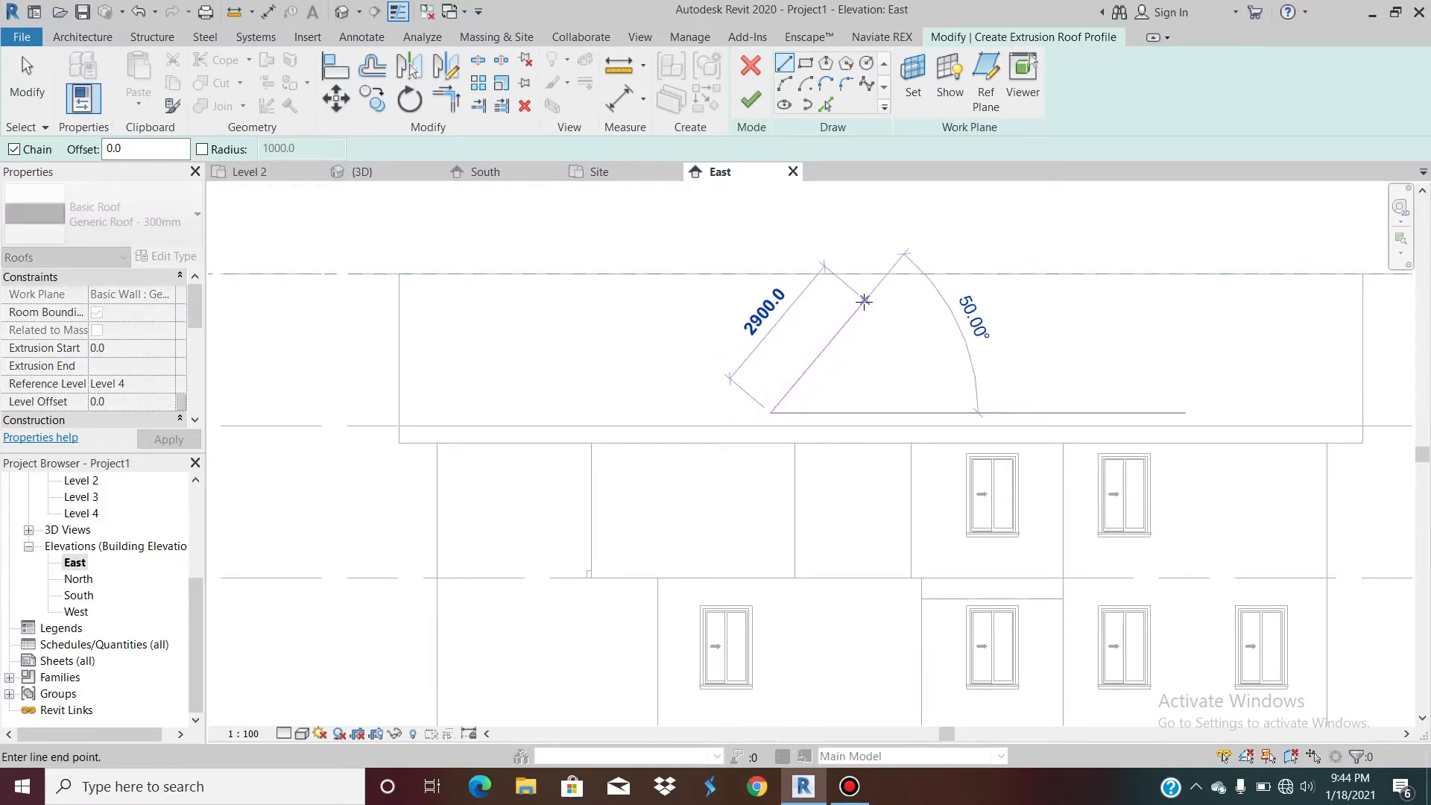
left_click(864, 300)
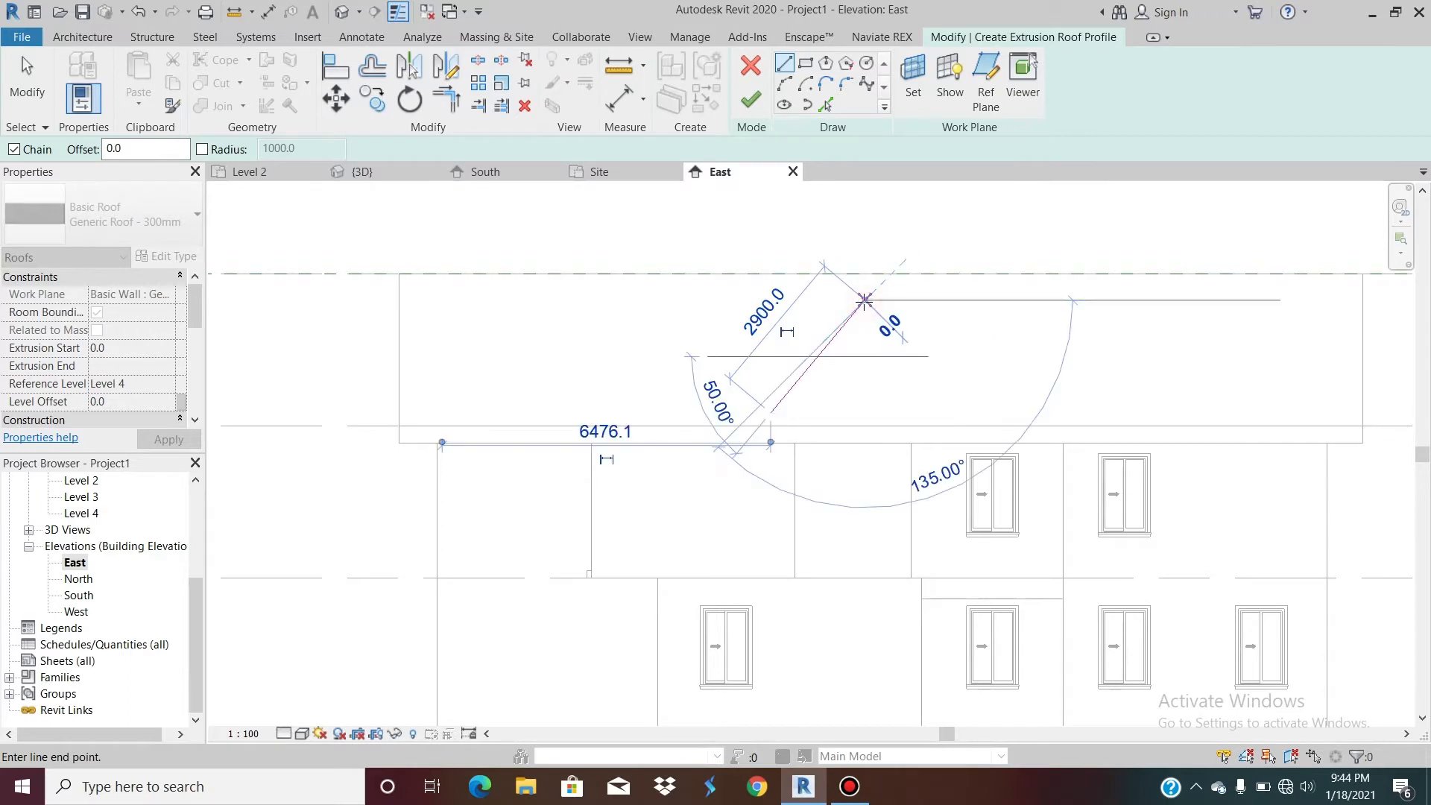
key("Escape")
key("Escape")
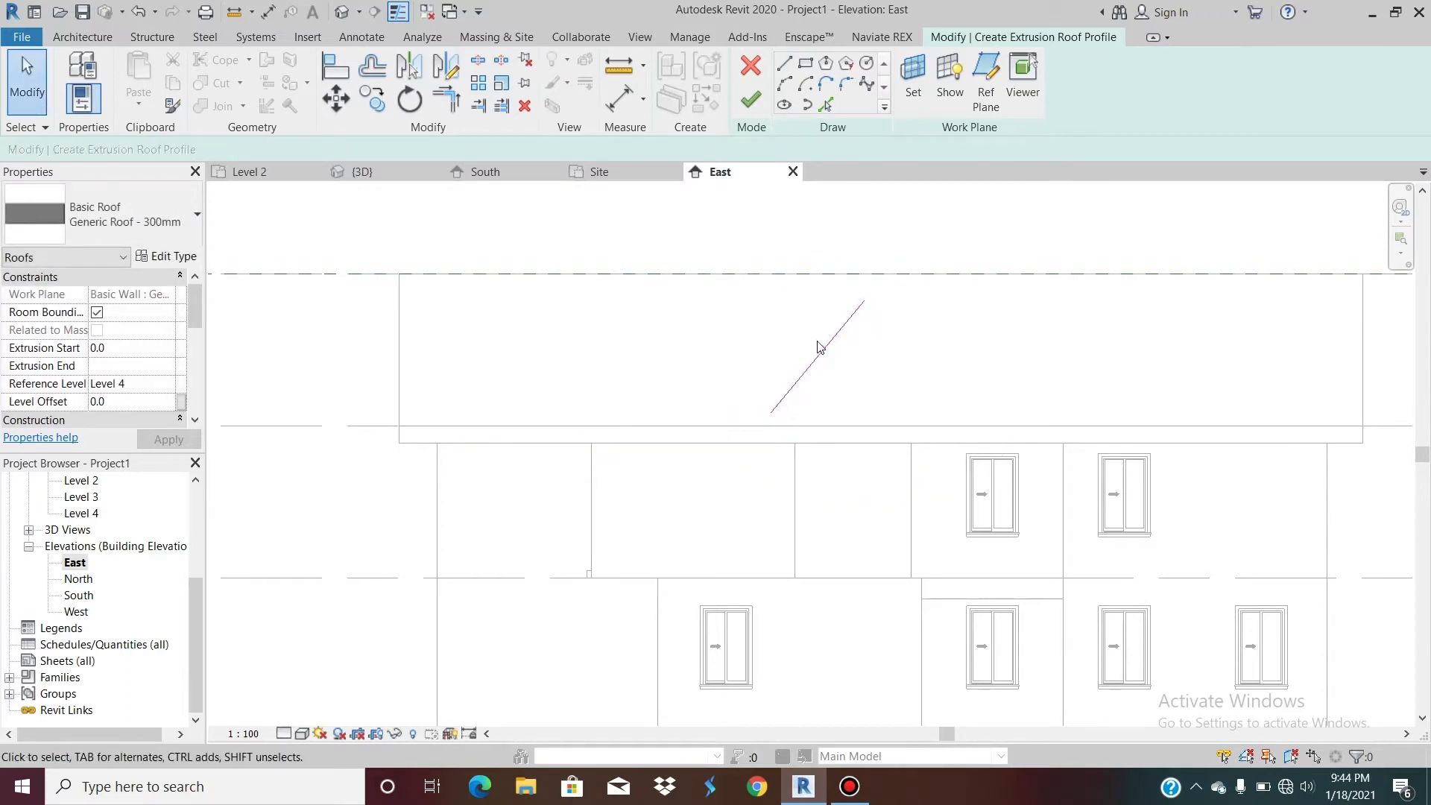
Step: Mirror a copy of the sloped line about a vertical axis drawn through its upper endpoint to form a gable profile
left_click(821, 350)
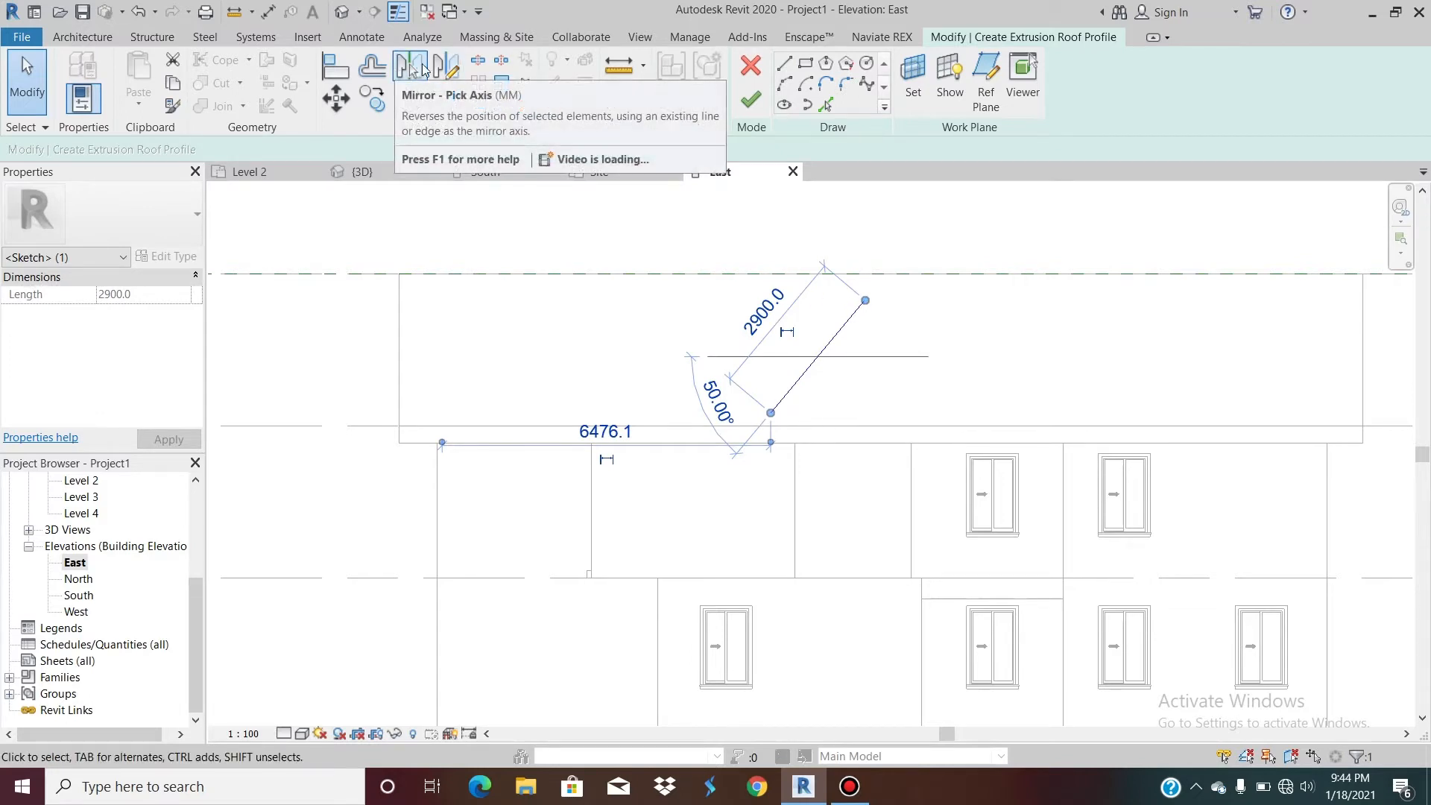
left_click(446, 67)
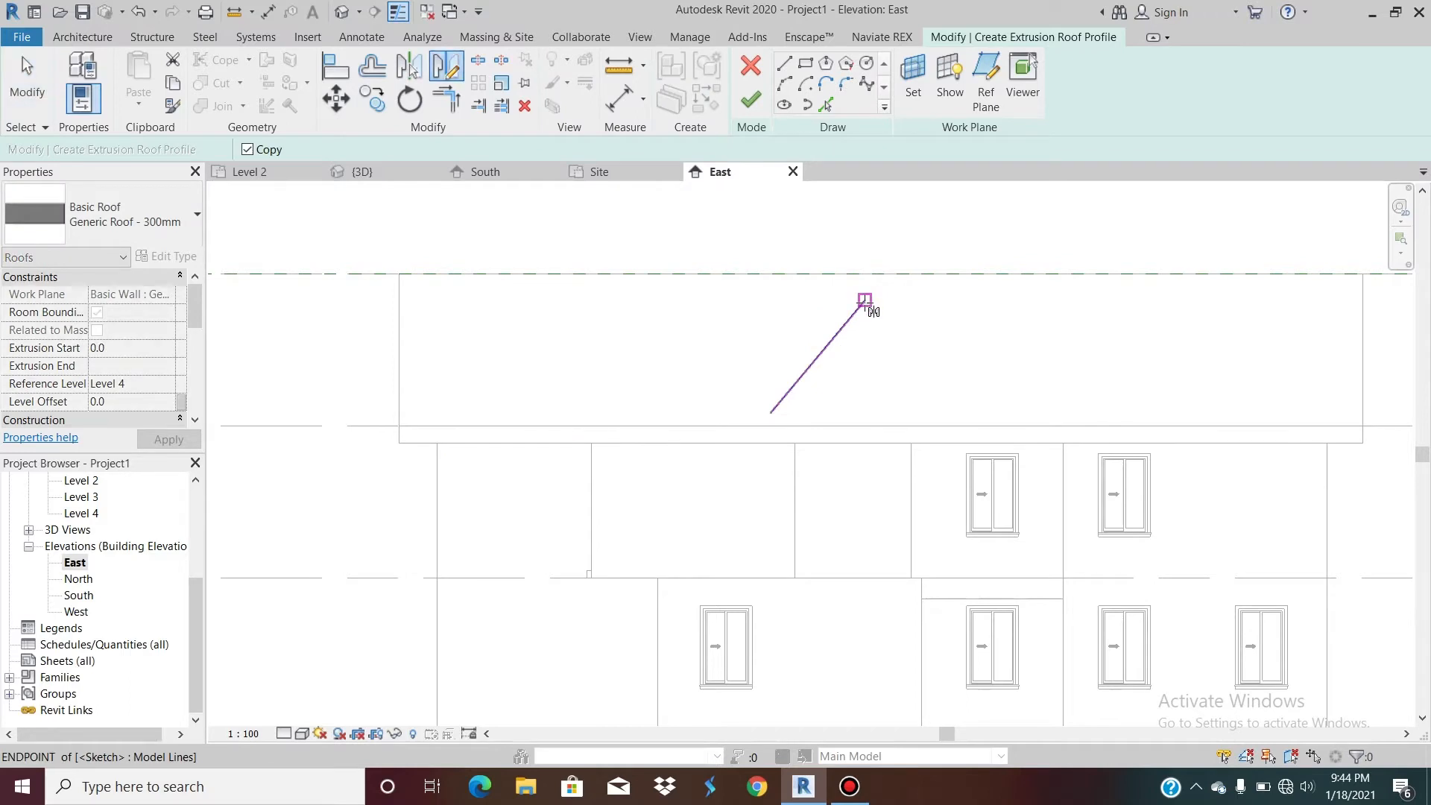
left_click(865, 301)
left_click(866, 362)
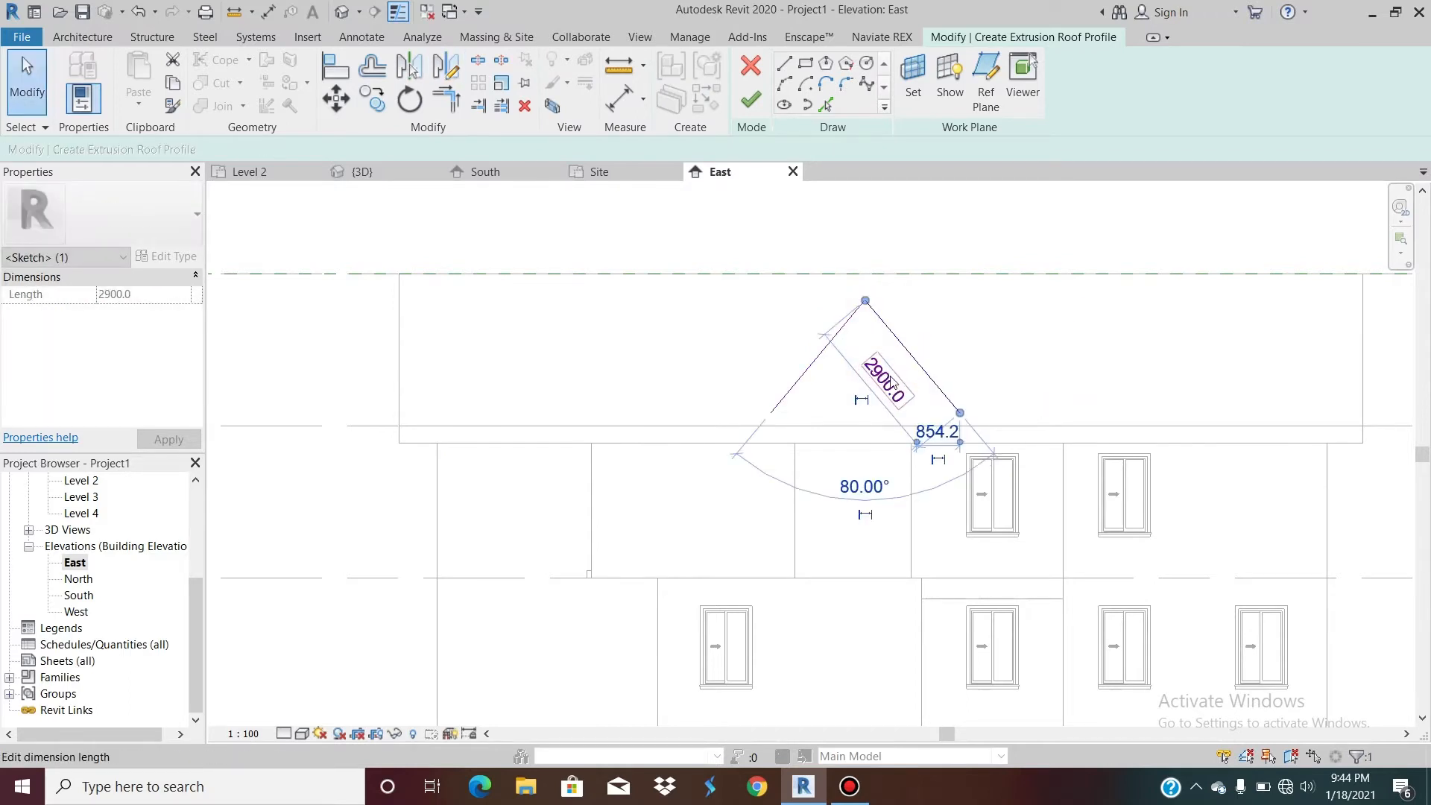
left_click(879, 377)
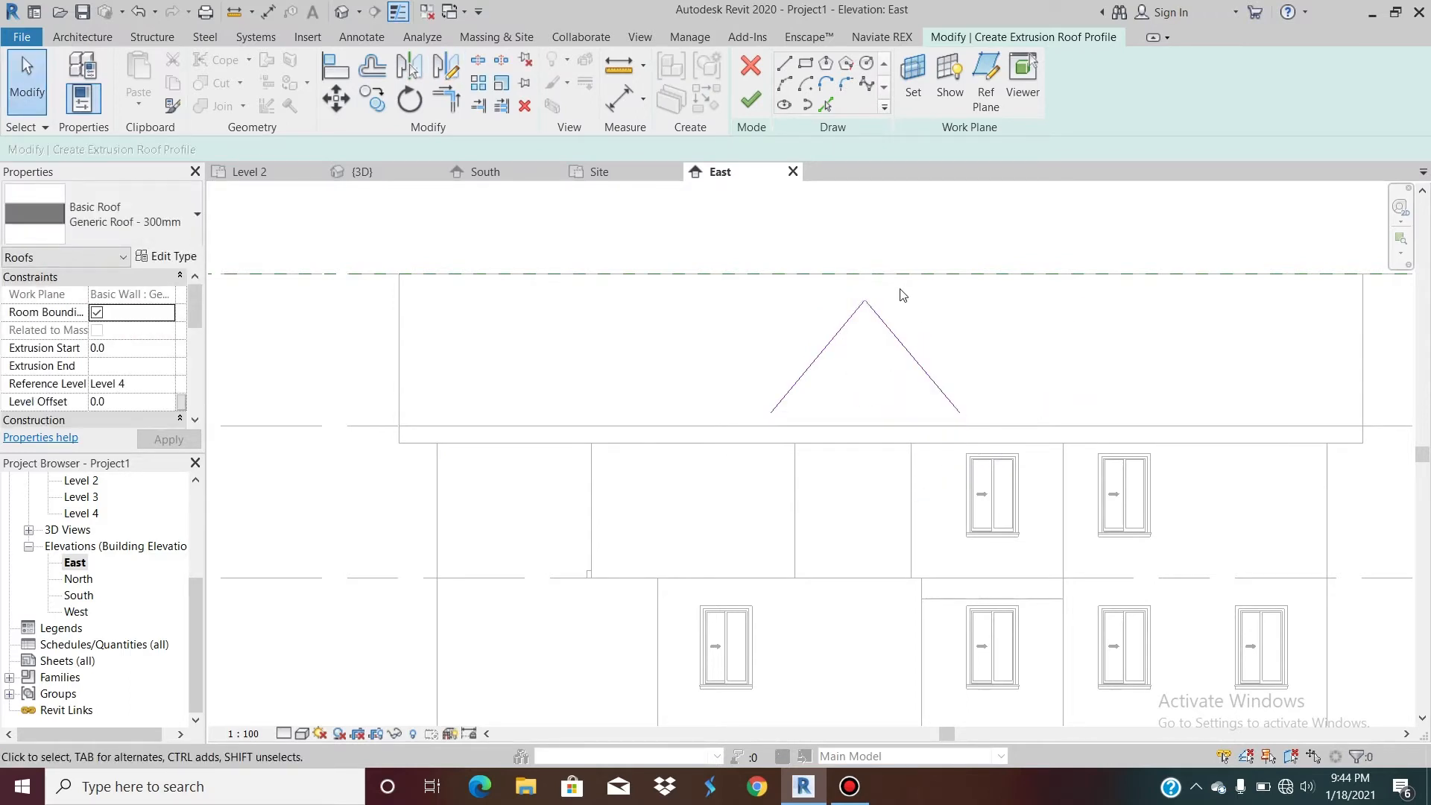
Step: Nudge both gable profile lines slightly toward the left end of the house and finish the extrusion roof
left_click_drag(883, 303, 821, 337)
key("Left")
key("Left")
key("Left")
key("Left")
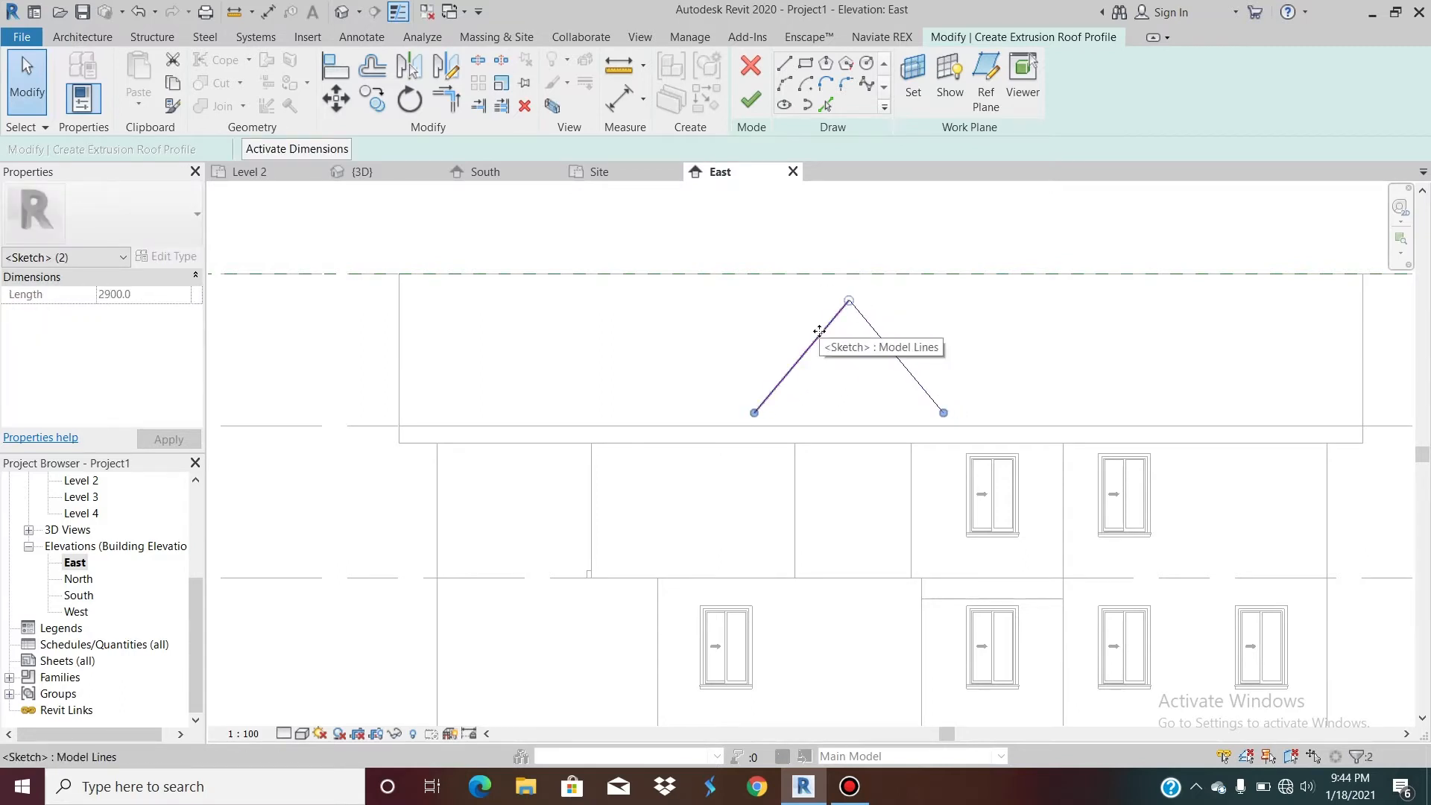
key("Right")
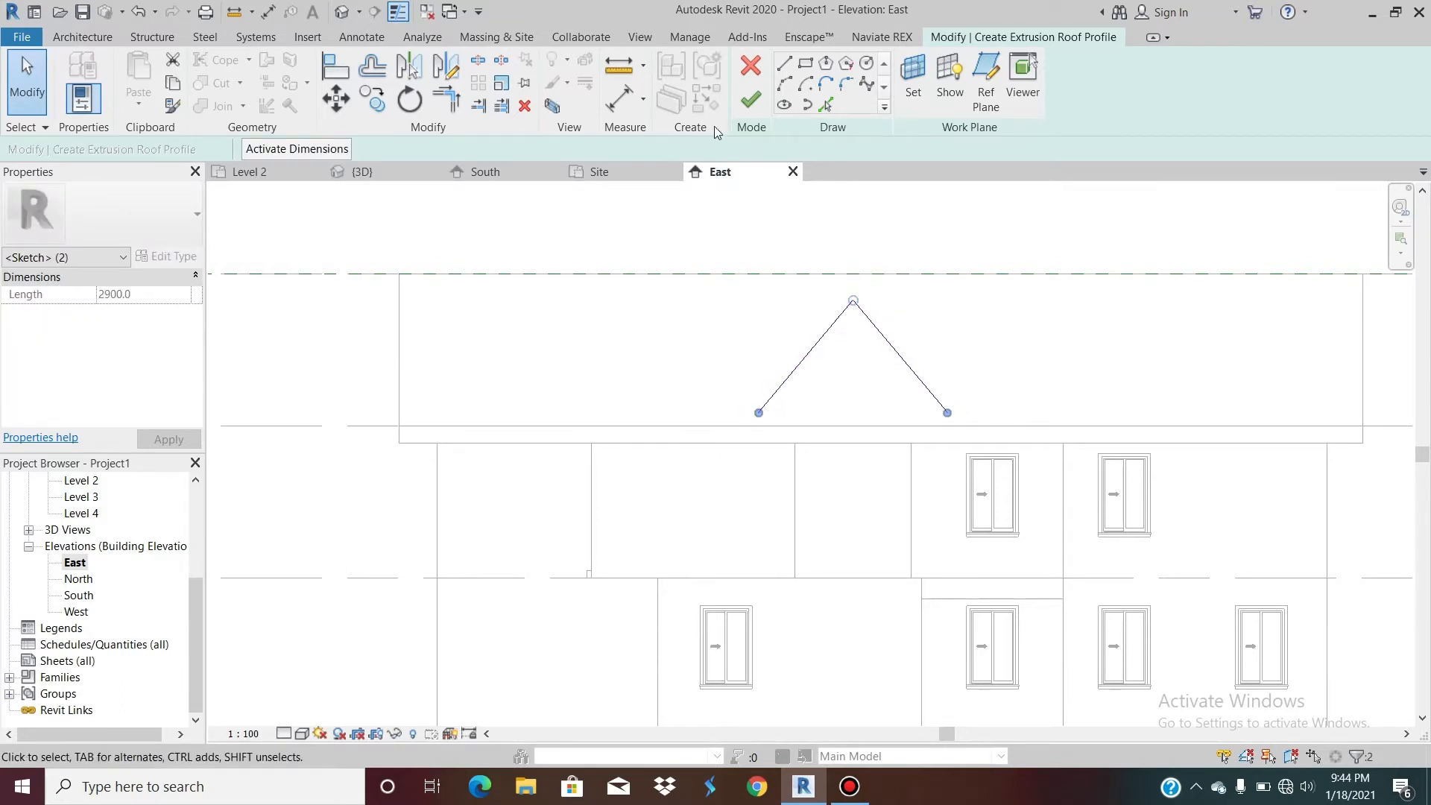
left_click(748, 108)
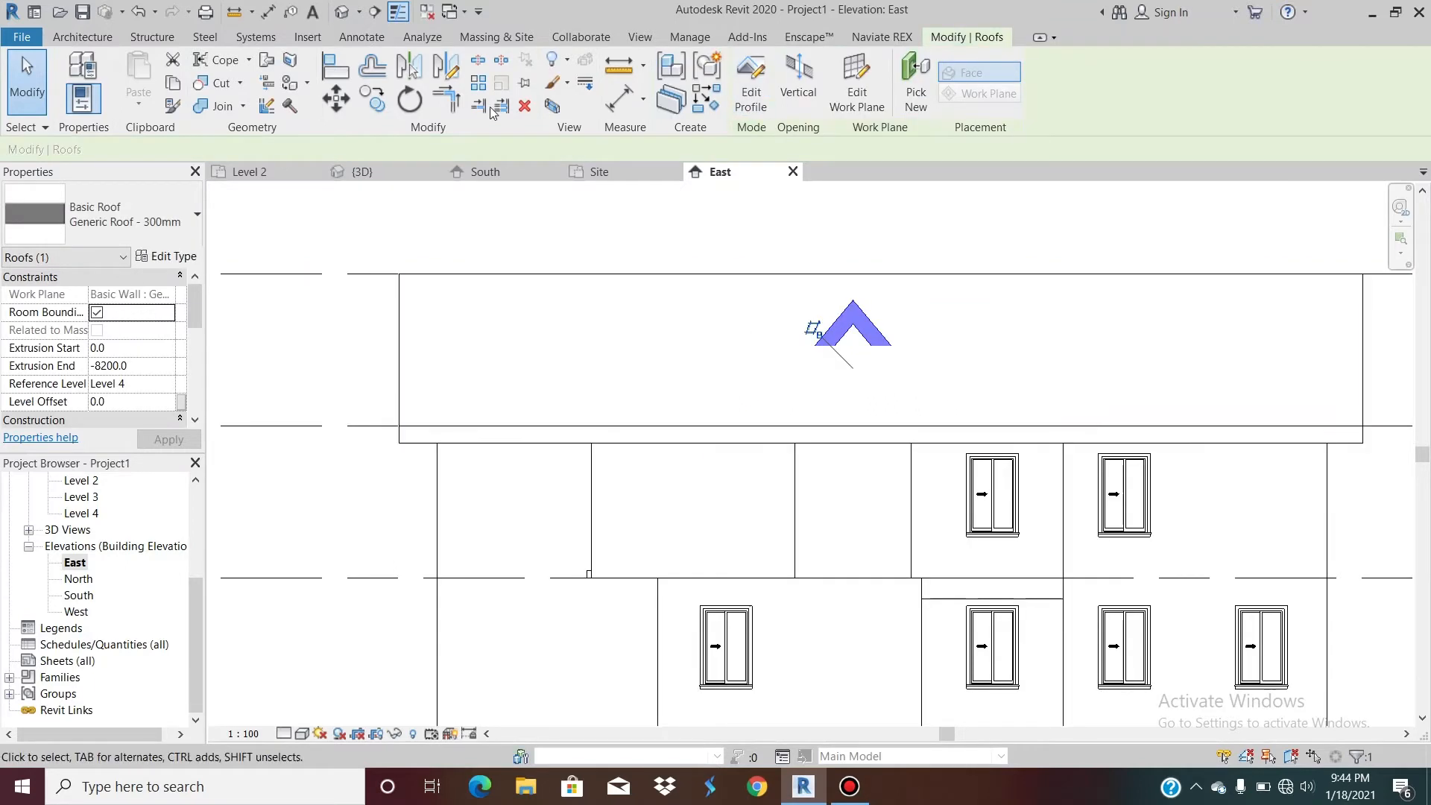
scroll(95, 582, "up", 3)
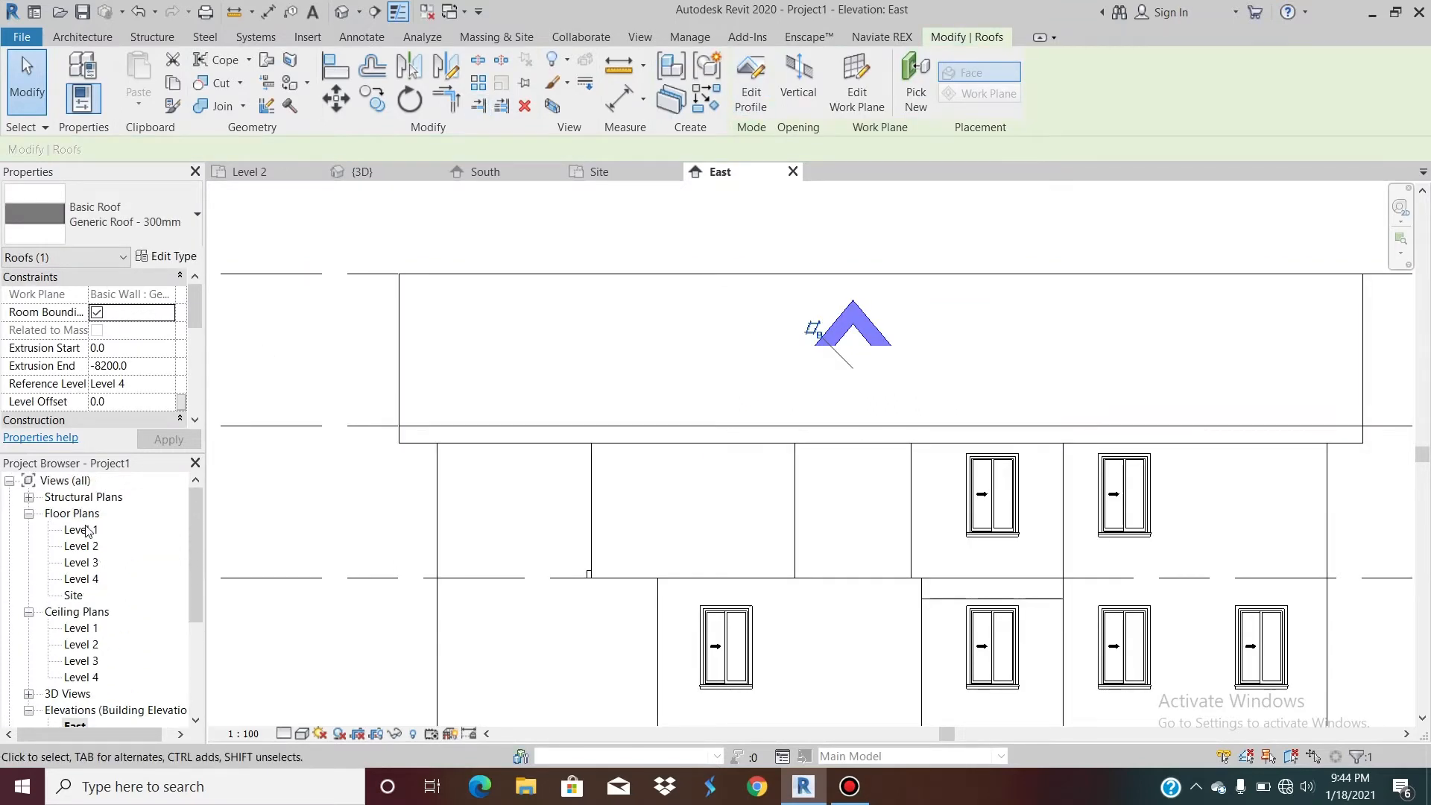
Step: In the Site plan, stretch the small gable roof eastward past the main roof's eave, to extrusion start 5800 and end 1100
double_click(84, 529)
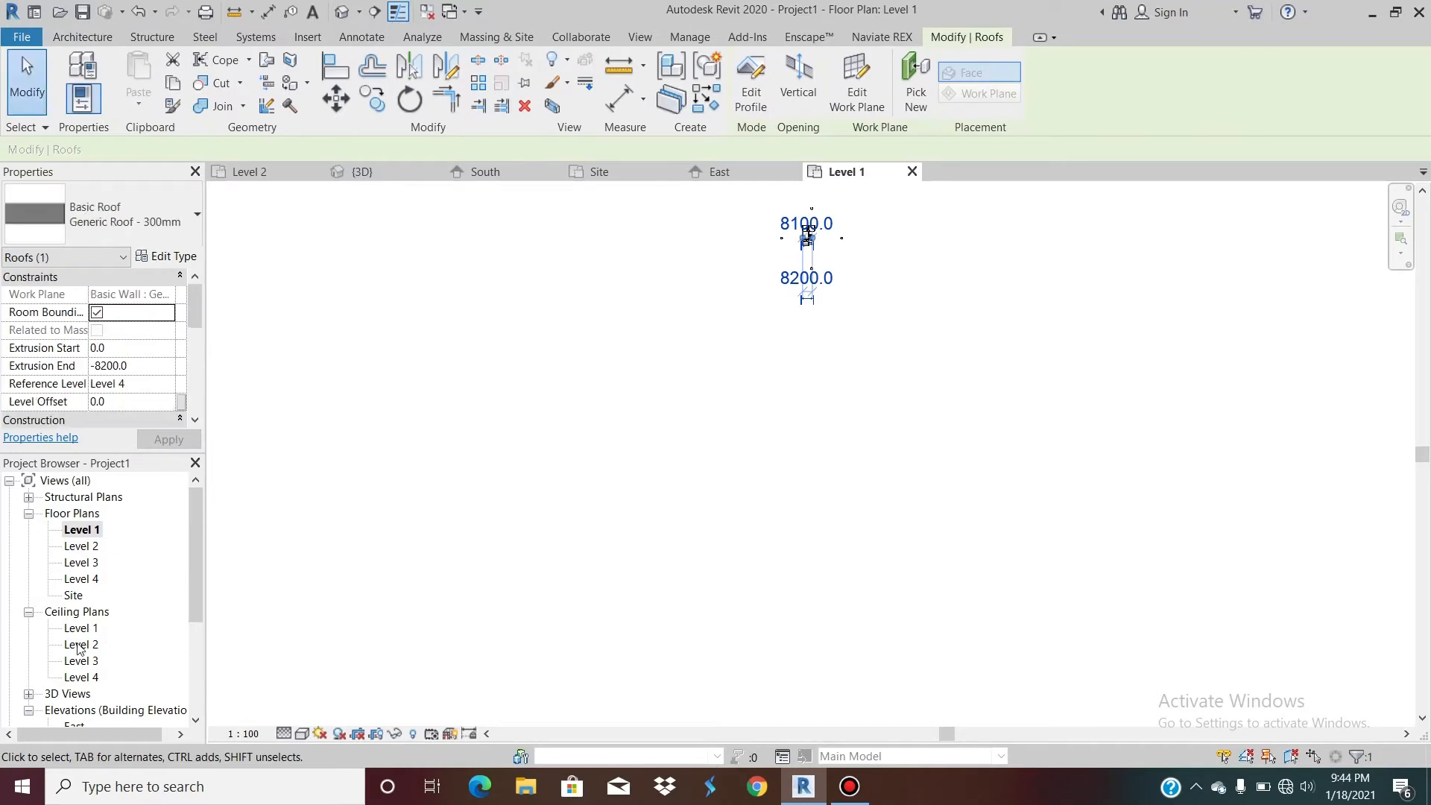
double_click(72, 596)
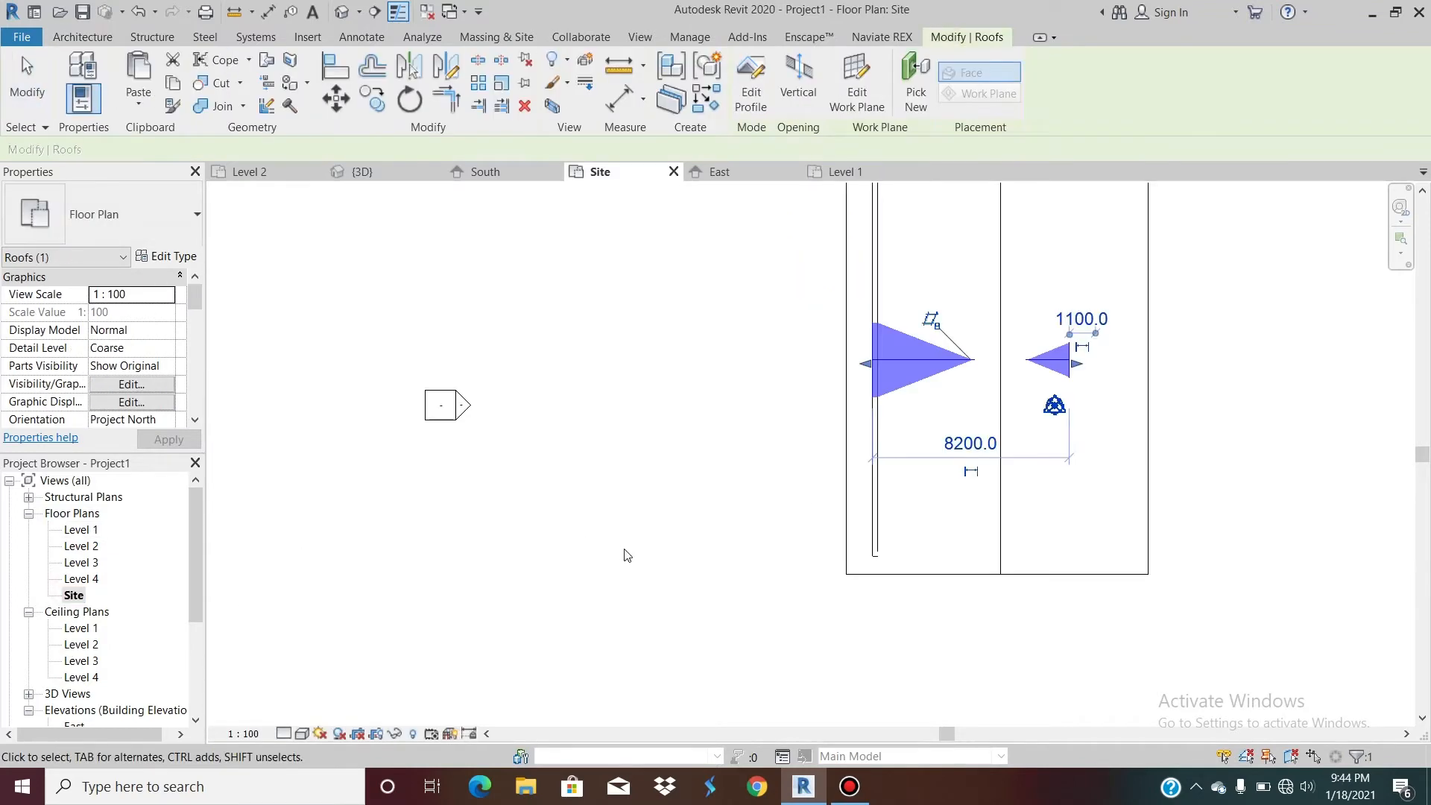
left_click_drag(1078, 365, 1215, 364)
left_click_drag(866, 364, 1096, 365)
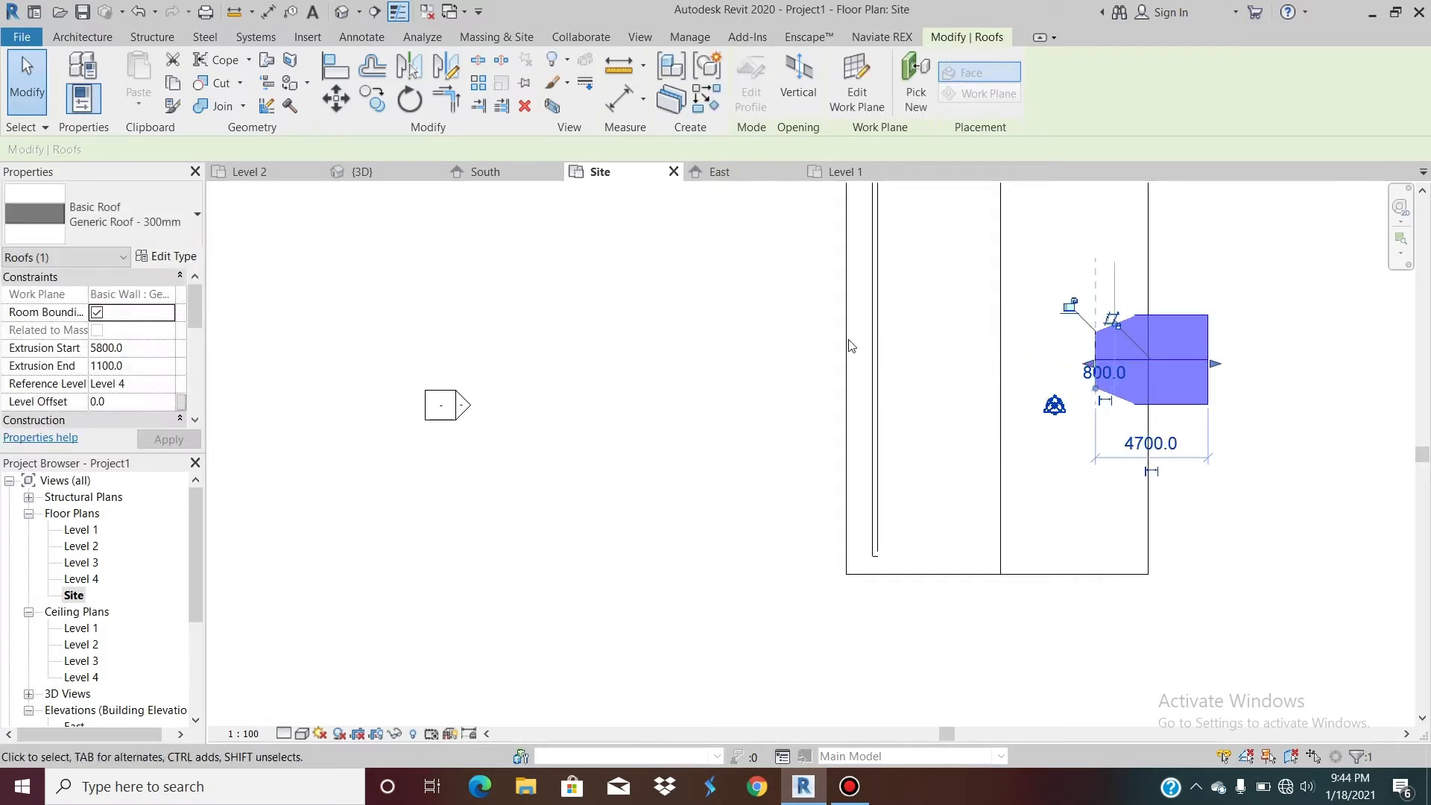
Step: In the 3D view, join the small gable roof's inner end edge to the main roof's east slope with Join/Unjoin Roof
left_click(342, 12)
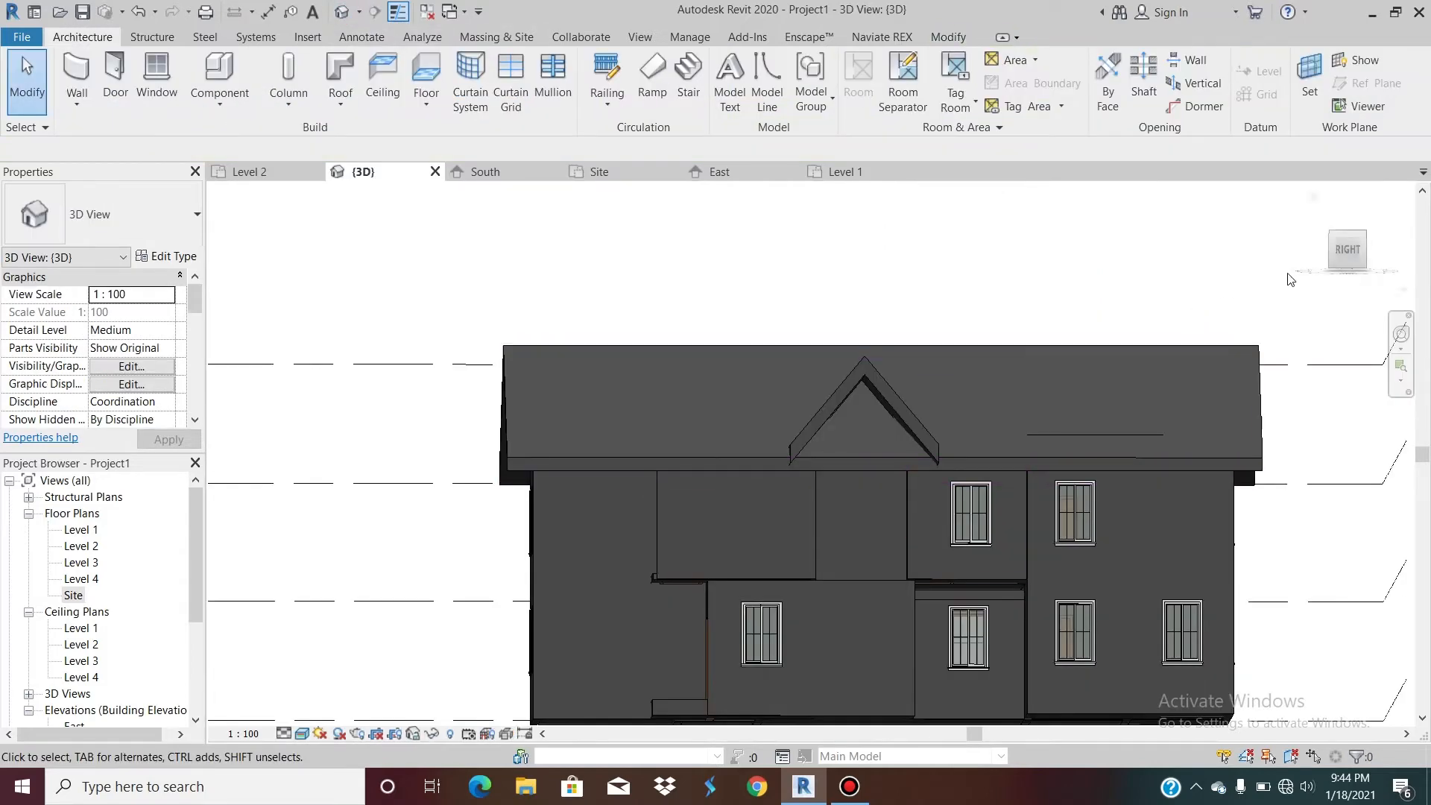
left_click_drag(1427, 273, 1429, 291)
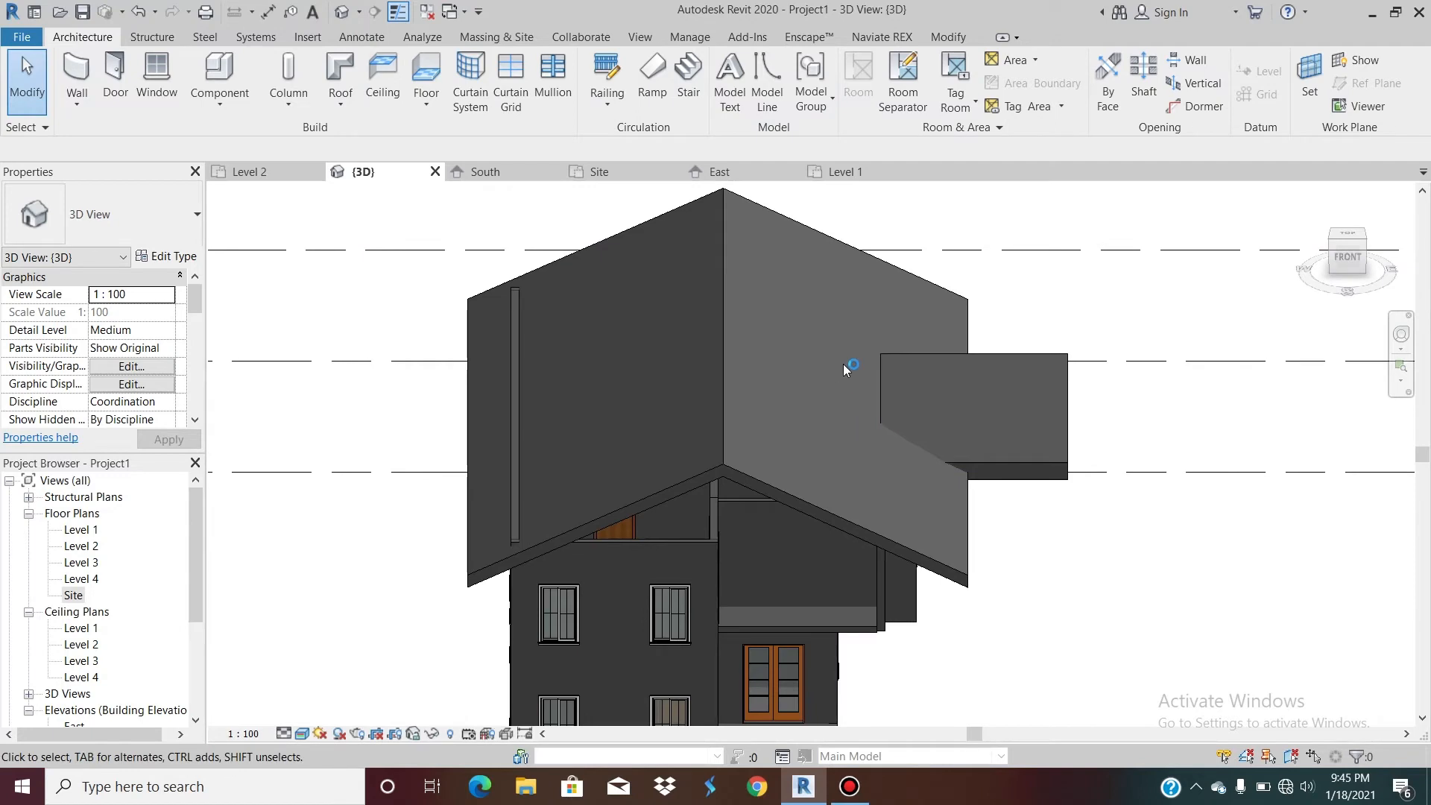
scroll(843, 364, "up", 4)
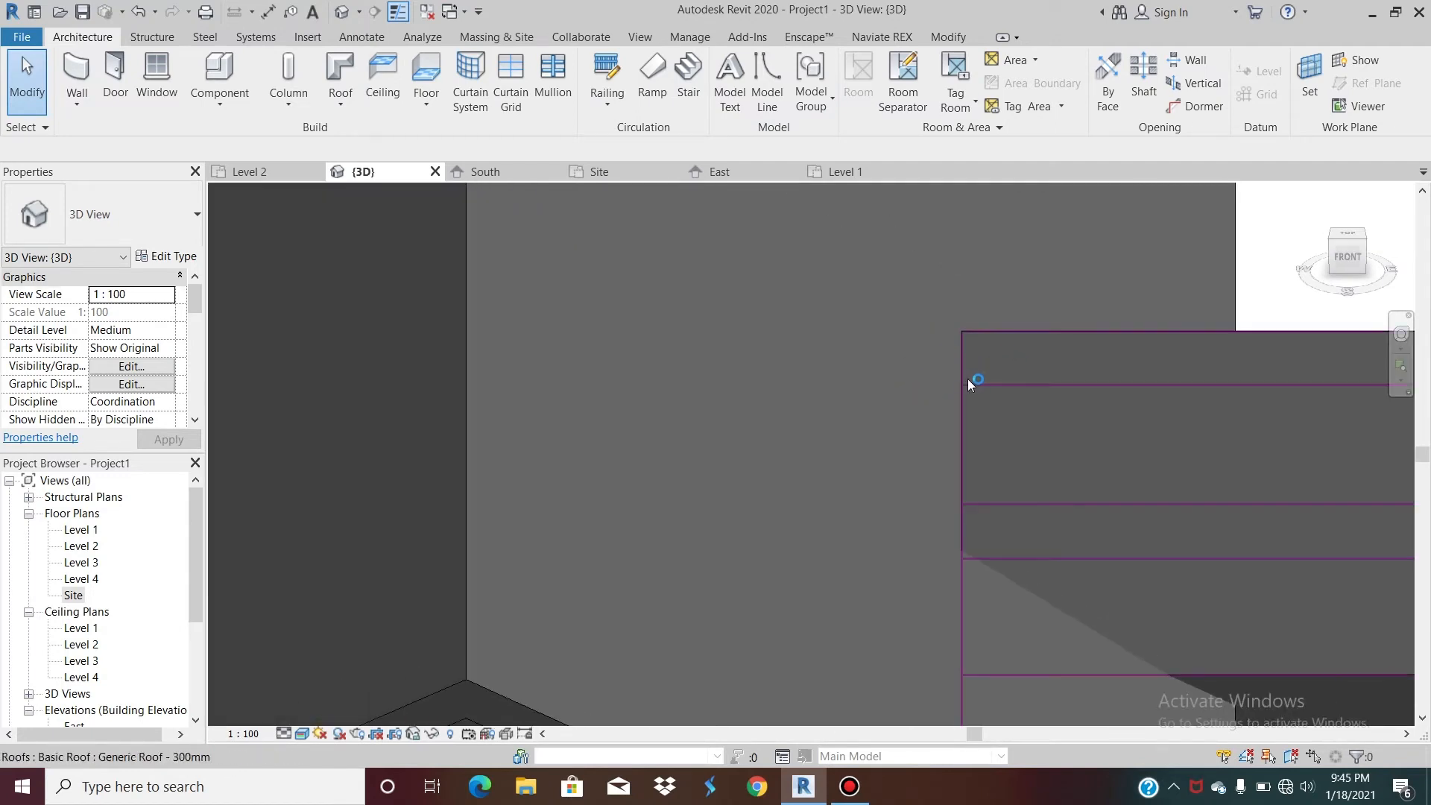
scroll(978, 434, "down", 2)
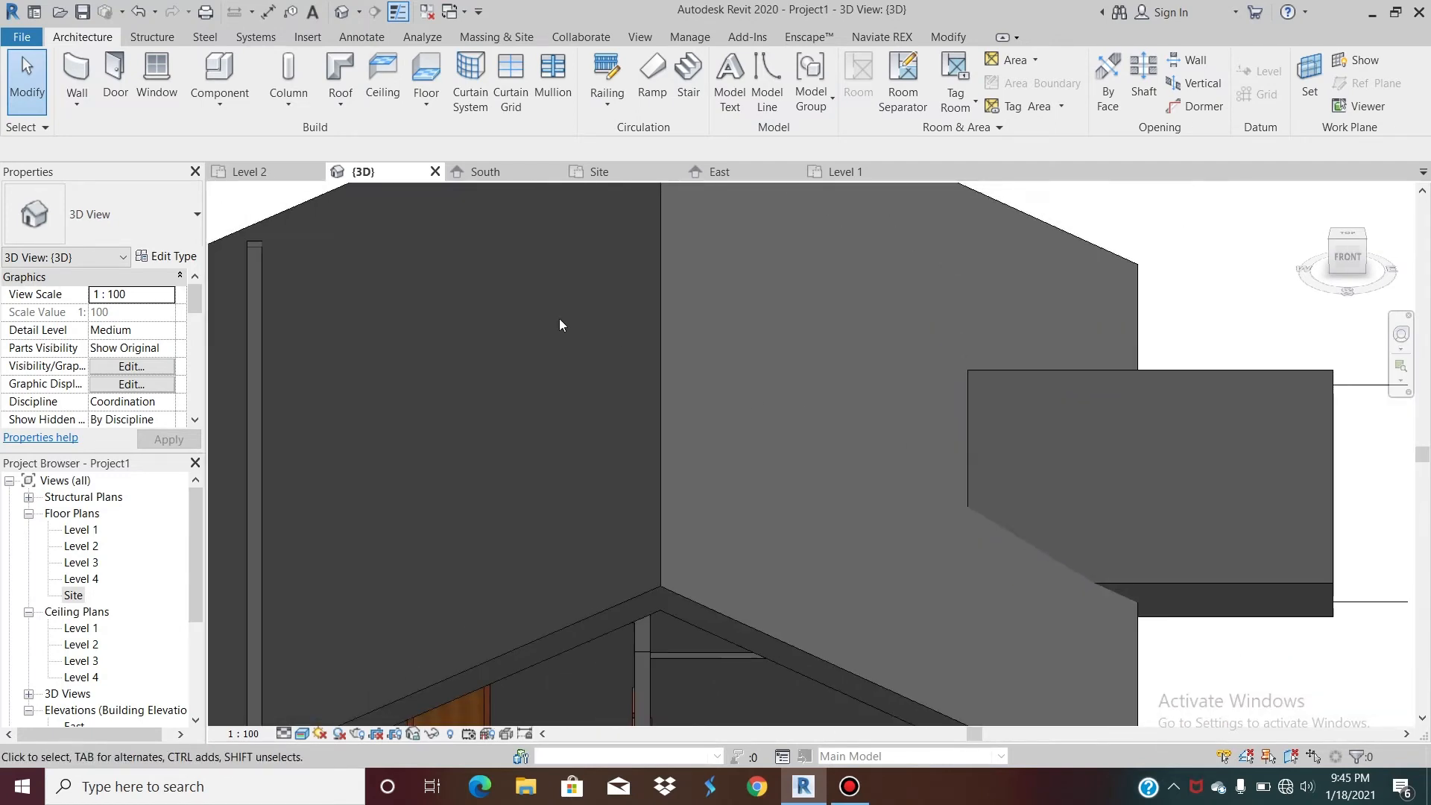
left_click(660, 366)
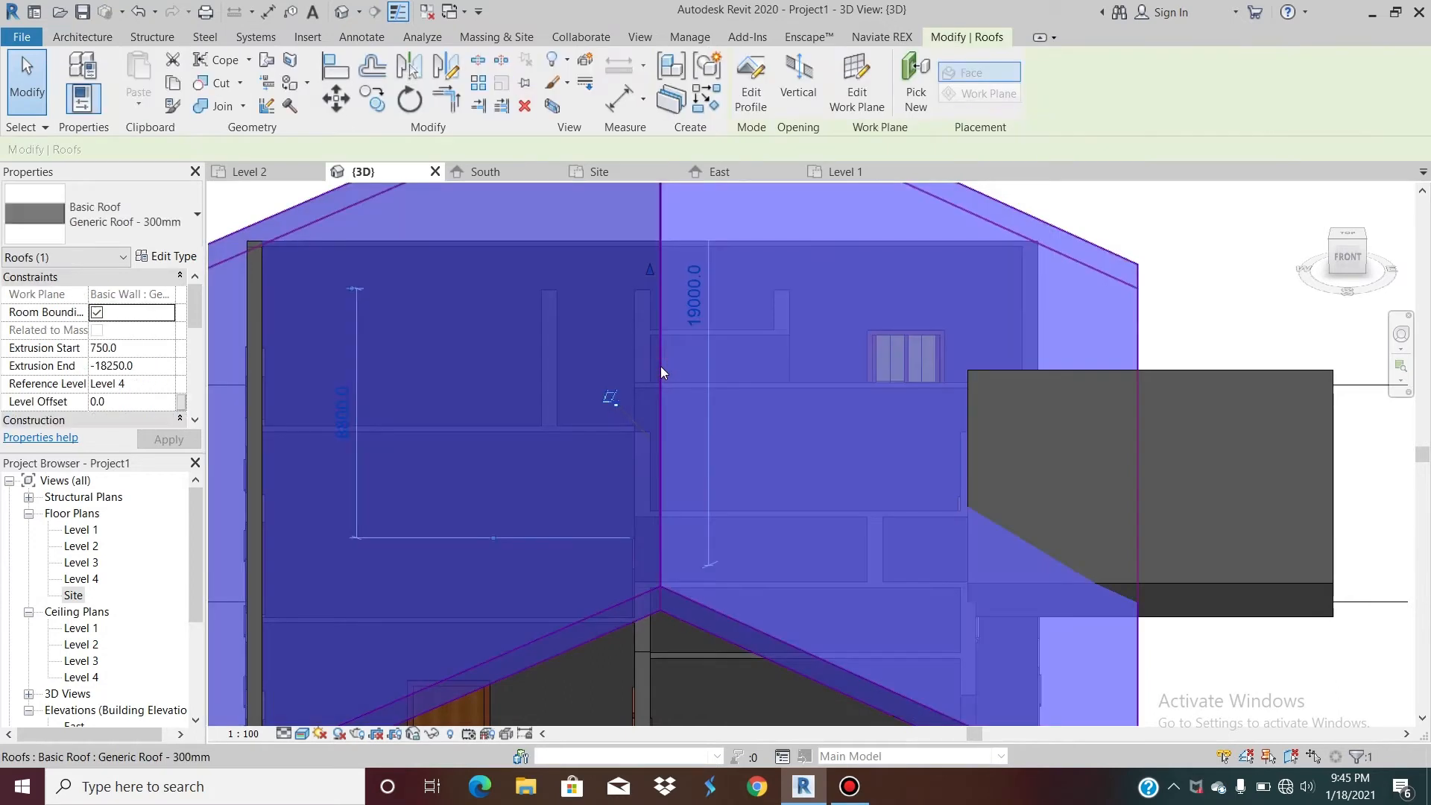
left_click(266, 61)
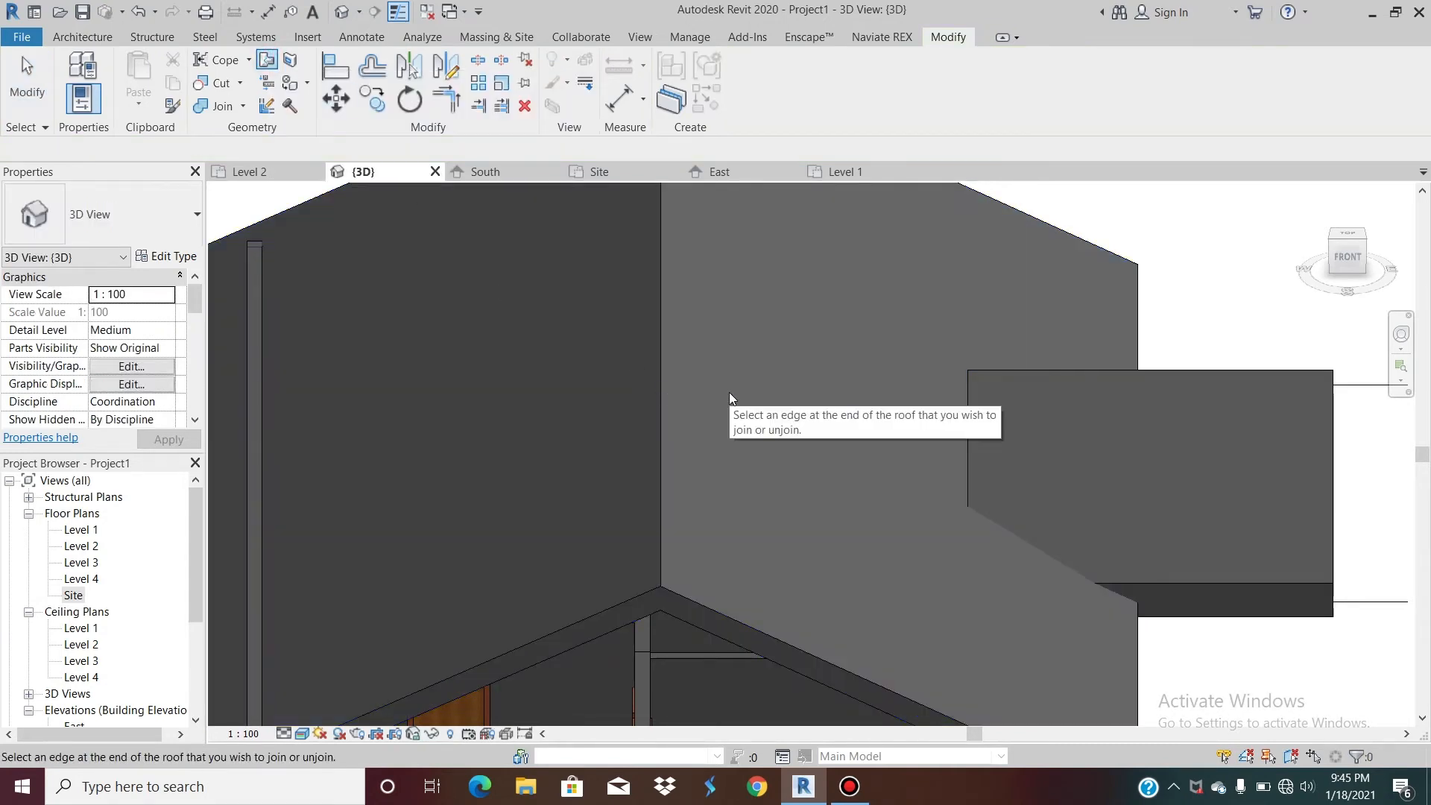
left_click(964, 391)
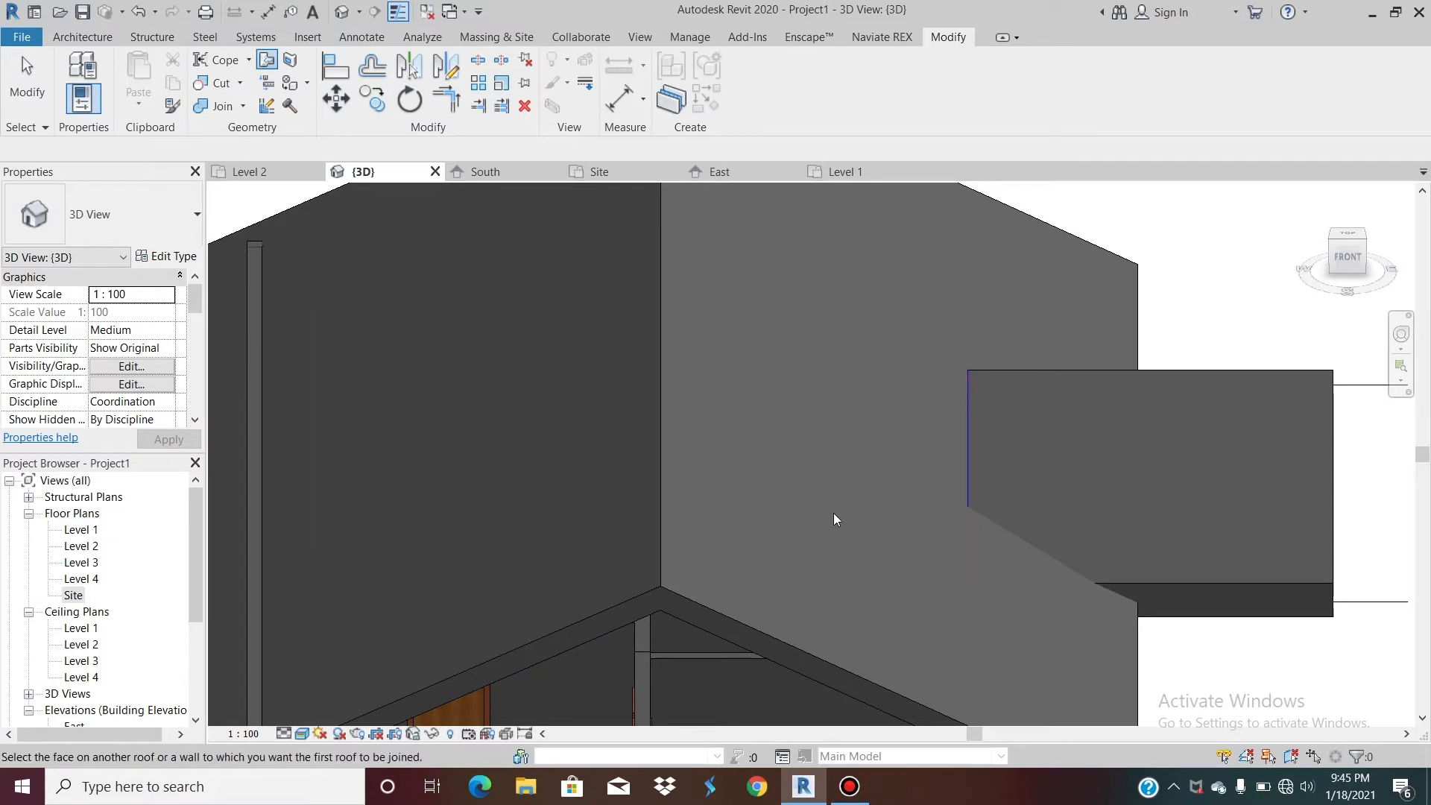
left_click(751, 625)
scroll(843, 445, "down", 3)
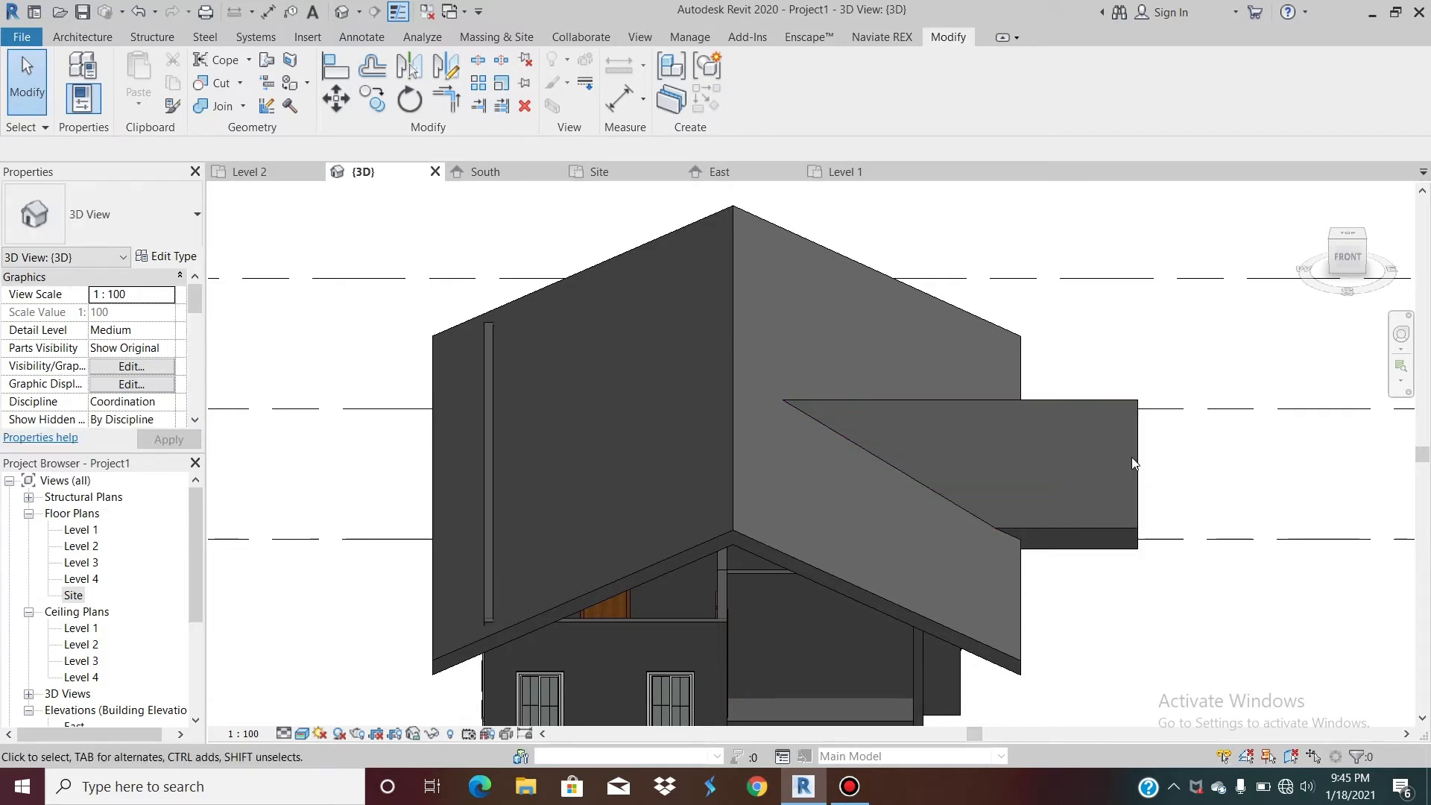
Step: Try to shorten the joined gable roof's outer end to an extrusion start of 3000 in the 3D view
left_click(1131, 477)
left_click_drag(1148, 511, 1005, 511)
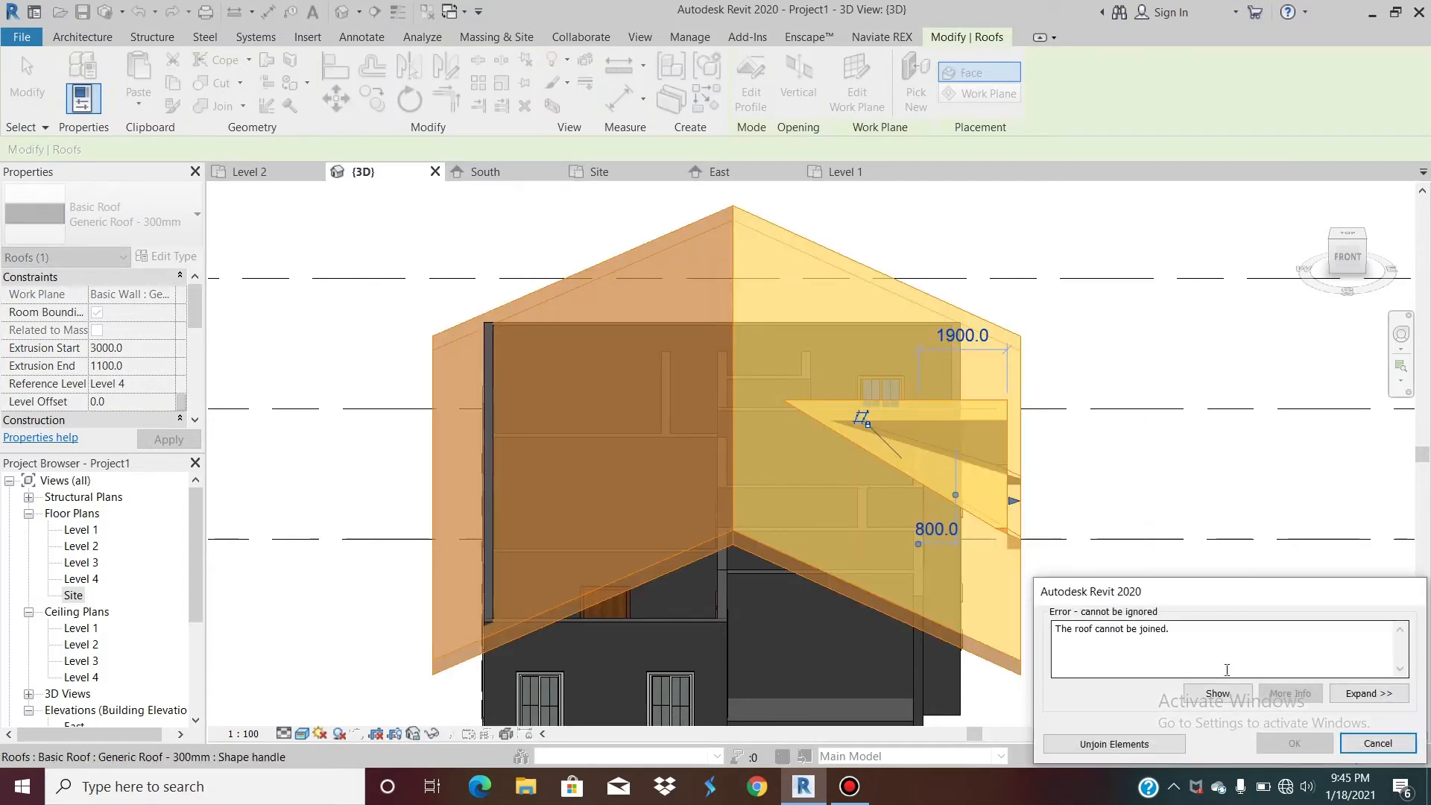
left_click(1371, 743)
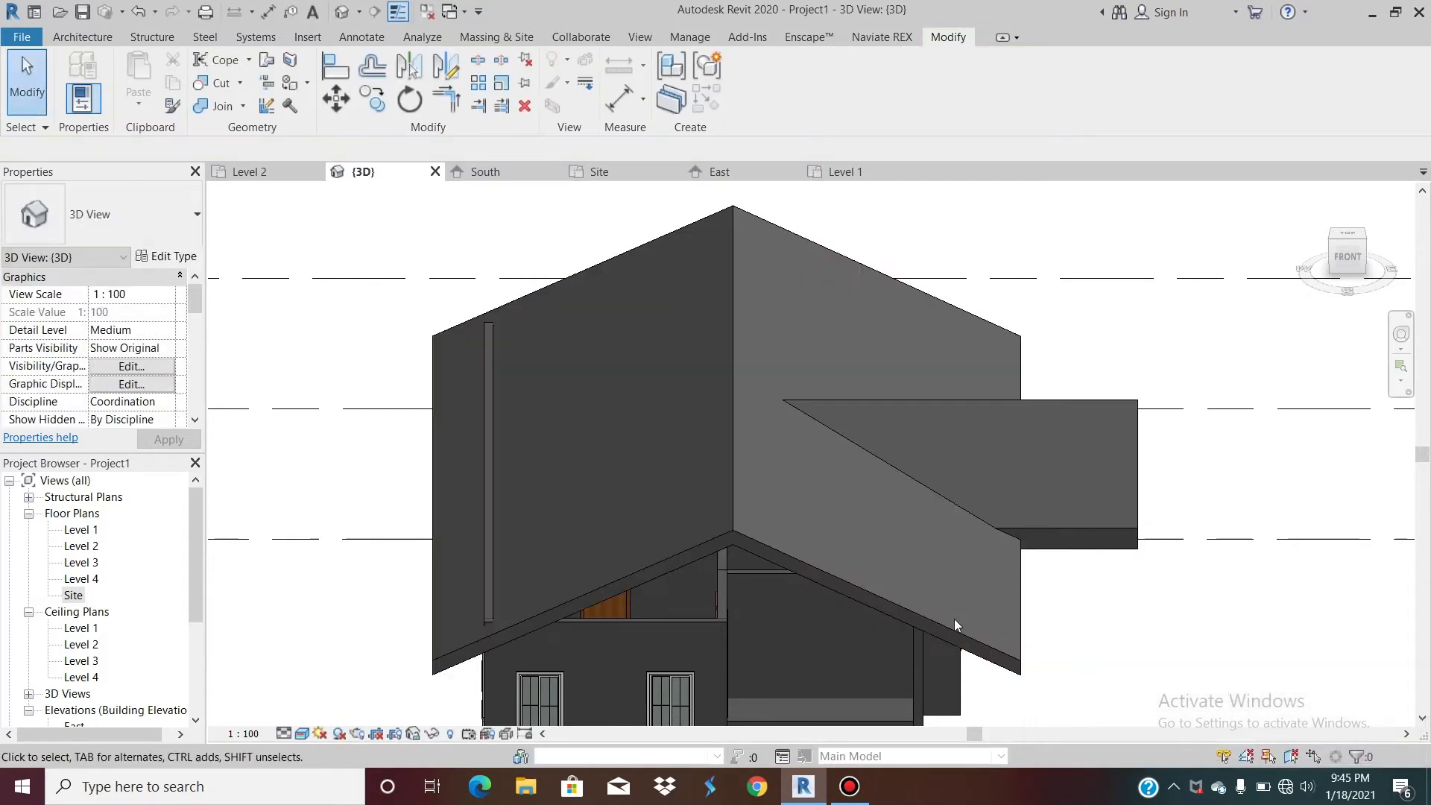
Step: In the Site plan, pull the small gable roof's outer end back to the main roof's eave, at extrusion start 3340
double_click(77, 595)
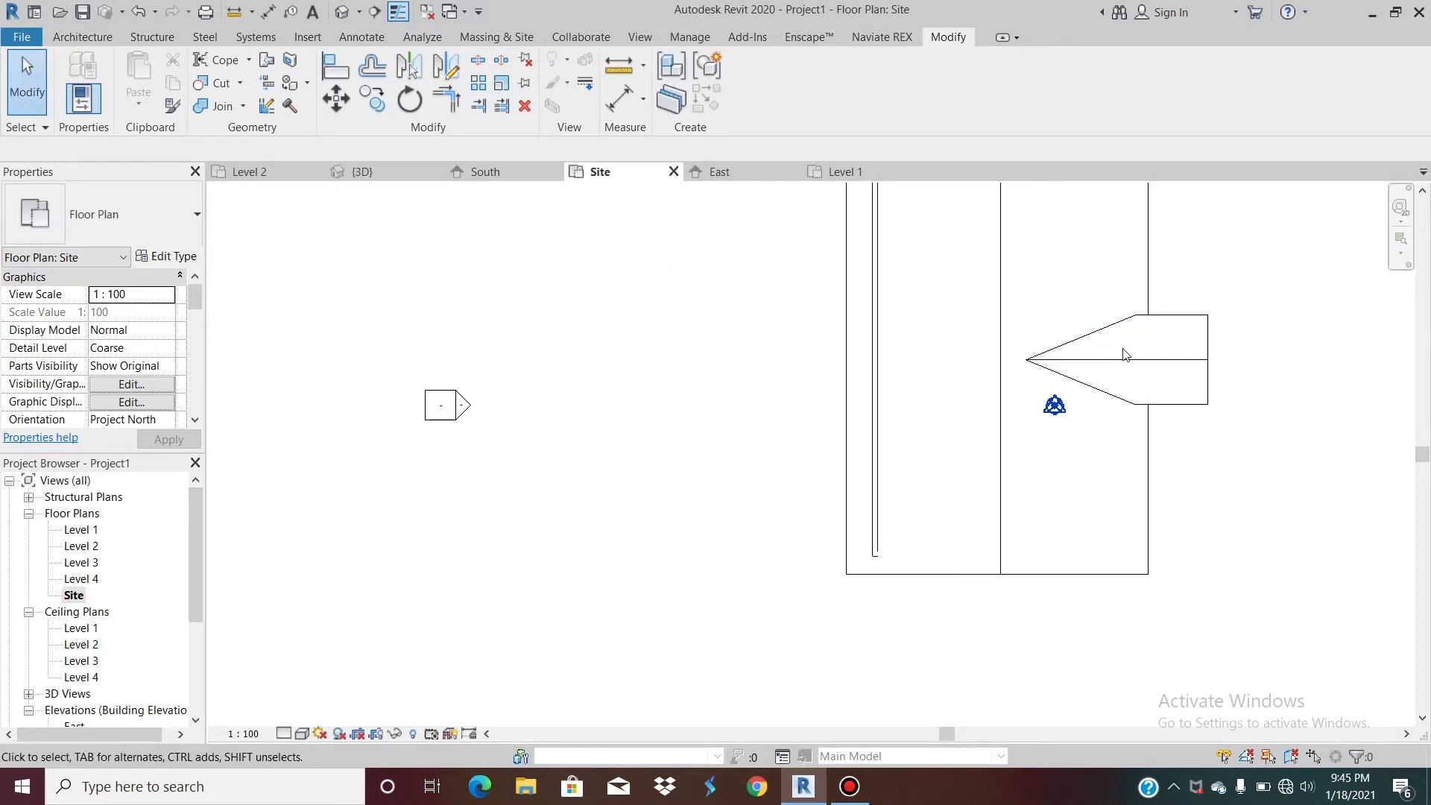
left_click(1127, 356)
scroll(1208, 333, "up", 4)
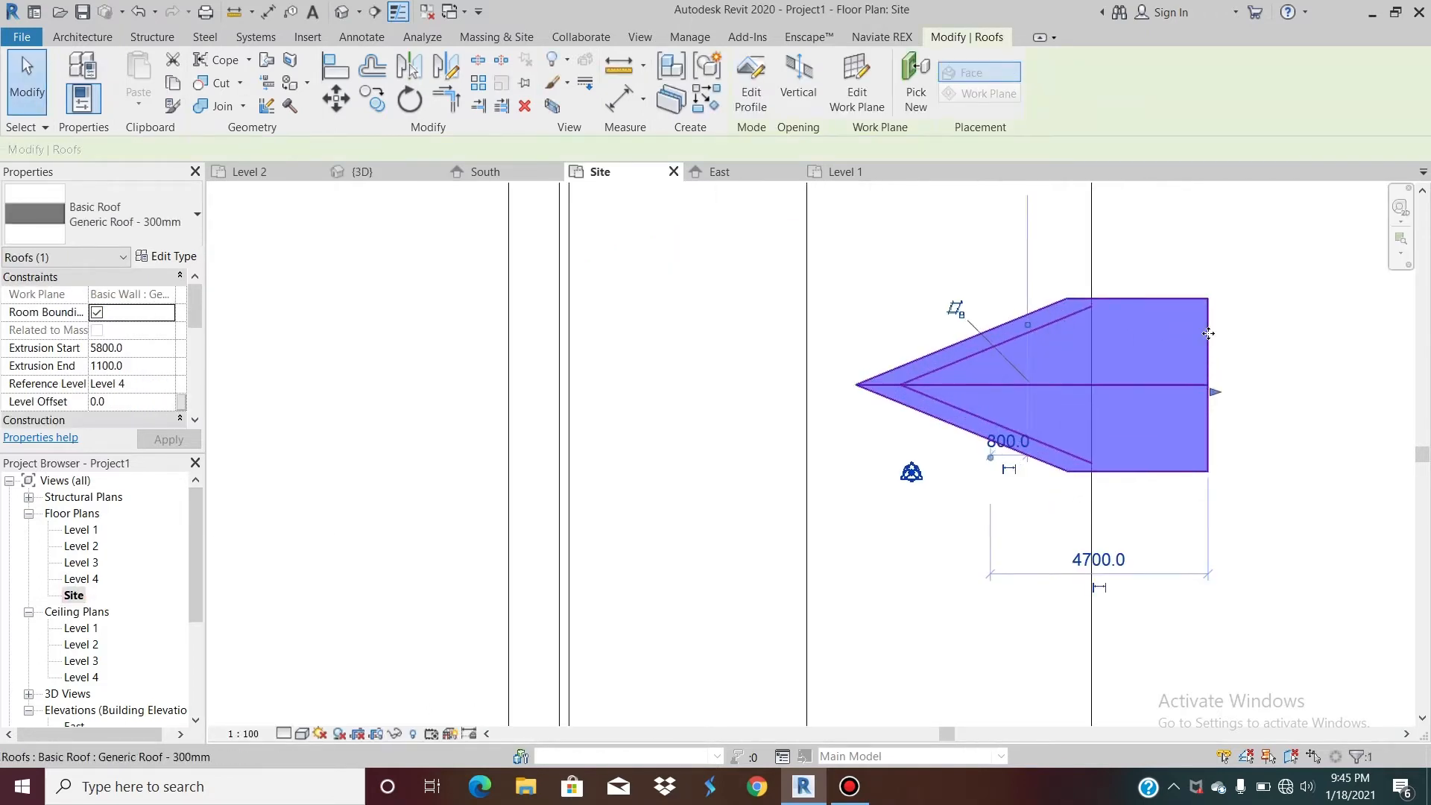
left_click_drag(1218, 425, 1063, 477)
scroll(1061, 518, "up", 5)
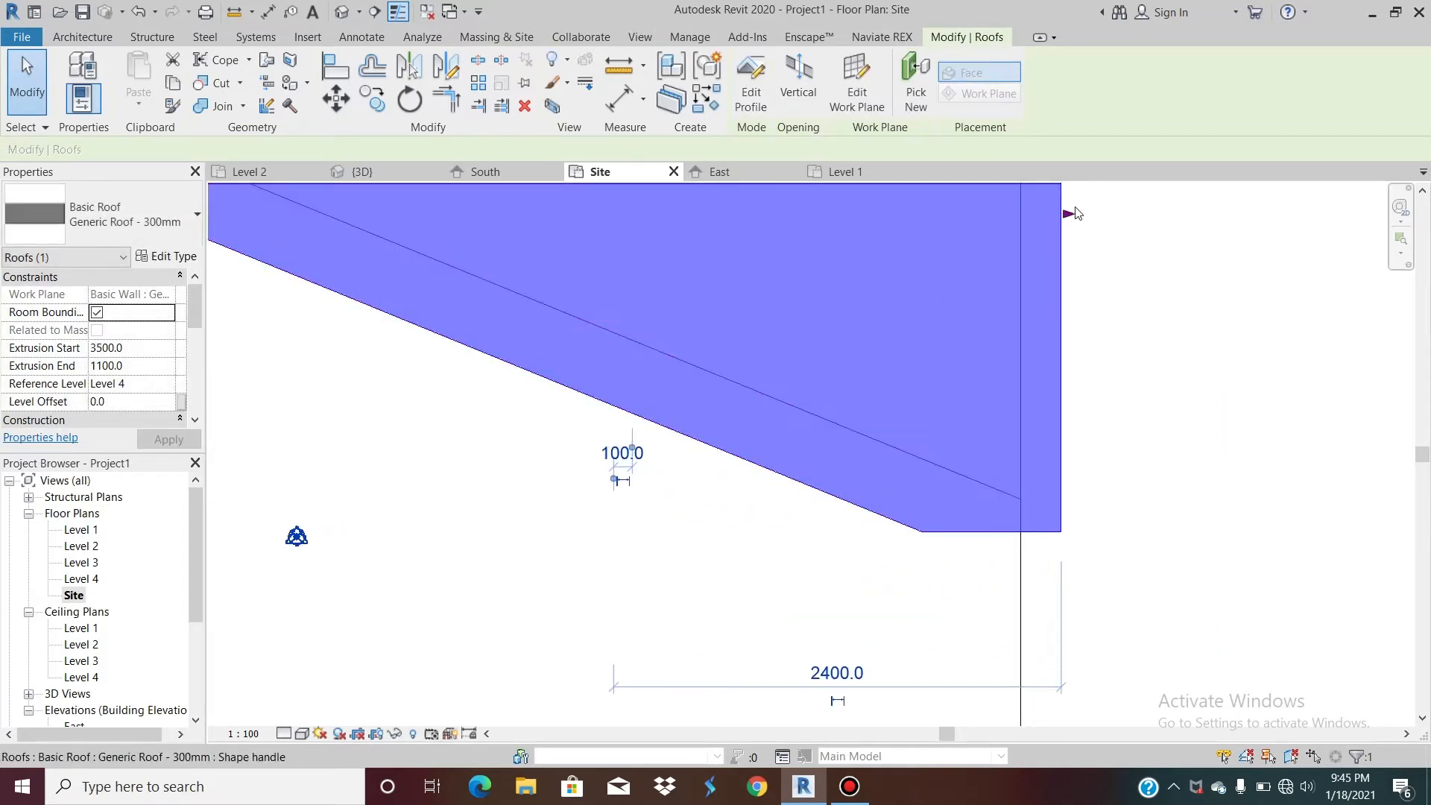
left_click_drag(1068, 214, 1031, 217)
Step: In the 3D view, try to pull the small gable roof's outer end further inward, to an extrusion start of about 3119
left_click(343, 12)
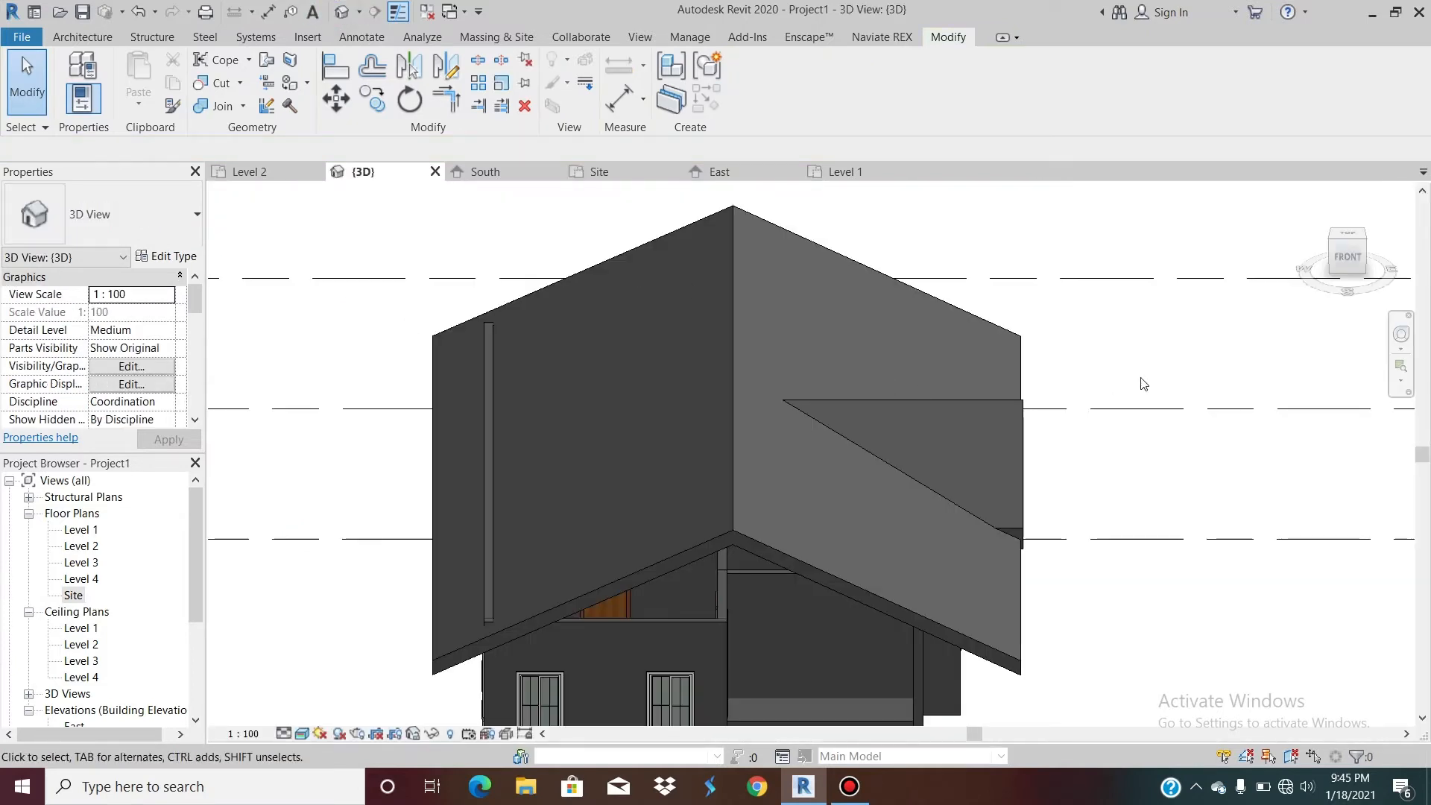
mouse_move(1347, 265)
left_mouse_down()
mouse_move(1269, 215)
mouse_move(1323, 255)
mouse_move(1301, 309)
left_mouse_up()
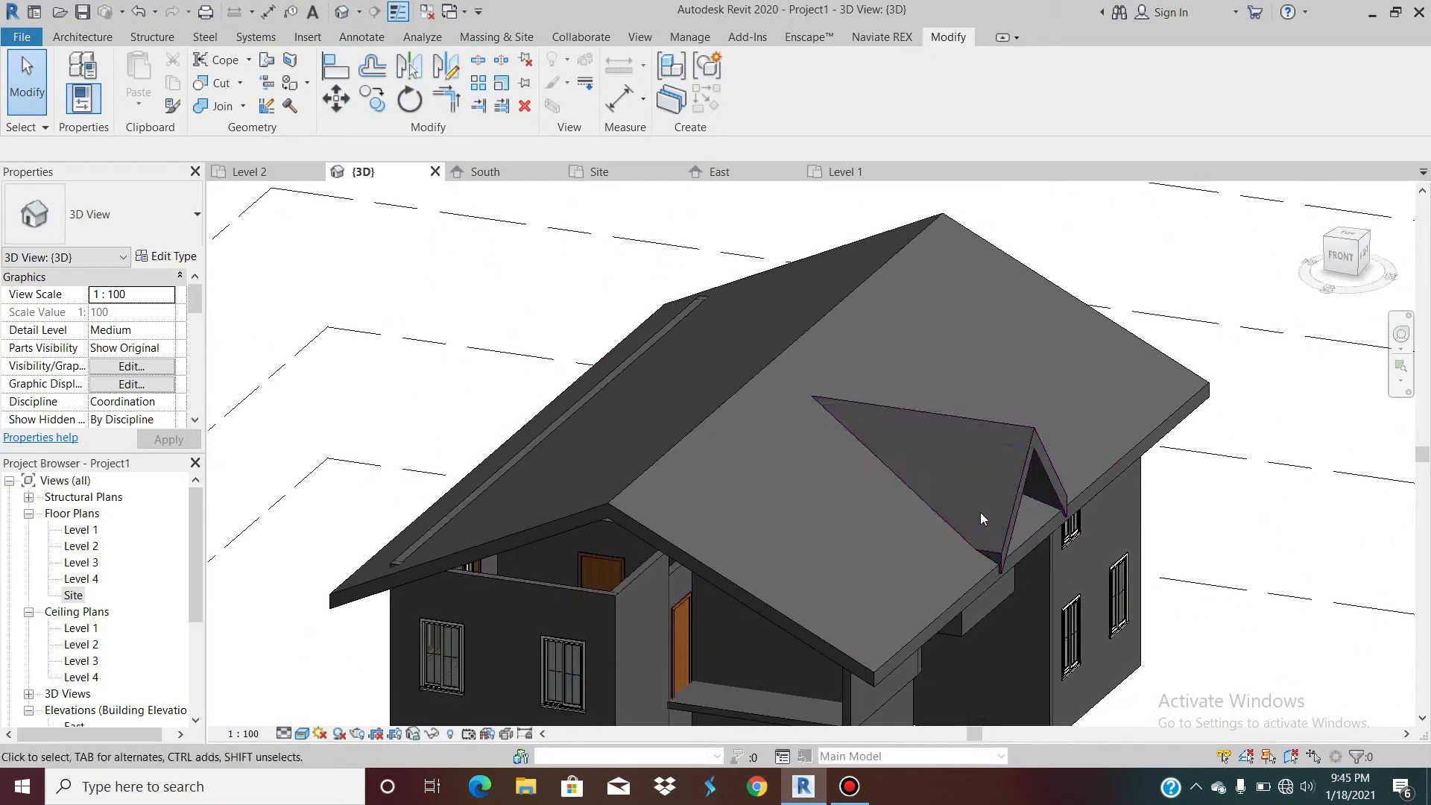
left_click(1013, 495)
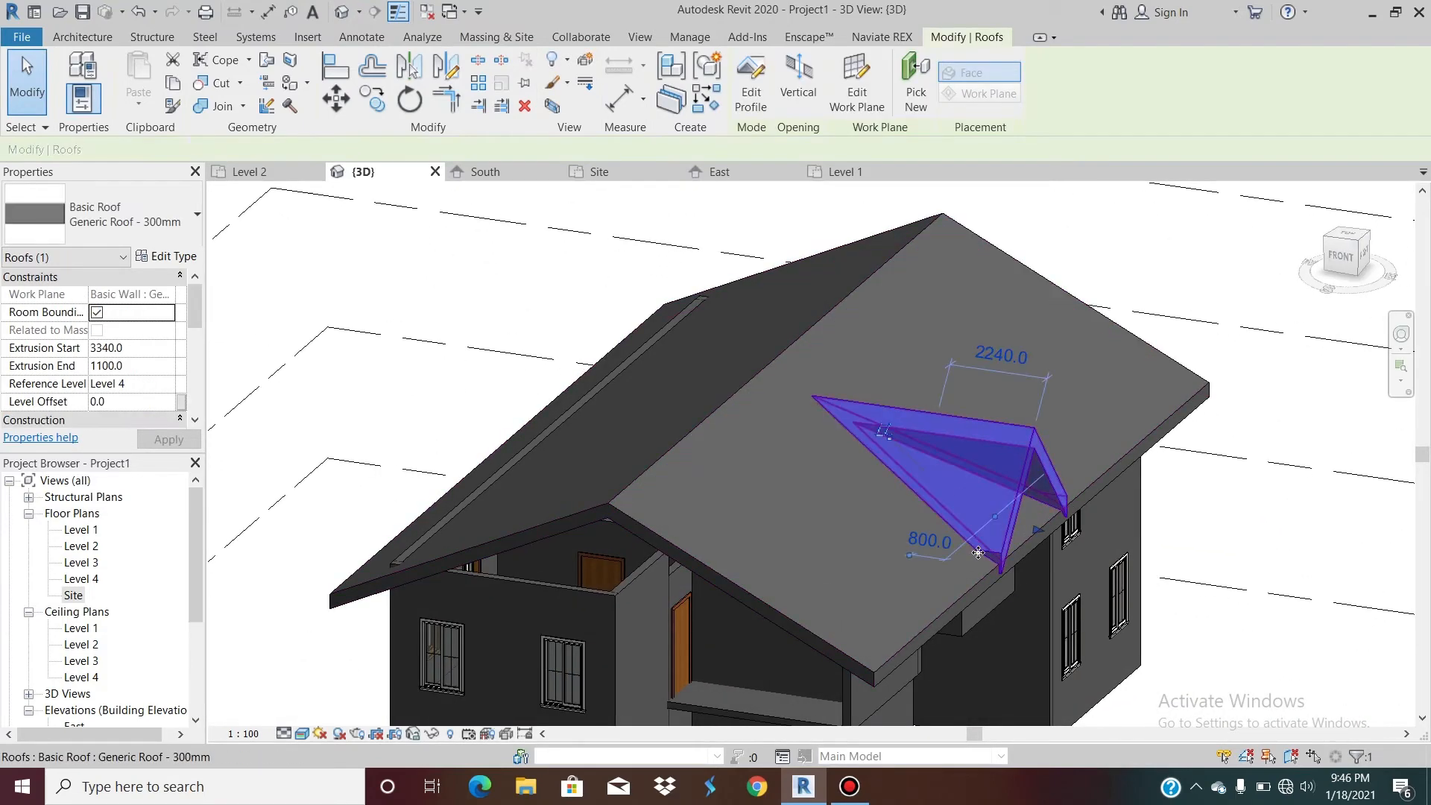
scroll(980, 544, "up", 5)
scroll(967, 556, "up", 2)
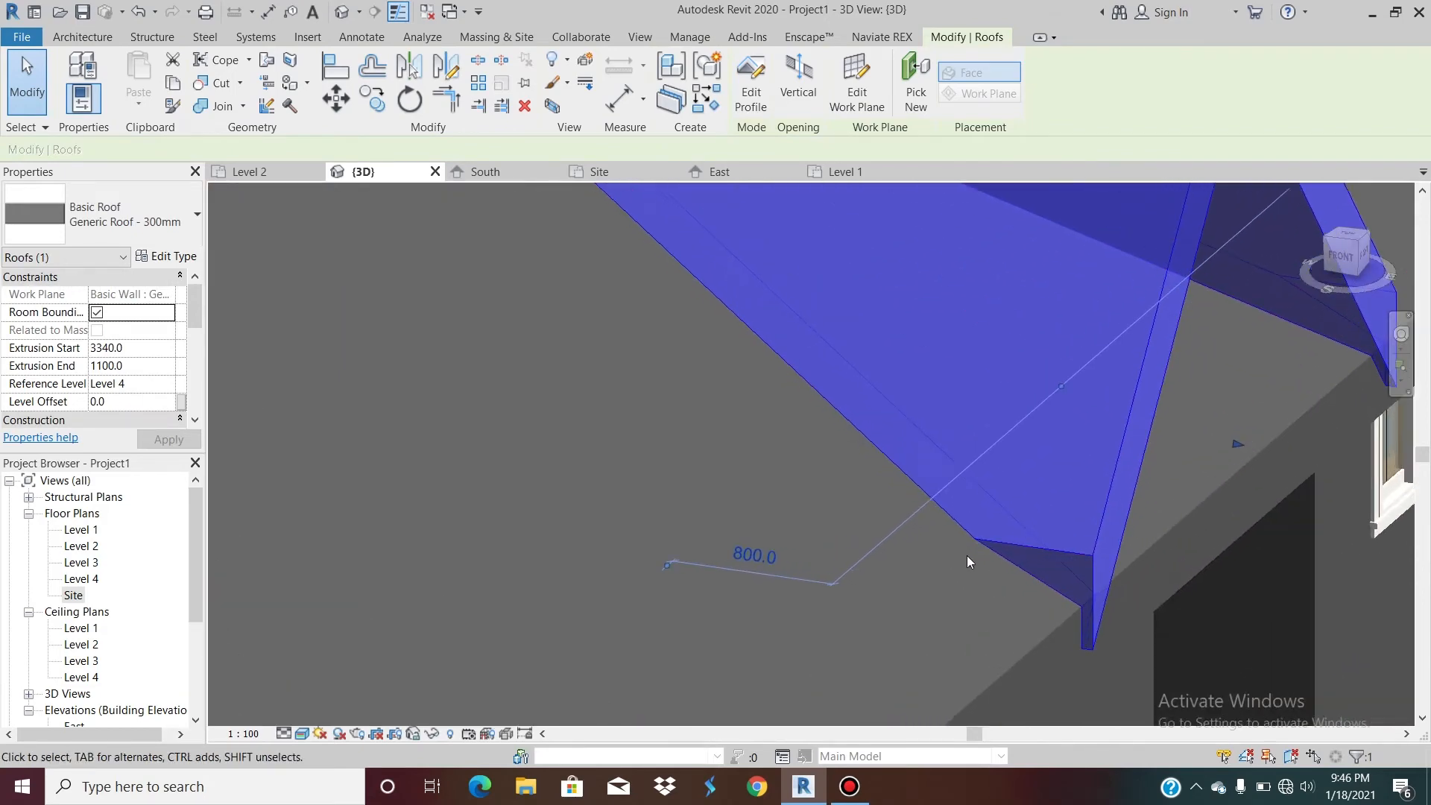
left_click_drag(1237, 444, 1179, 448)
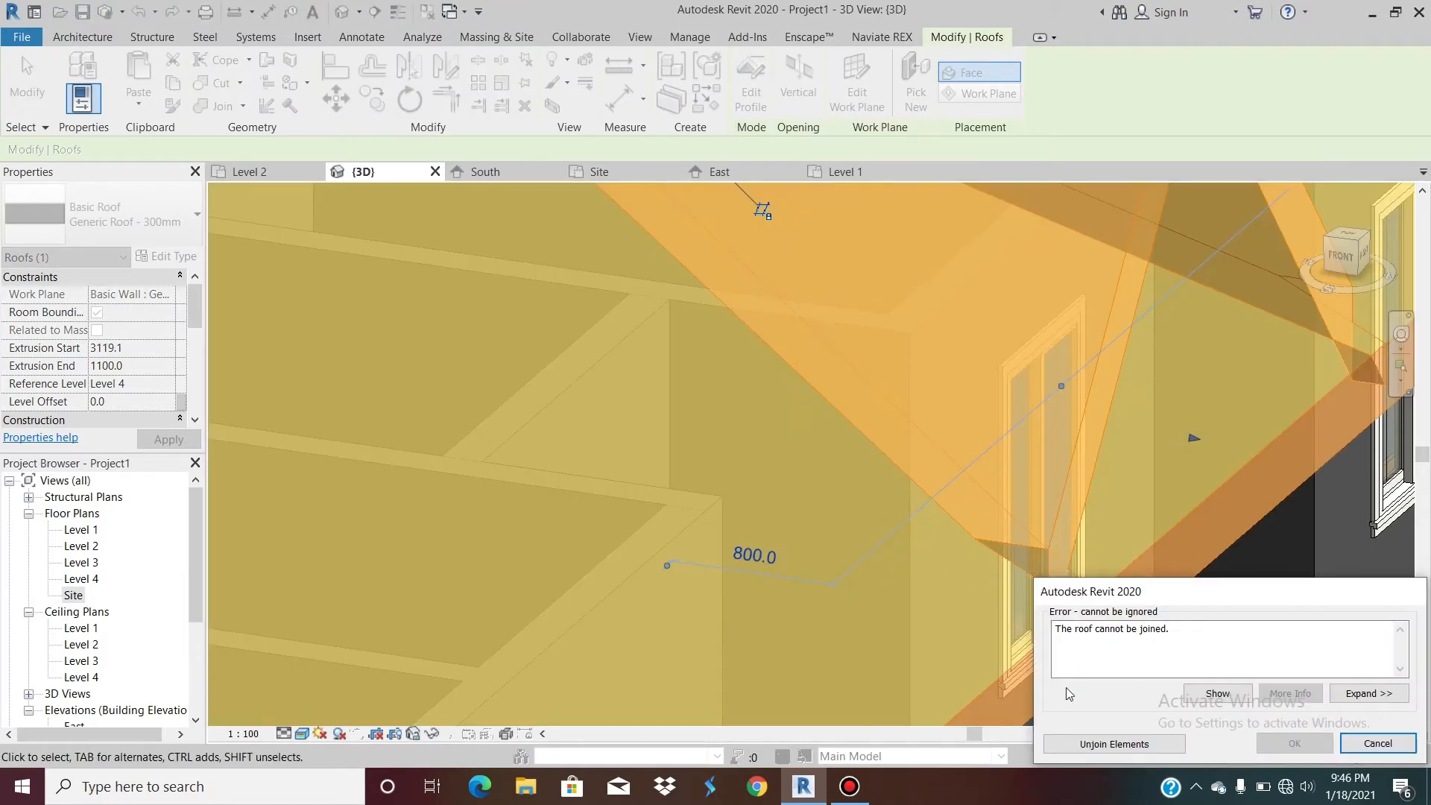
left_click(1372, 741)
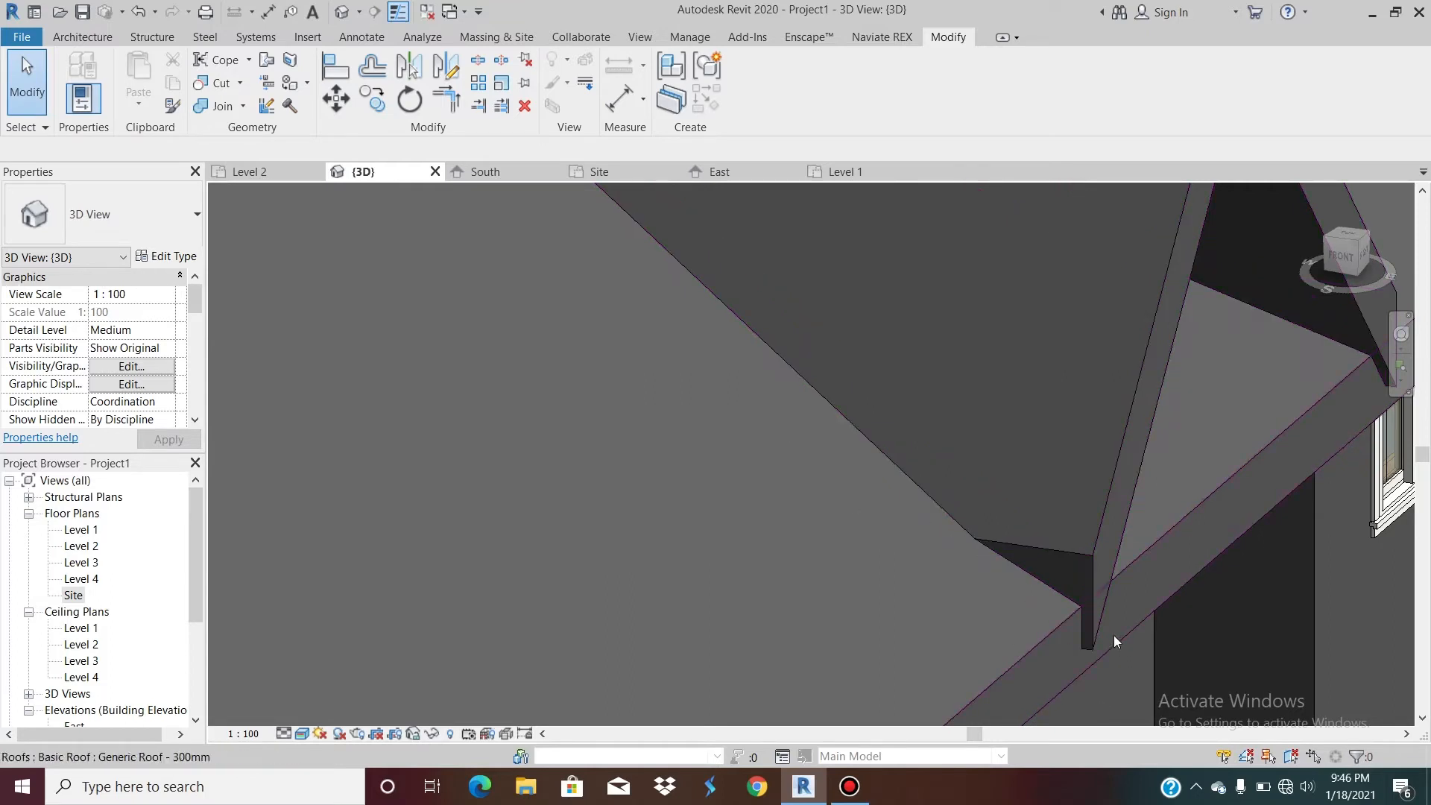
Step: Start a Dormer opening and pick the small cross-gable roof as the roof to cut
left_click(1093, 628)
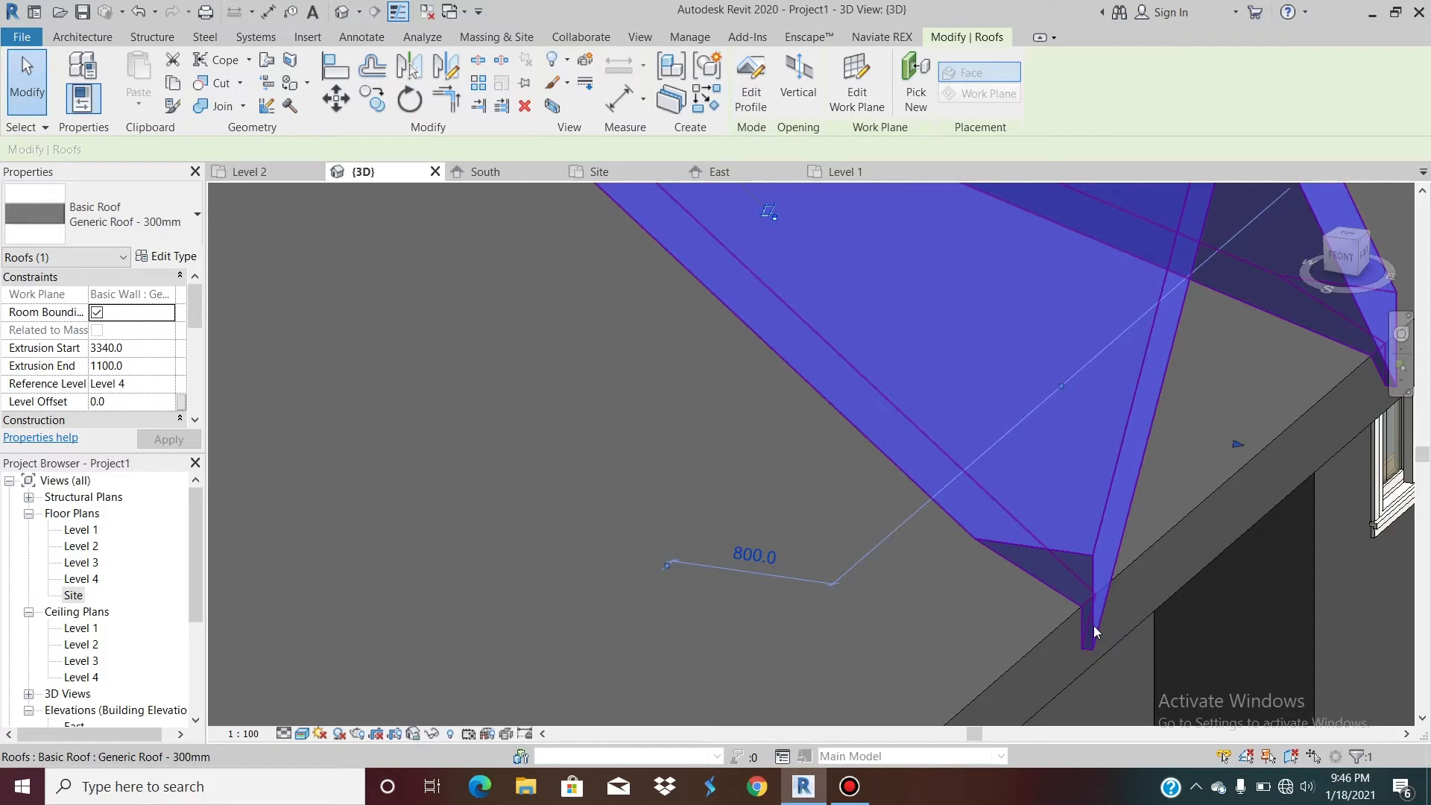
scroll(897, 585, "down", 5)
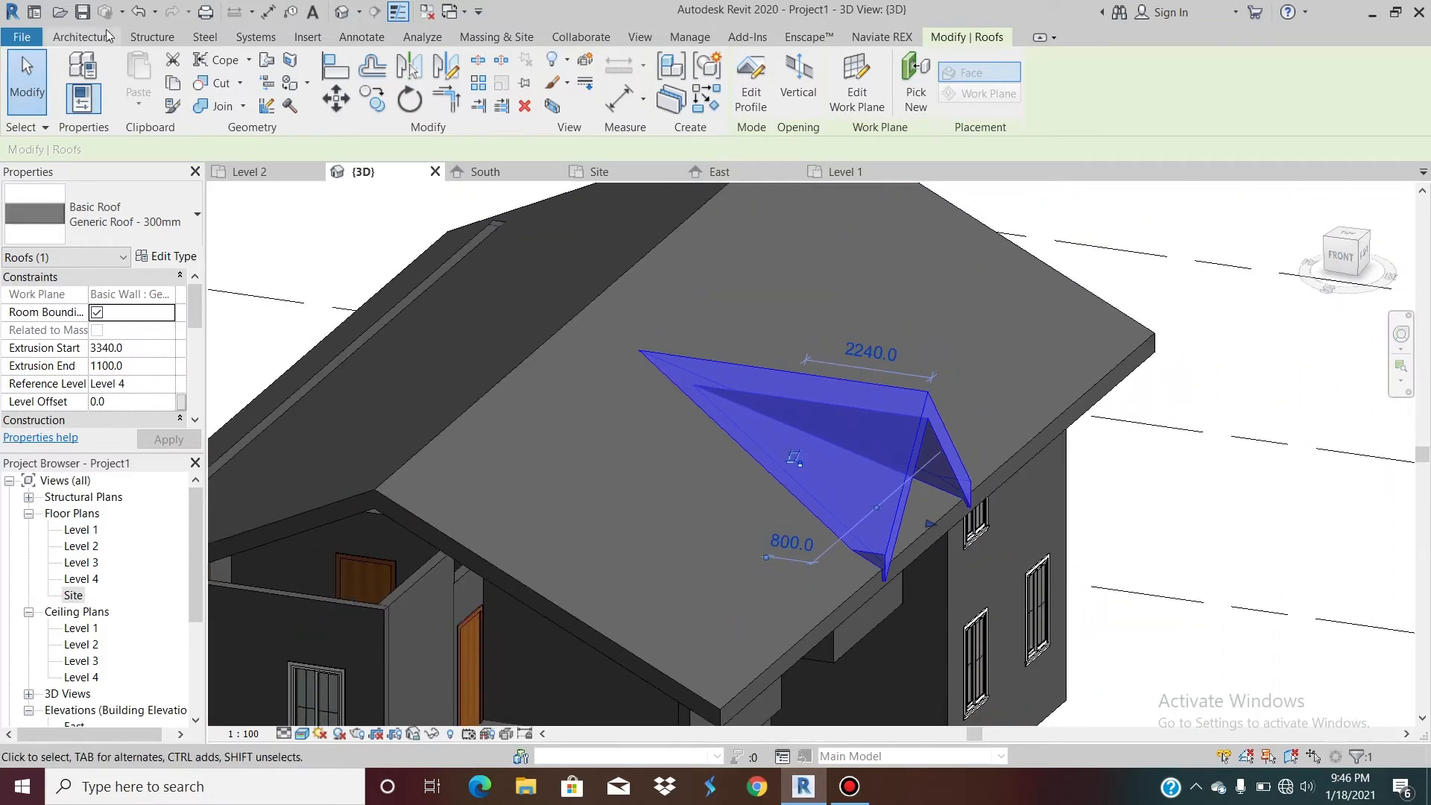
left_click(100, 33)
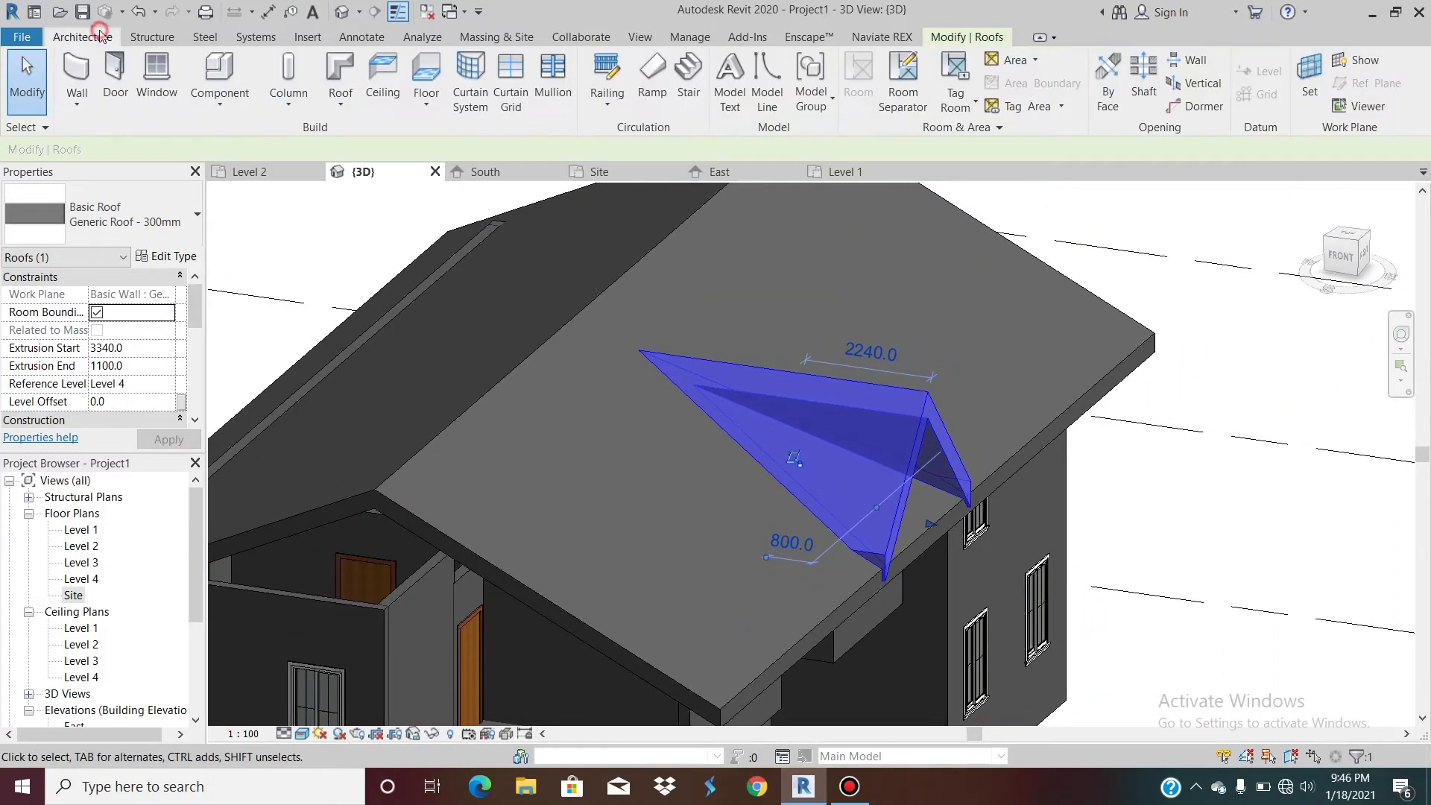
left_click(1176, 106)
left_click(1176, 107)
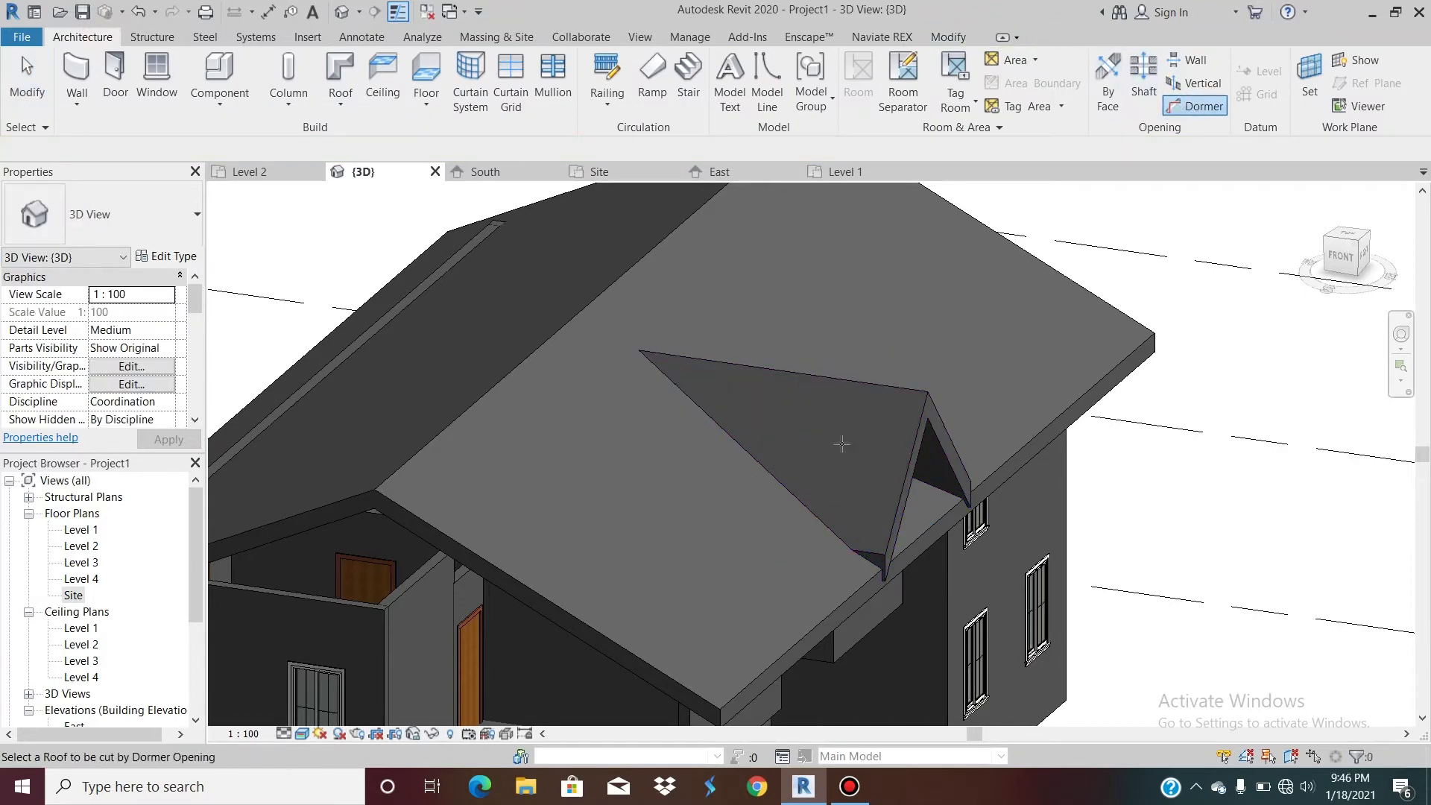
left_click(905, 396)
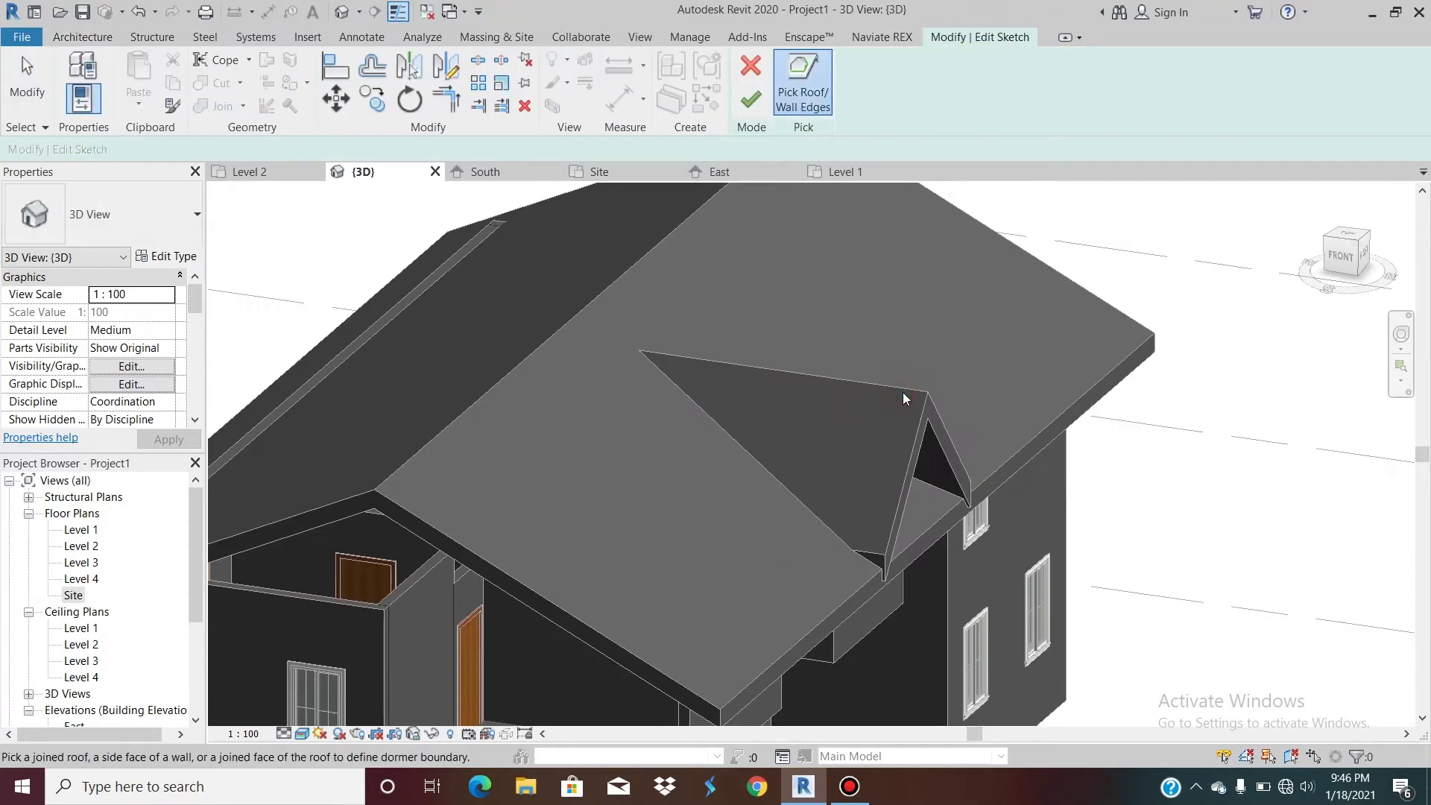
Step: Pick both sloping joint lines between the small gable roof and the main roof as dormer opening boundaries
scroll(776, 403, "up", 3)
scroll(778, 404, "down", 2)
scroll(776, 405, "up", 2)
scroll(763, 411, "down", 1)
scroll(763, 415, "down", 3)
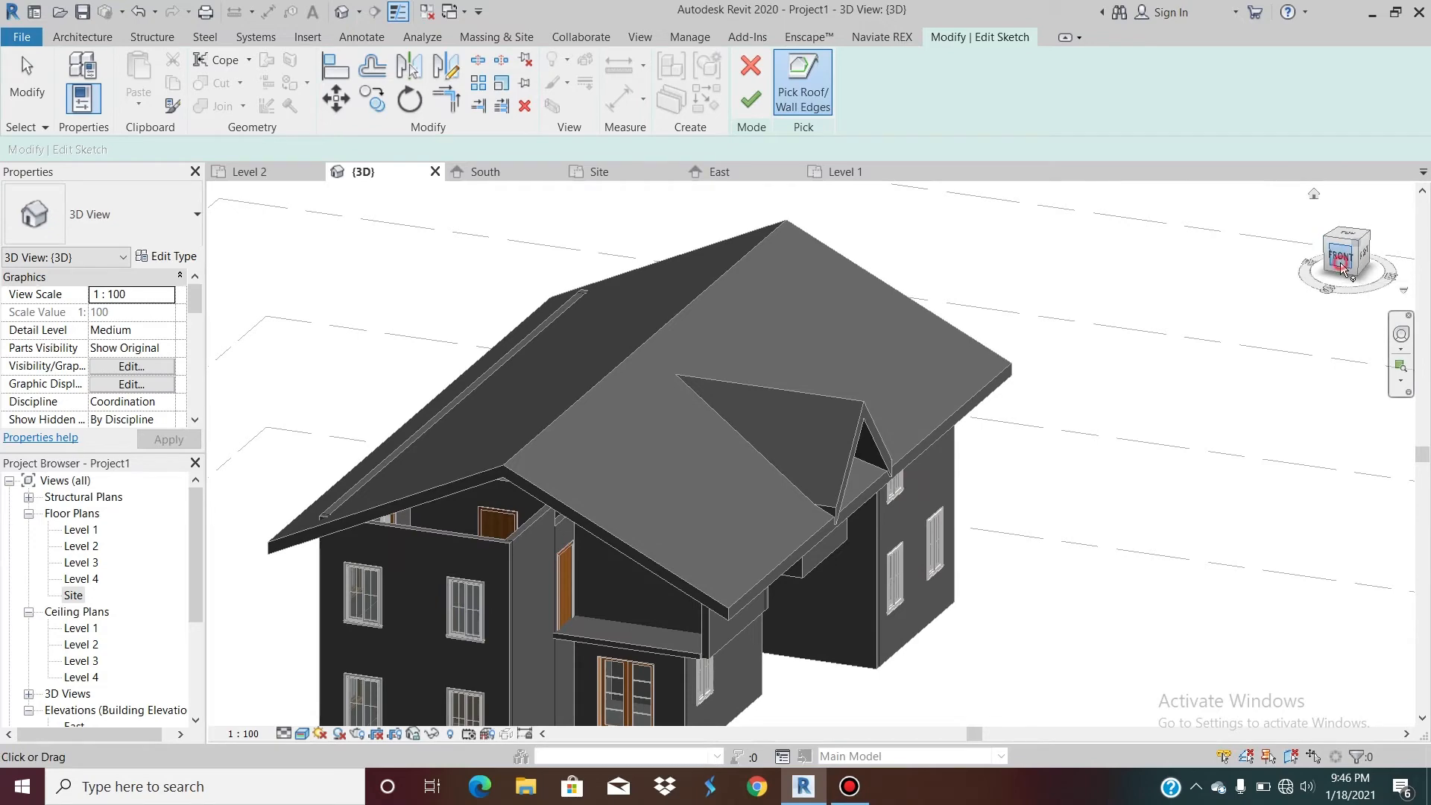
left_click(1341, 267)
left_click_drag(1350, 263, 1338, 275)
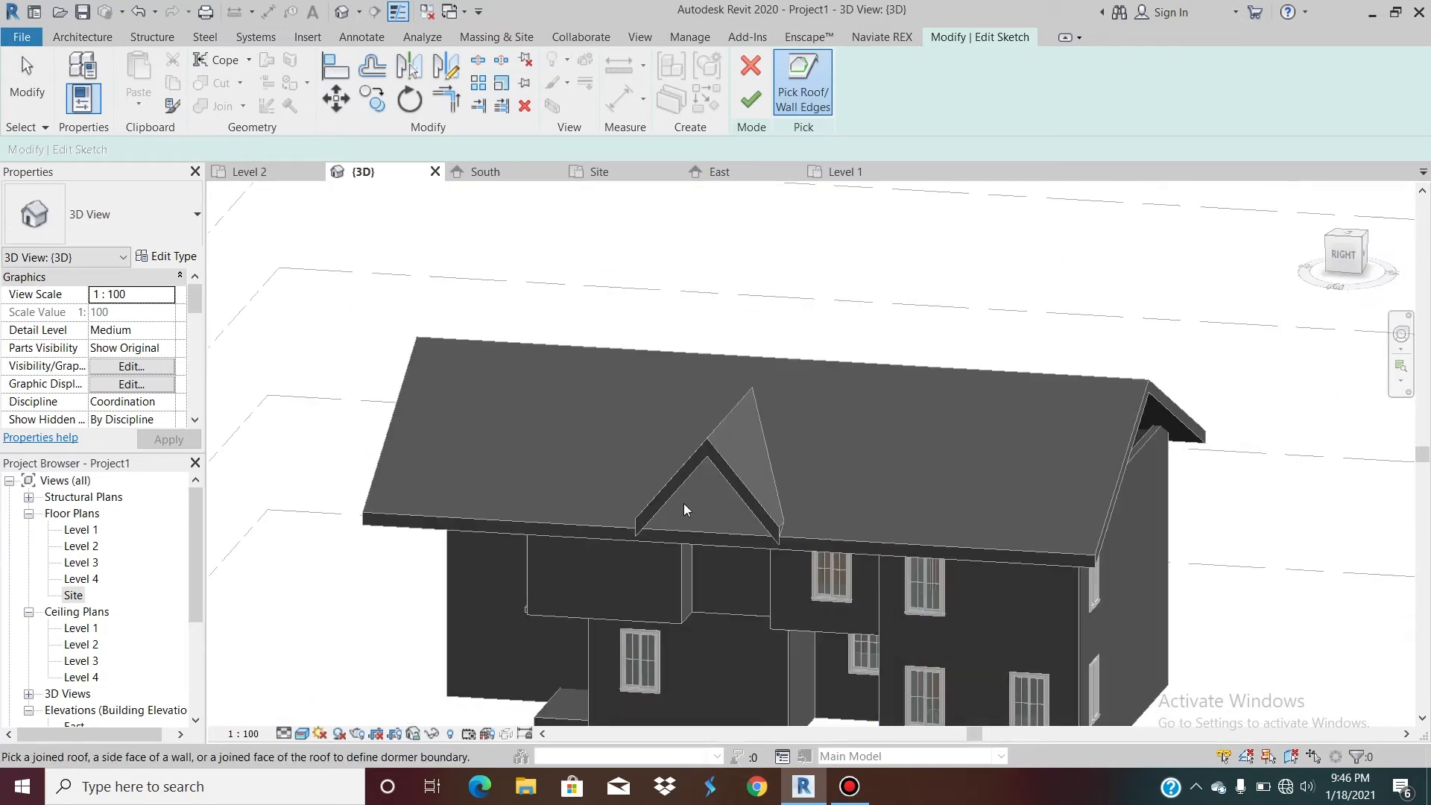
scroll(751, 470, "up", 3)
left_click(809, 515)
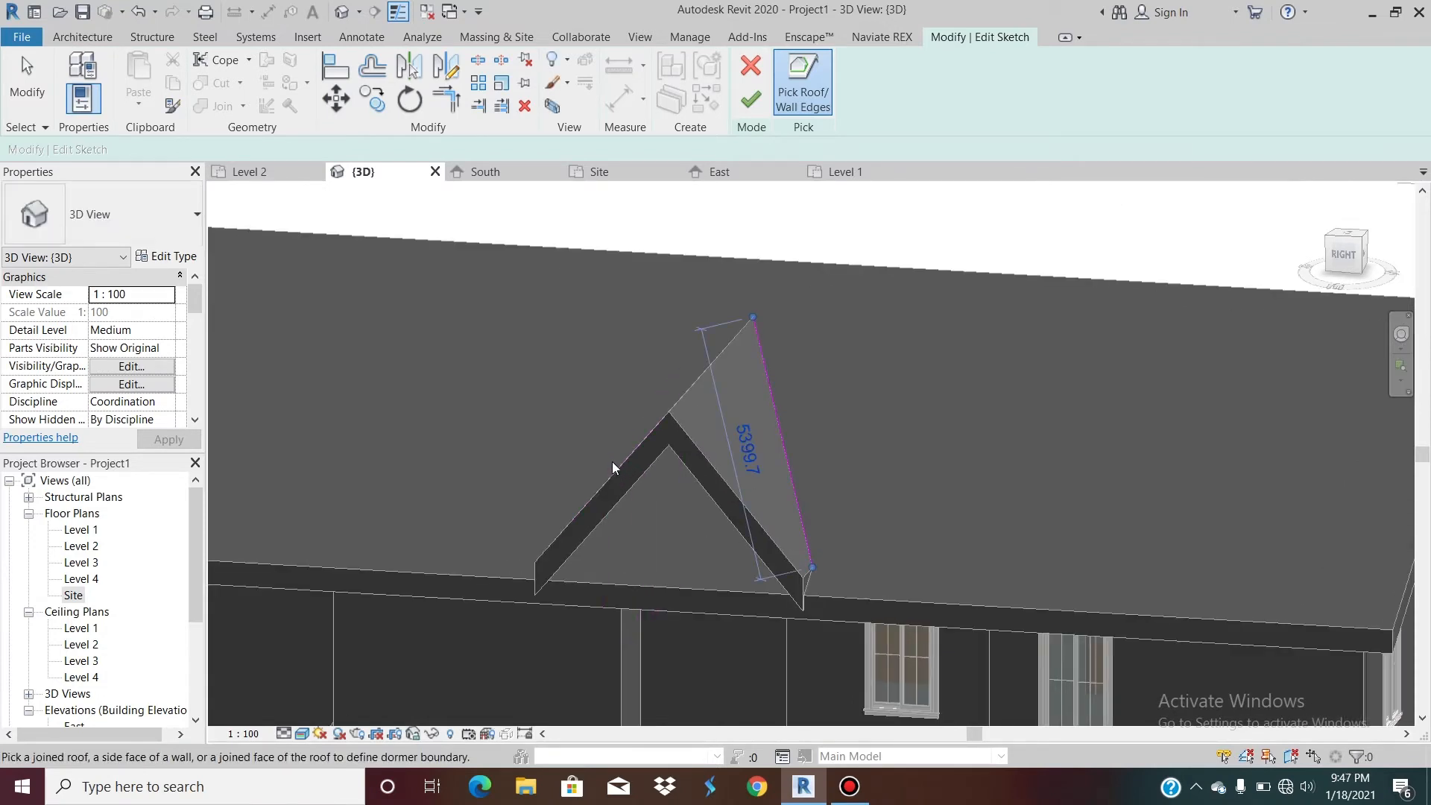
scroll(612, 468, "up", 2)
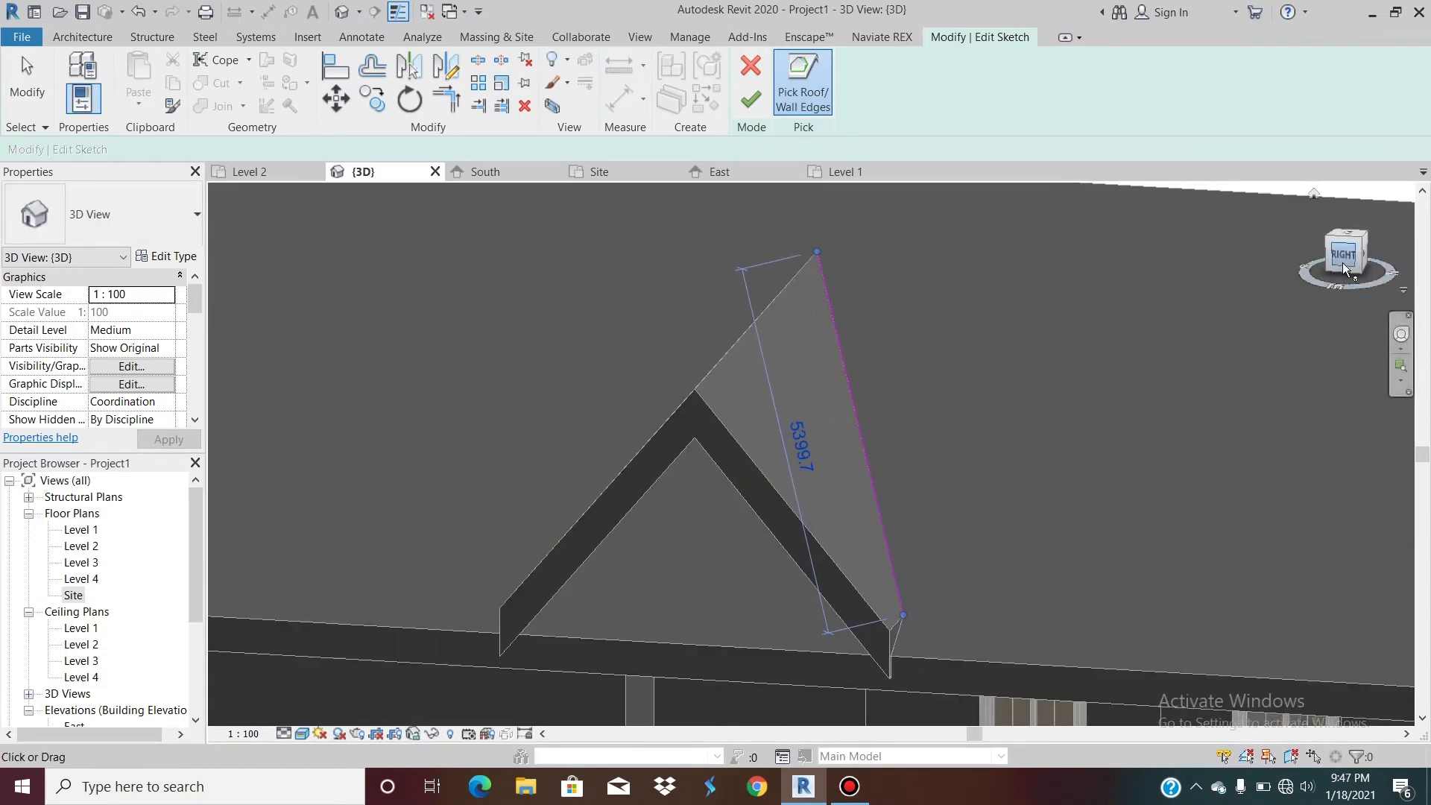
left_click_drag(1346, 270, 1424, 274)
left_click(672, 459)
scroll(761, 556, "down", 2)
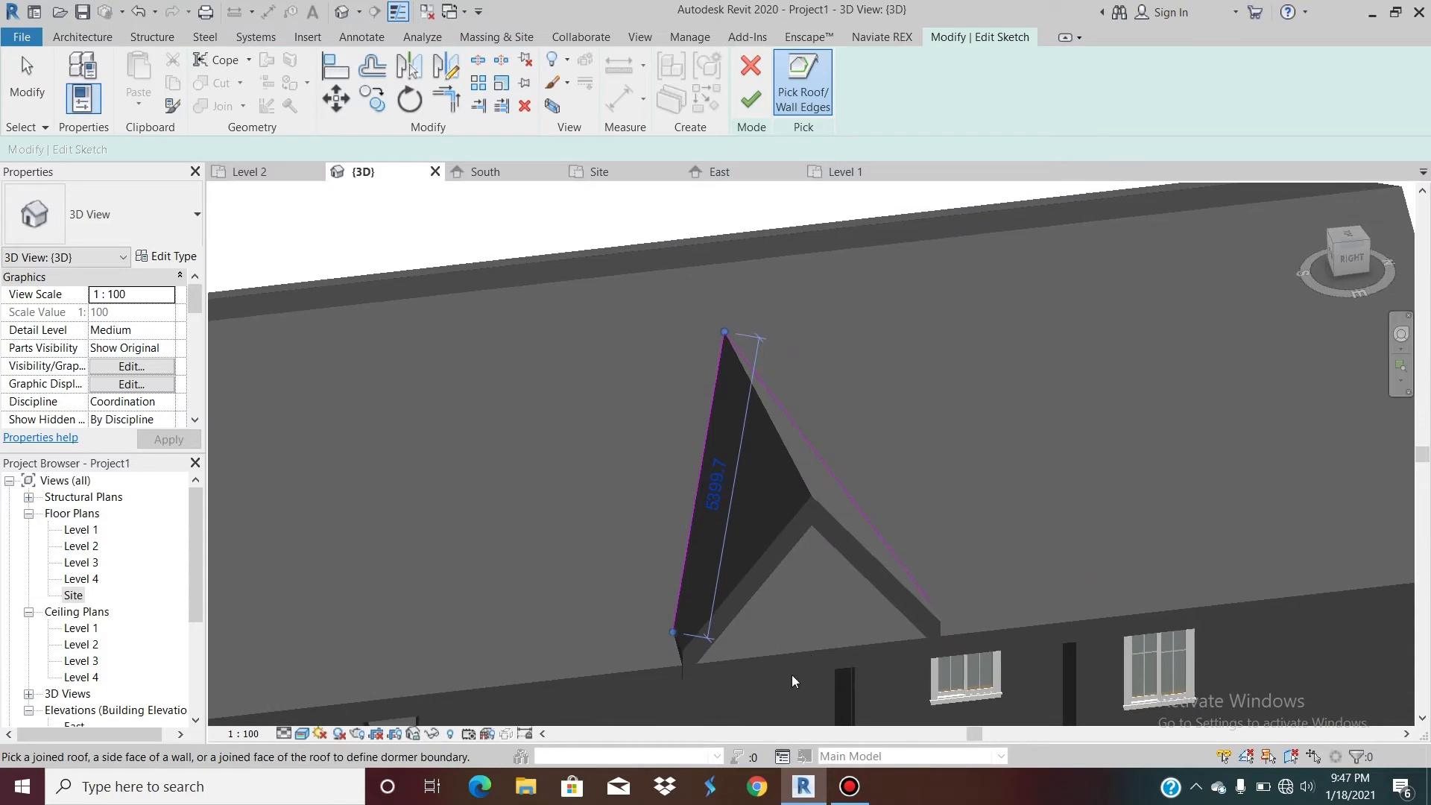
Step: Add the two sloping front edges of the small gable roof to the dormer opening boundary
scroll(745, 656, "up", 3)
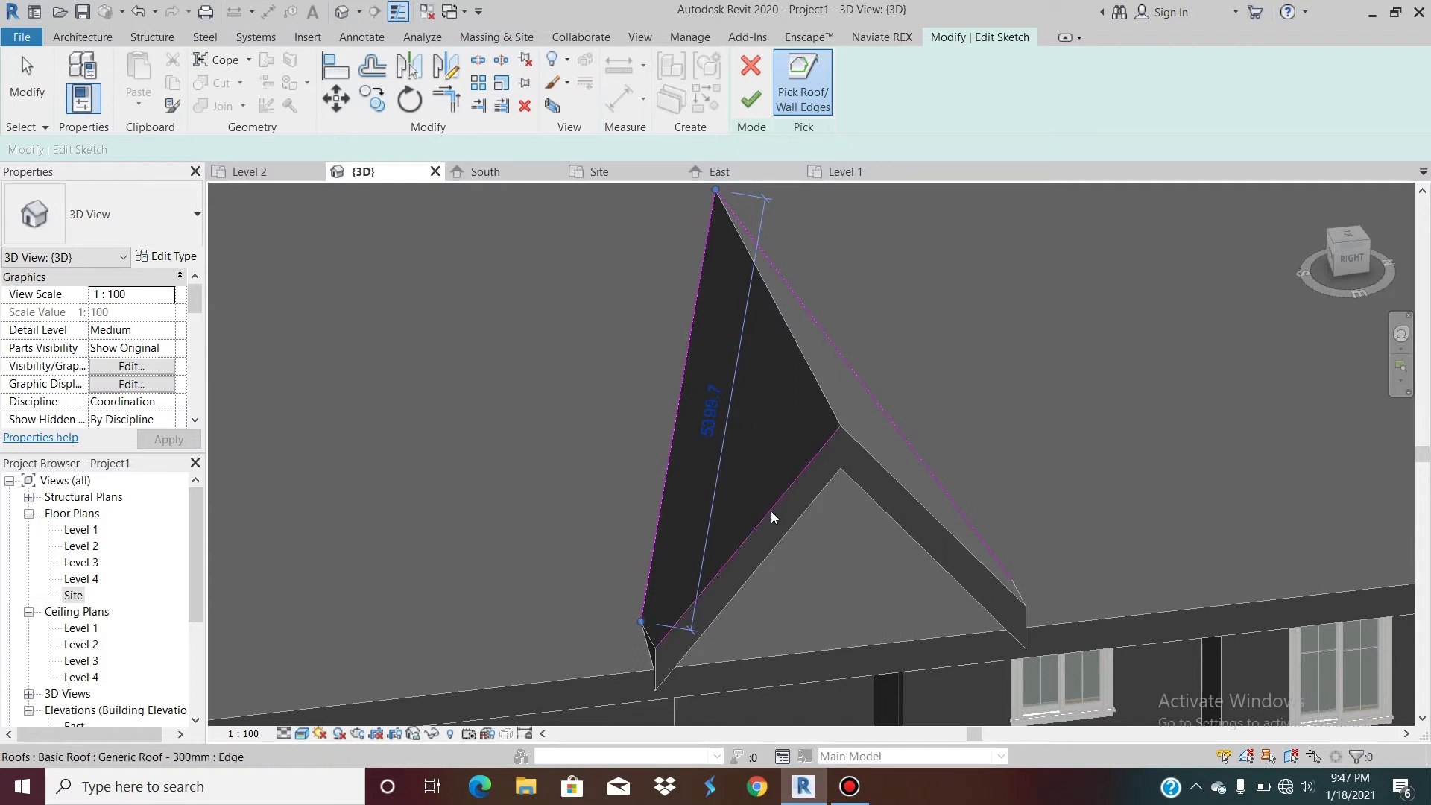
left_click(748, 542)
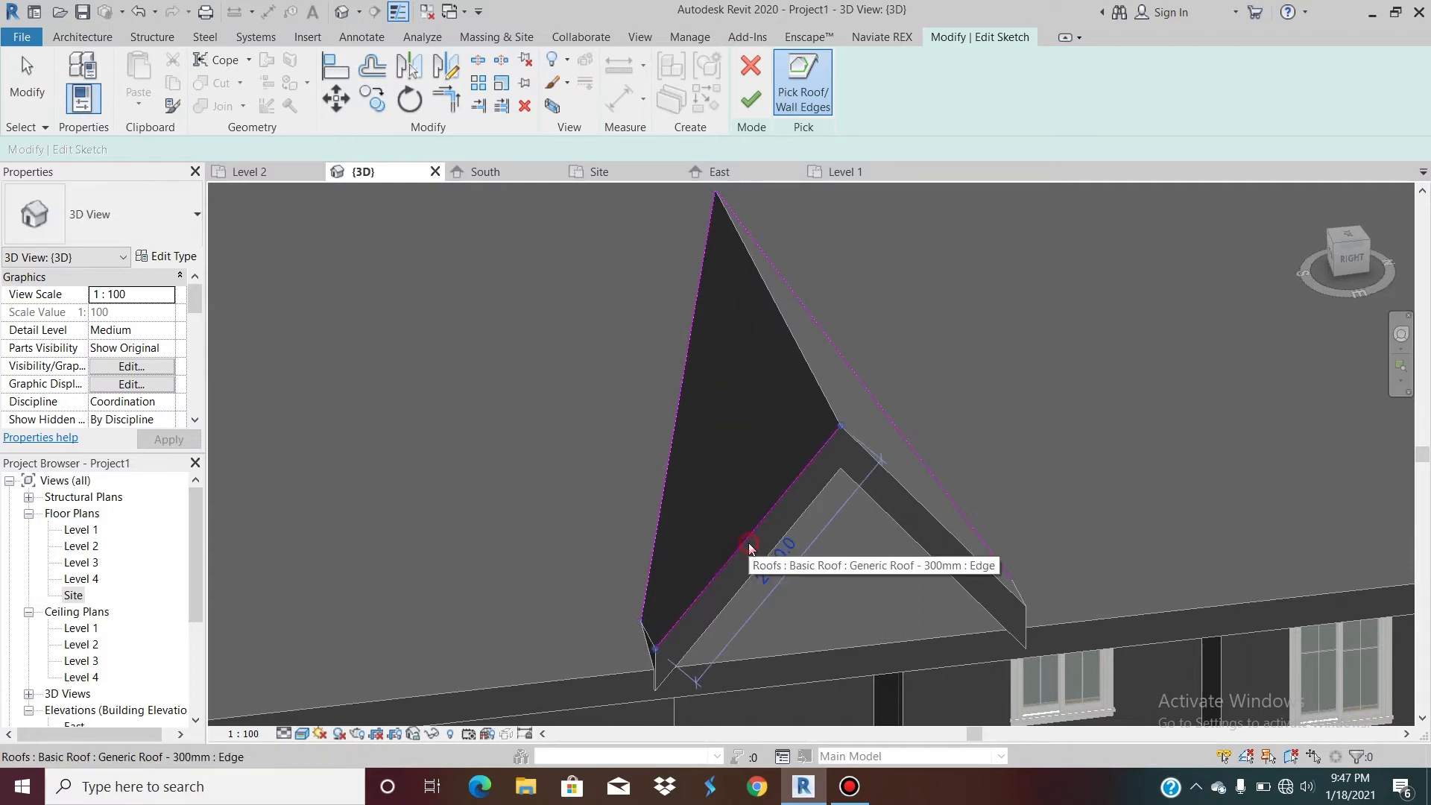
left_click(968, 550)
scroll(931, 561, "up", 2)
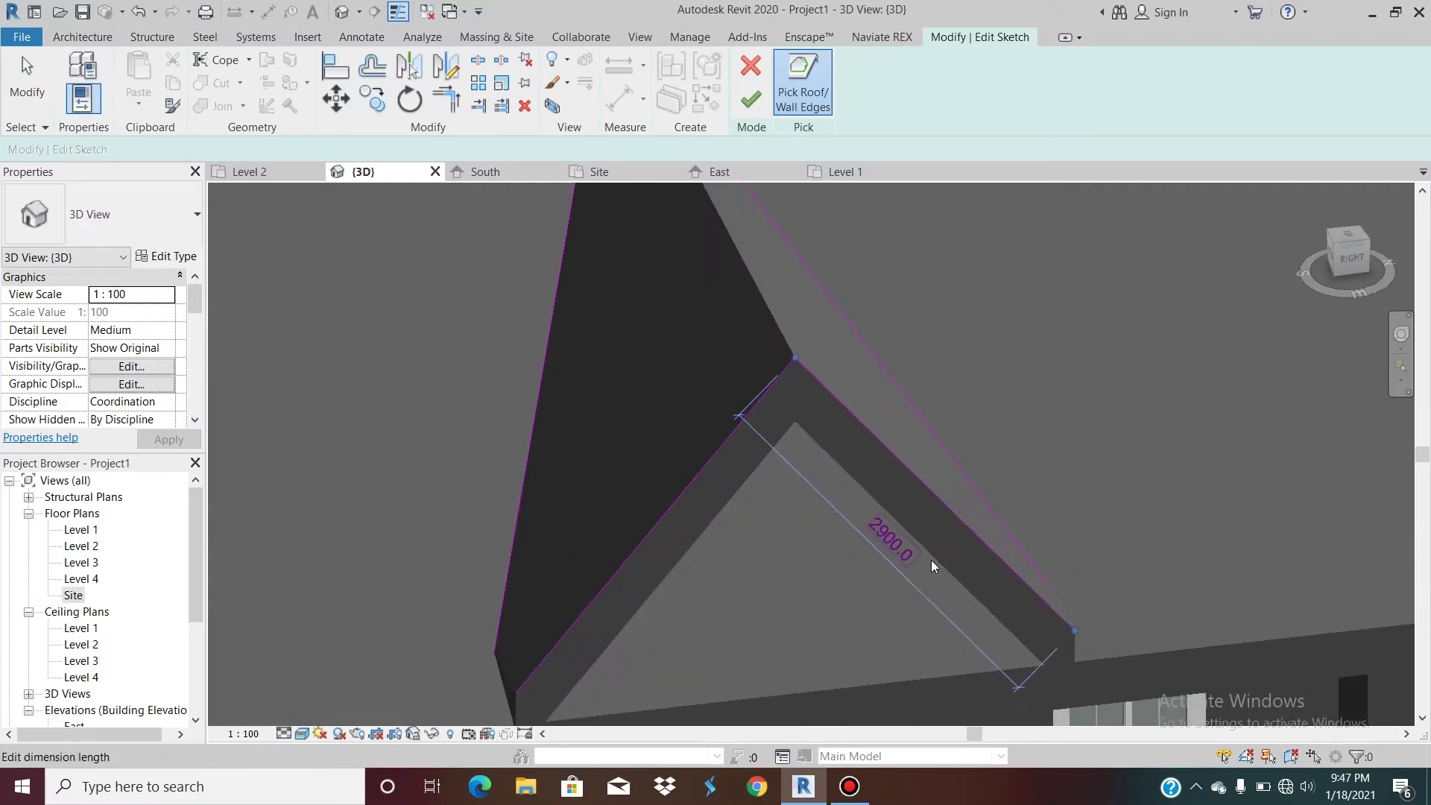
Step: Trim each sloping joint line to the small gable roof's matching front edge line and finish the dormer opening
middle_click_drag(932, 492, 932, 494, "shift")
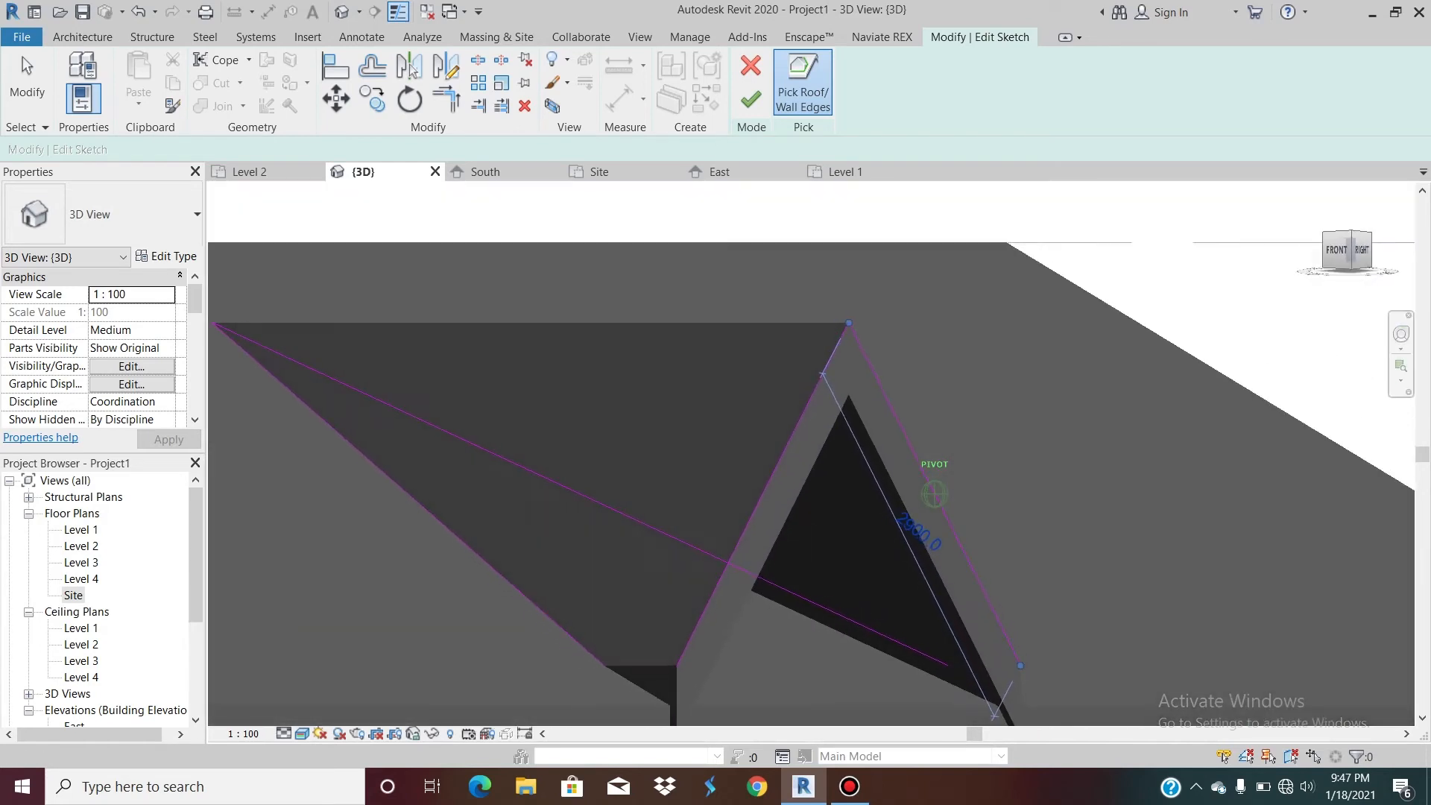
left_click(447, 99)
left_click(580, 644)
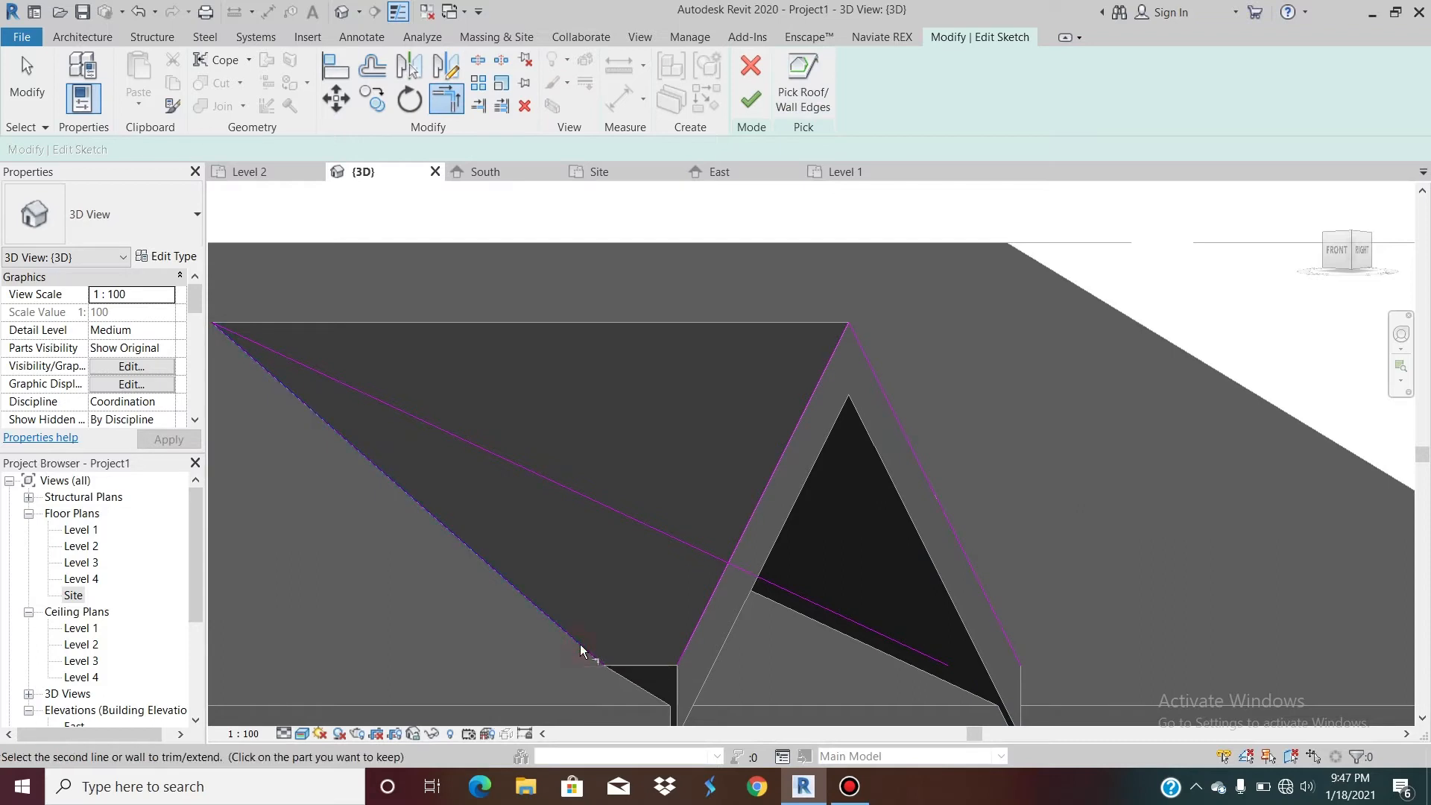
left_click(697, 616)
left_click(885, 631)
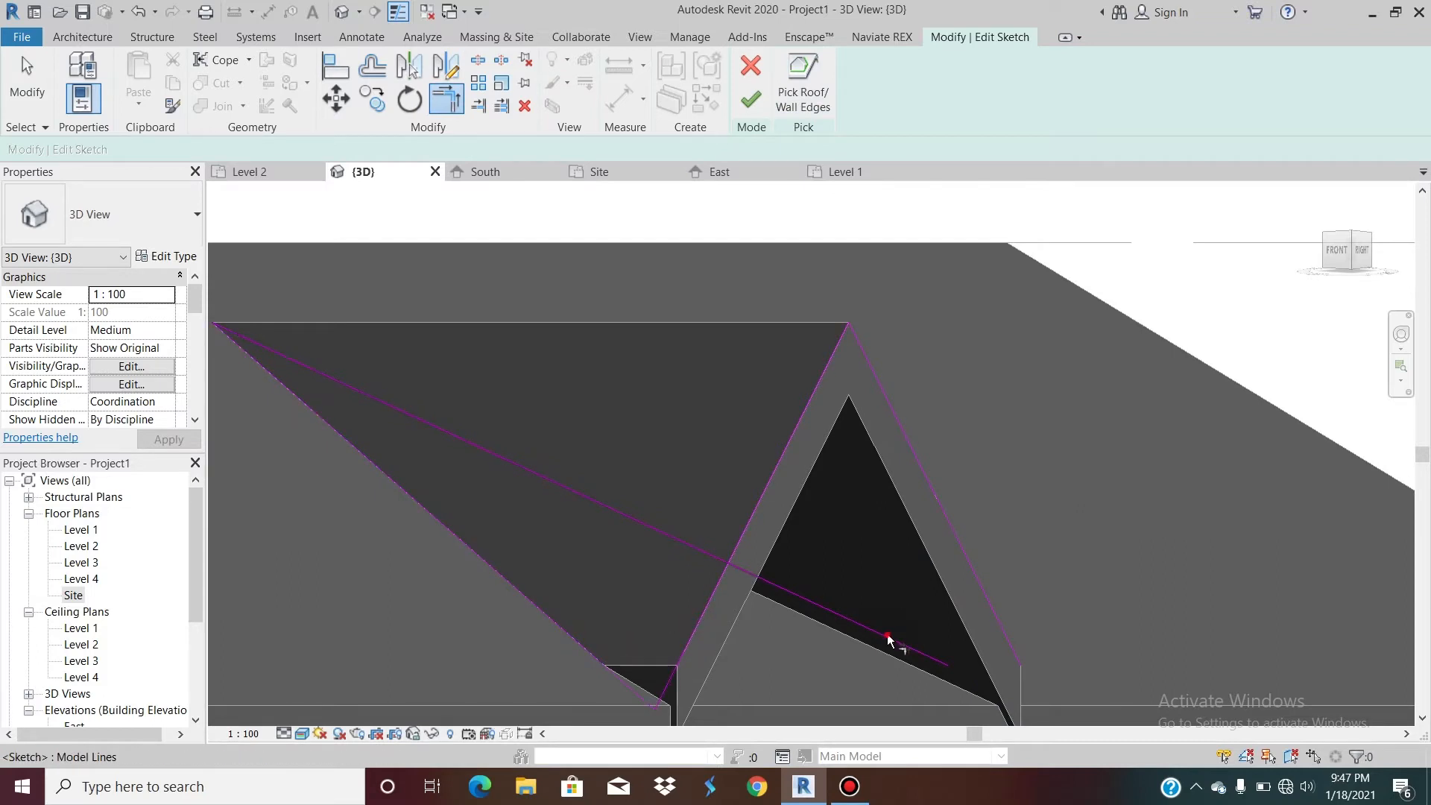
left_click(991, 608)
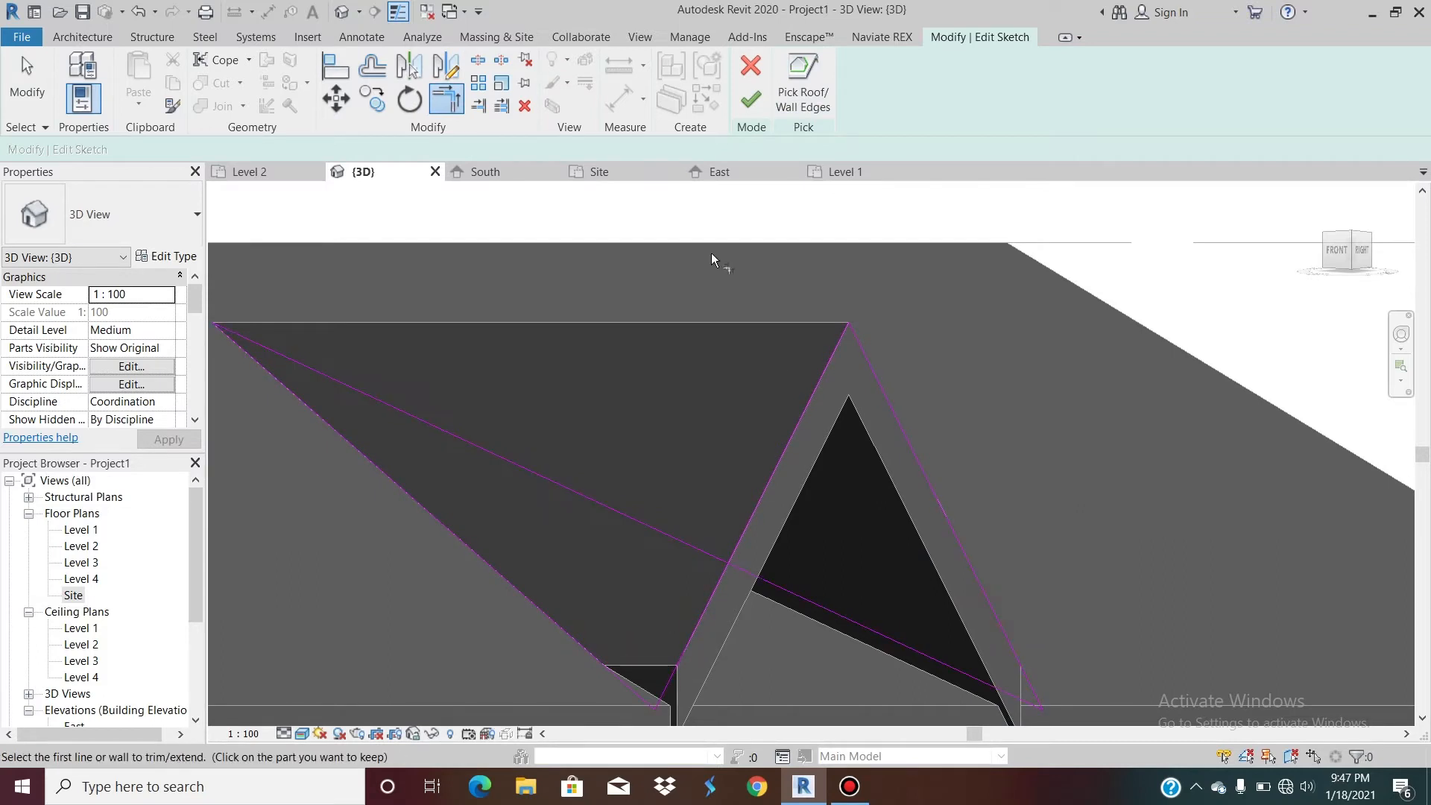
left_click(749, 101)
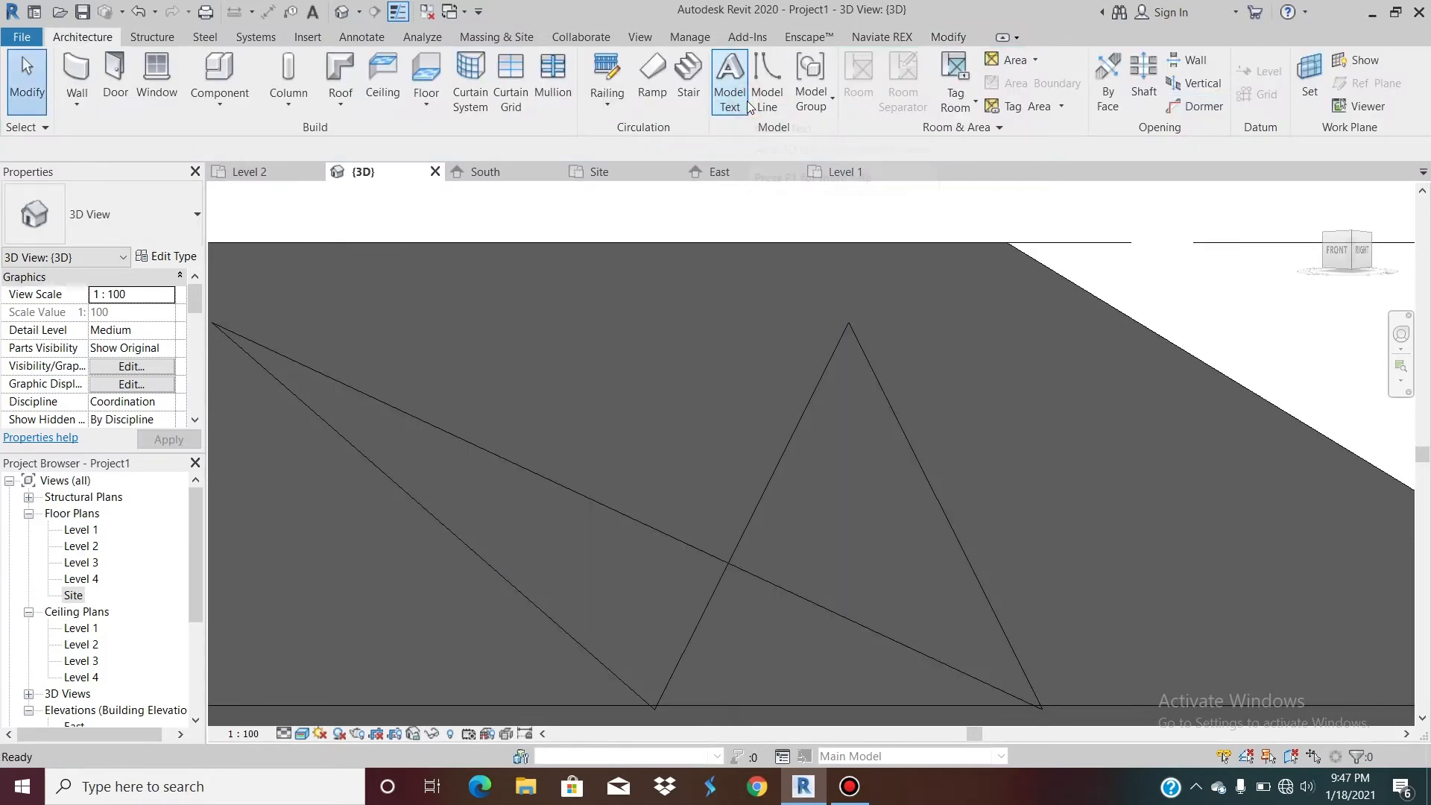
Step: Undo the dormer opening made in the small gable roof, including its boundary sketch
scroll(937, 324, "down", 2)
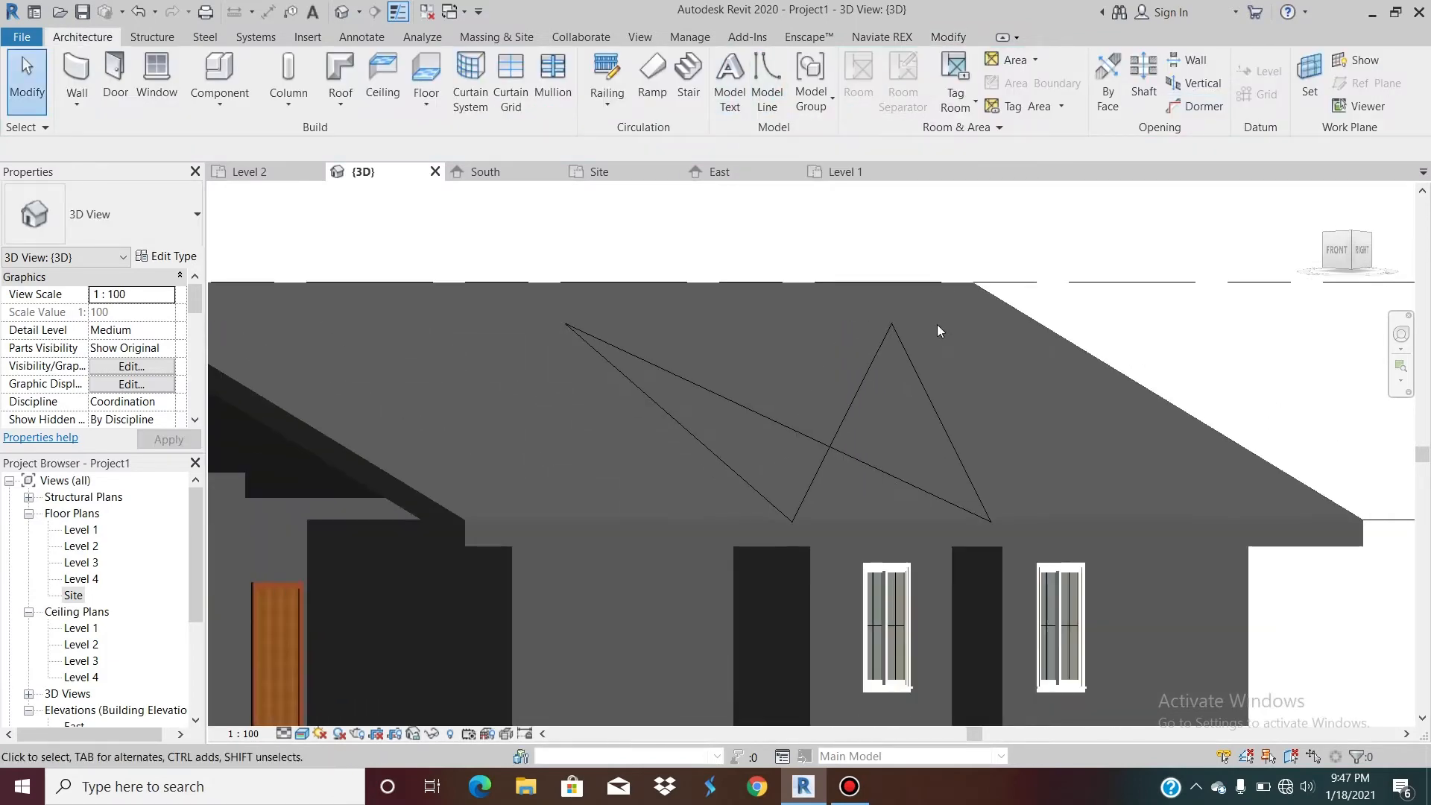
key("ctrl+z")
key("ctrl+z")
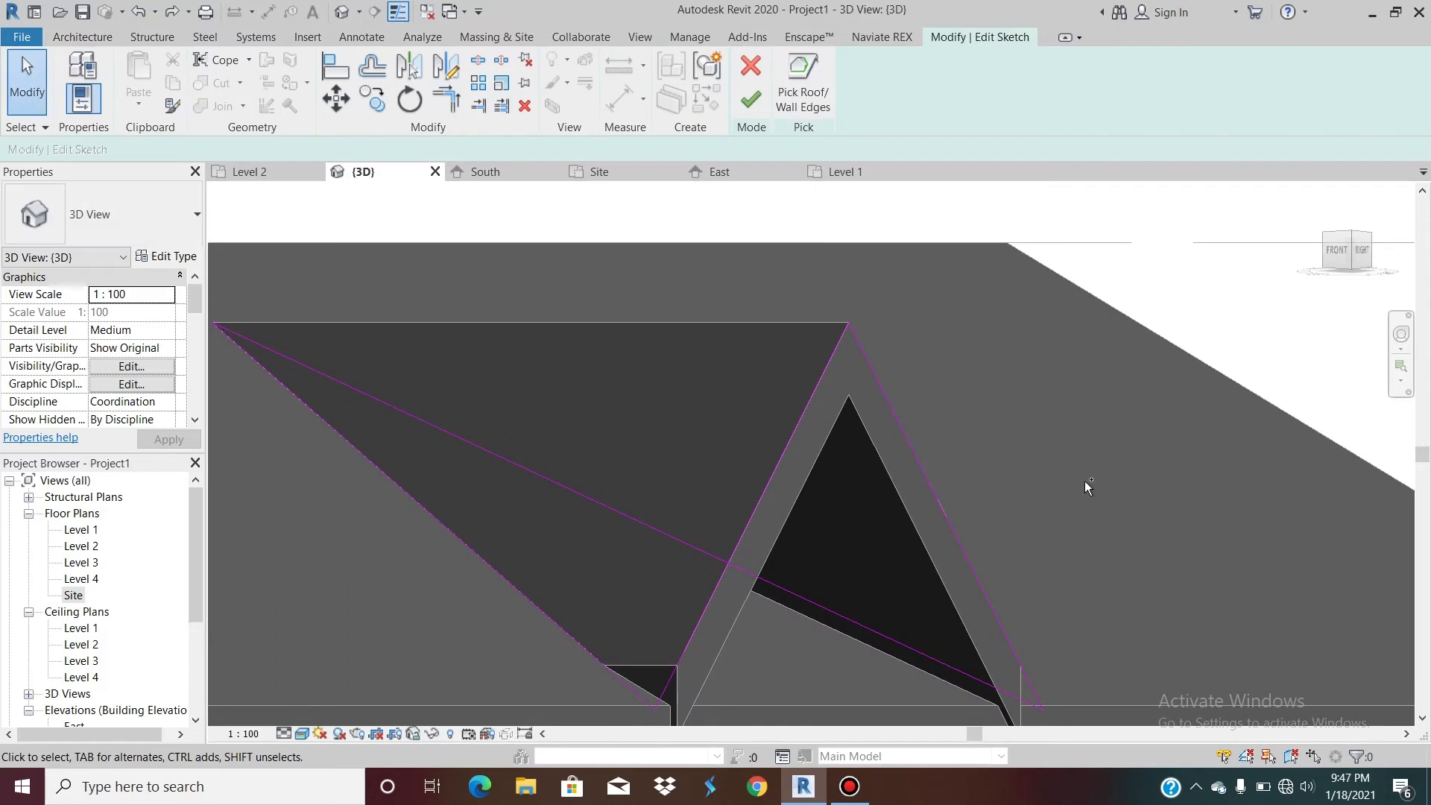
key("ctrl+y")
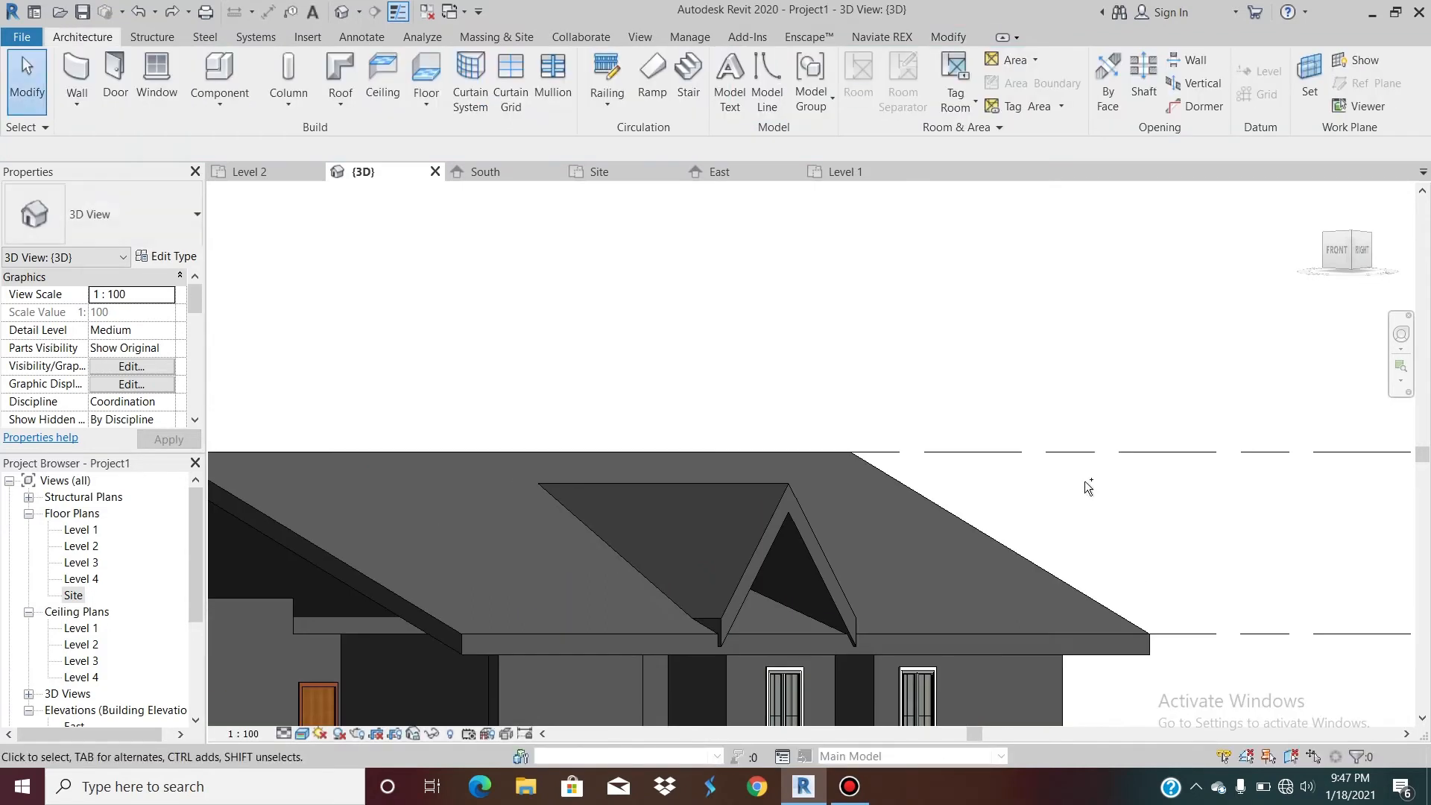
Step: Start a Dormer opening in the main roof and pick the small gable roof and the main roof's eave edge as boundaries
left_click(1195, 106)
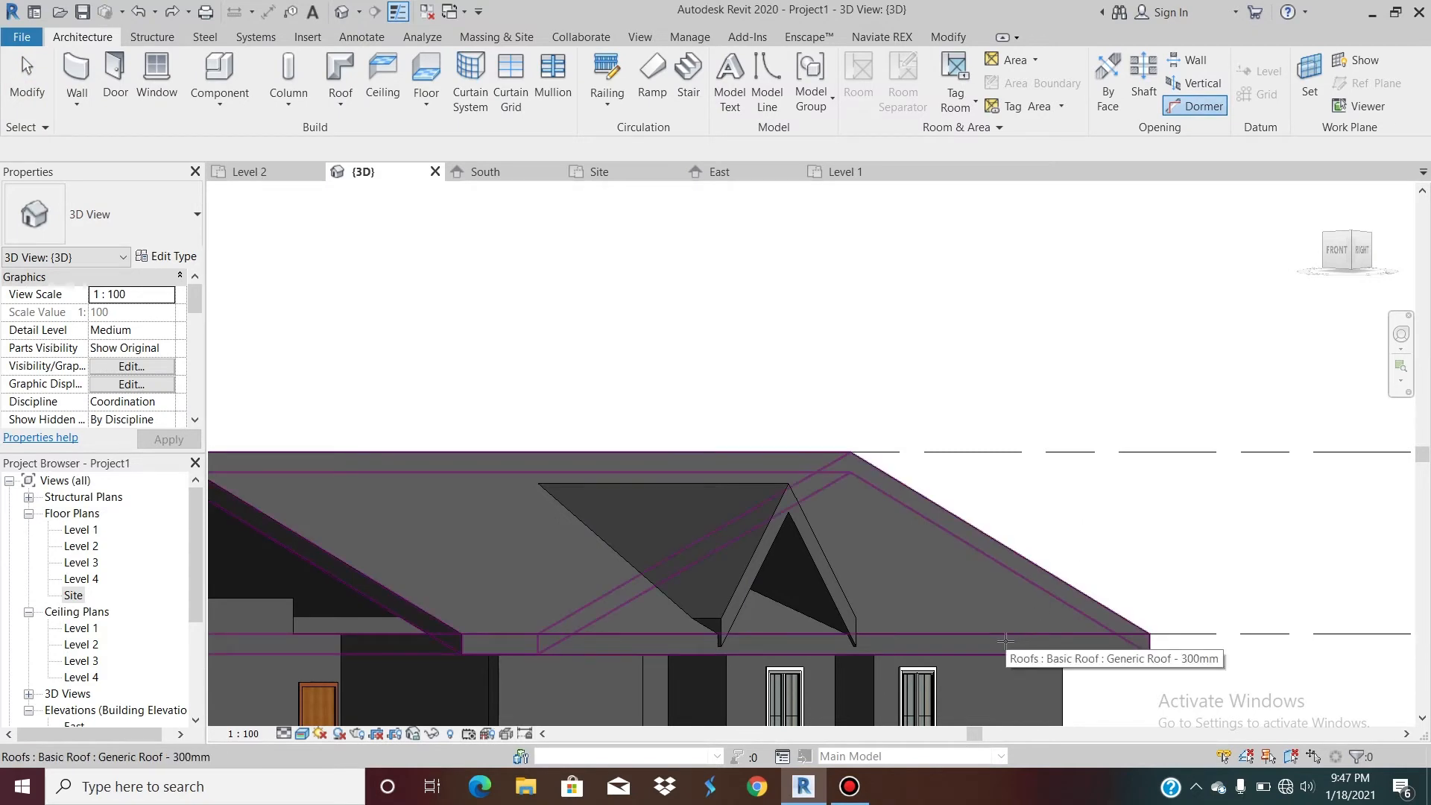
left_click(1005, 640)
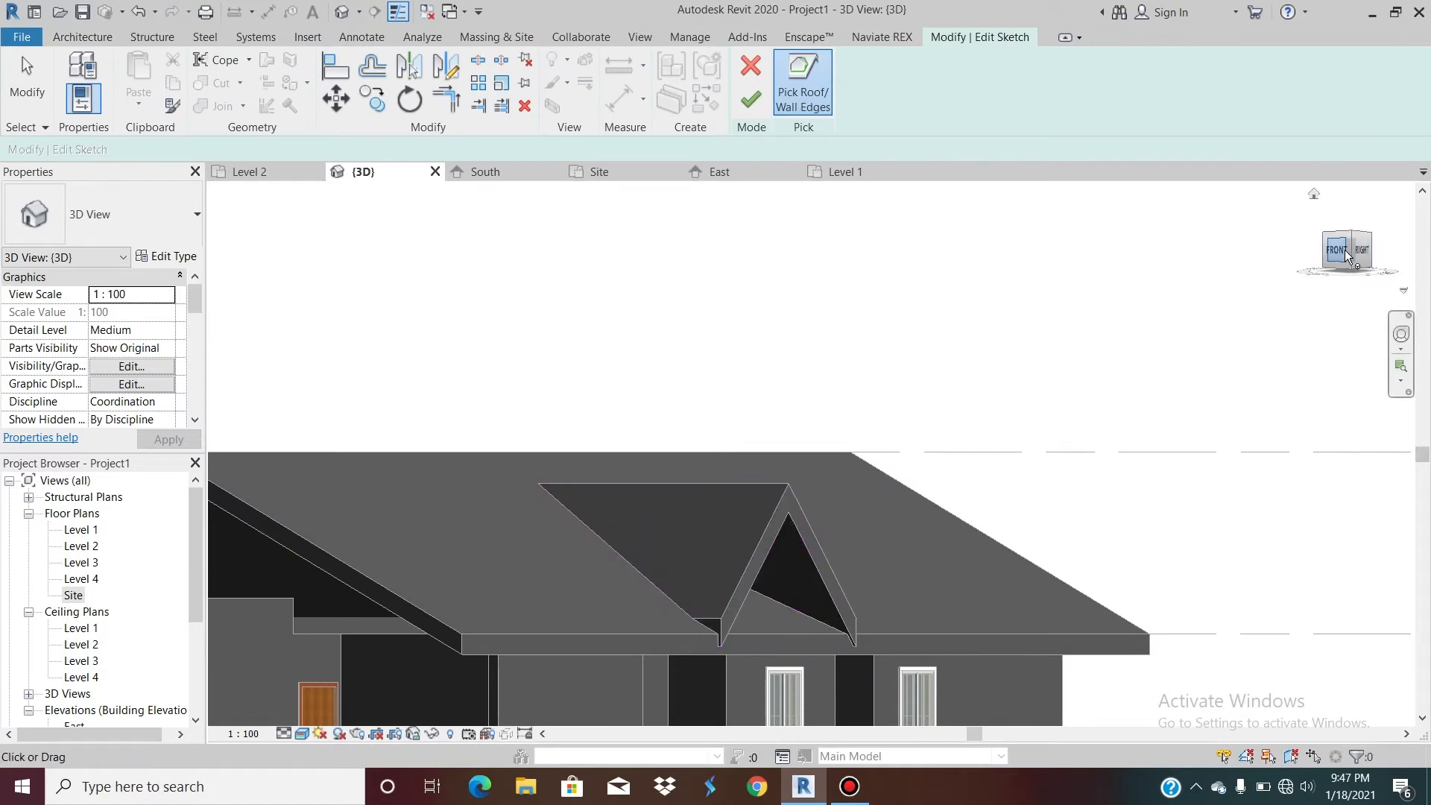
left_click_drag(1346, 253, 1350, 283)
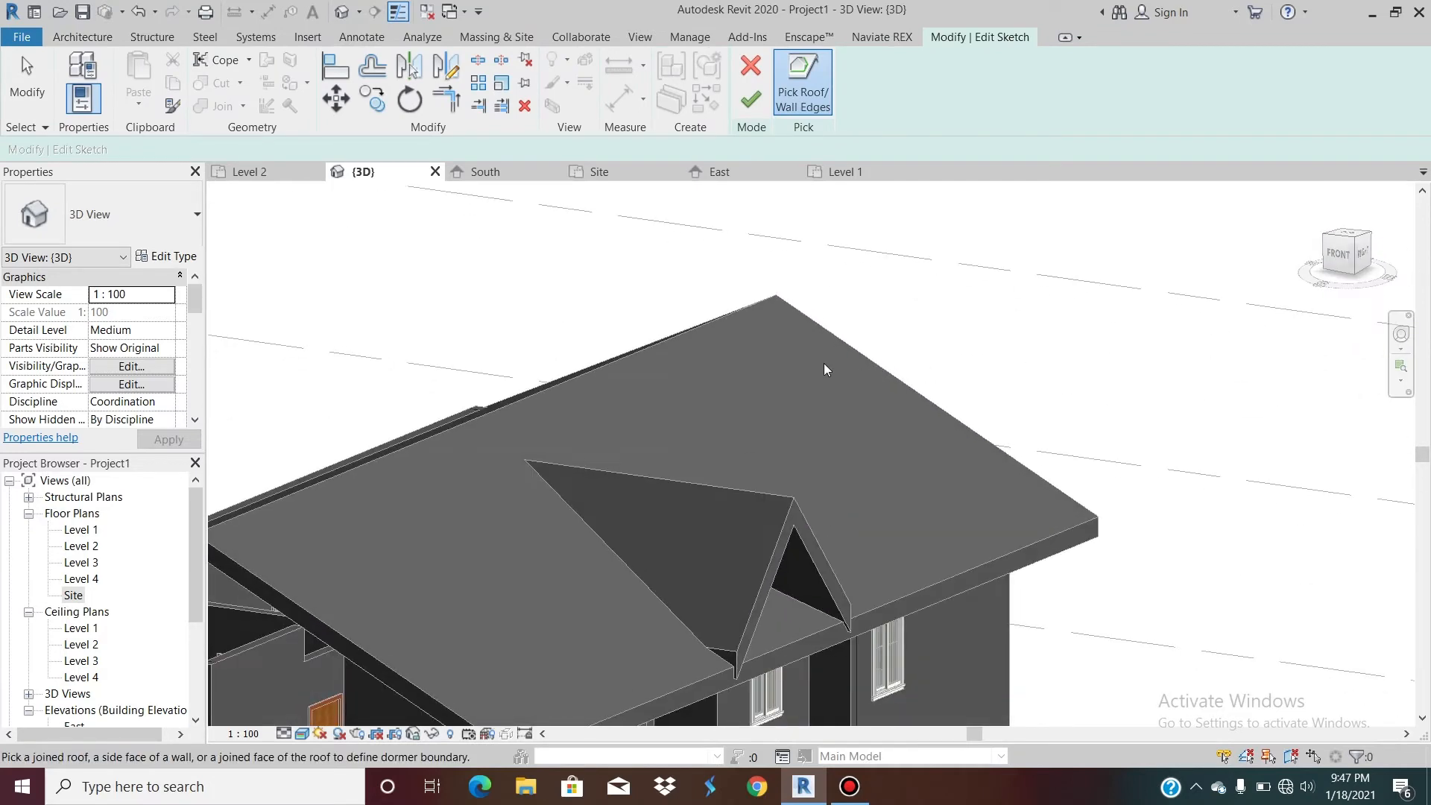
left_click(668, 607)
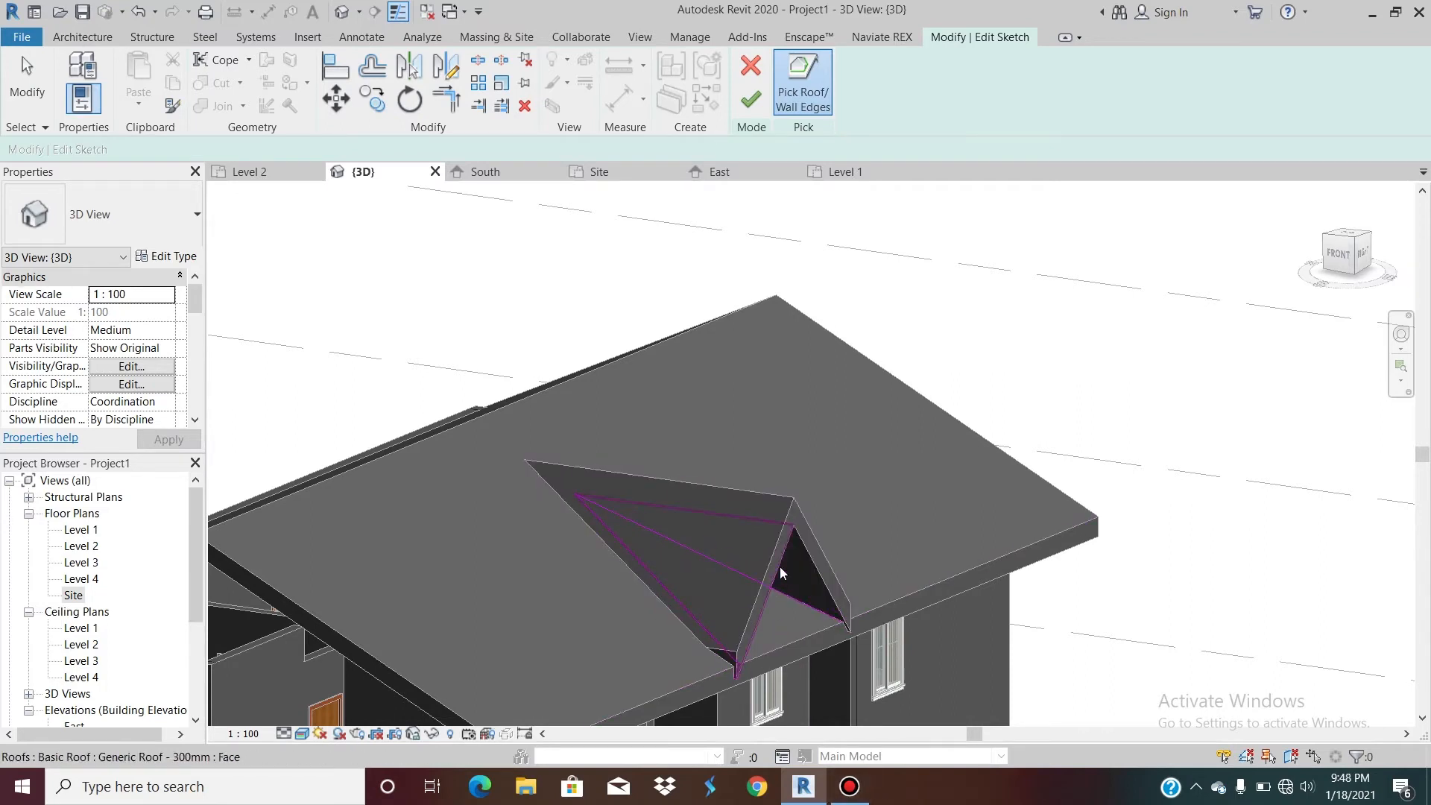
scroll(792, 668, "up", 3)
scroll(792, 669, "up", 2)
scroll(874, 577, "up", 2)
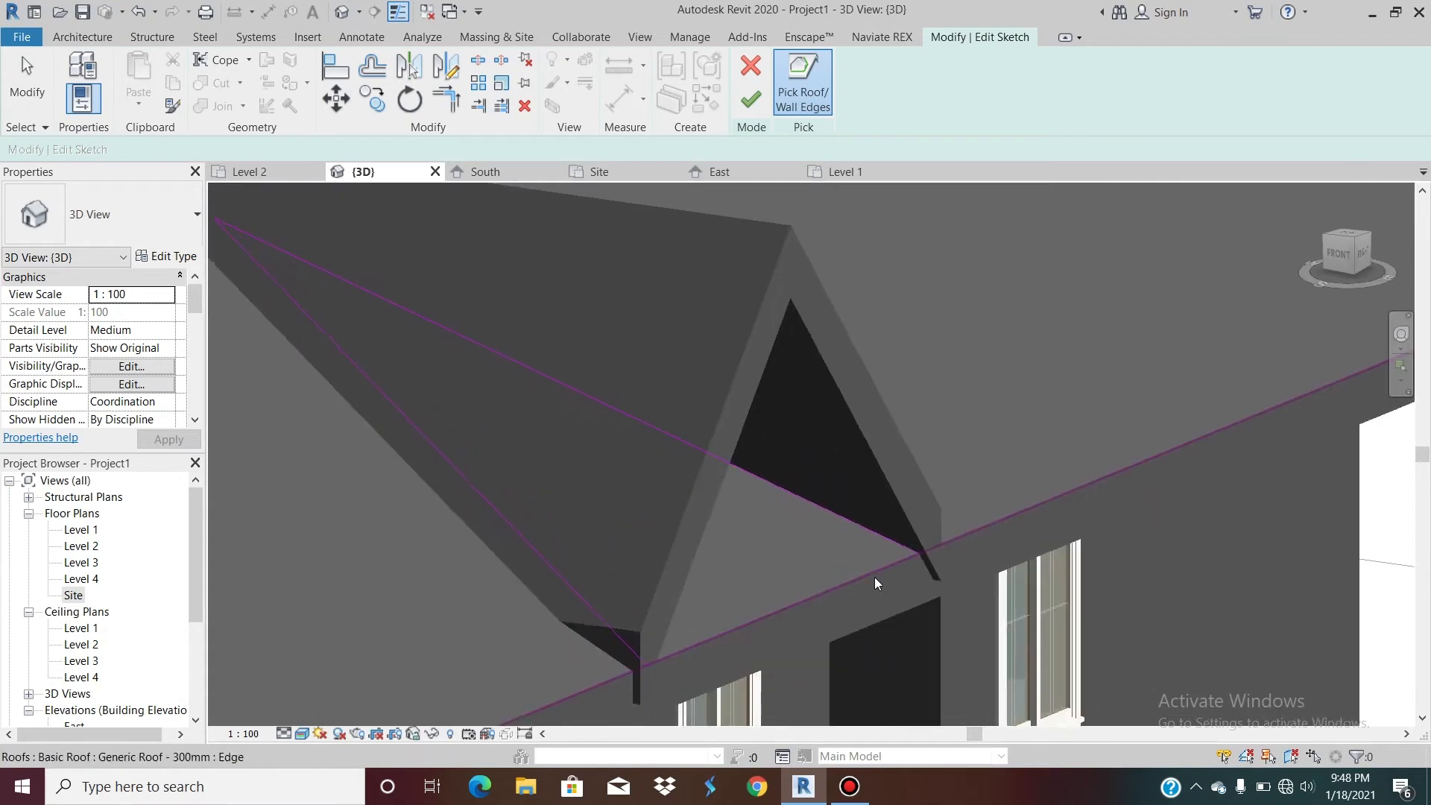
left_click(875, 577)
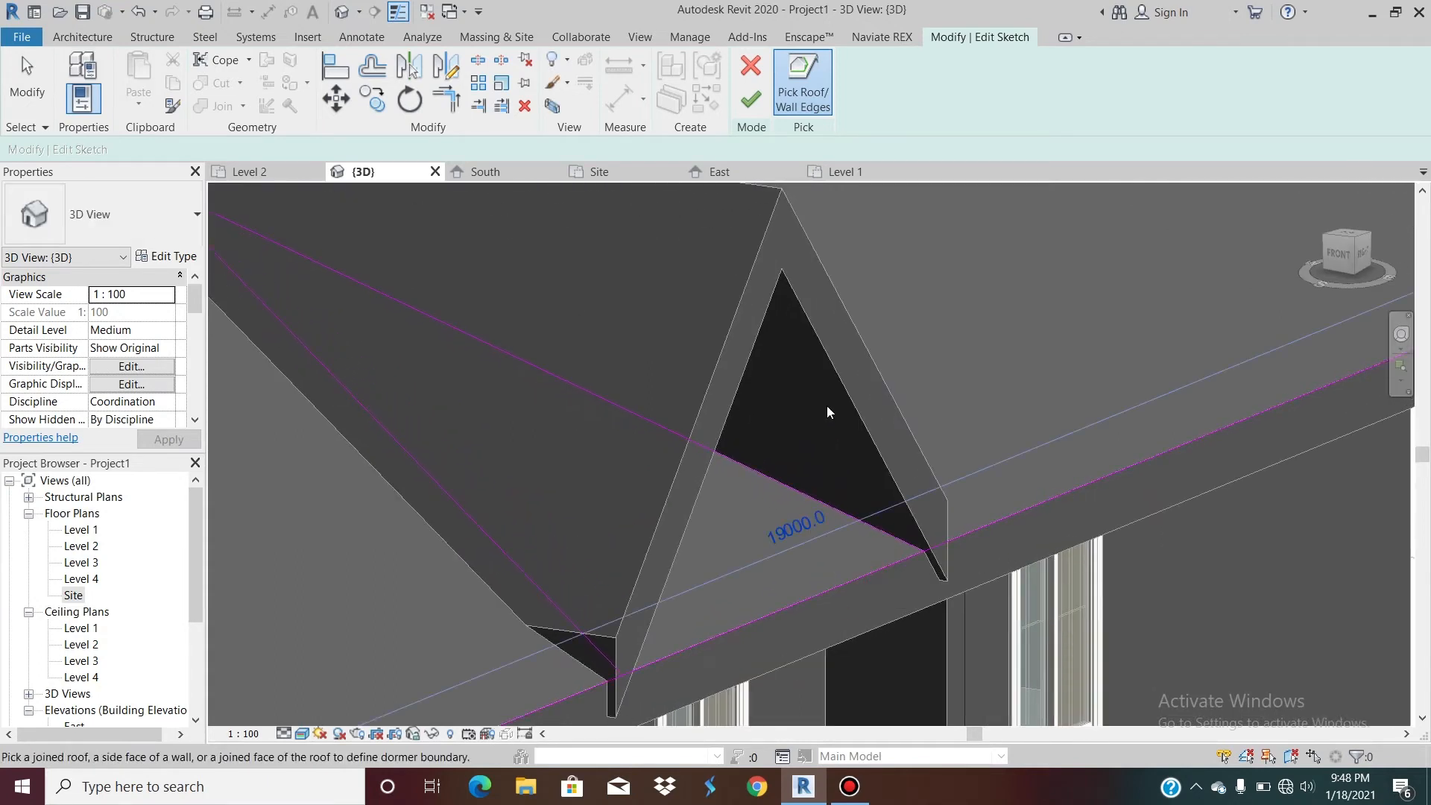
Step: Trim the eave line to both joint lines to close the triangular boundary, and finish the dormer opening
left_click(446, 99)
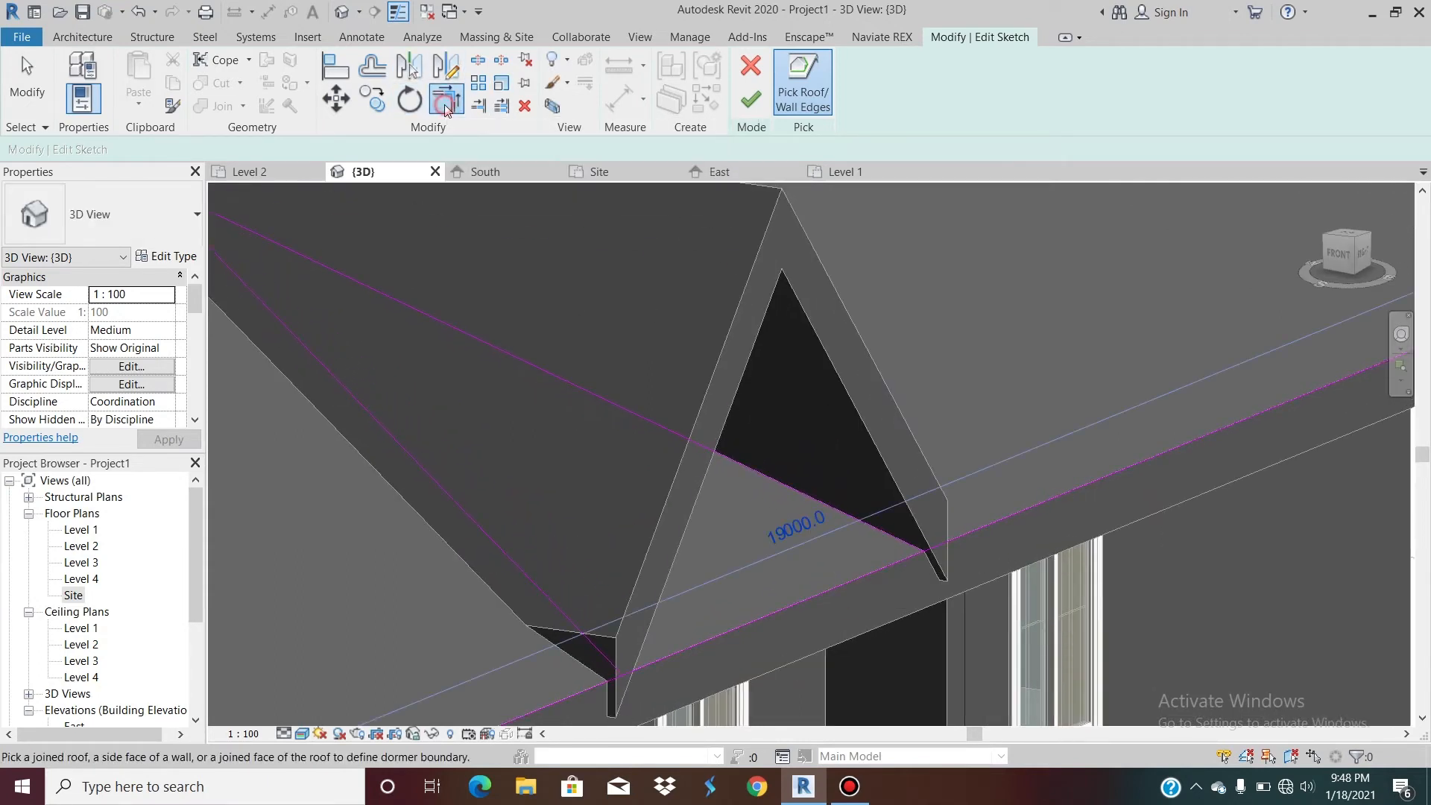
left_click(871, 530)
left_click(873, 570)
left_click(732, 632)
left_click(568, 610)
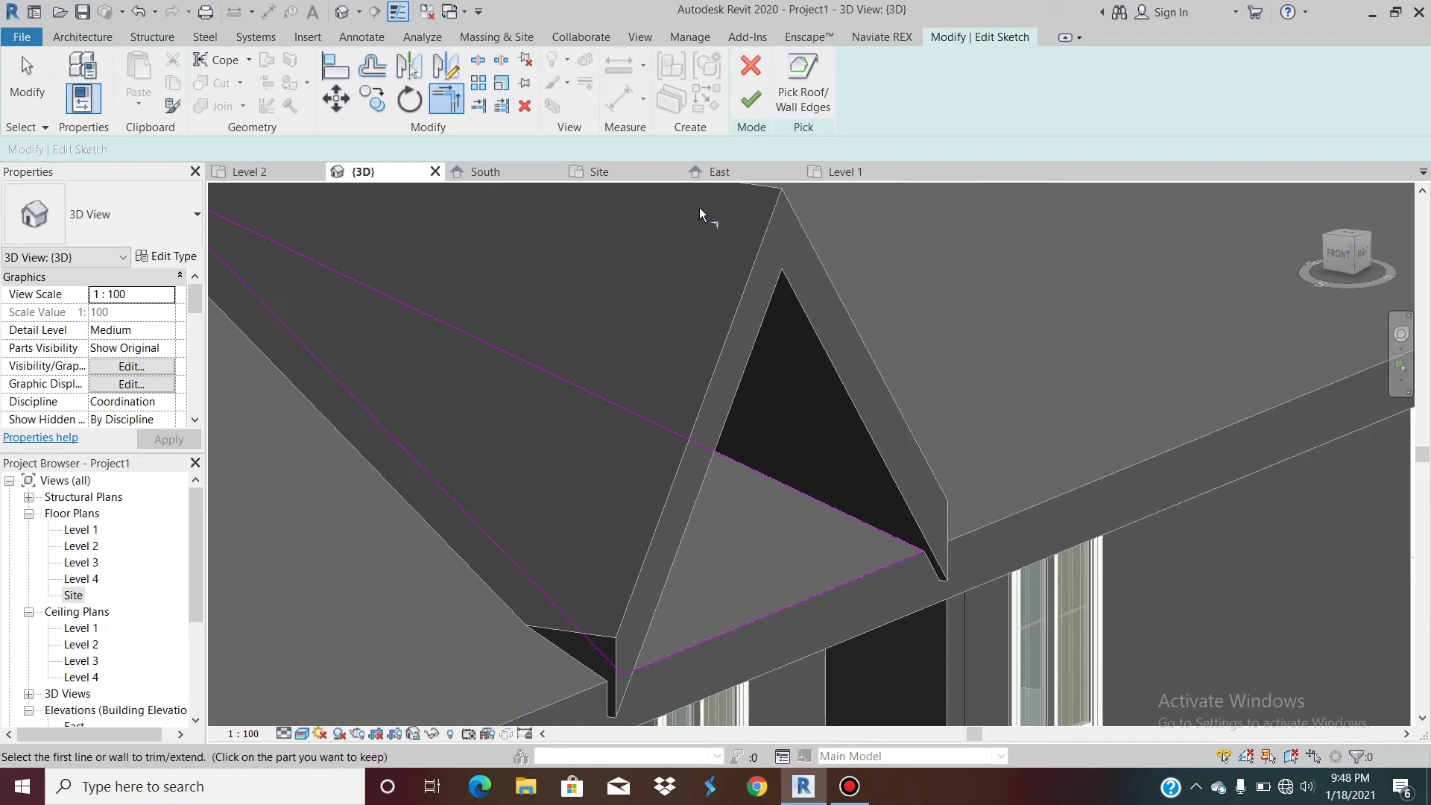
left_click(749, 101)
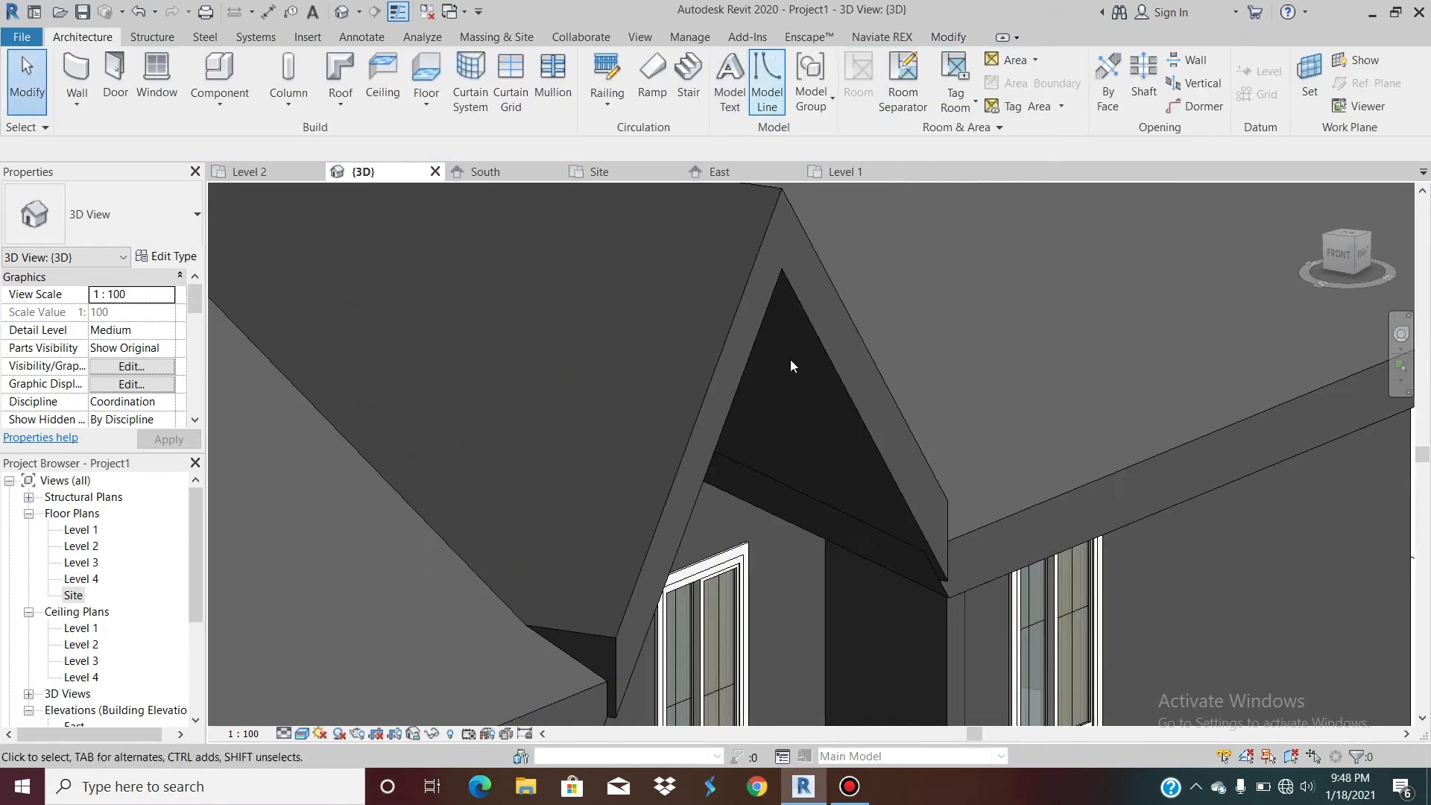
scroll(790, 361, "down", 4)
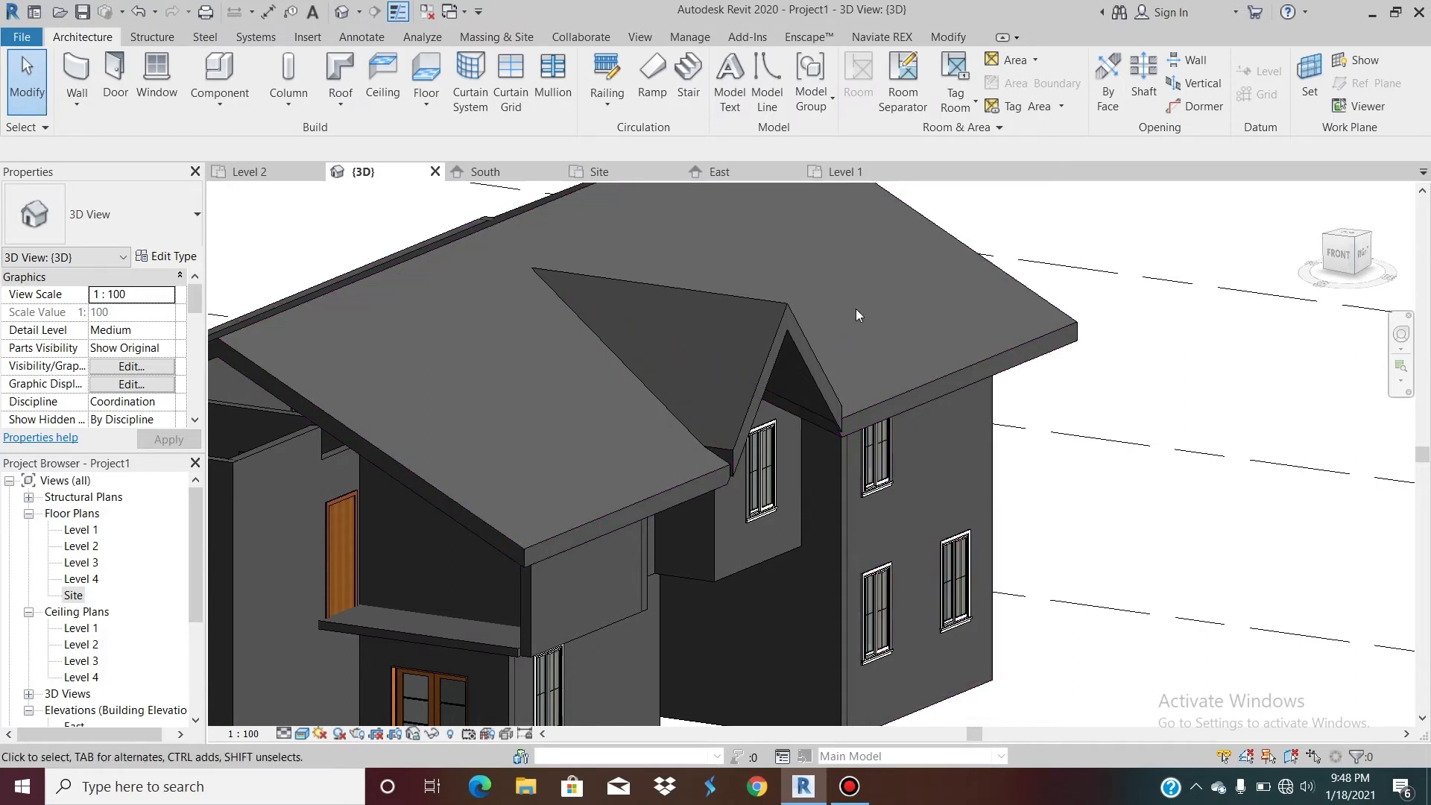
scroll(856, 308, "down", 2)
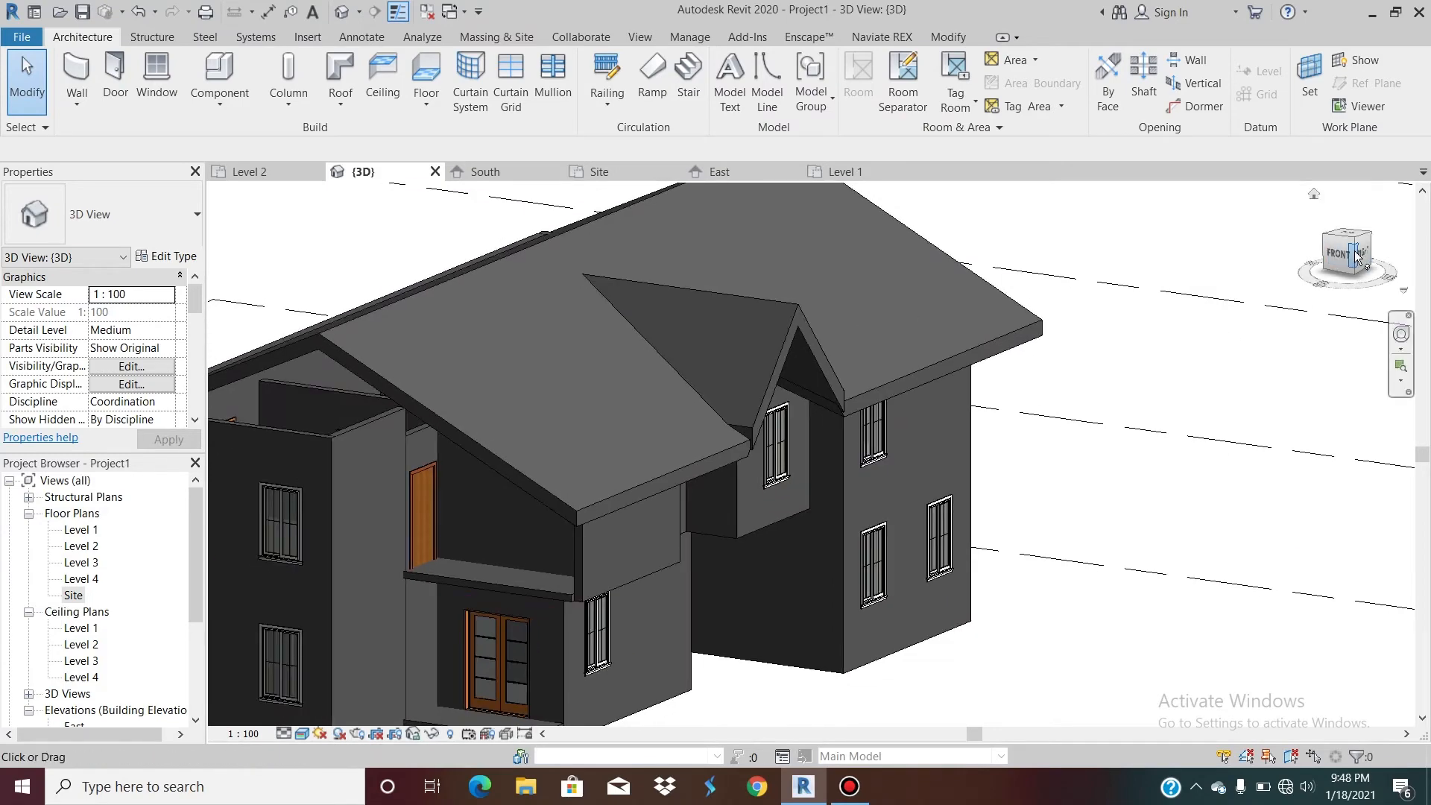
mouse_move(1354, 257)
left_mouse_down()
mouse_move(1318, 249)
mouse_move(1293, 274)
mouse_move(1333, 201)
mouse_move(1353, 242)
mouse_move(1309, 252)
mouse_move(1310, 220)
mouse_move(1348, 233)
mouse_move(1323, 240)
mouse_move(1358, 291)
mouse_move(1368, 262)
mouse_move(1340, 239)
mouse_move(1354, 251)
left_mouse_up()
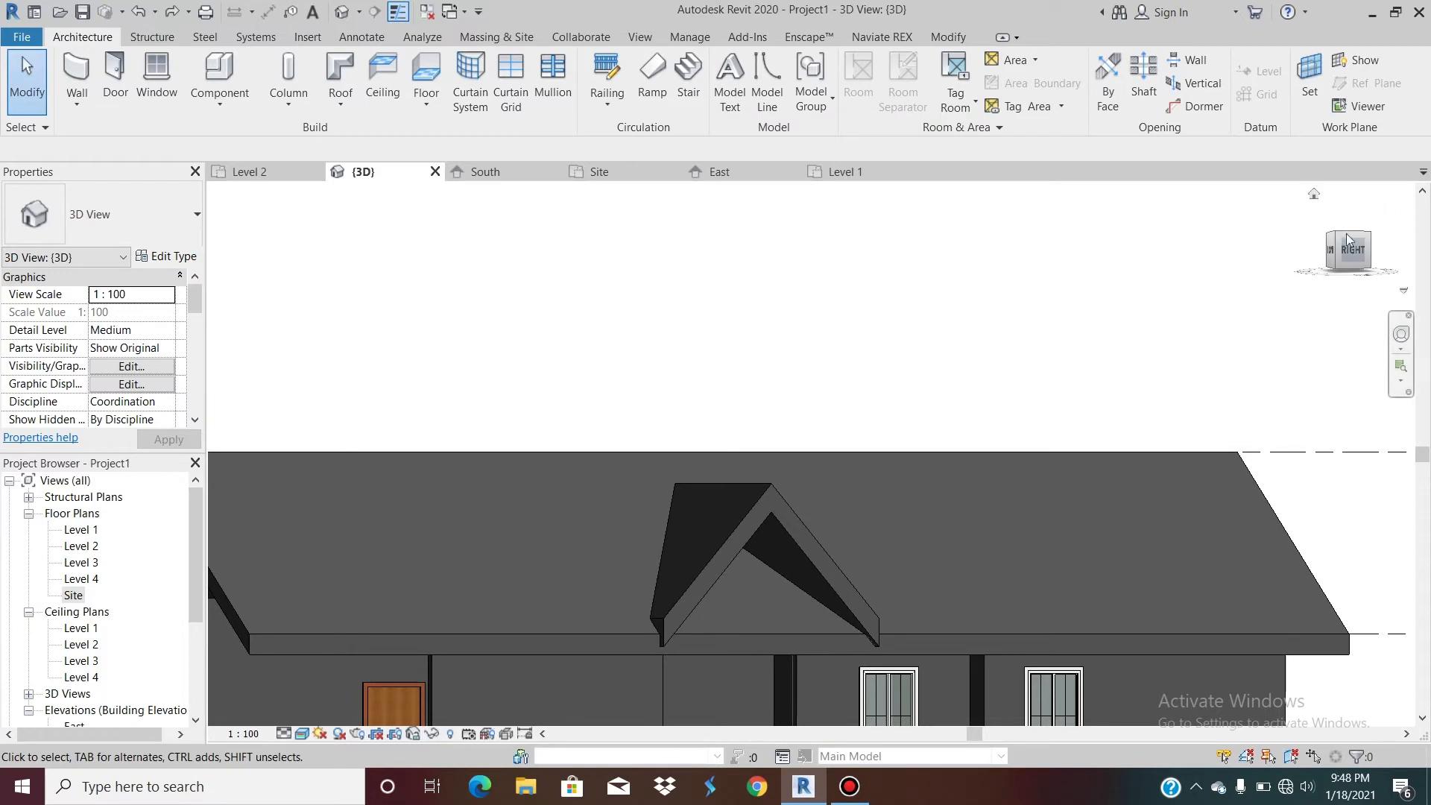
Step: Create a Dormer opening in the main roof, bounded by the small gable roof's joint lines and the main roof's eave edge
left_click(1346, 266)
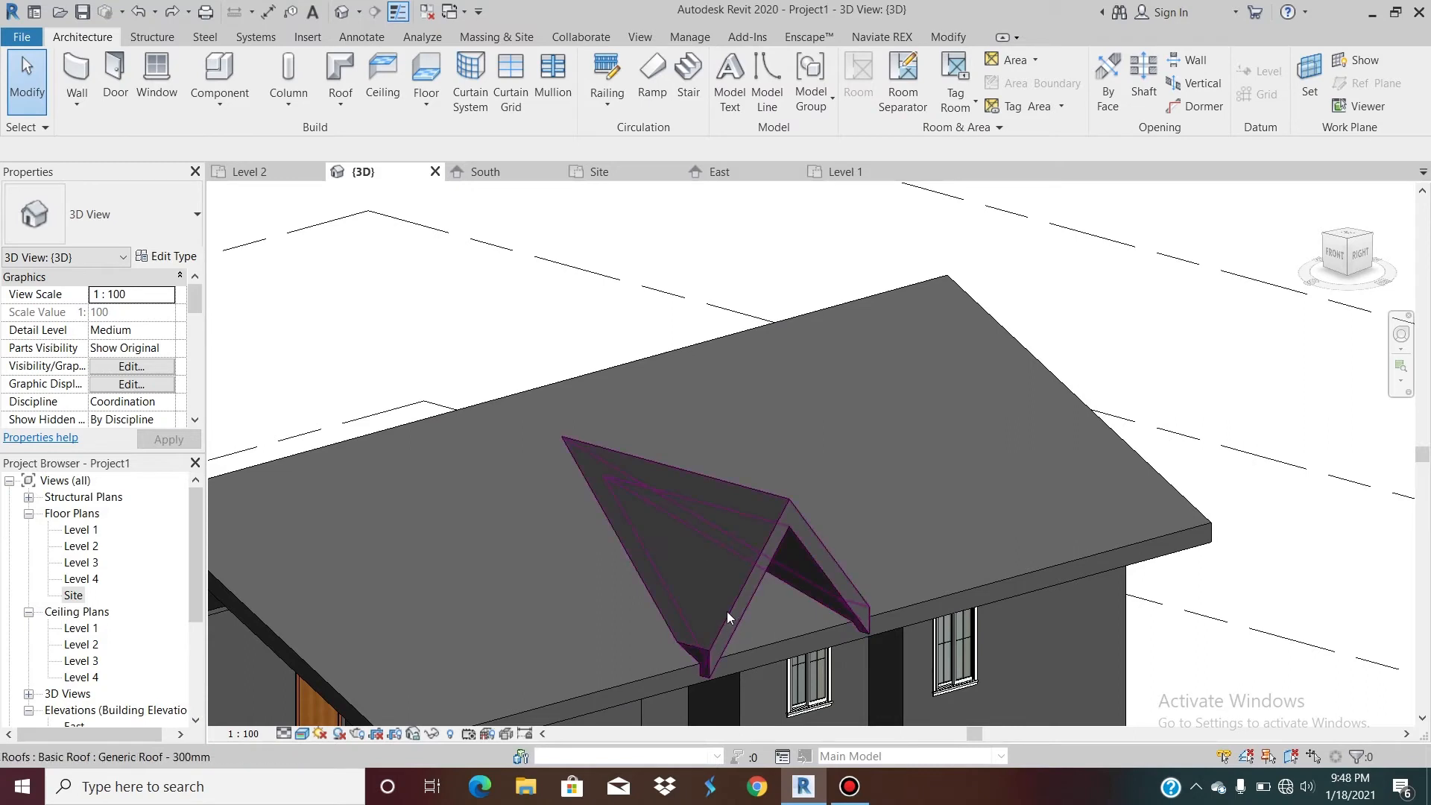
left_click(1211, 106)
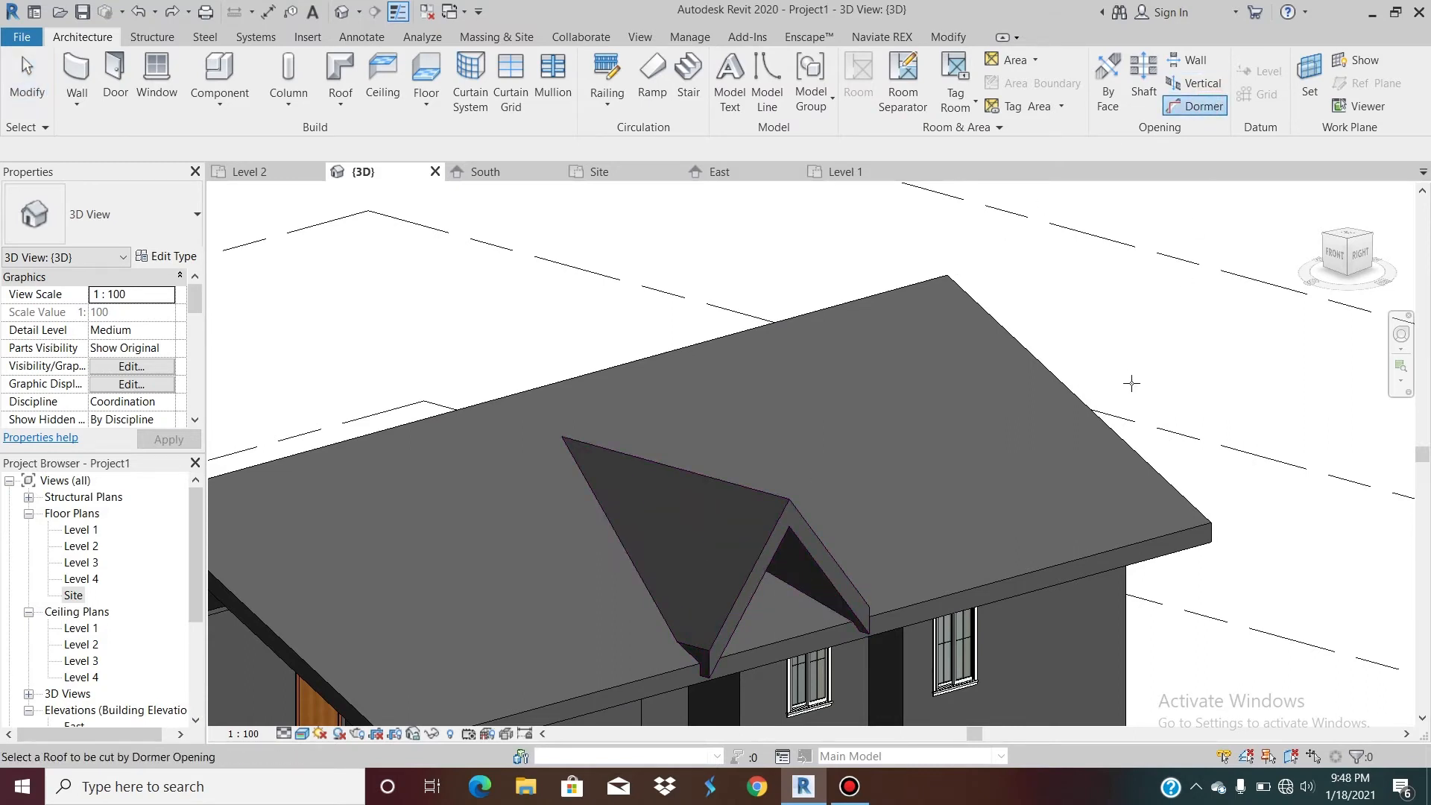
left_click(1053, 371)
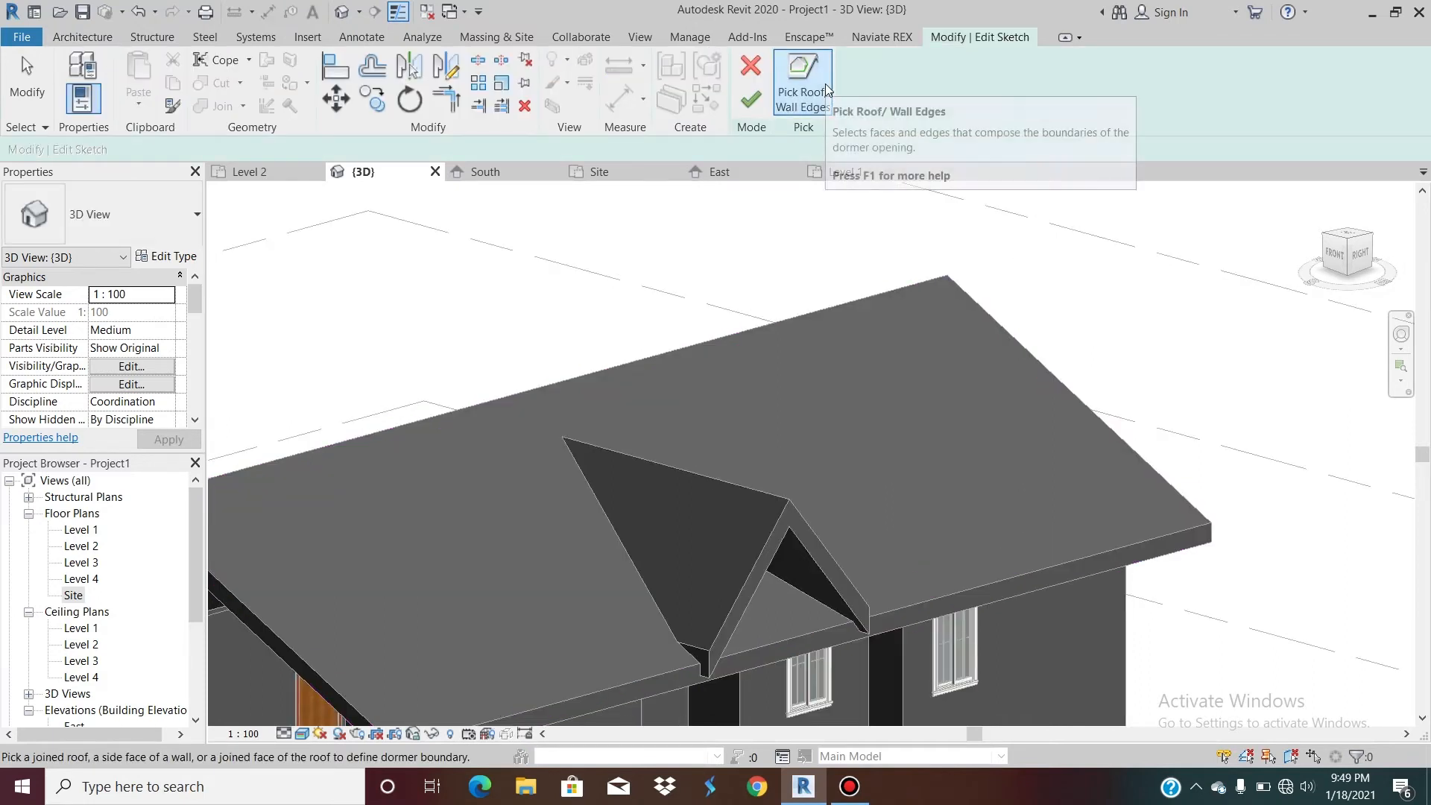
left_click(775, 509)
left_click(763, 646)
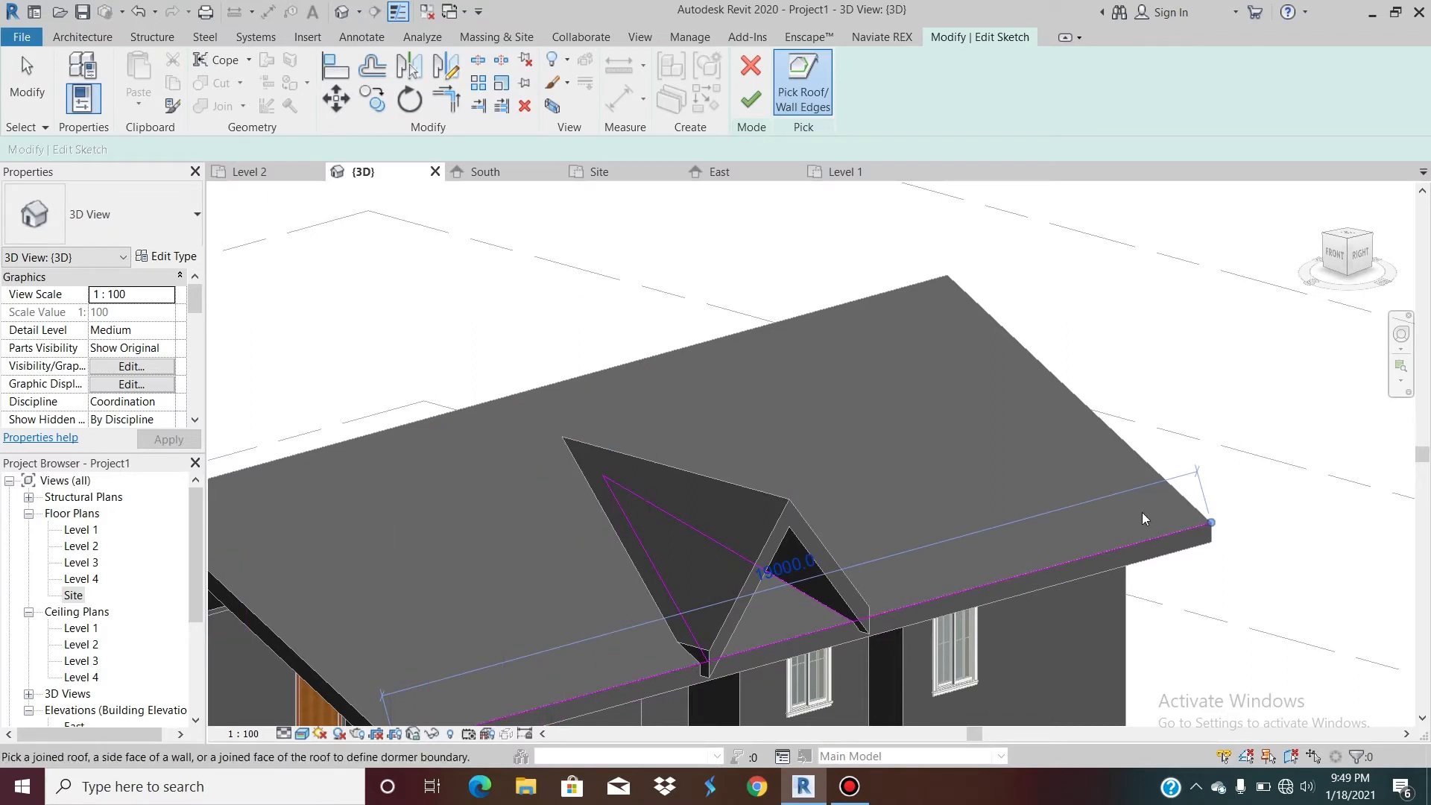
Step: Trim the eave boundary line to the two joint lines so they form a closed triangle, and finish the dormer sketch
left_click(446, 97)
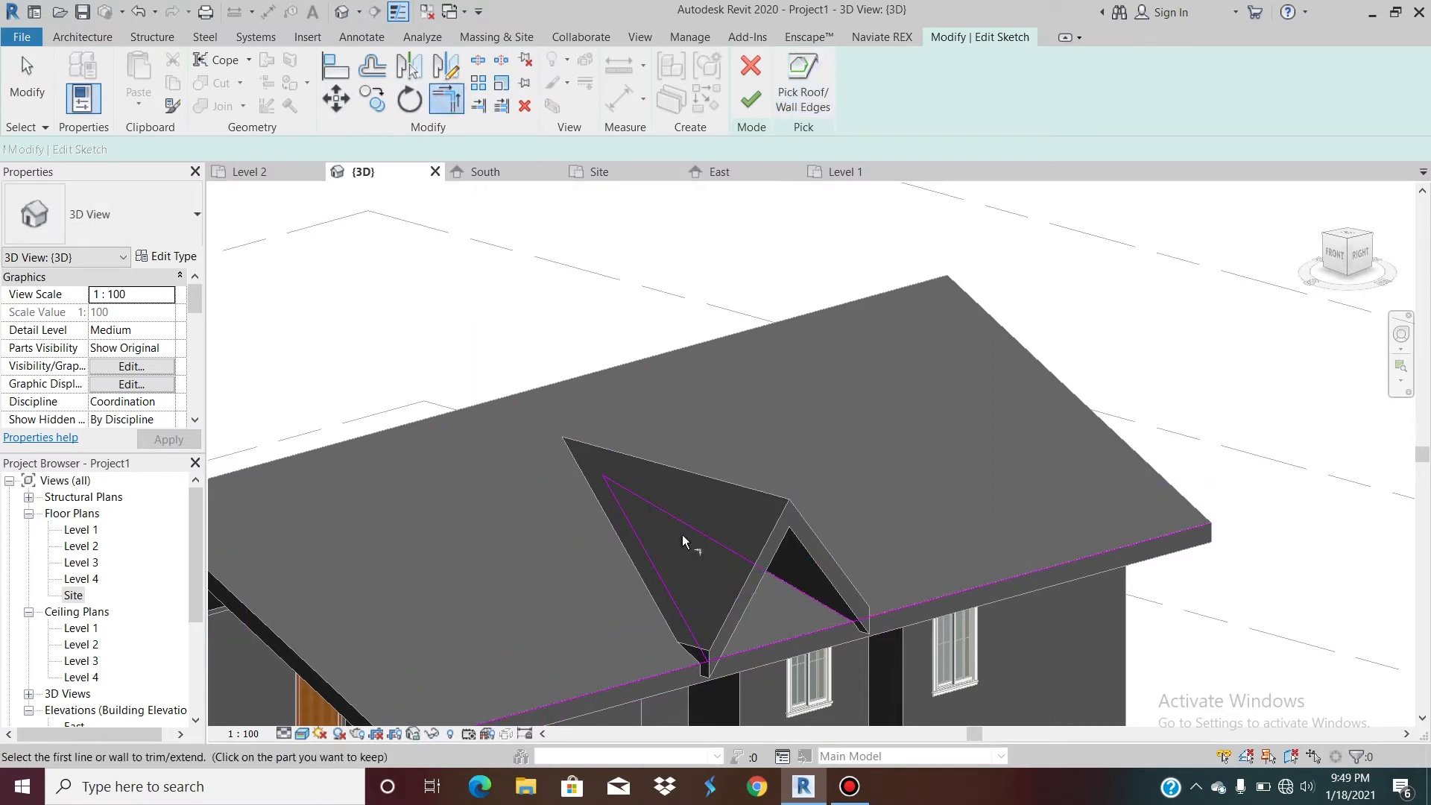
left_click(682, 607)
left_click(754, 649)
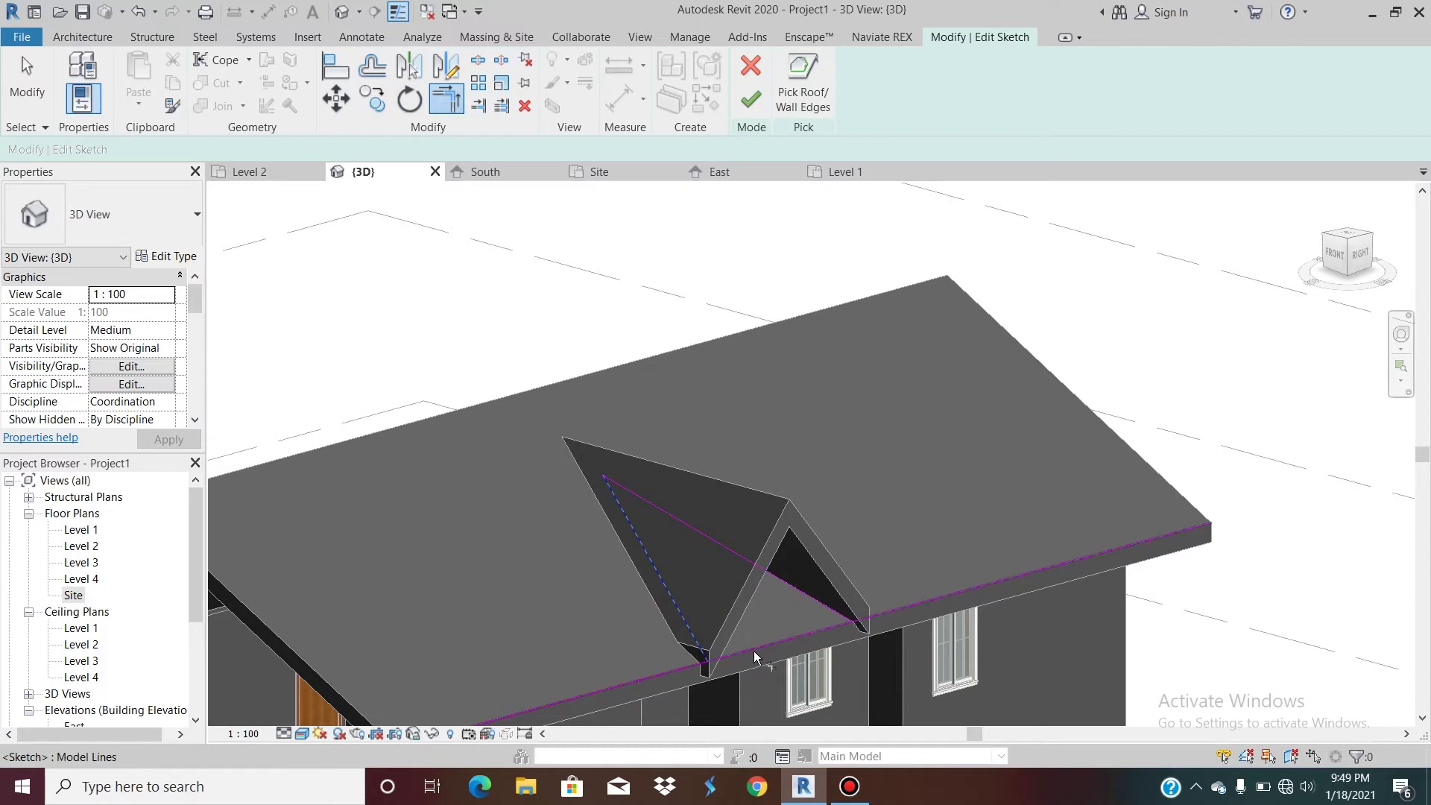
left_click(802, 588)
left_click(808, 634)
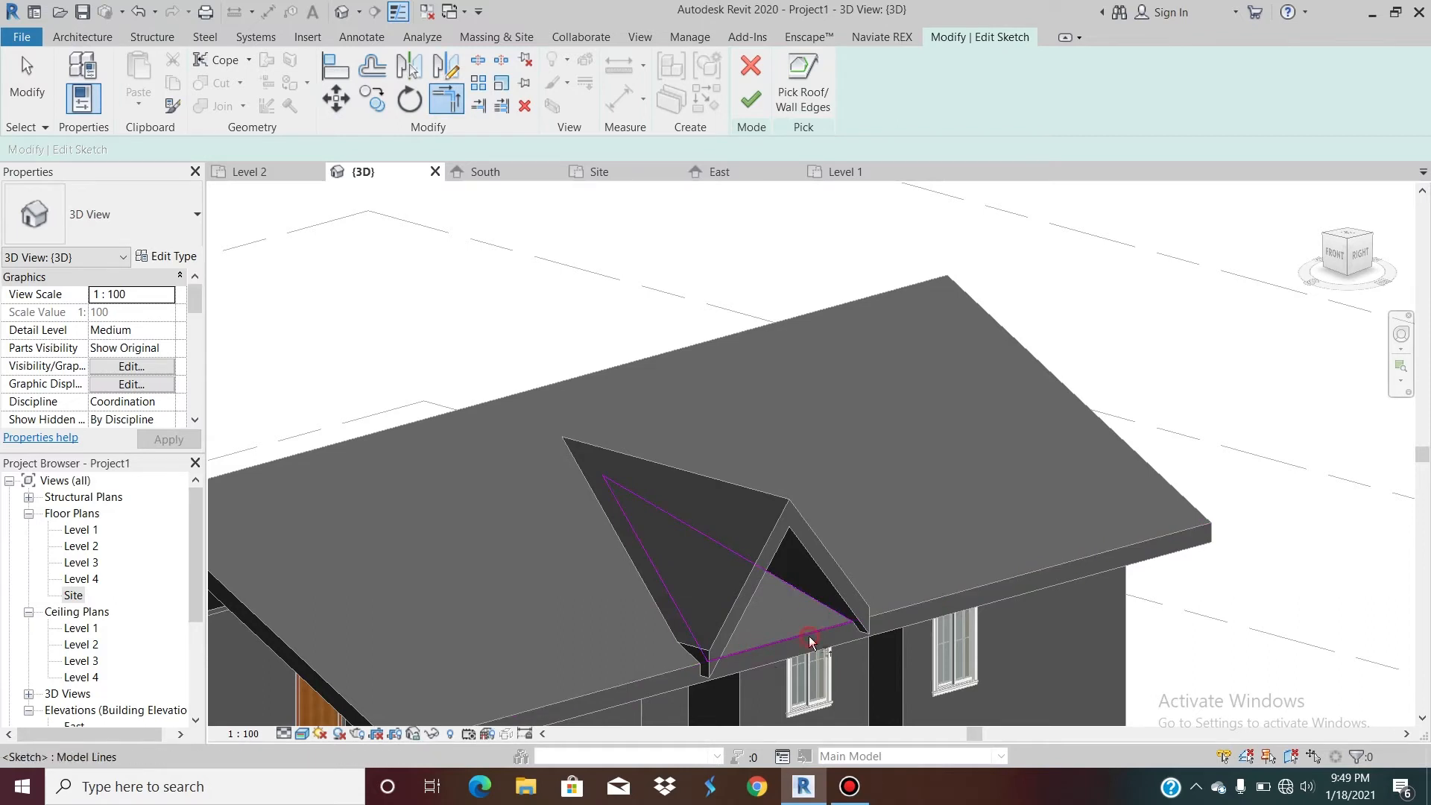
left_click(750, 98)
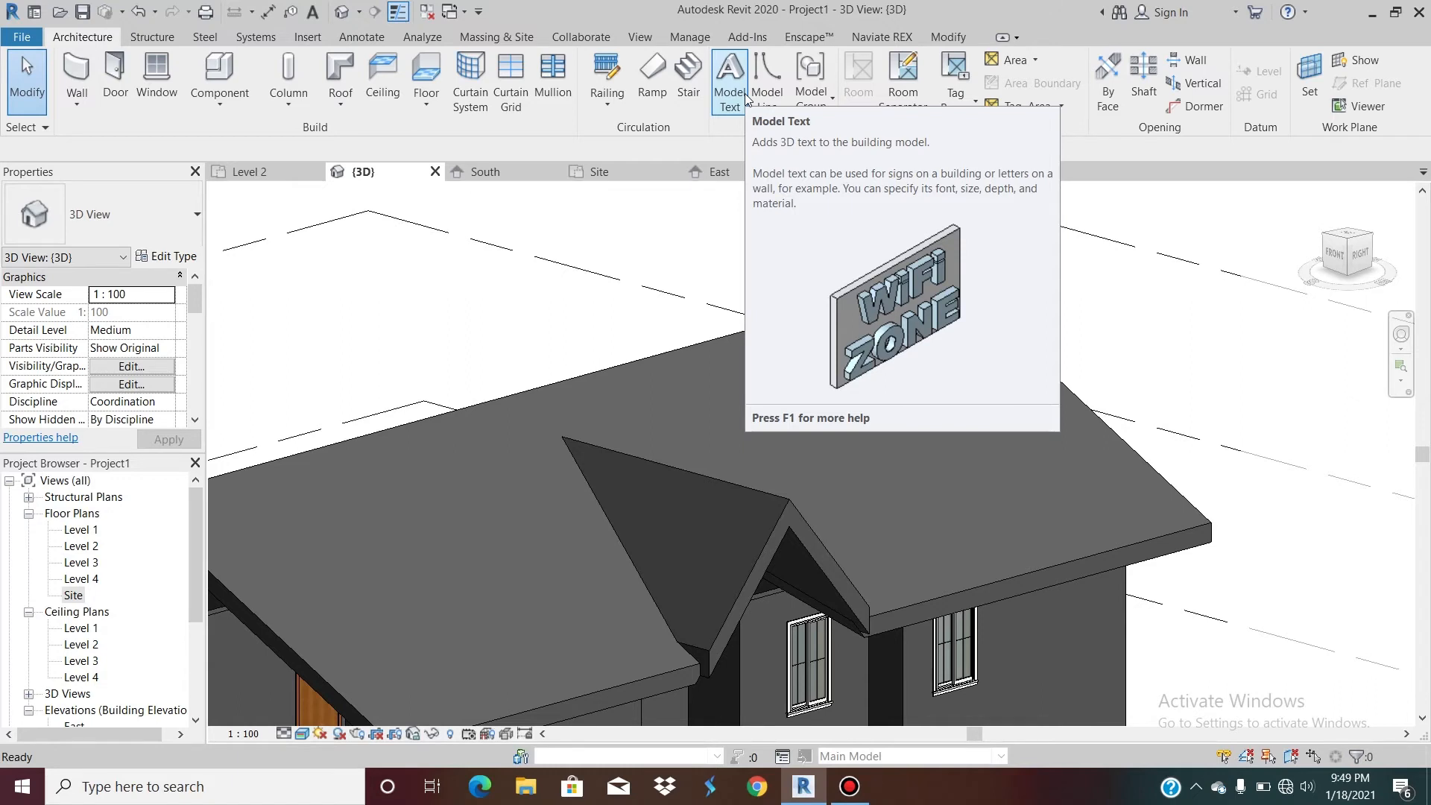
Step: Cut a rectangular By Face opening of about 2600 by 2000 in the main roof slope beside the dormer
left_click(1105, 84)
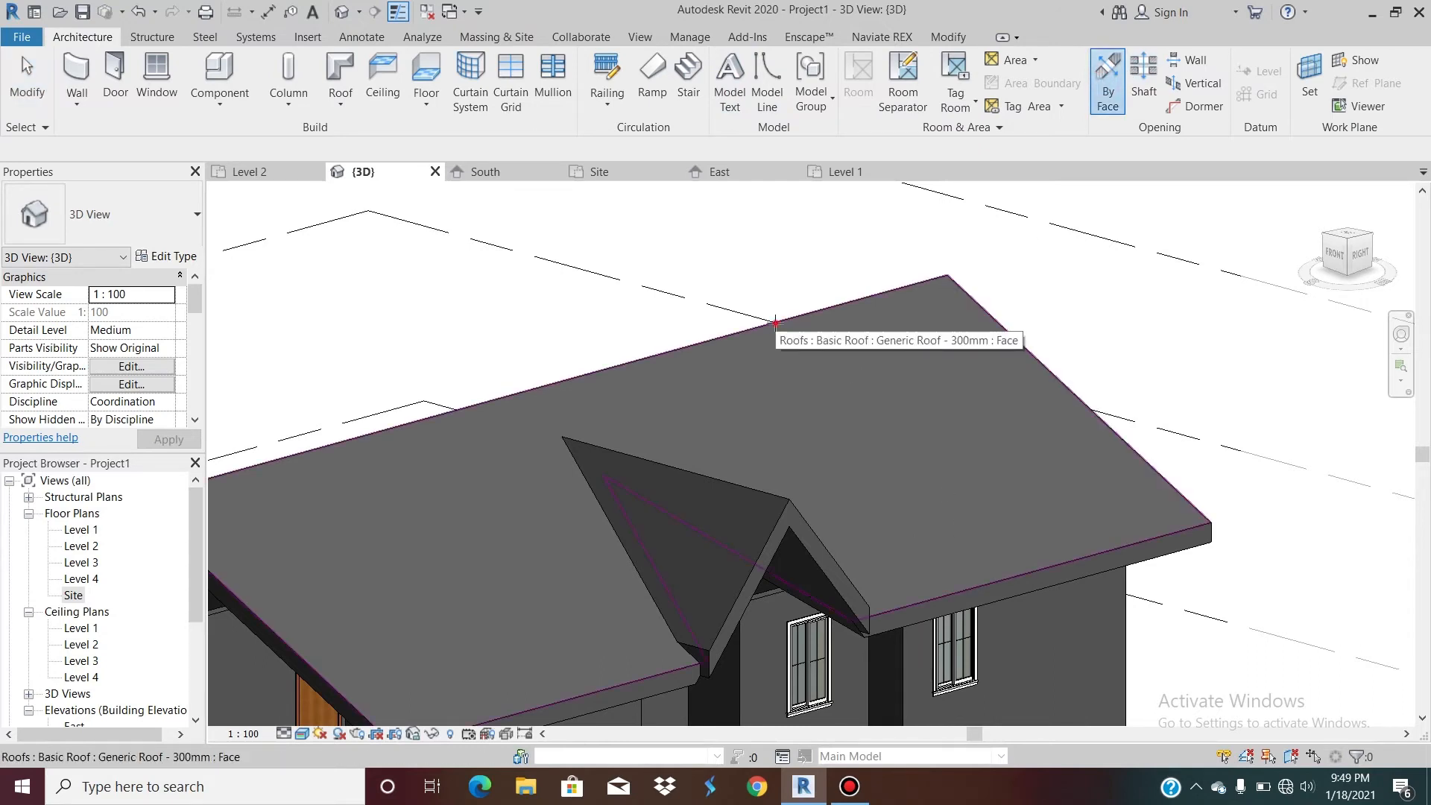
left_click(775, 322)
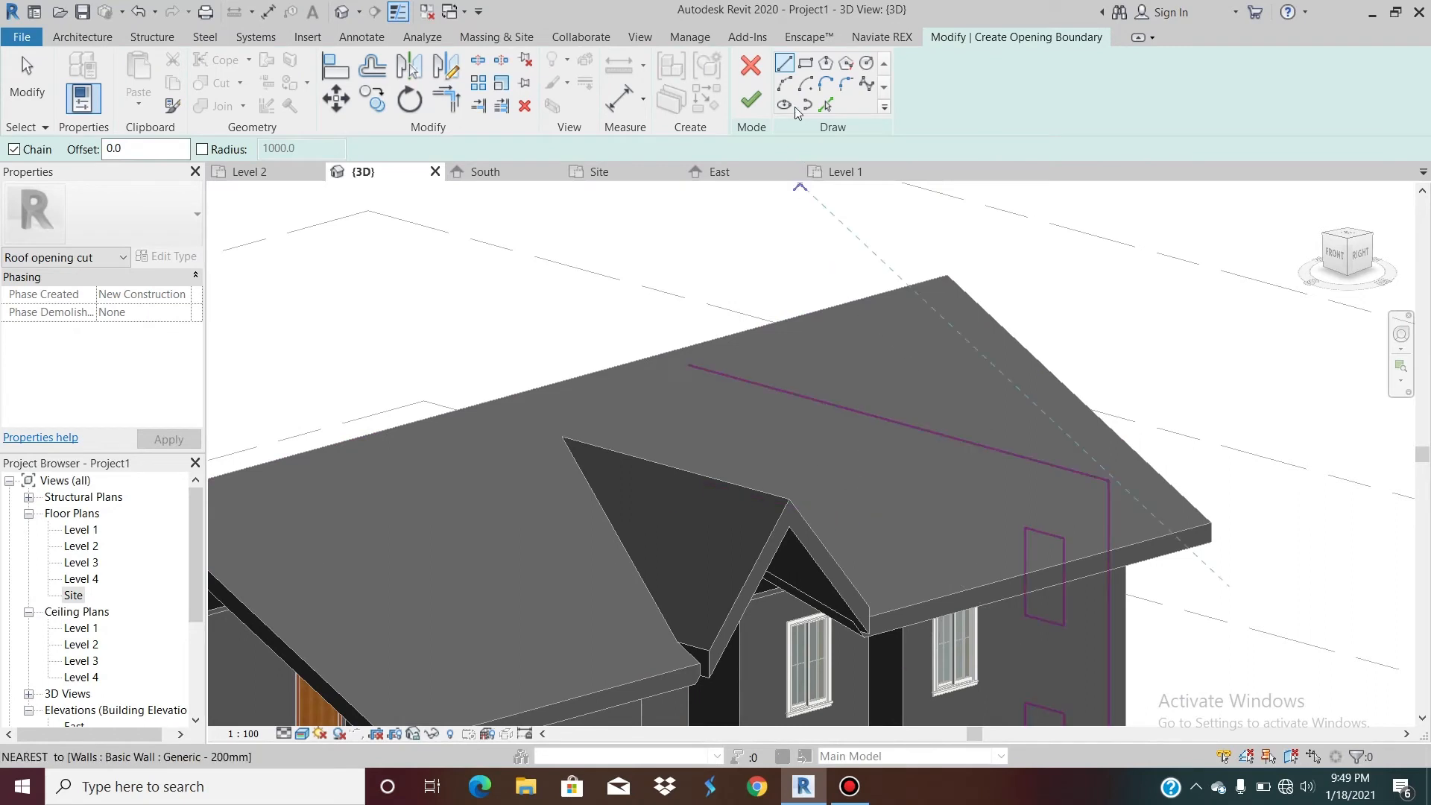
left_click(805, 63)
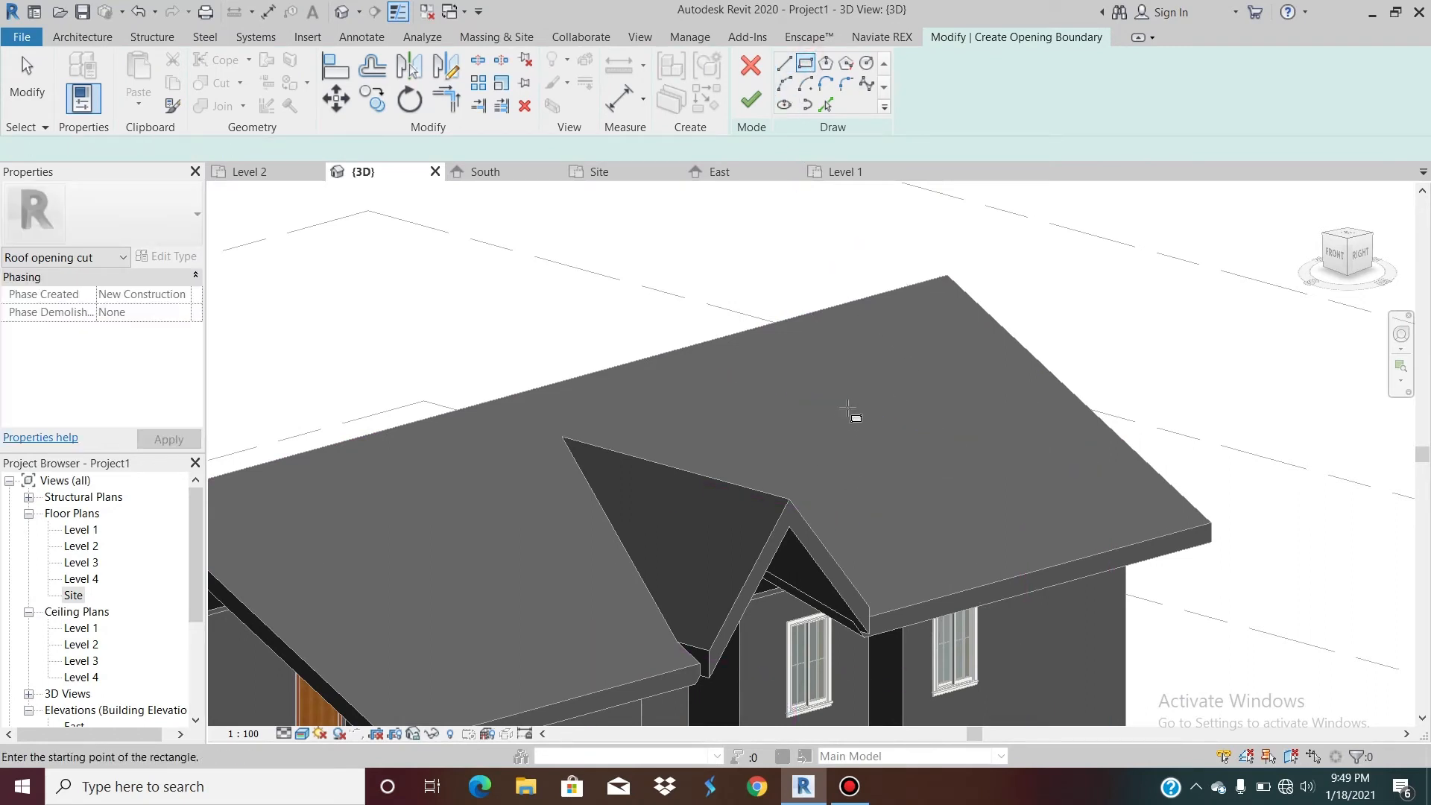
left_click(848, 406)
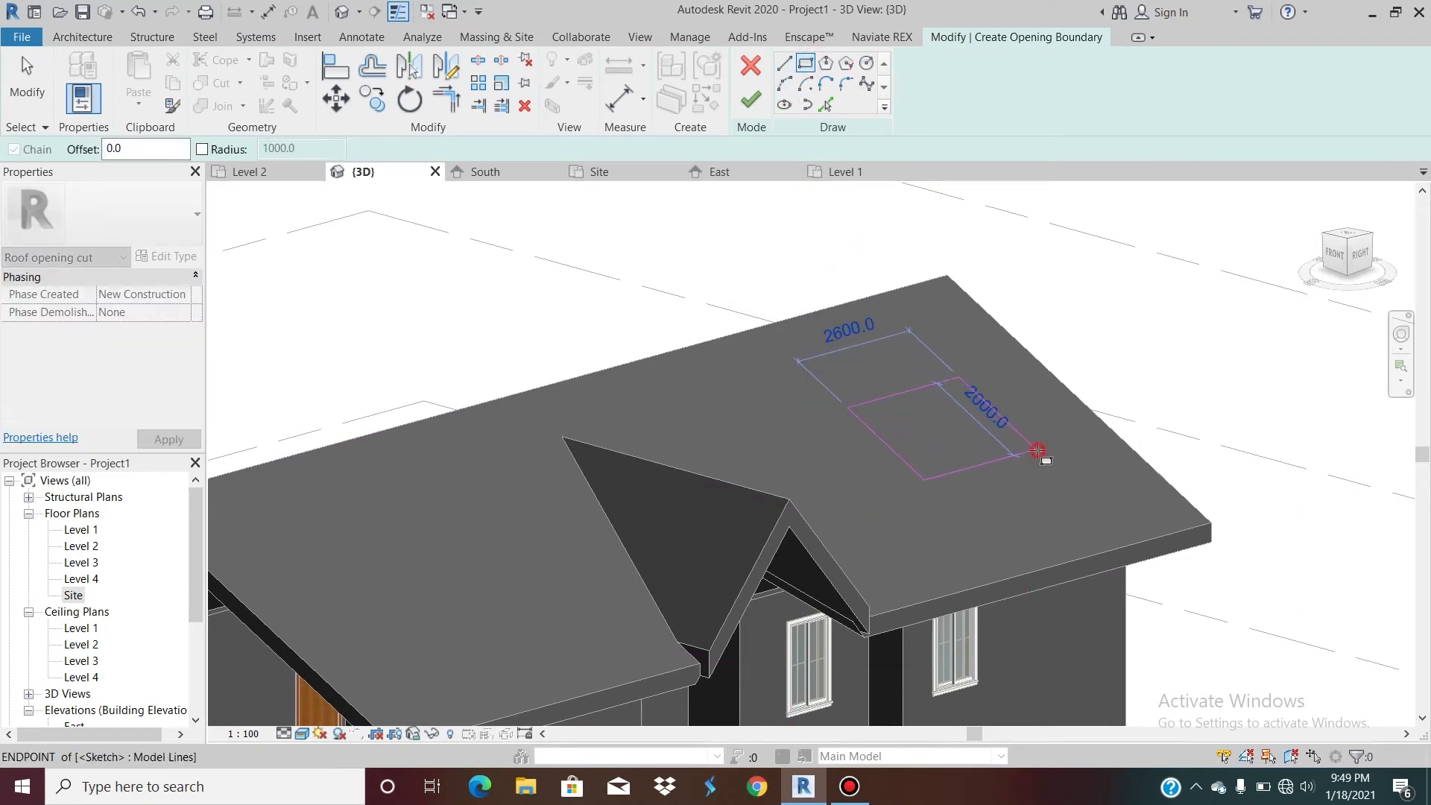
left_click(1038, 450)
left_click(753, 99)
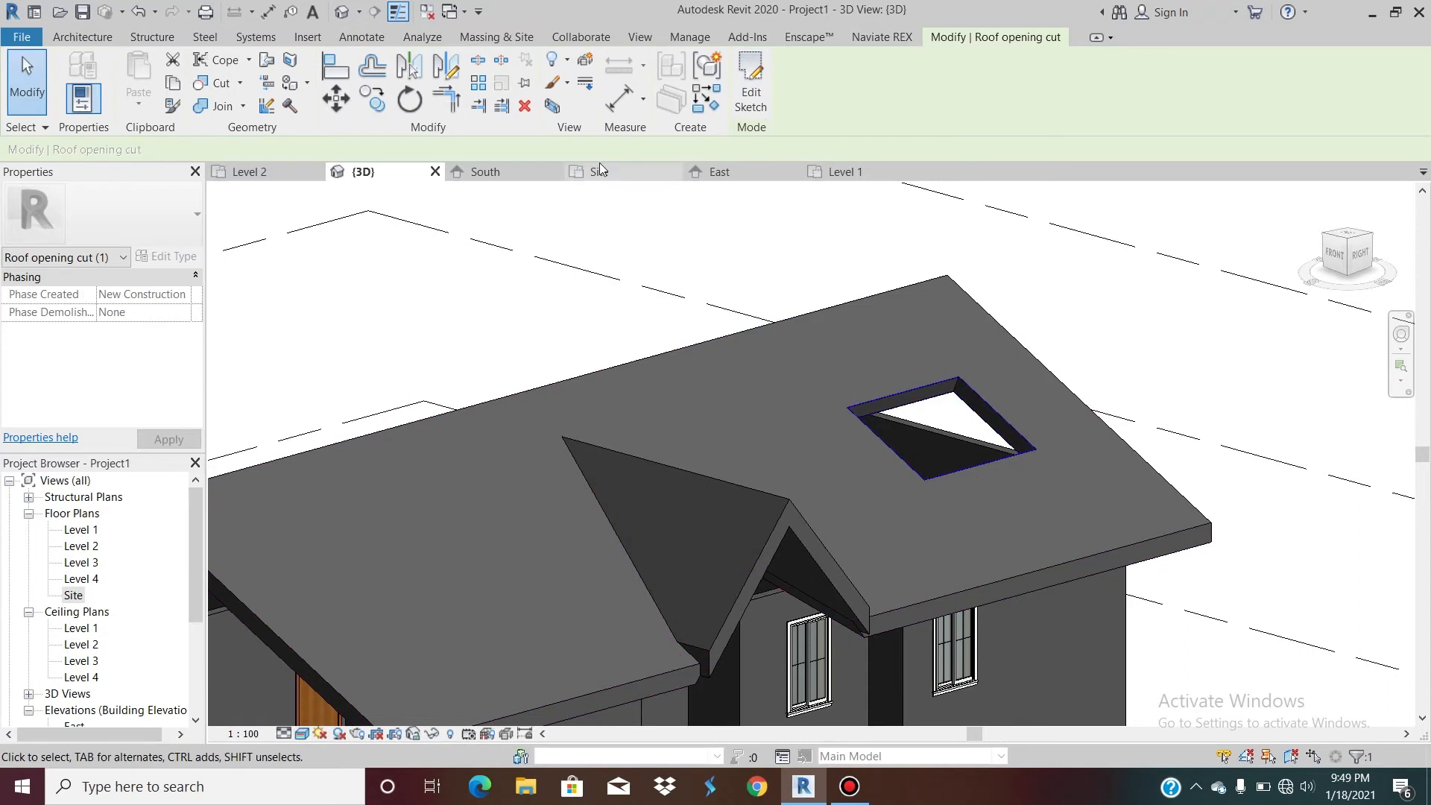
key("Escape")
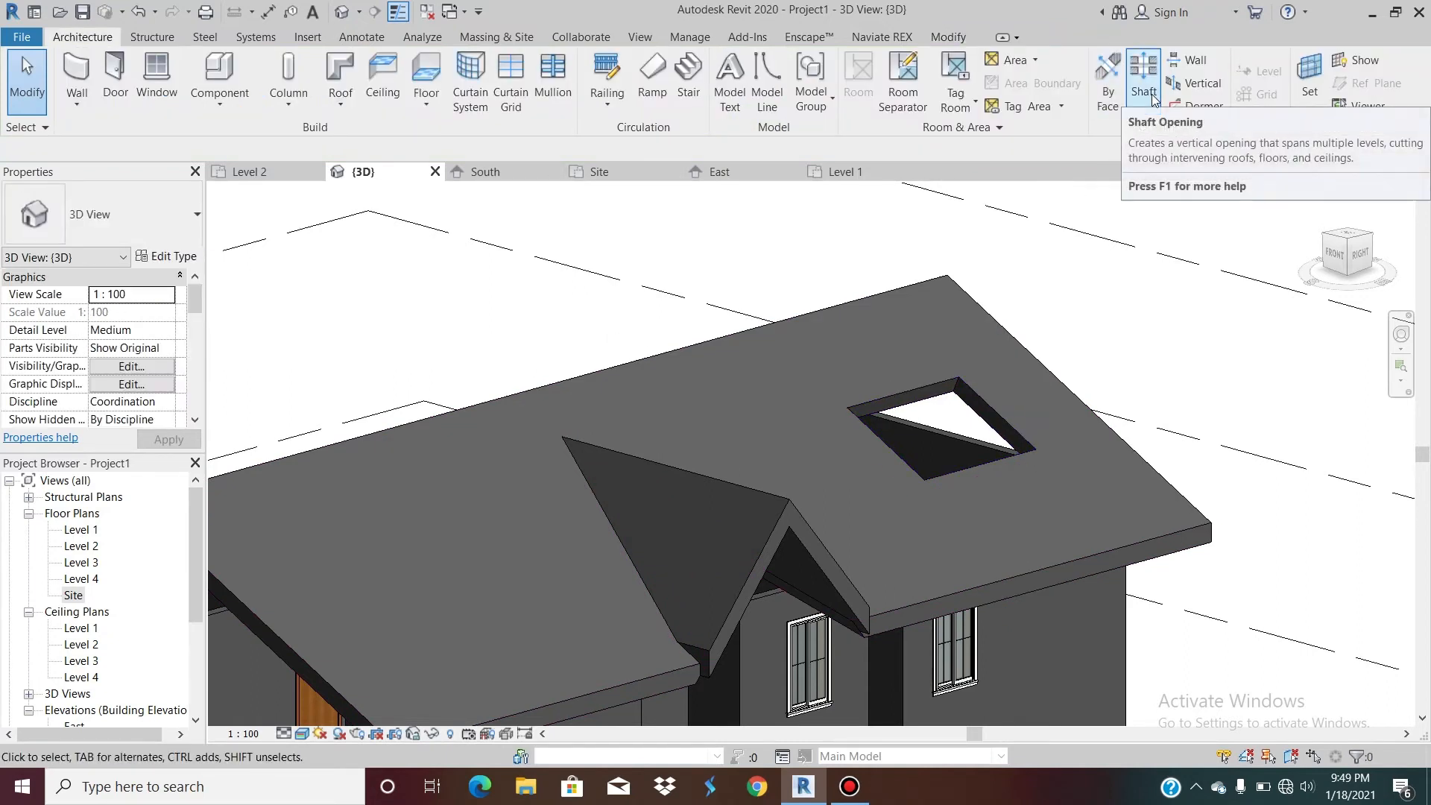
Step: Cut a rectangular Wall opening in the upper-floor wall beside the balcony, just under the main roof's eave
left_click(1190, 60)
scroll(1023, 196, "down", 5)
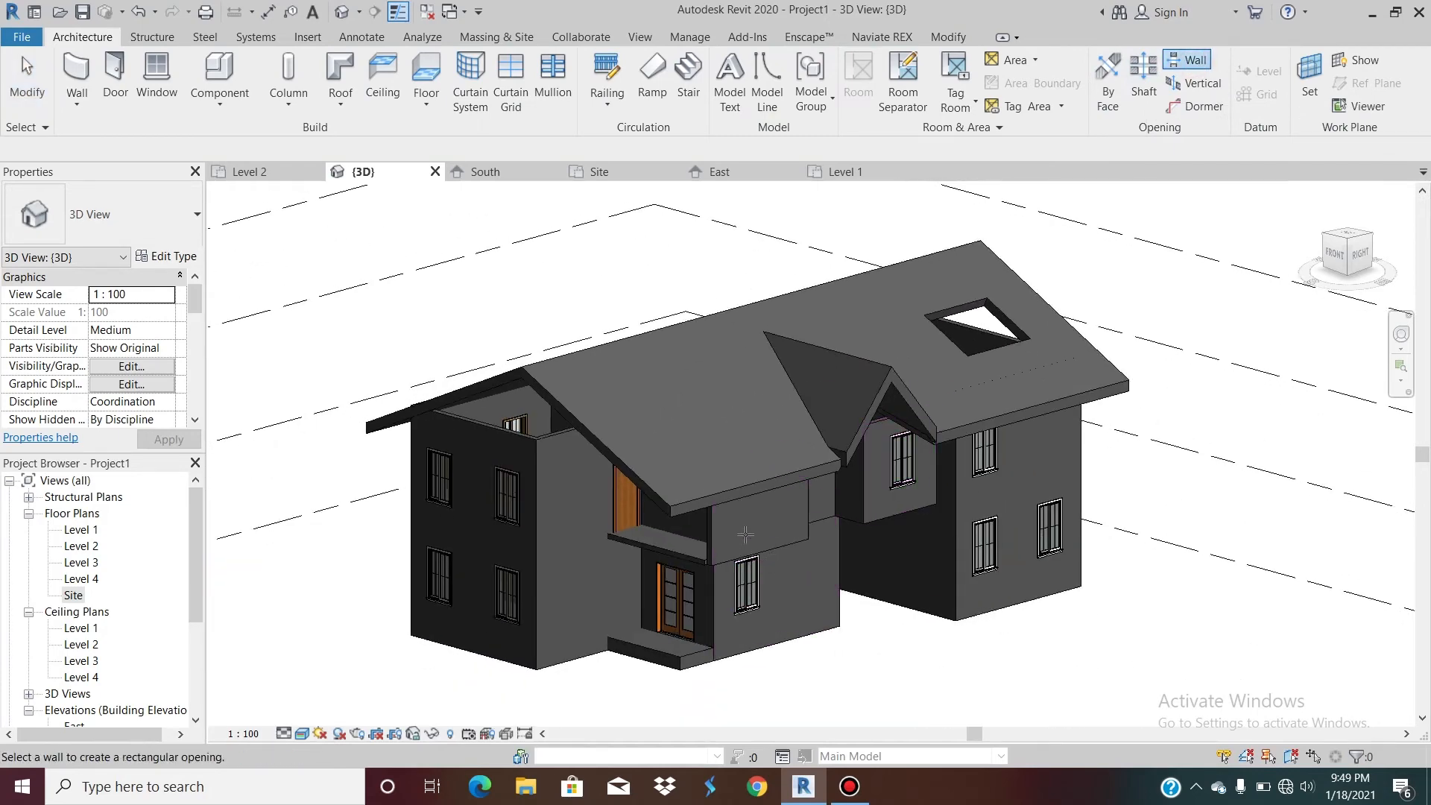
scroll(745, 534, "up", 2)
scroll(746, 535, "up", 3)
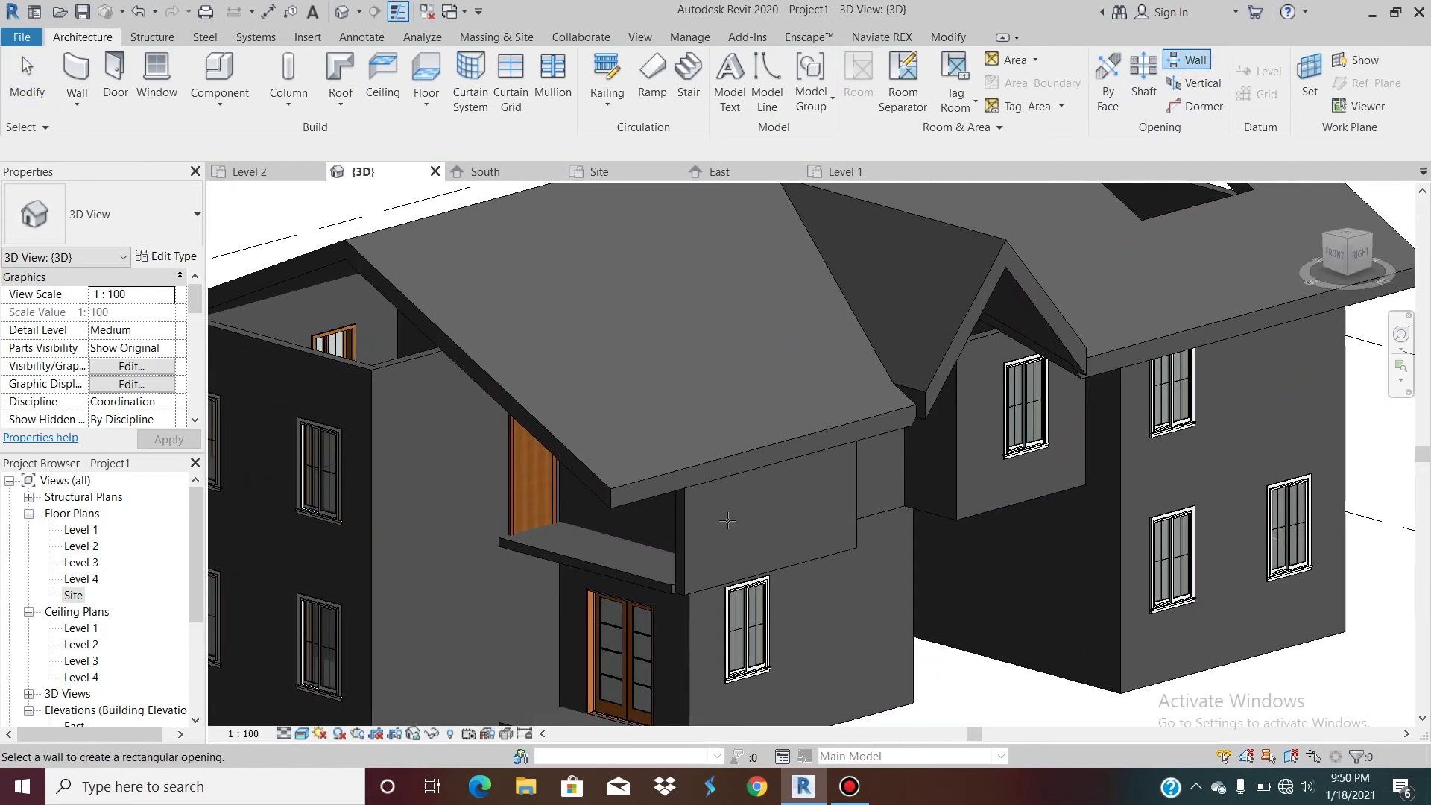
left_click(693, 531)
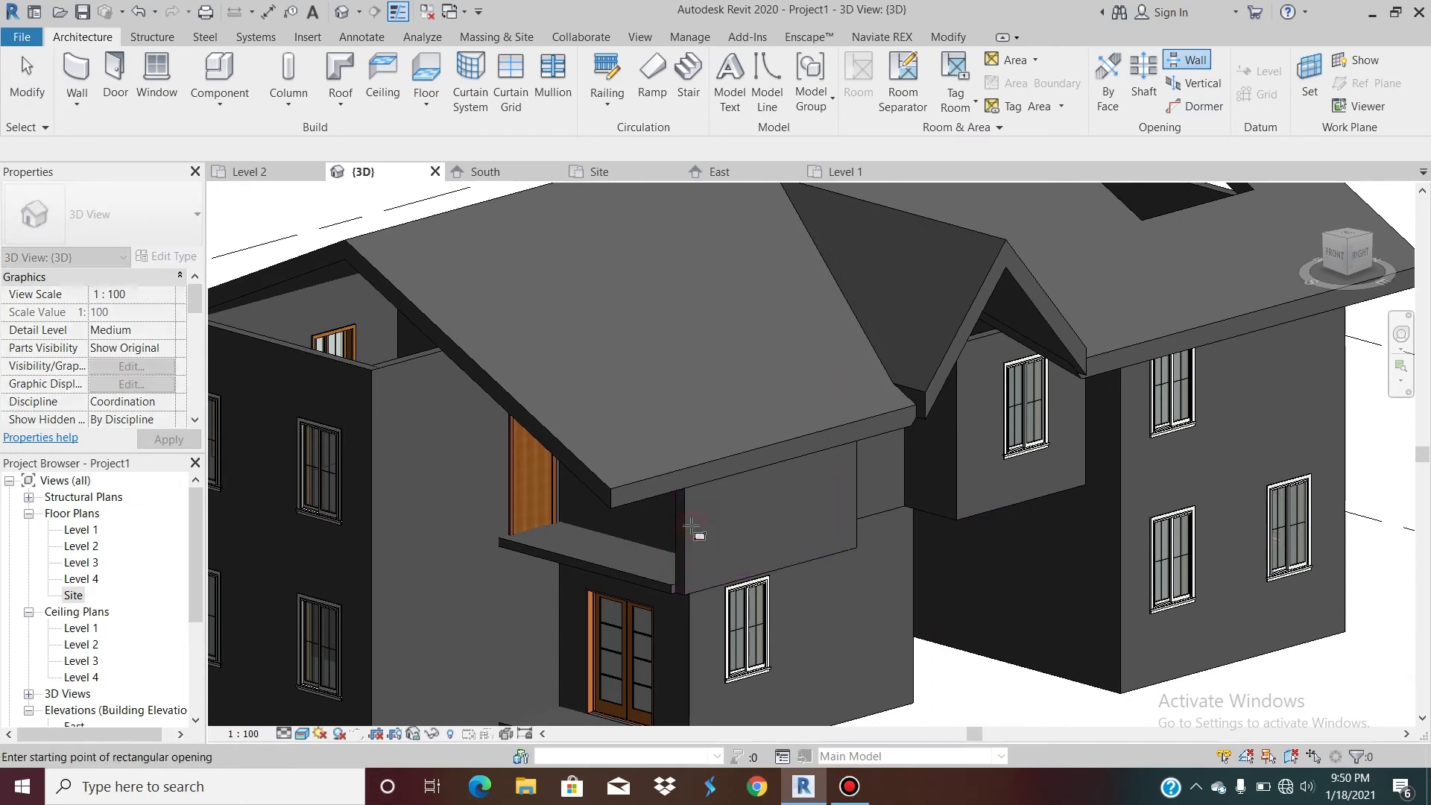
left_click(735, 484)
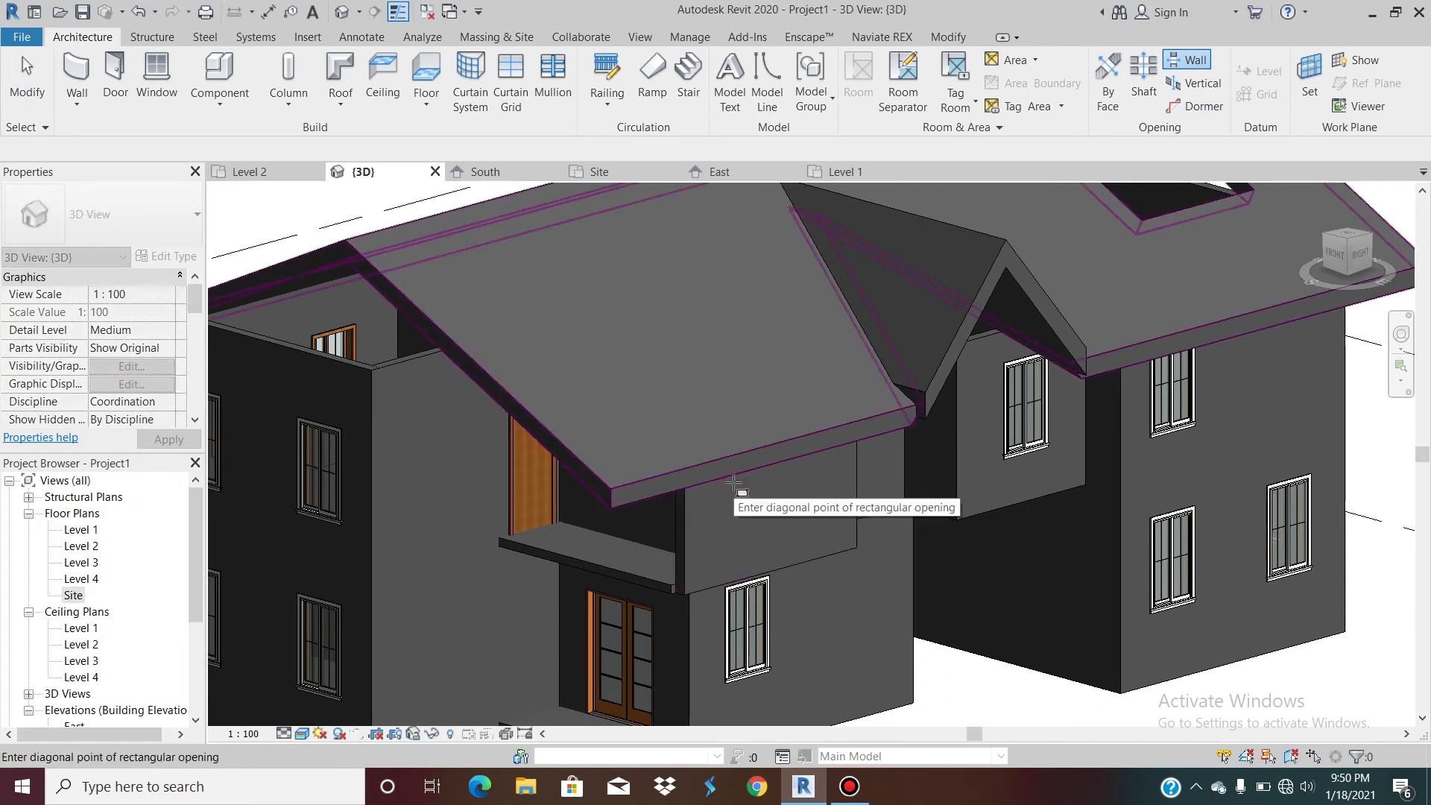
left_click(819, 525)
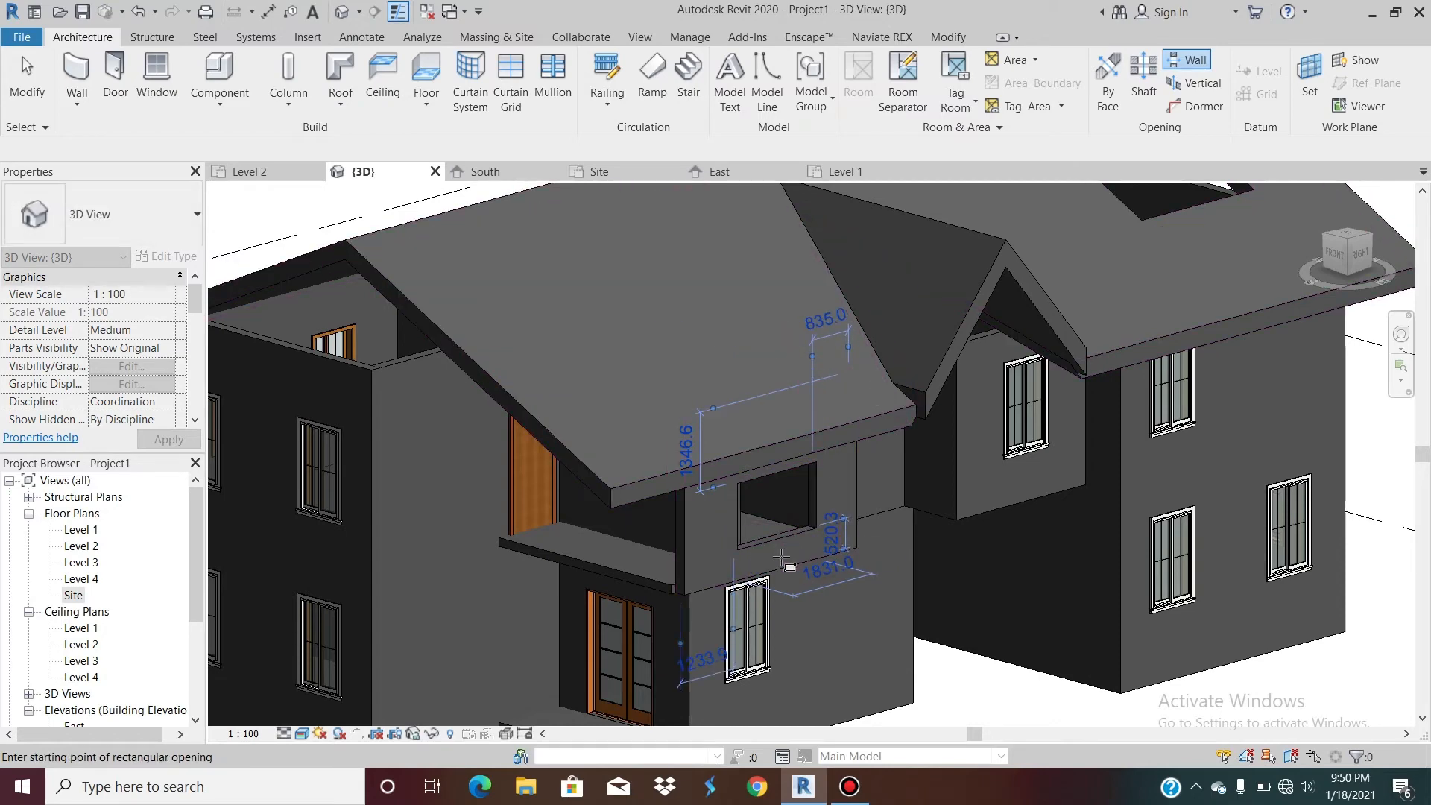
scroll(764, 568, "up", 4)
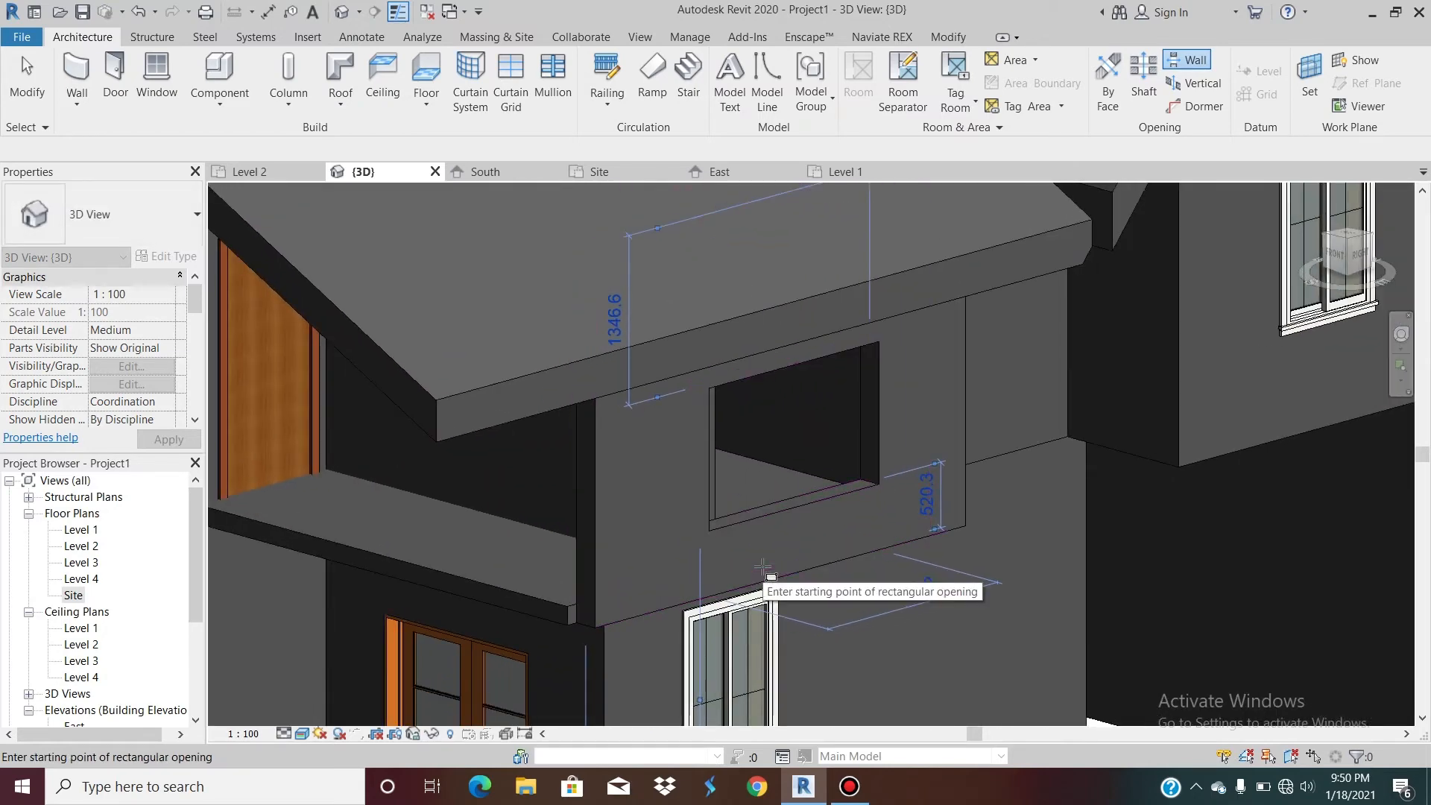
key("Escape")
scroll(763, 566, "down", 3)
scroll(857, 557, "down", 3)
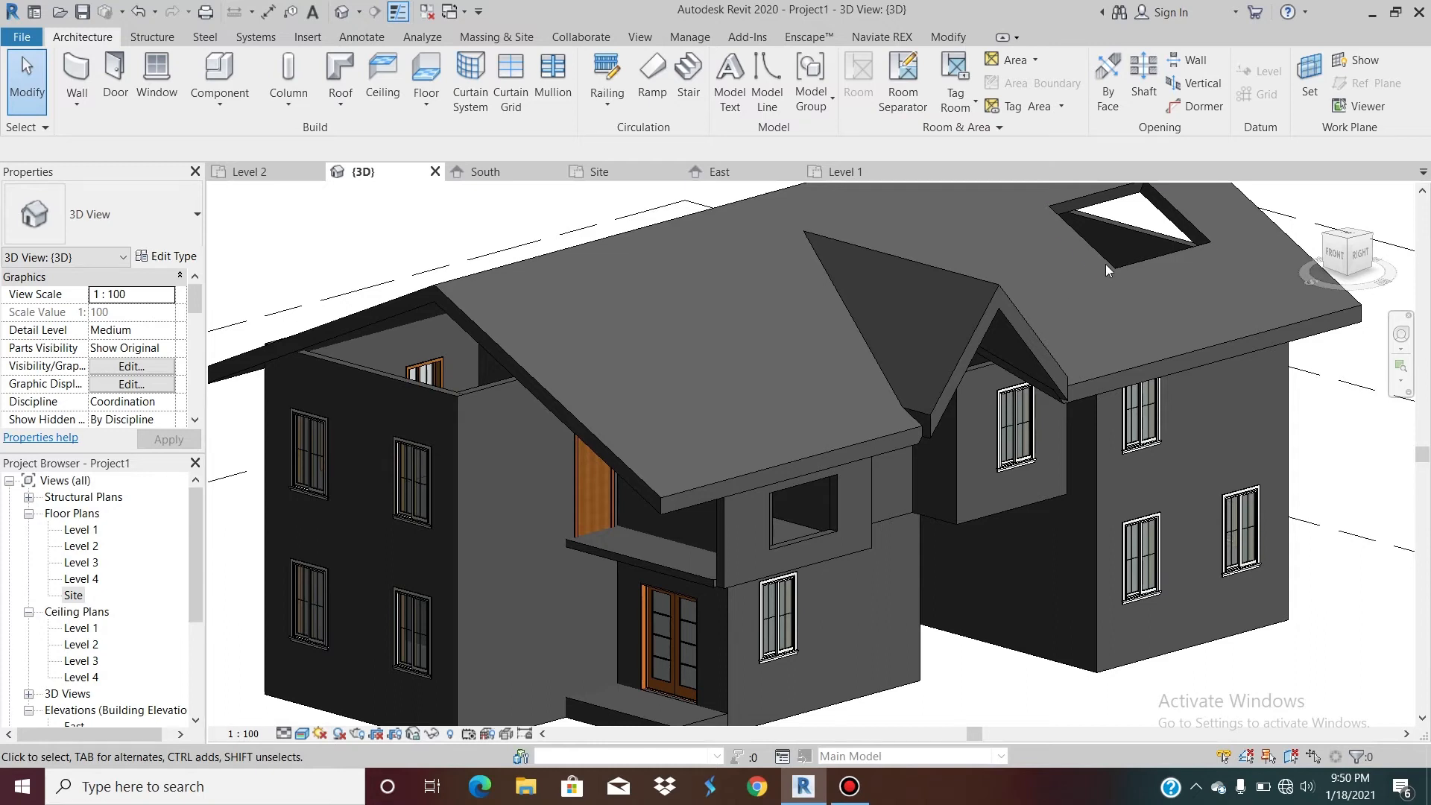
Step: Sketch a rectangular Vertical opening of about 2150 by 2200 on the main roof slope above the cross-gable and try to finish it
left_click(1197, 83)
scroll(1055, 424, "down", 2)
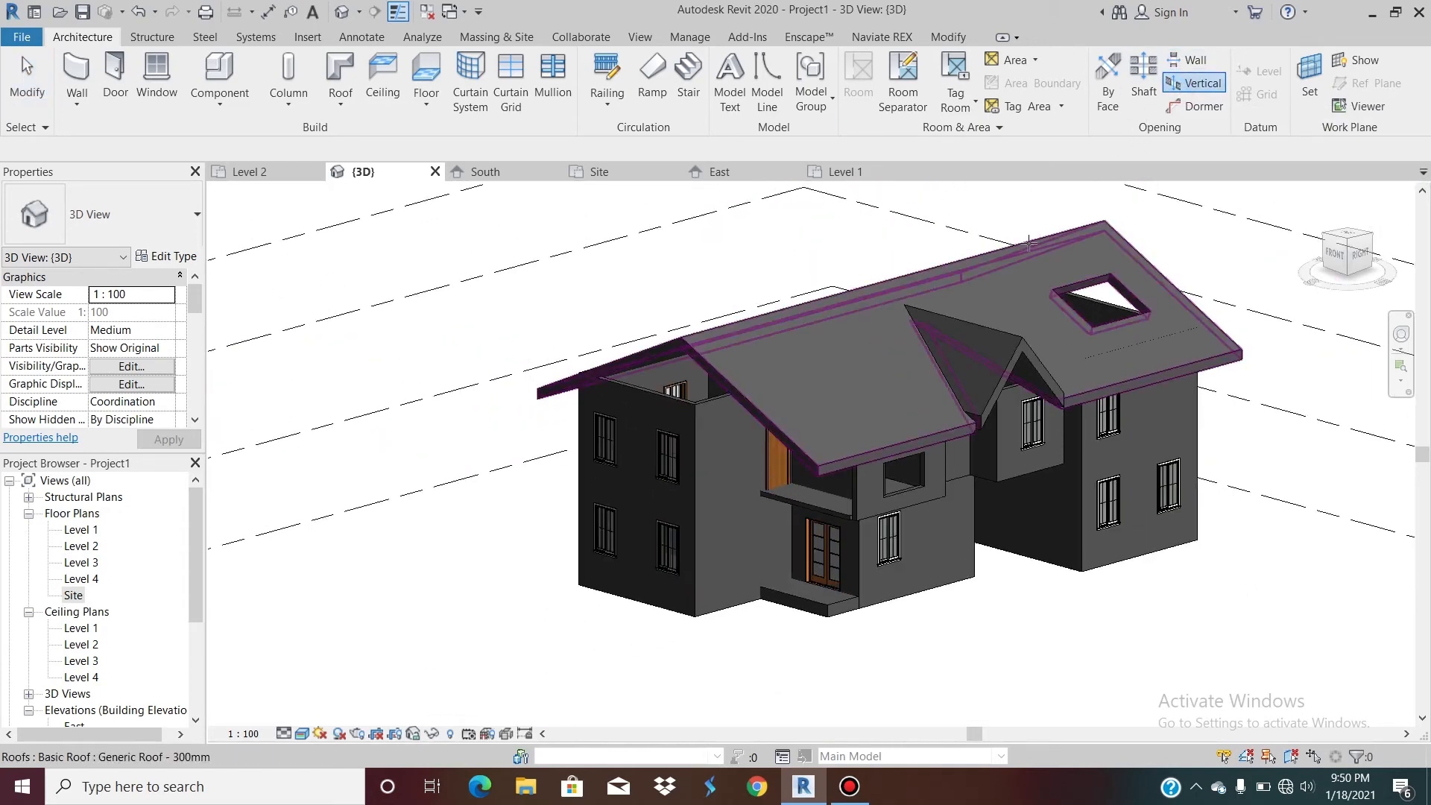
left_click(1029, 243)
scroll(969, 358, "up", 3)
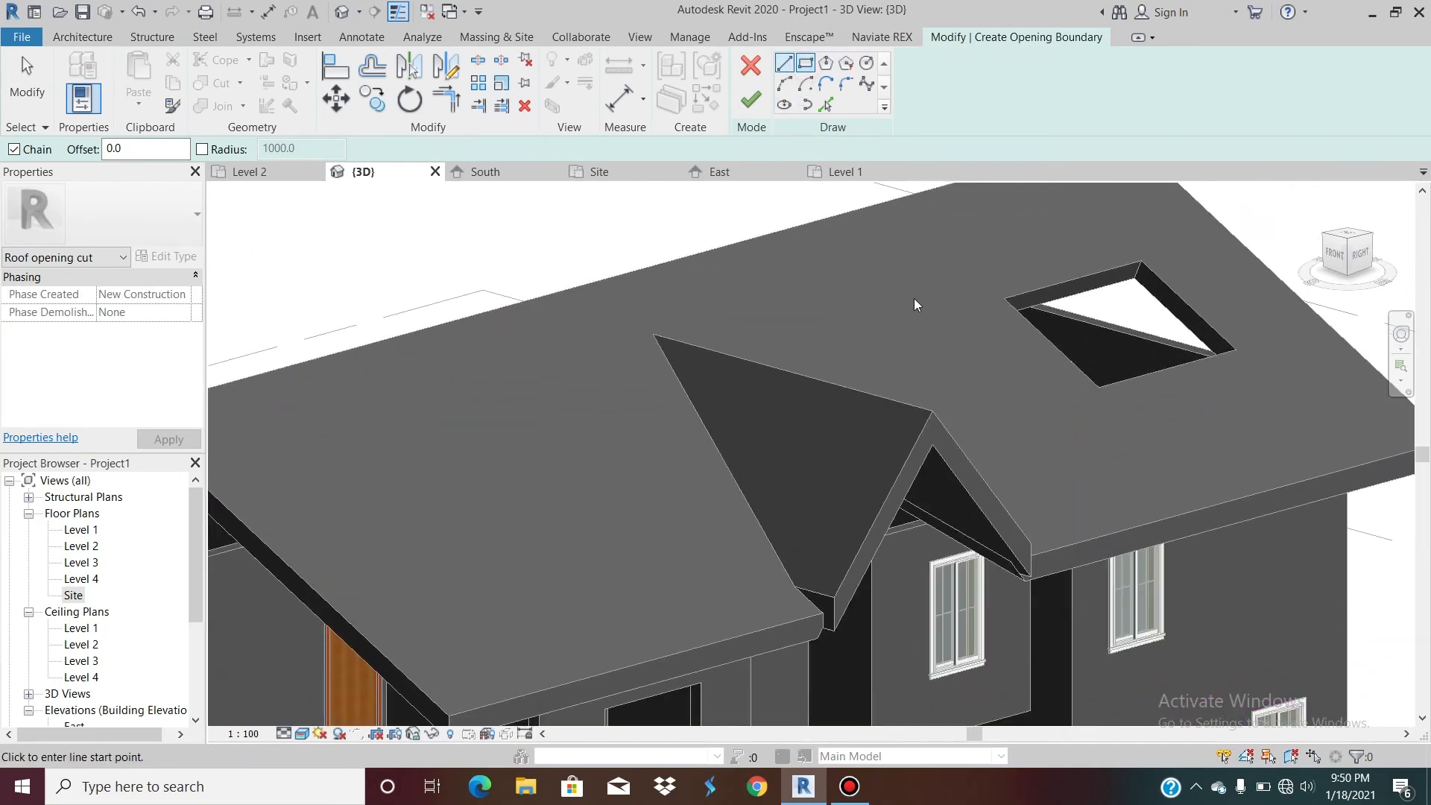
left_click(806, 64)
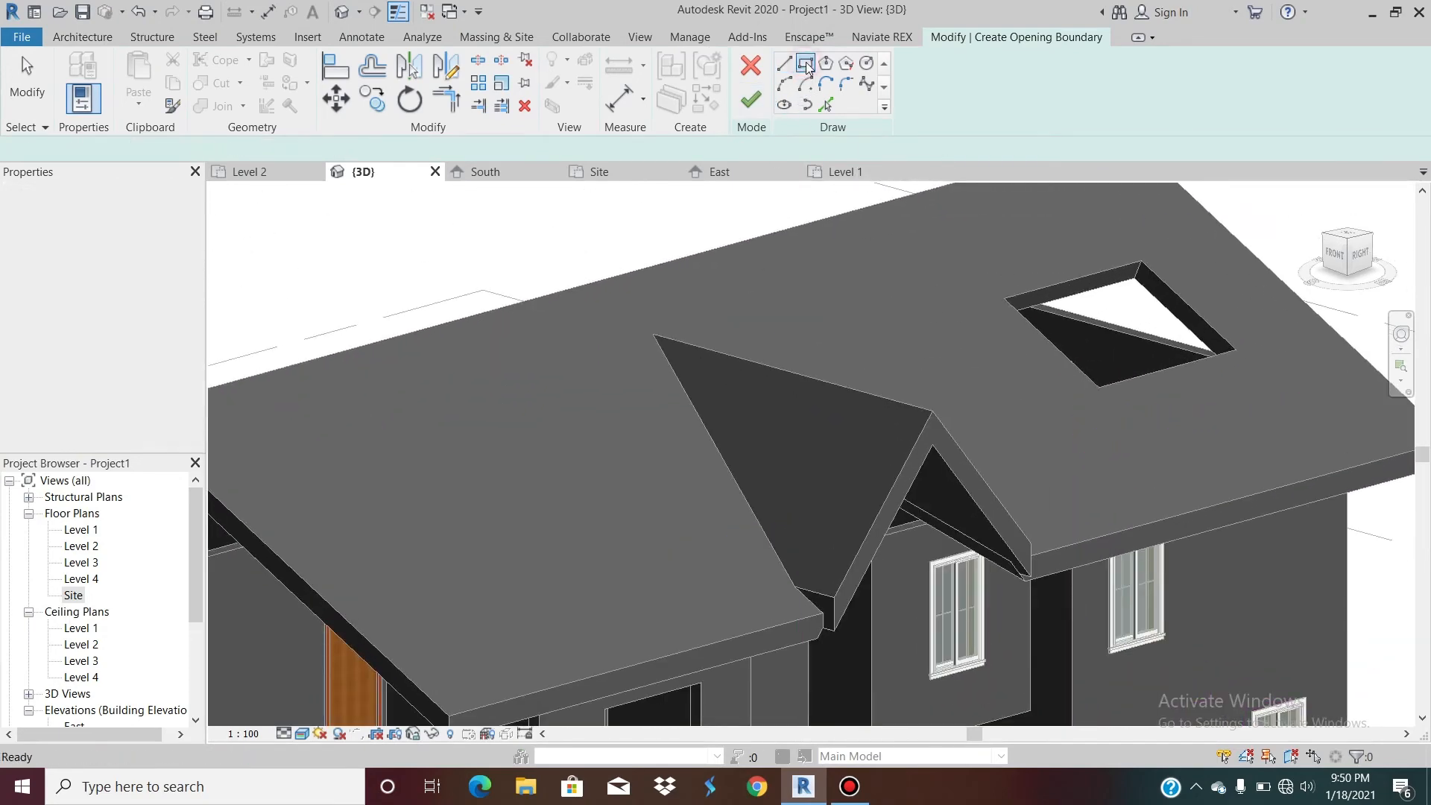
left_click(879, 282)
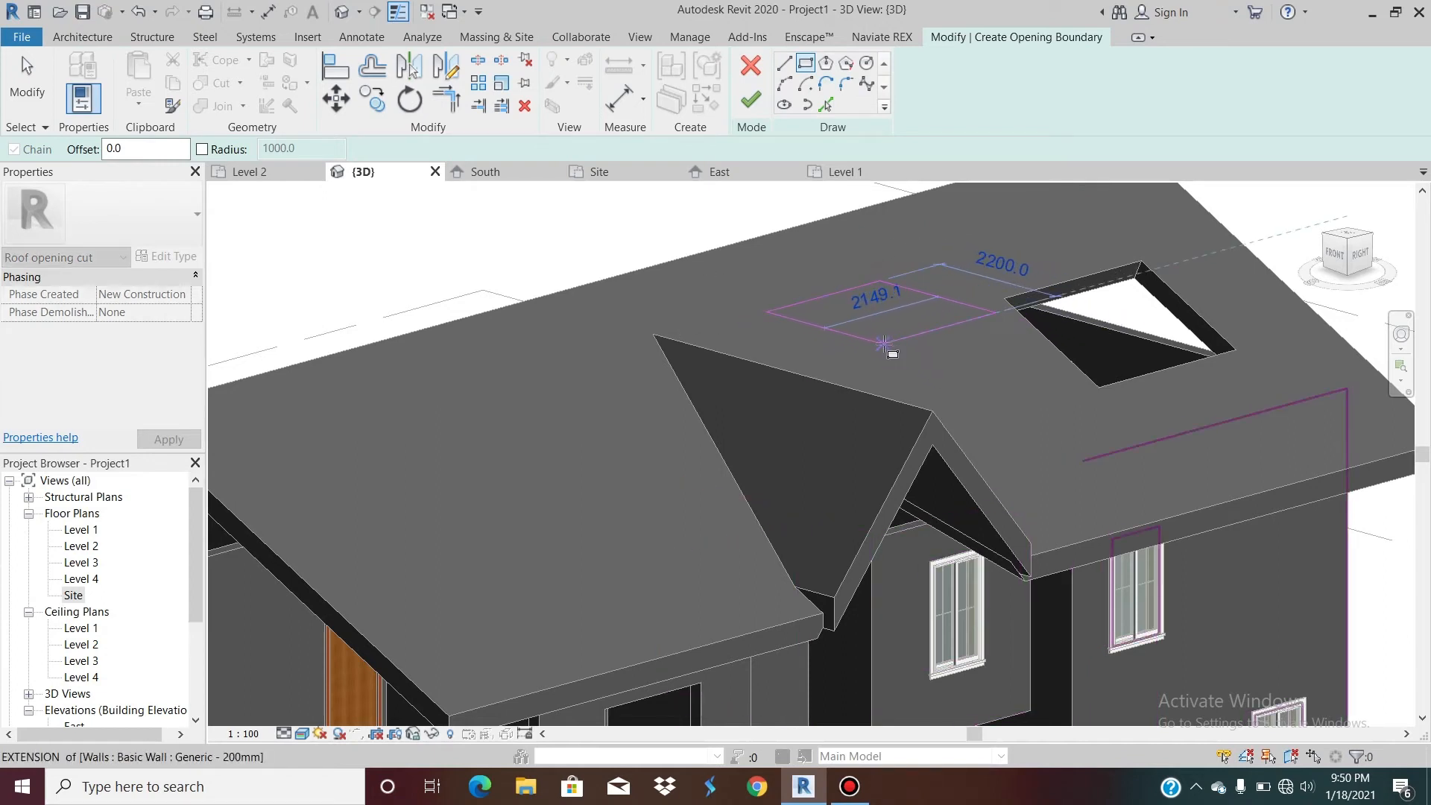
left_click(881, 346)
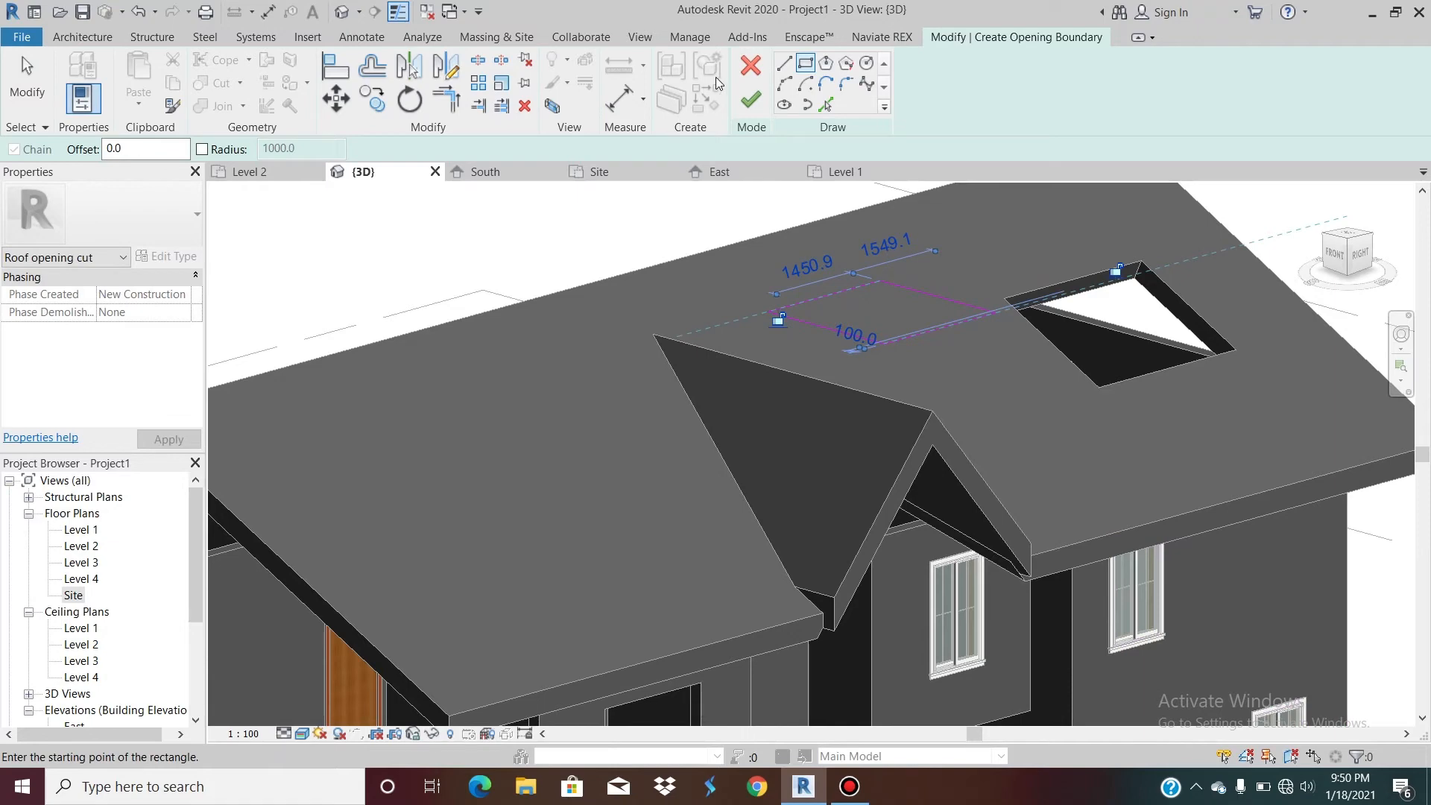
left_click(751, 99)
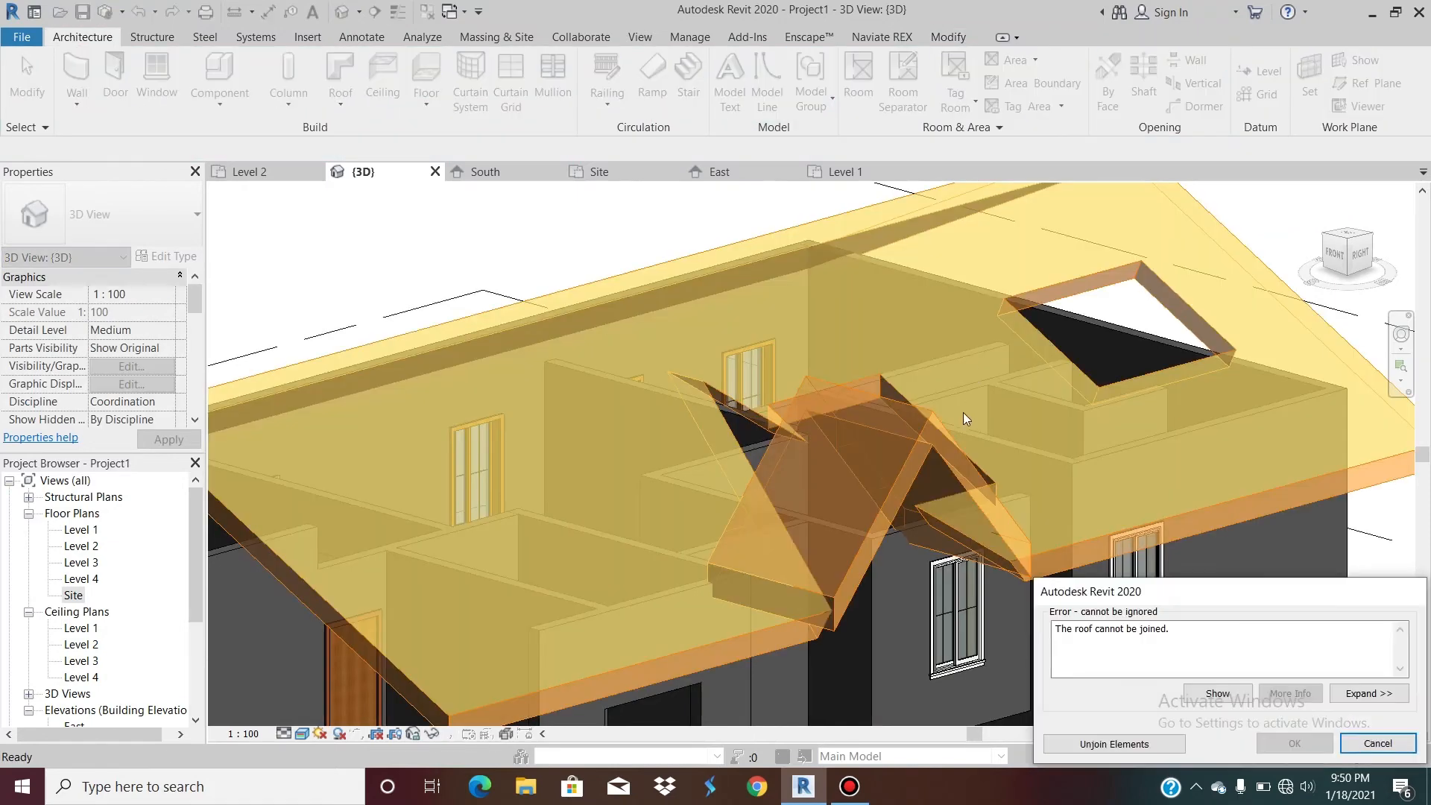
left_click(1369, 744)
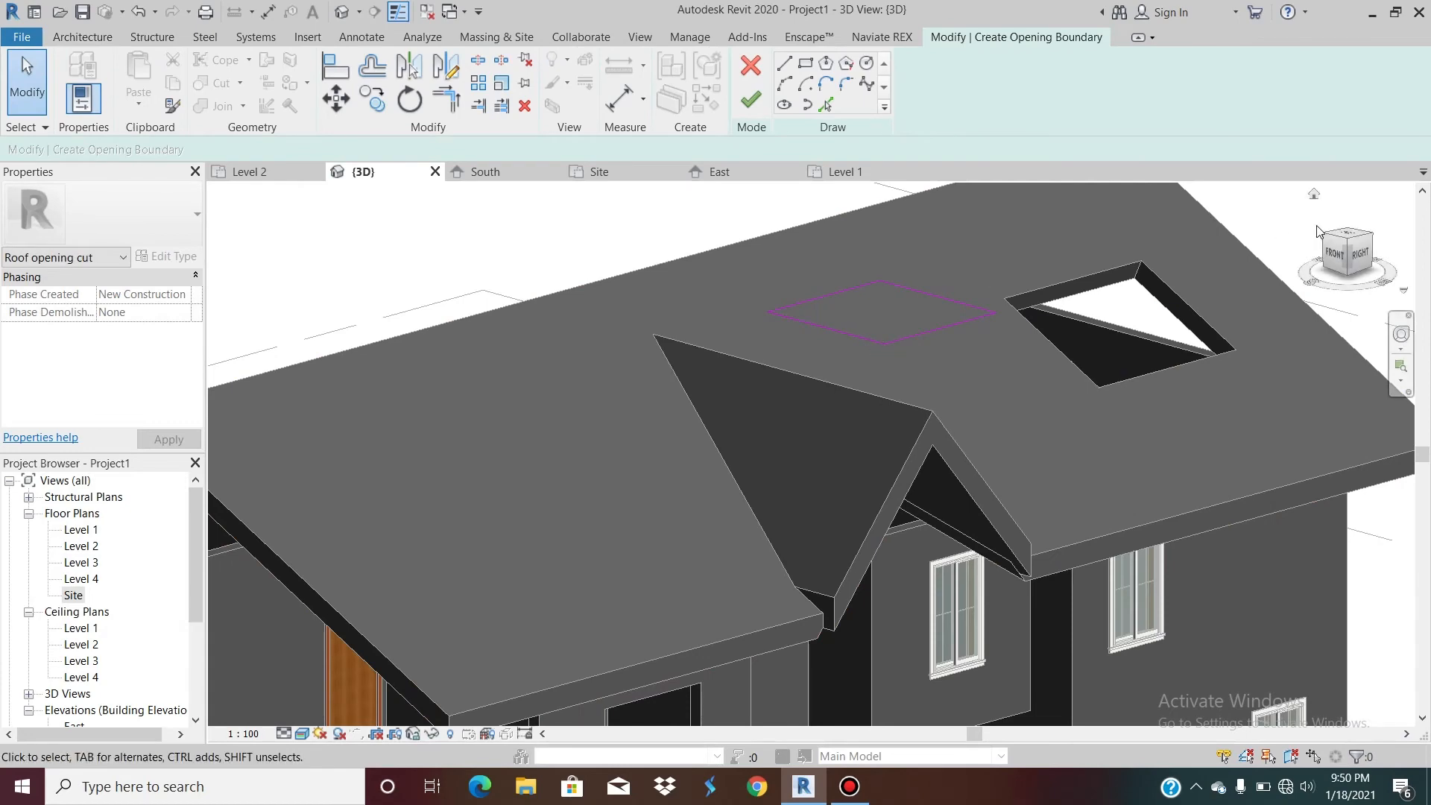
Step: Shift the boundary edge nearest the cross-gable away from it, narrowing the opening rectangle to about 1643
middle_click_drag(972, 475, 991, 492, "shift")
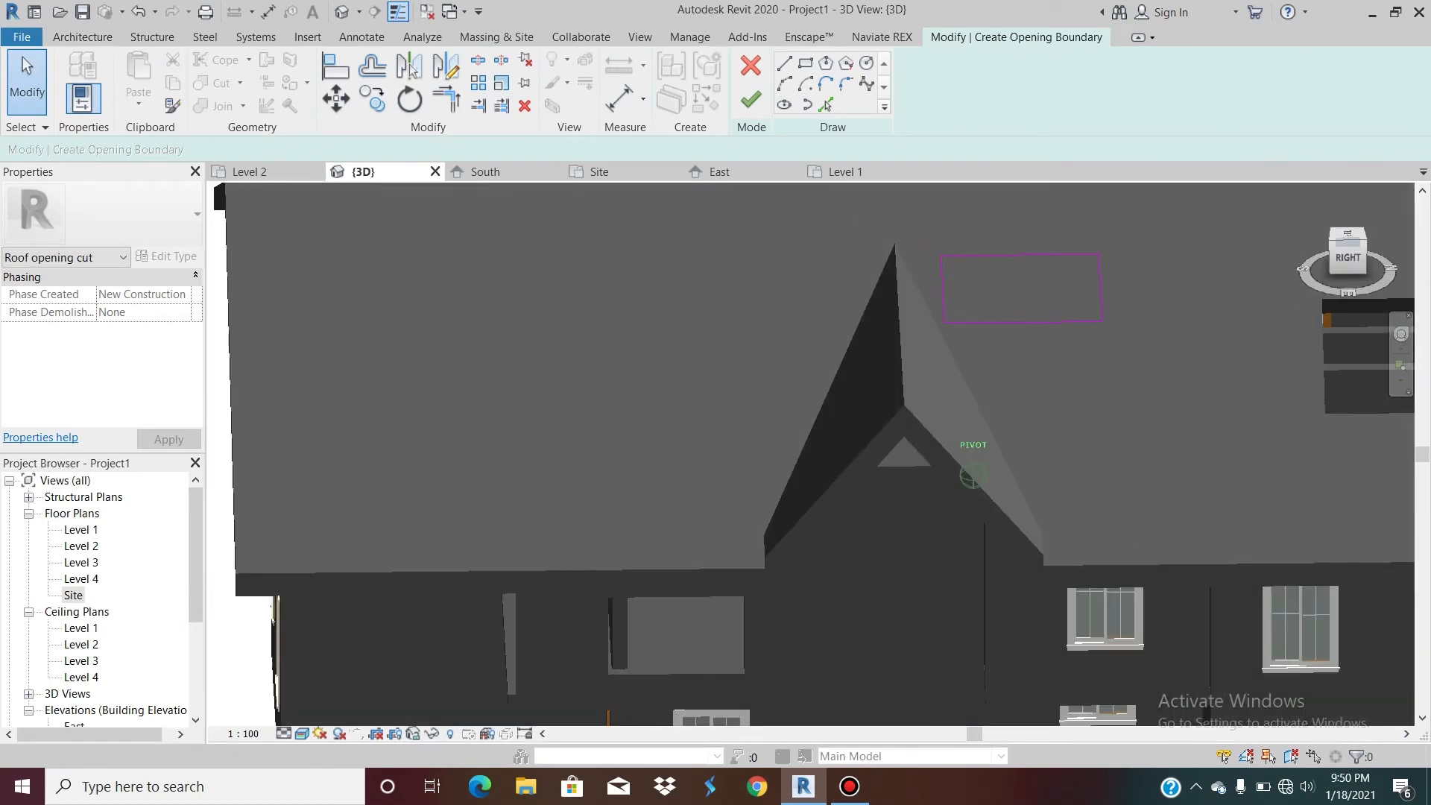
left_click(943, 292)
key("Right")
key("Right")
key("Right")
key("Right")
key("Right")
key("Right")
key("Right")
key("Right")
key("Right")
key("Right")
key("Right")
key("Right")
key("Right")
key("Right")
key("Right")
key("Right")
key("Right")
key("Right")
key("Right")
key("Right")
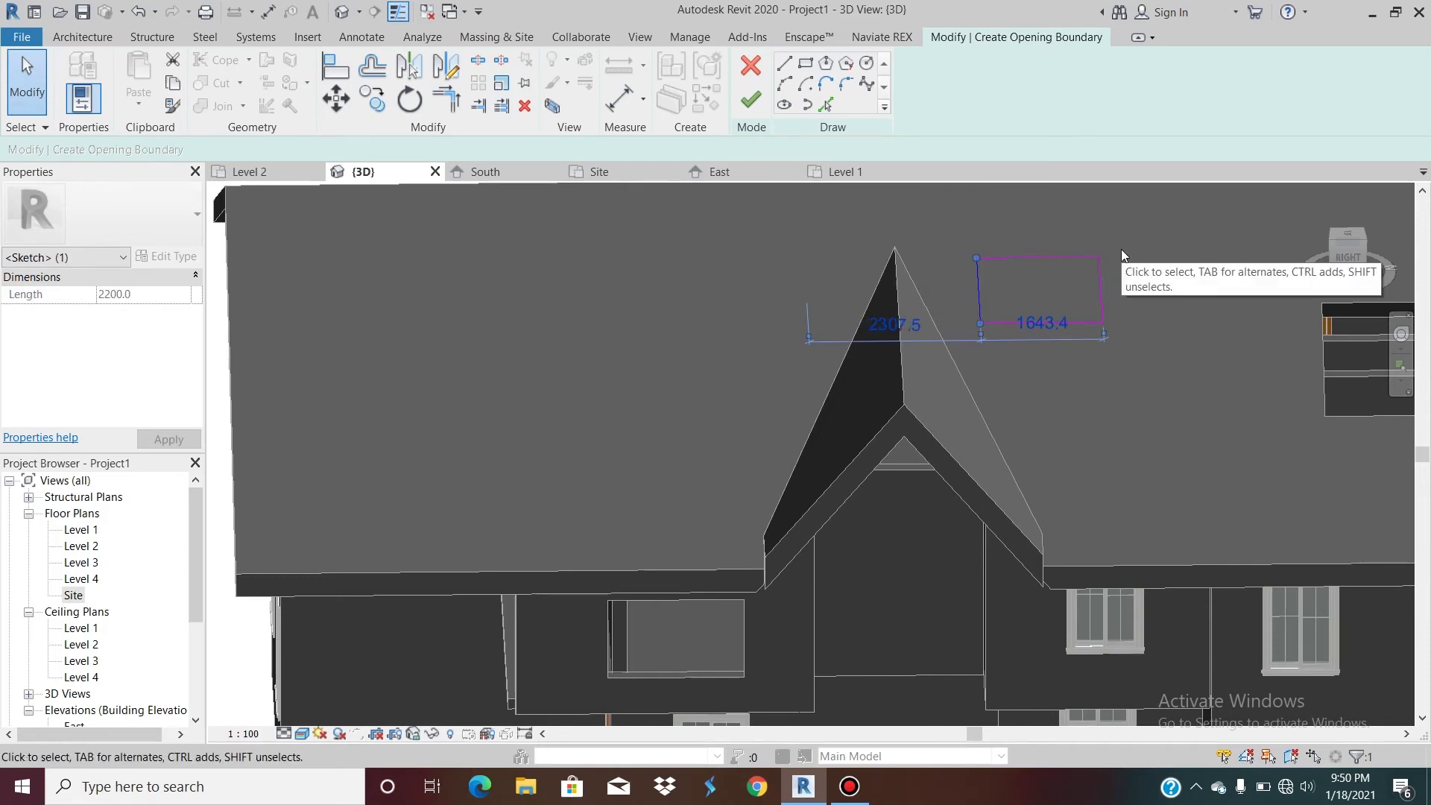
Step: Move the whole opening rectangle farther from the cross-gable towards the By Face opening, and finish the Vertical opening
left_click_drag(1121, 248, 964, 387)
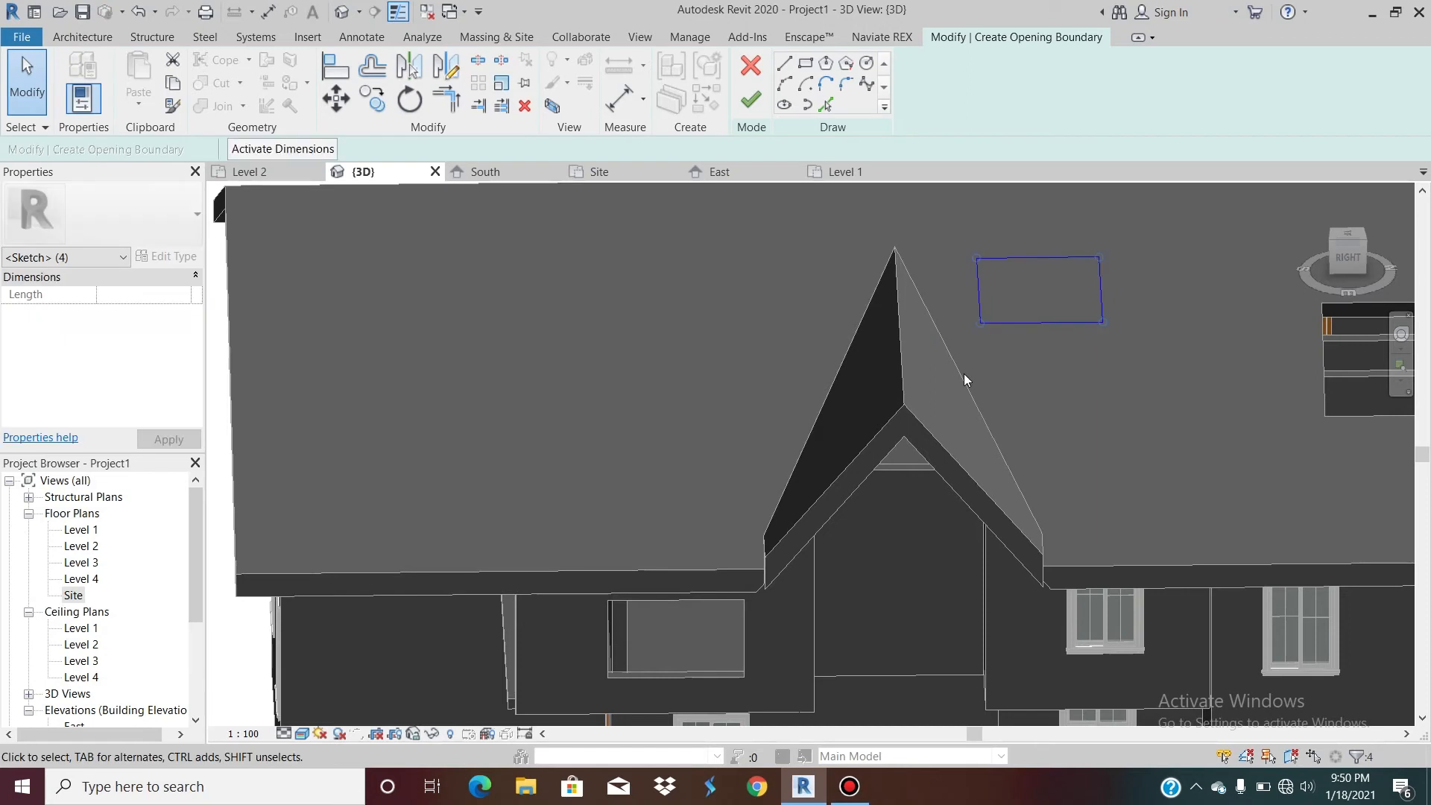
key("Right")
key("Right")
key("Right")
key("Right")
key("Right")
key("Right")
key("Right")
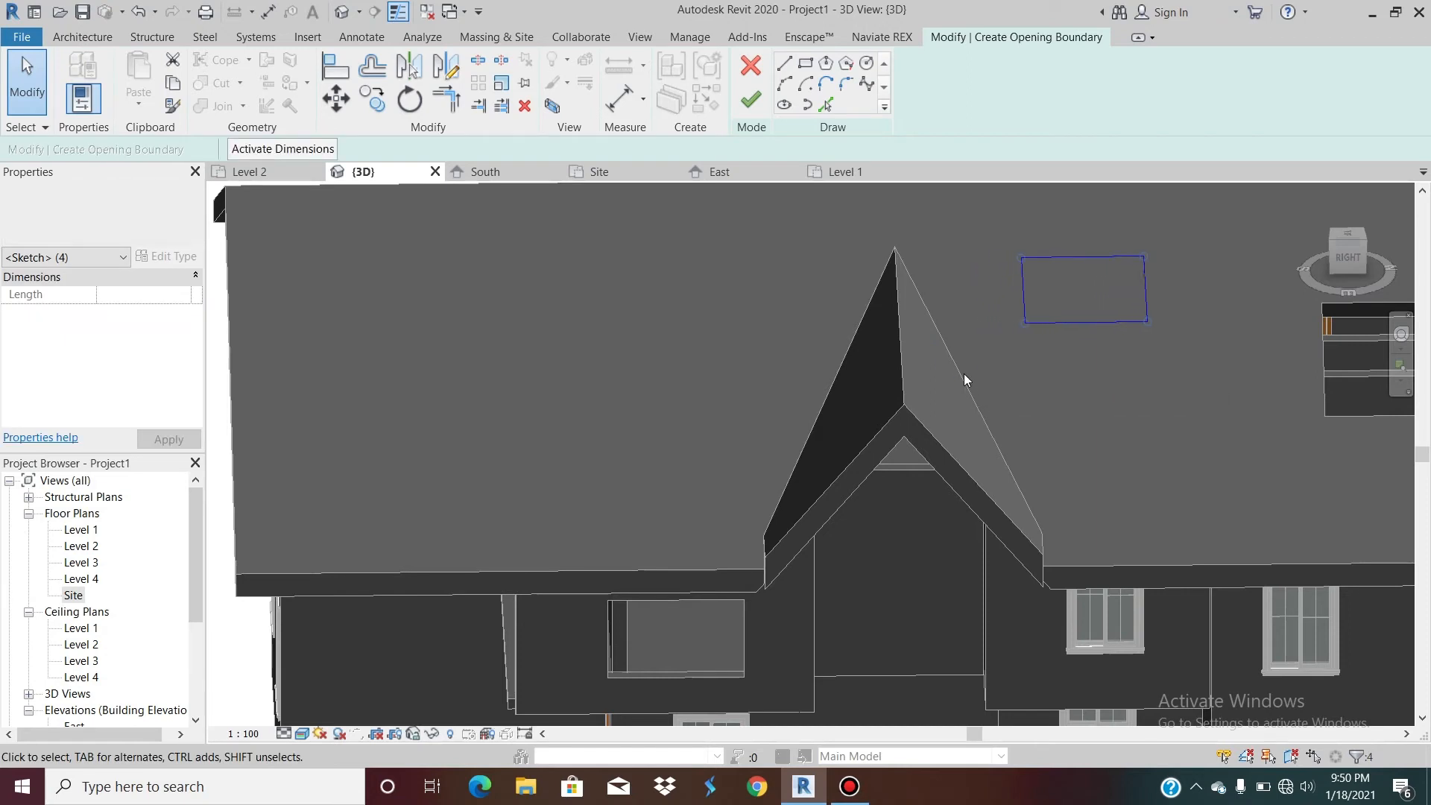
key("Right")
key("Right")
key("Right")
key("Right")
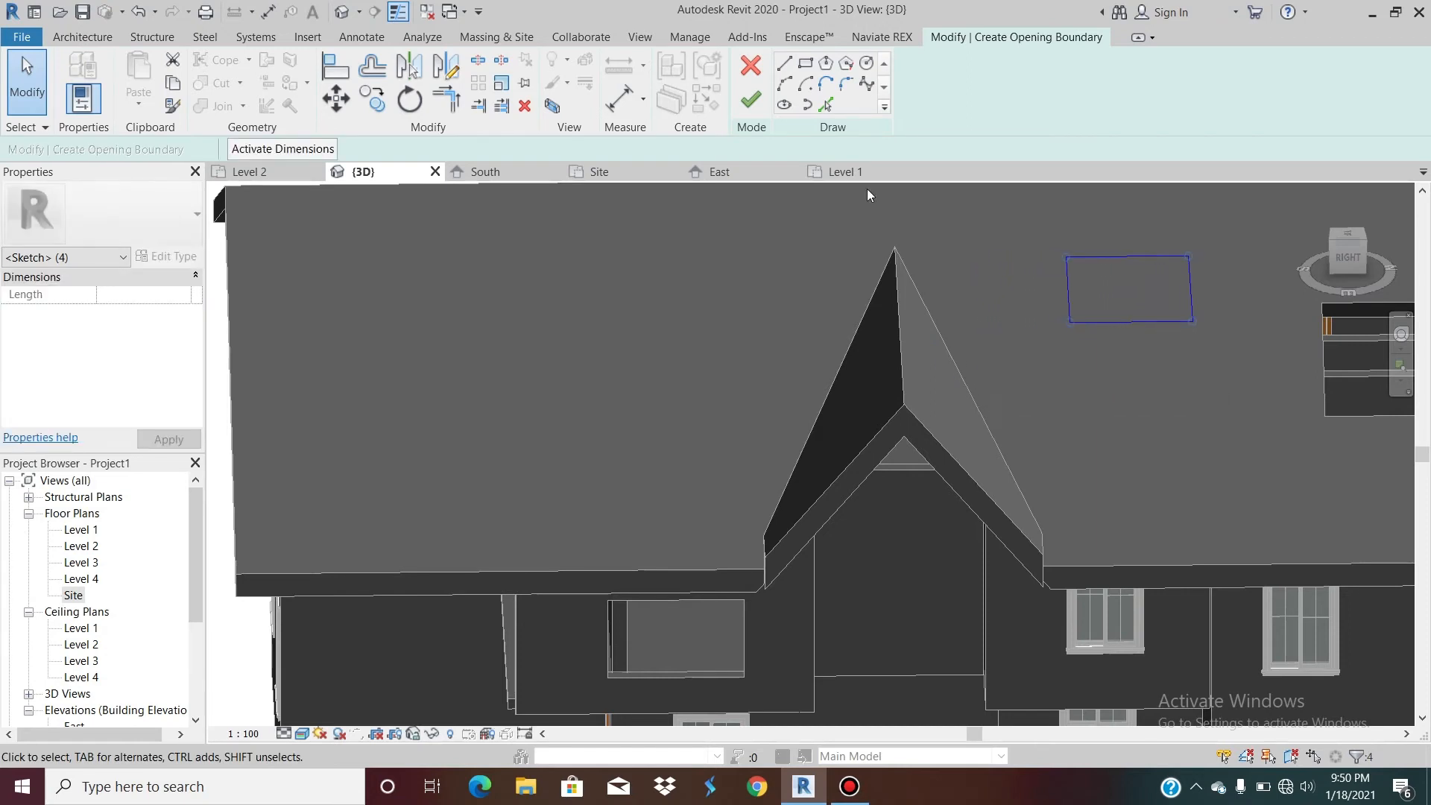
left_click(751, 99)
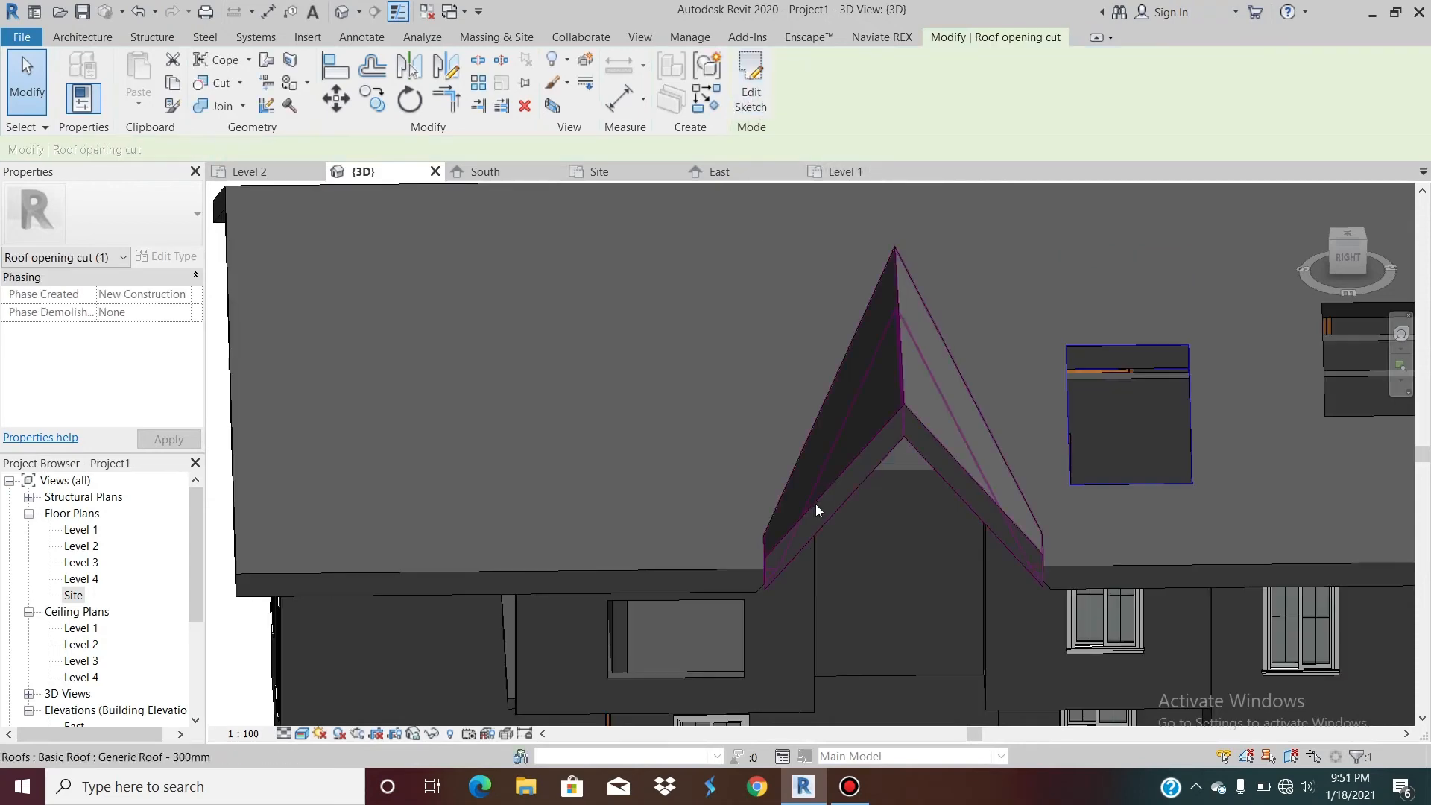
Step: Examine the cut faces of the Vertical opening and the neighbouring By Face opening from close up to compare their directions
scroll(896, 361, "down", 3)
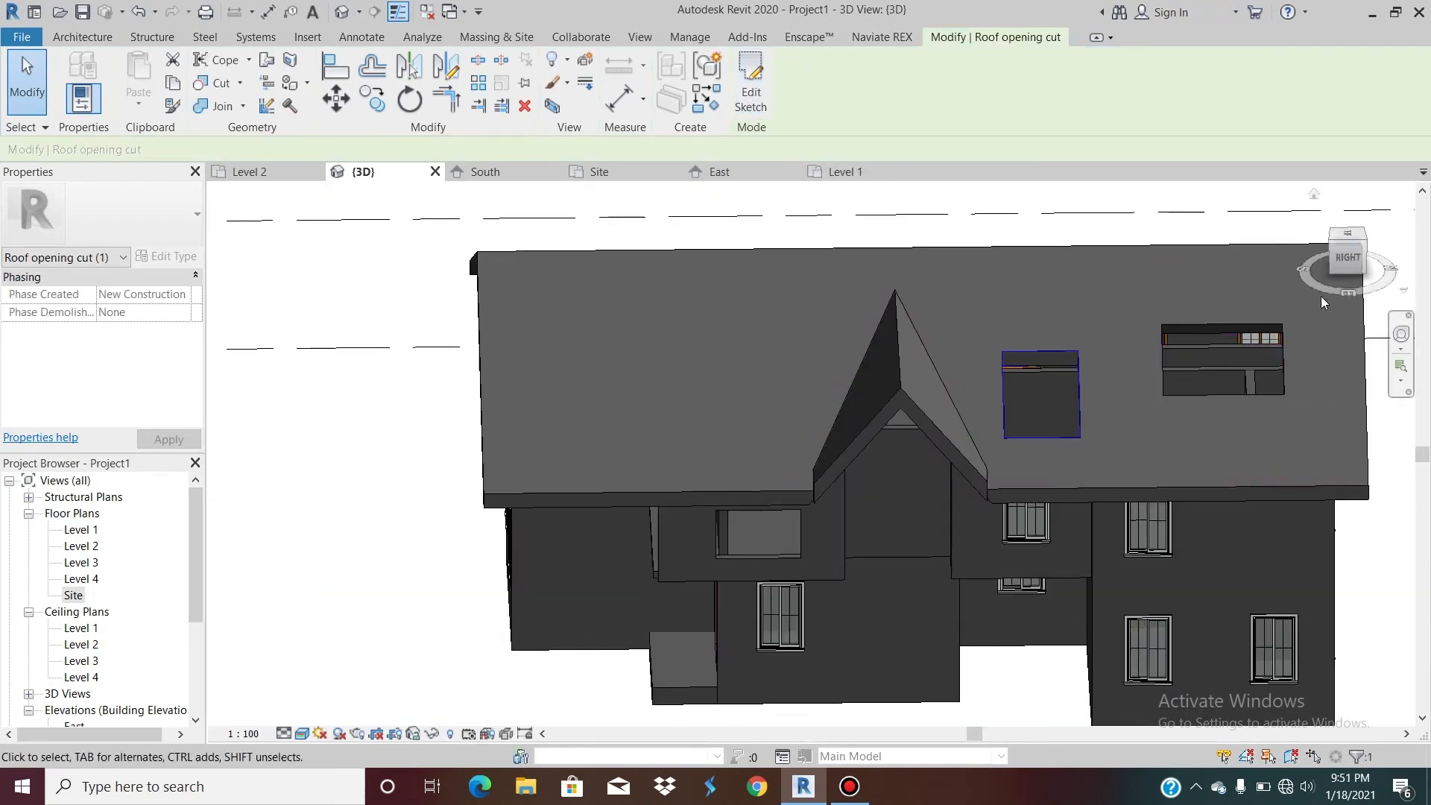
left_click_drag(1350, 270, 1237, 222)
middle_click_drag(1085, 351, 1090, 384, "shift")
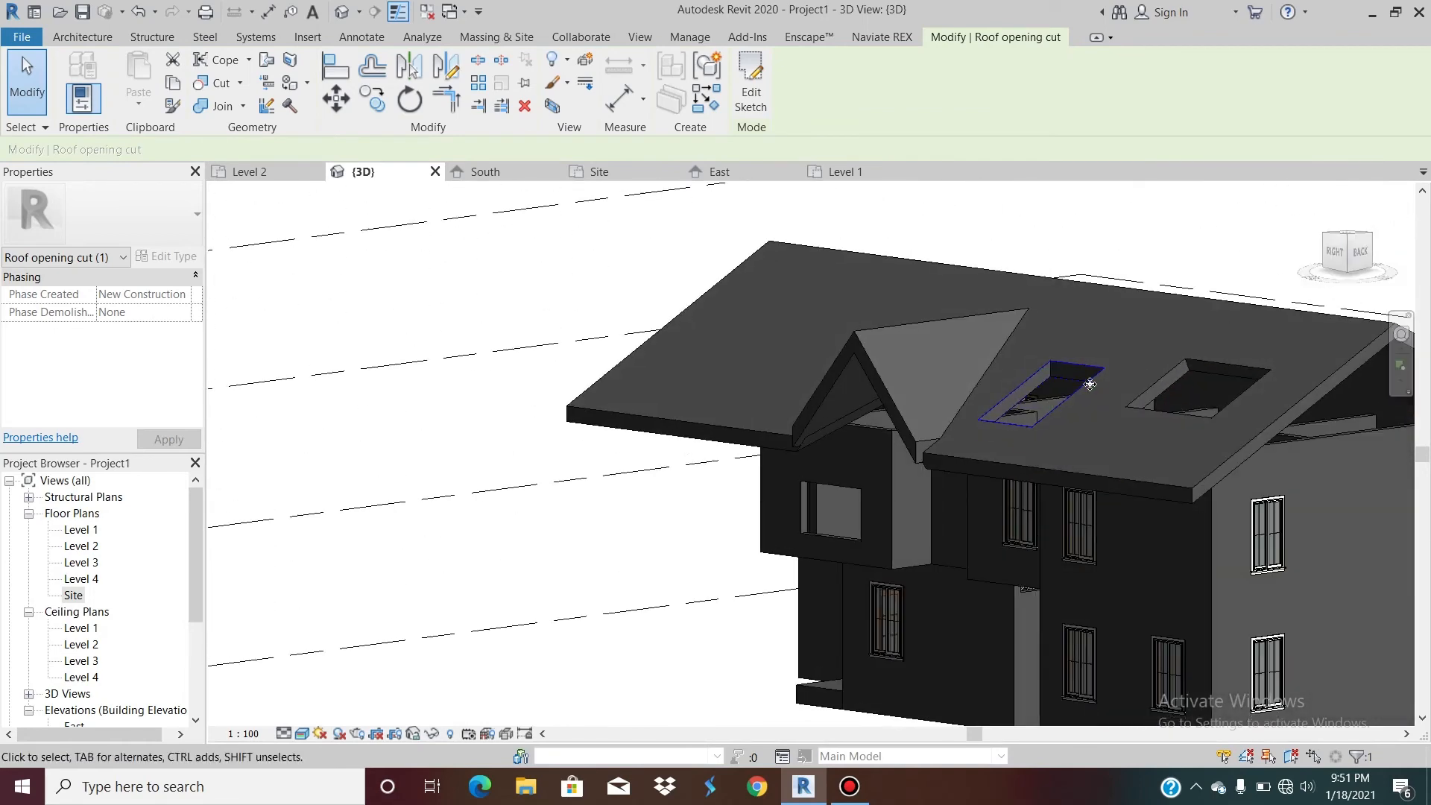
scroll(1126, 352, "up", 3)
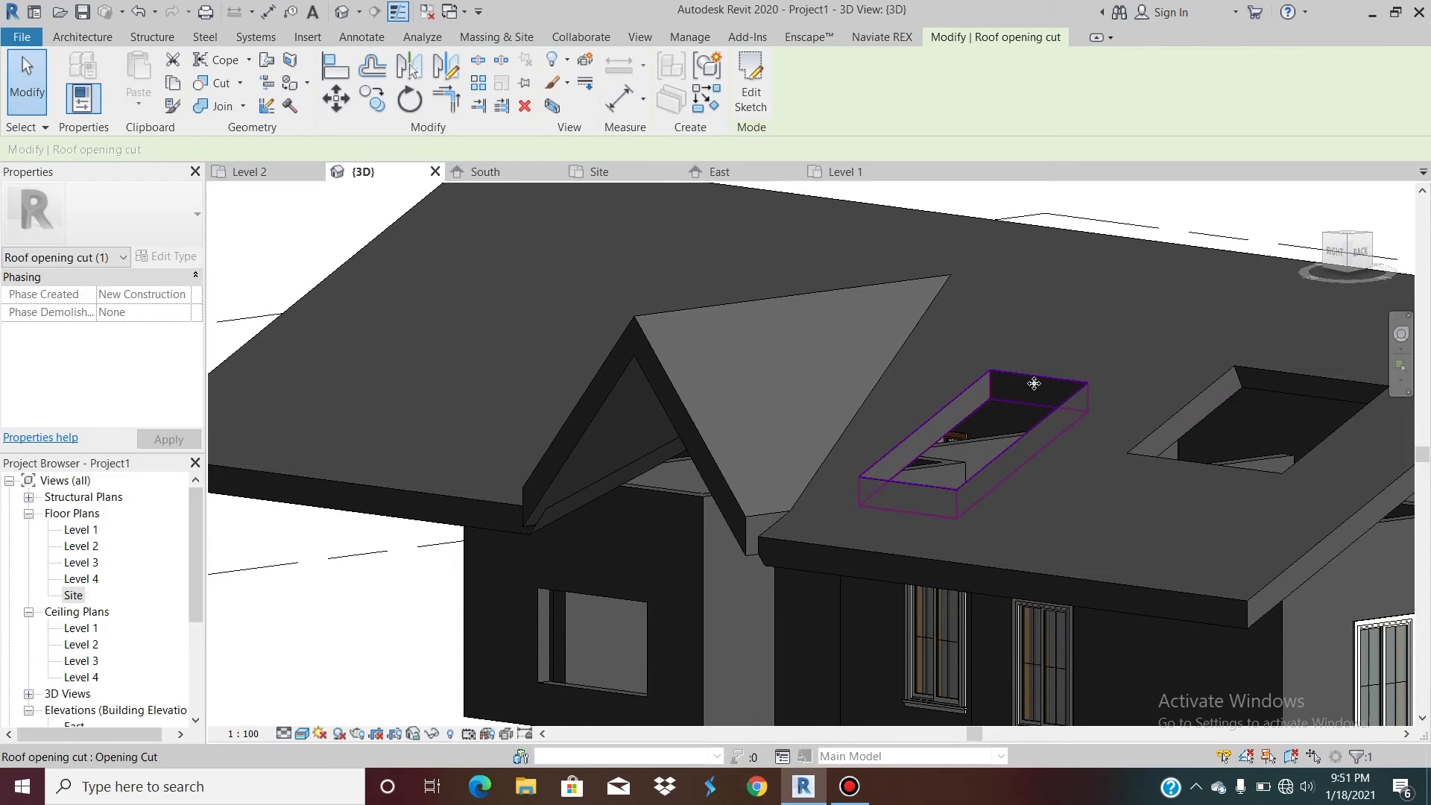
scroll(1033, 383, "up", 5)
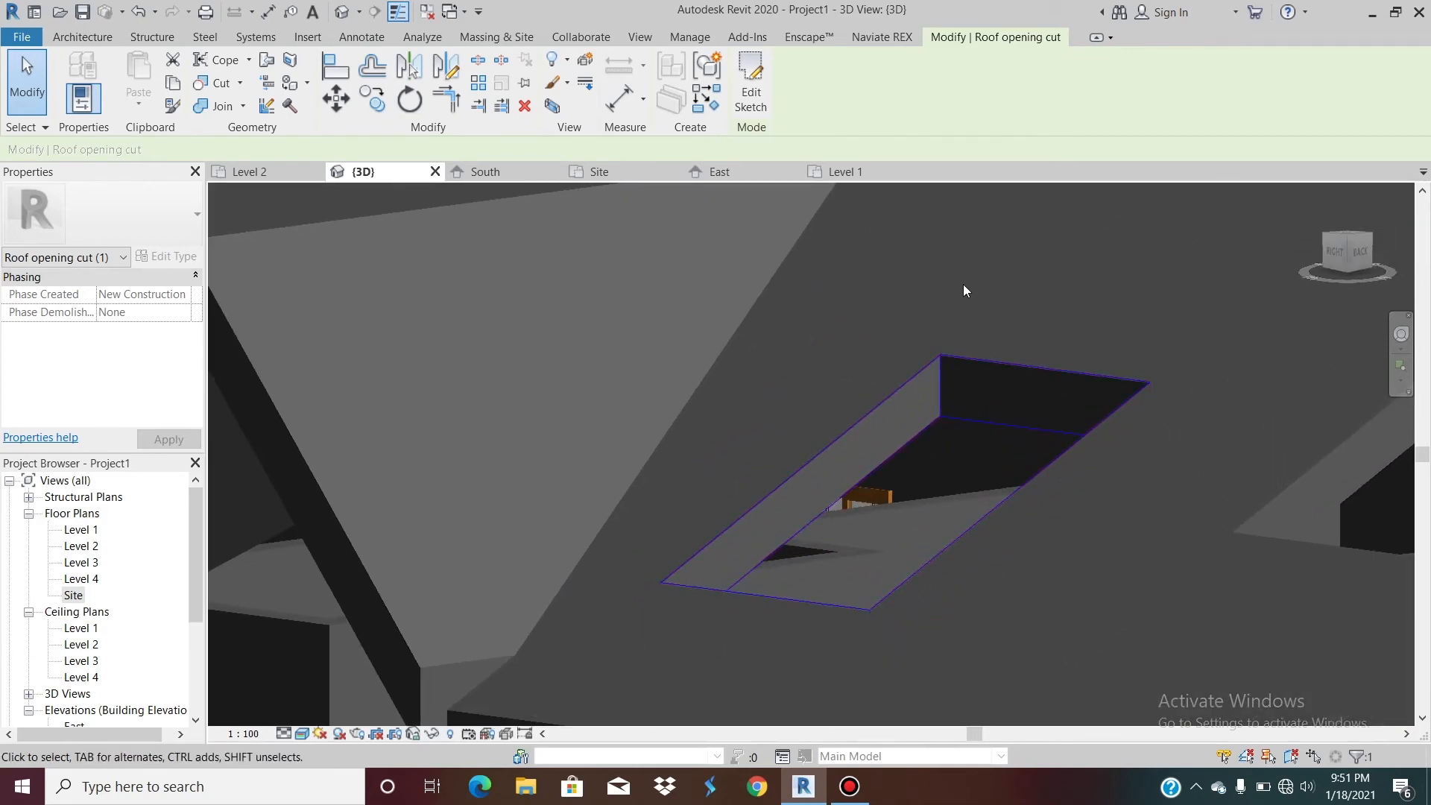
scroll(871, 534, "down", 5)
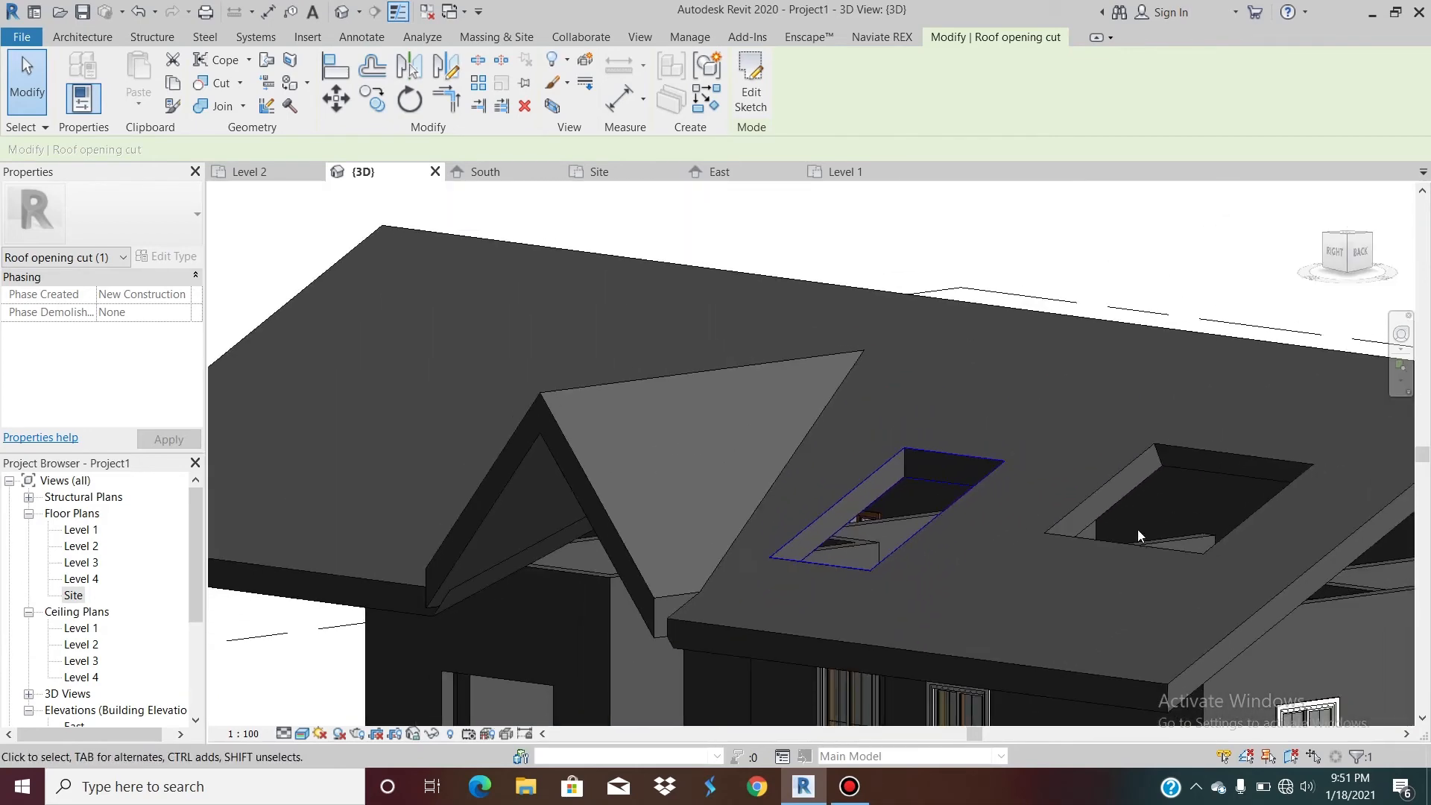
scroll(1138, 529, "up", 4)
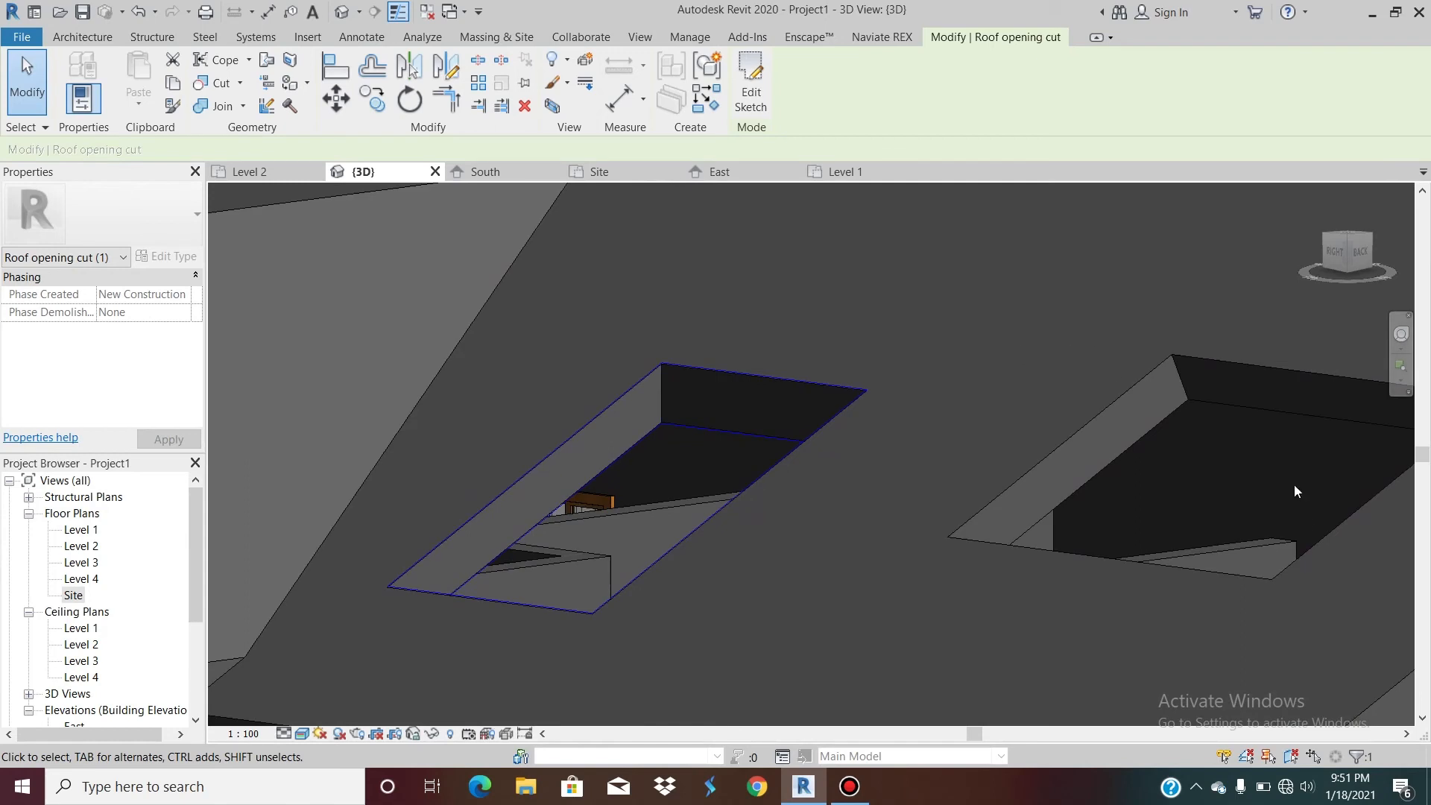
scroll(1128, 468, "down", 4)
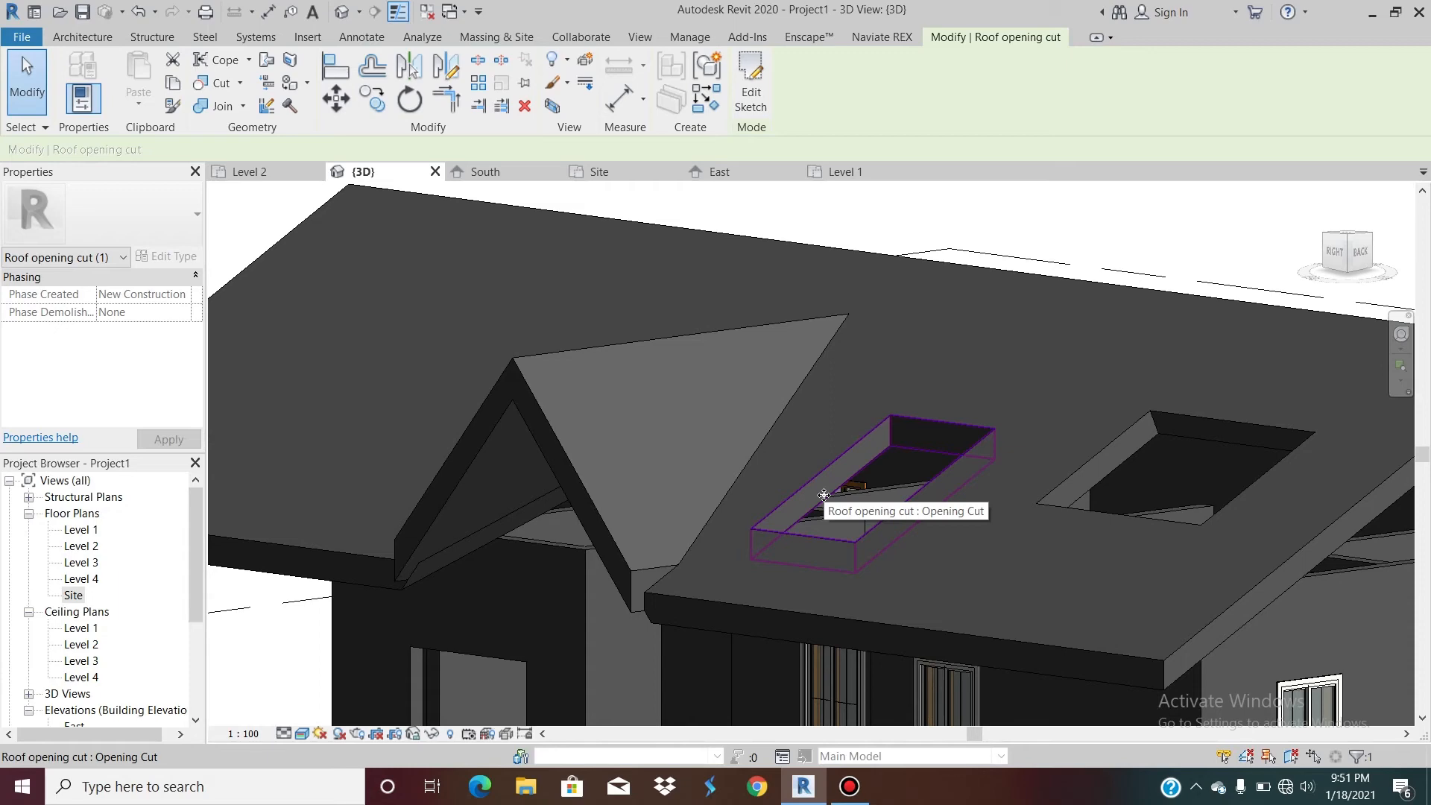
scroll(814, 665, "down", 2)
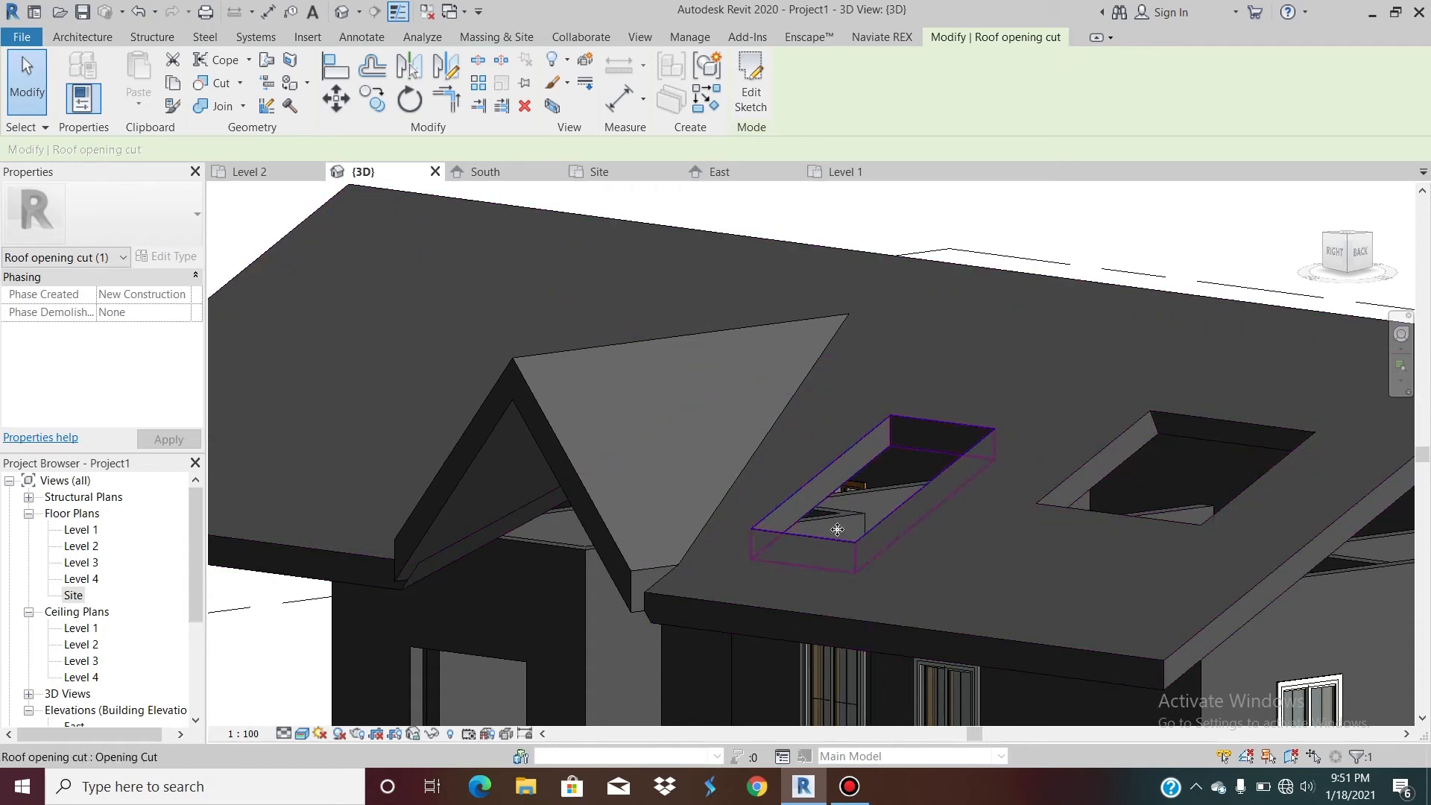
scroll(851, 521, "down", 3)
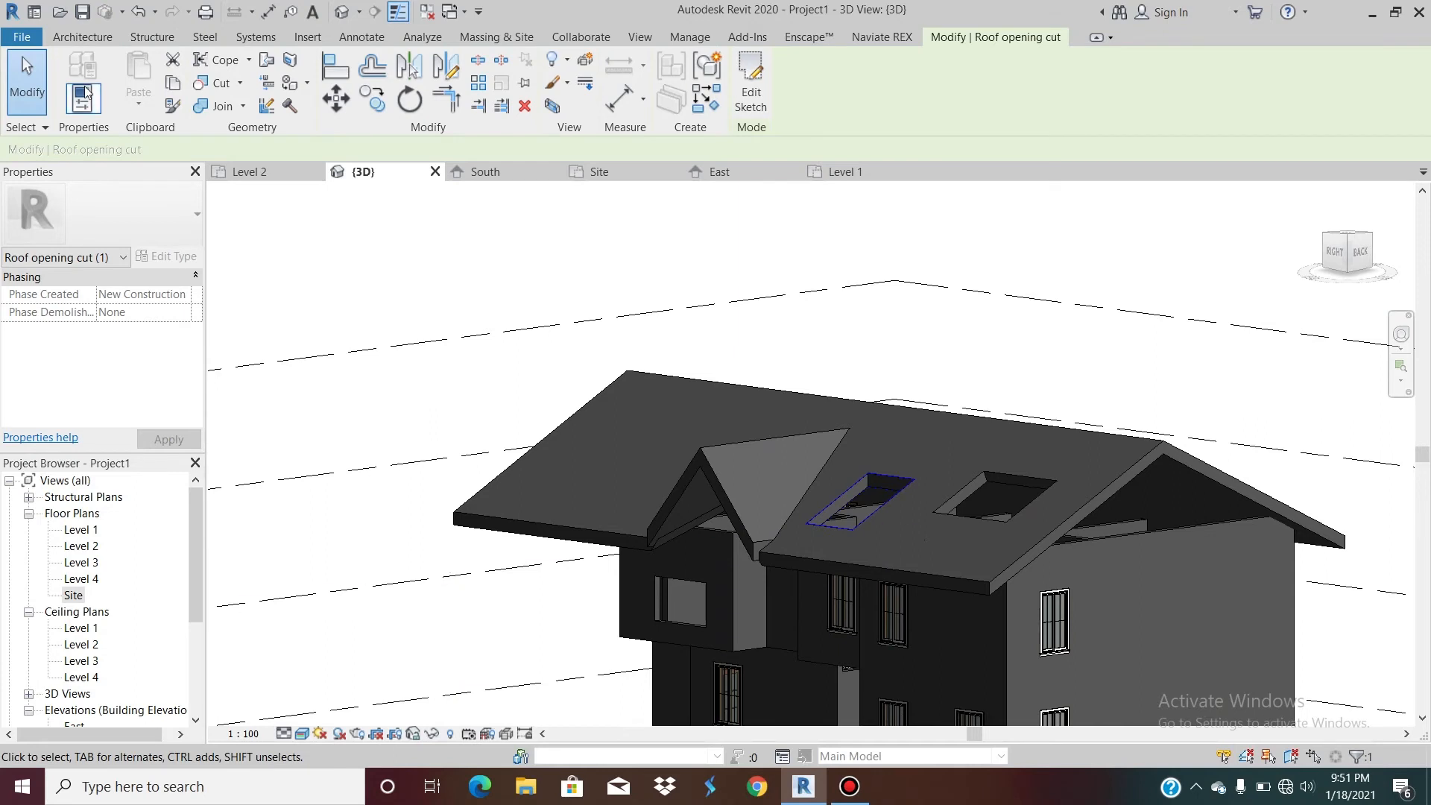
Step: Start a Roof: Soffit boundary sketch, accept Level 2 in the lowest level notice, and set the soffit's level to Level 3
left_click(88, 36)
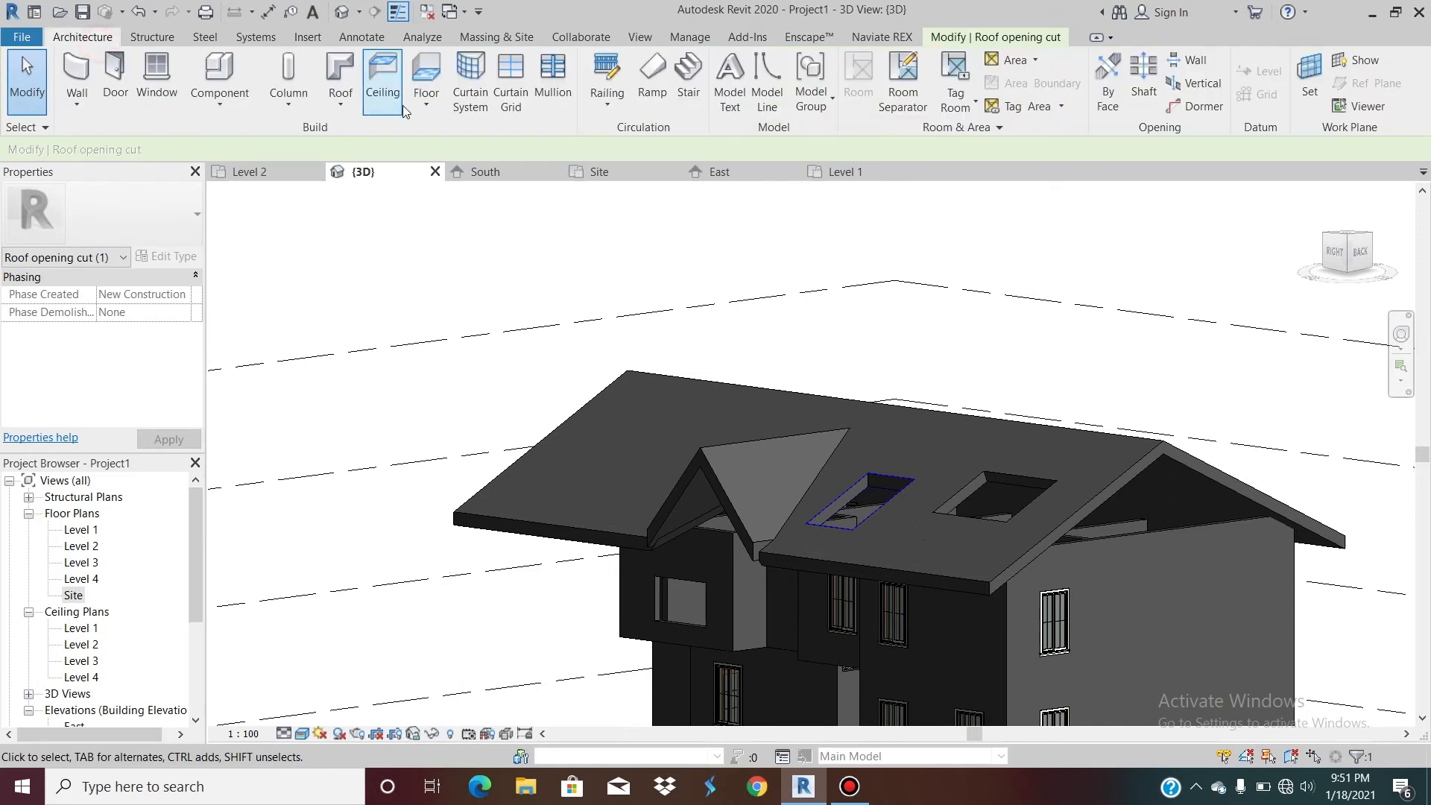
left_click(340, 105)
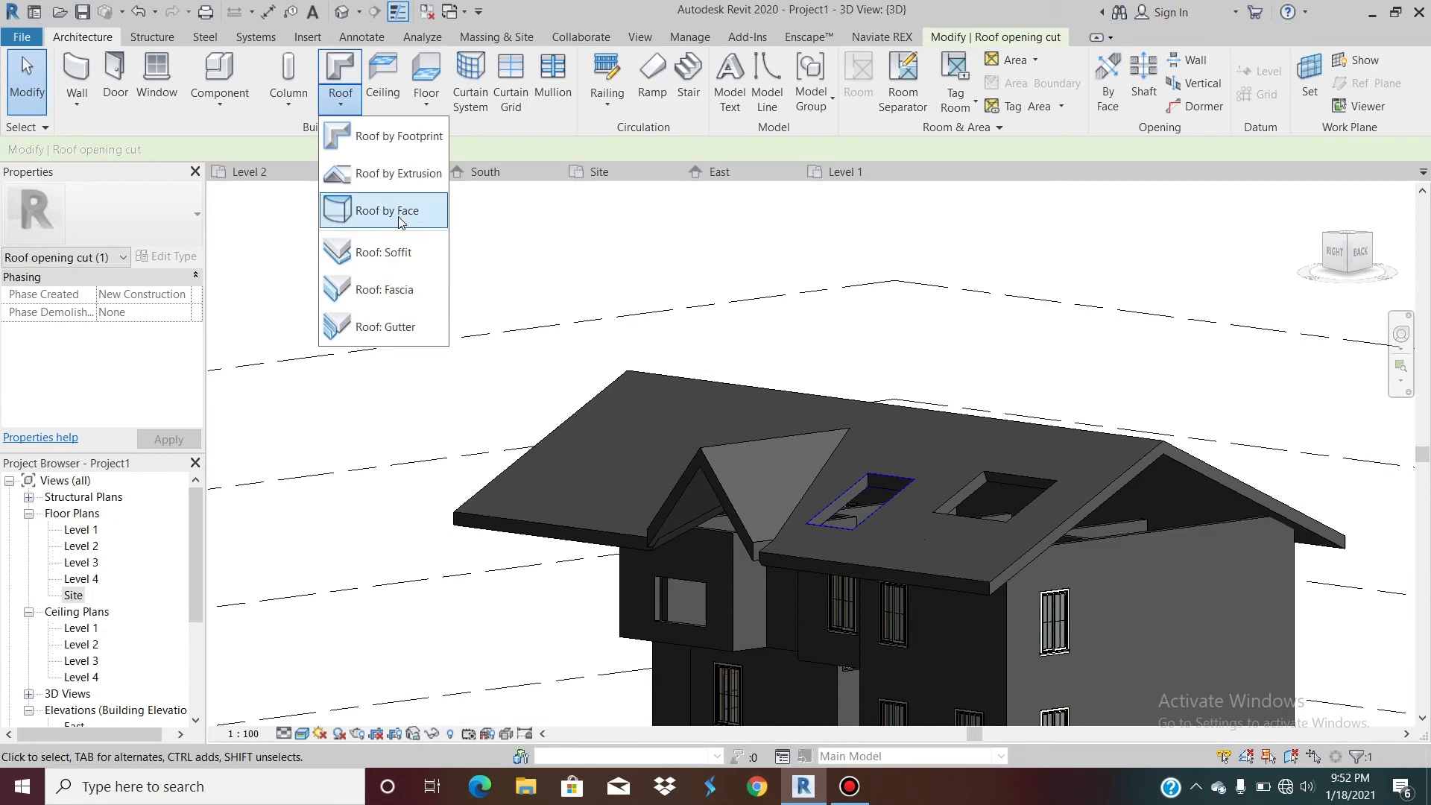
left_click(410, 264)
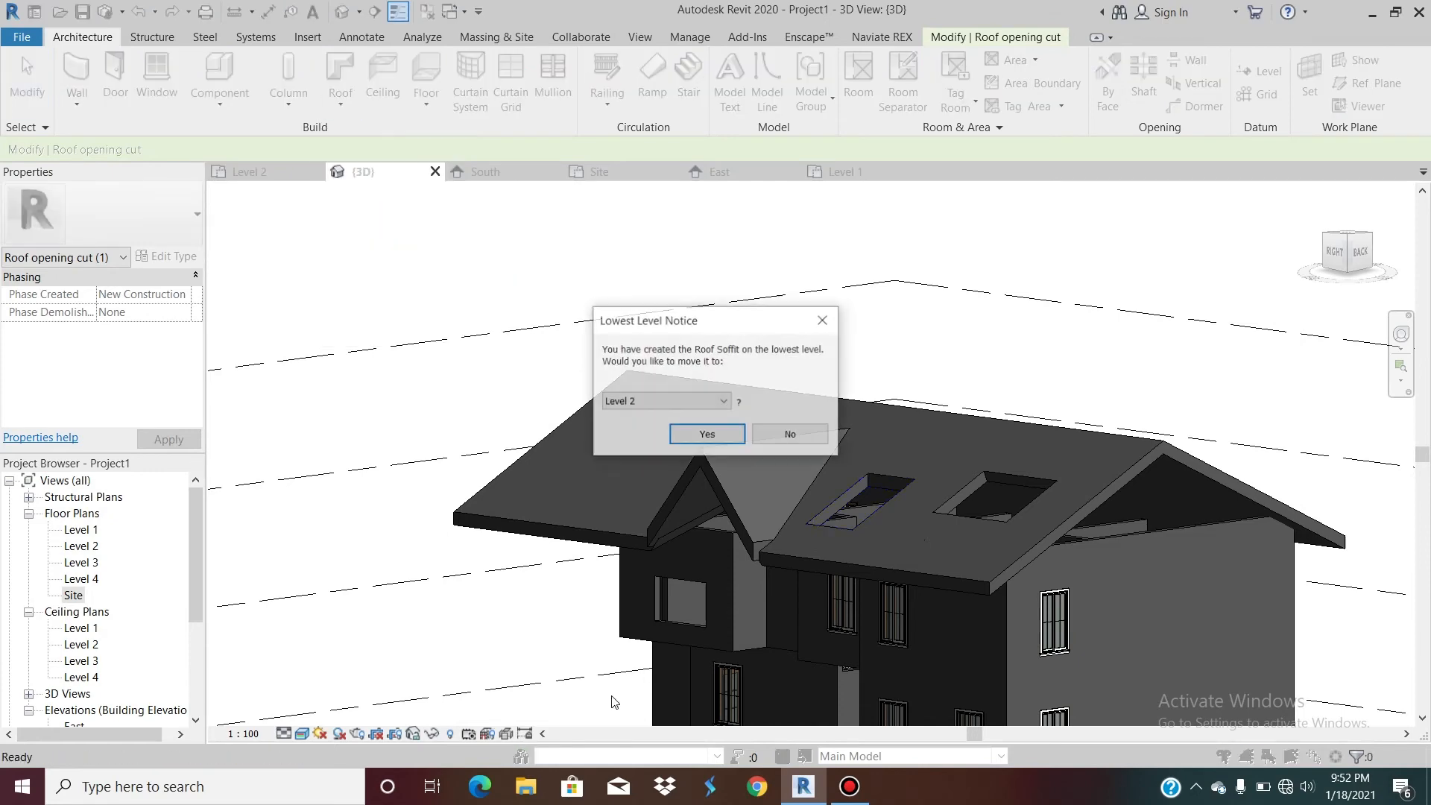
left_click(707, 436)
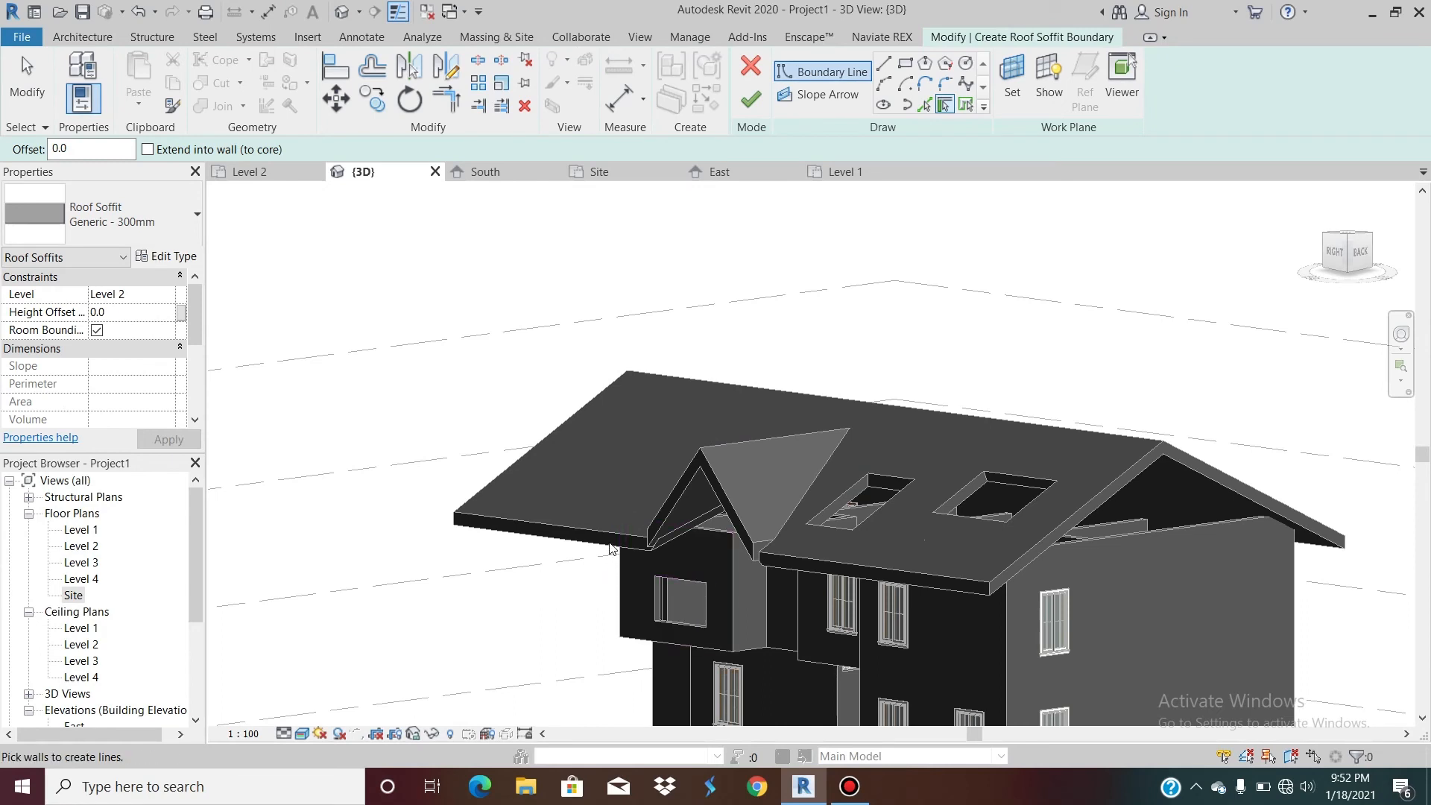
left_click(171, 298)
left_click(168, 294)
left_click(134, 343)
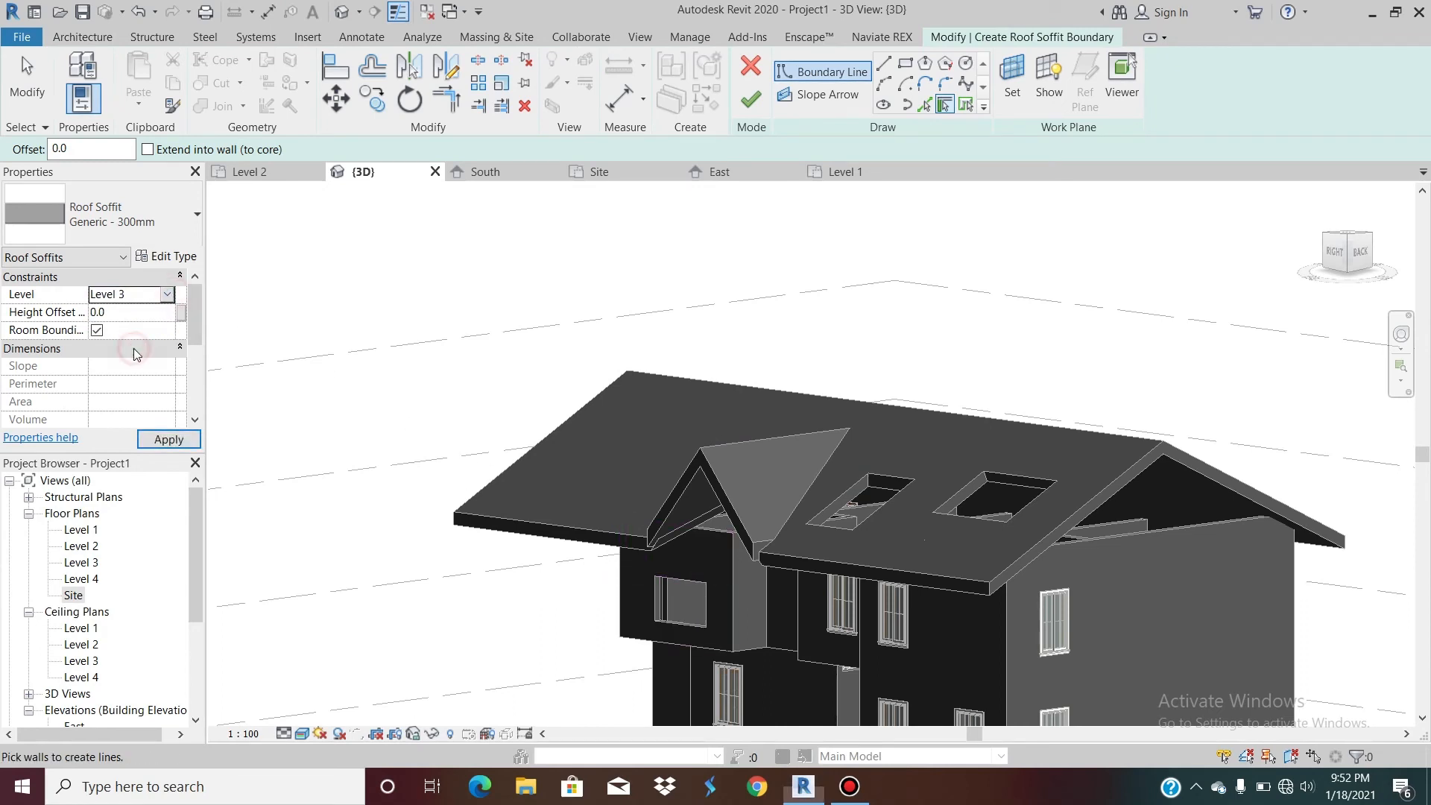
left_click(165, 440)
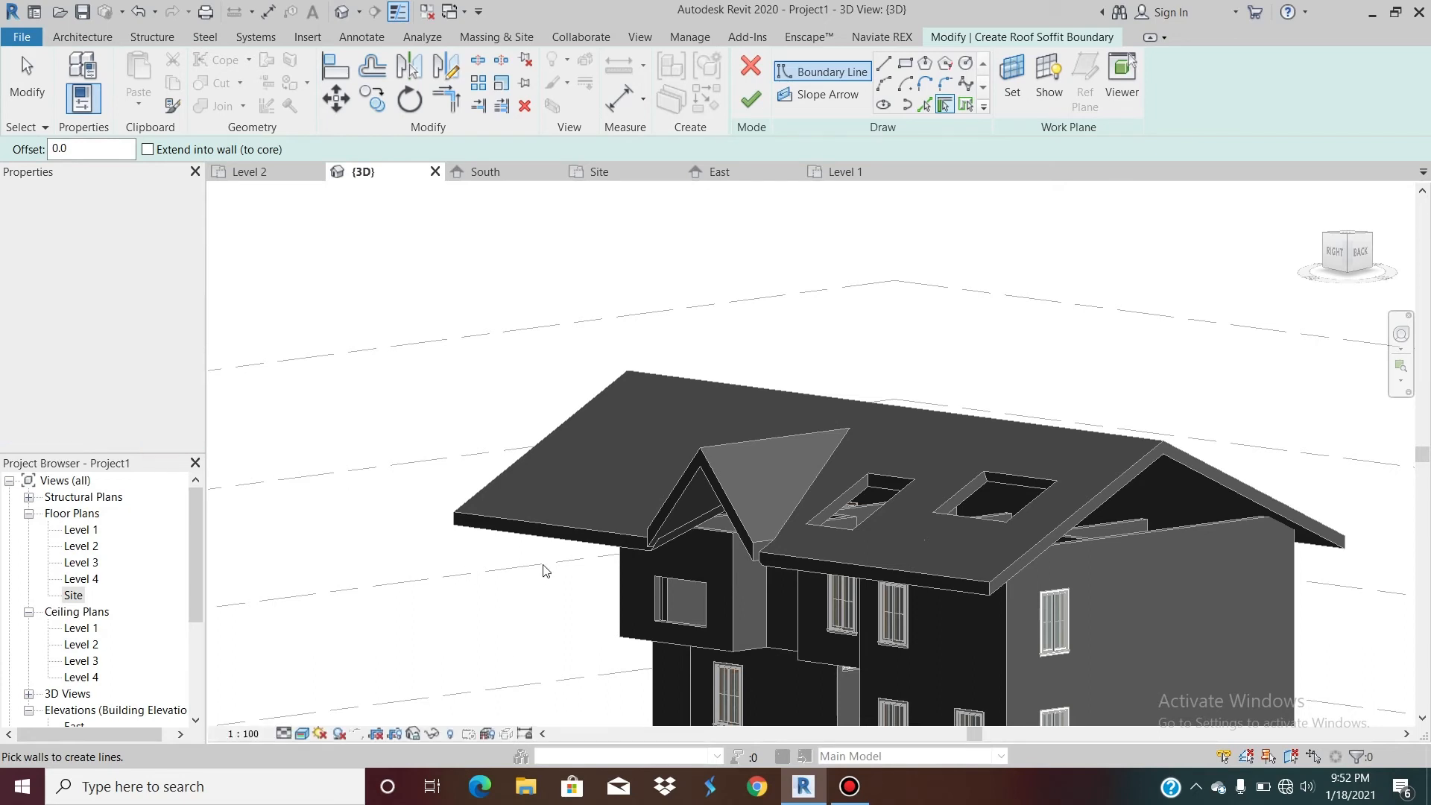
Step: Open the Level 3 floor plan for sketching the soffit boundary
scroll(531, 534, "up", 2)
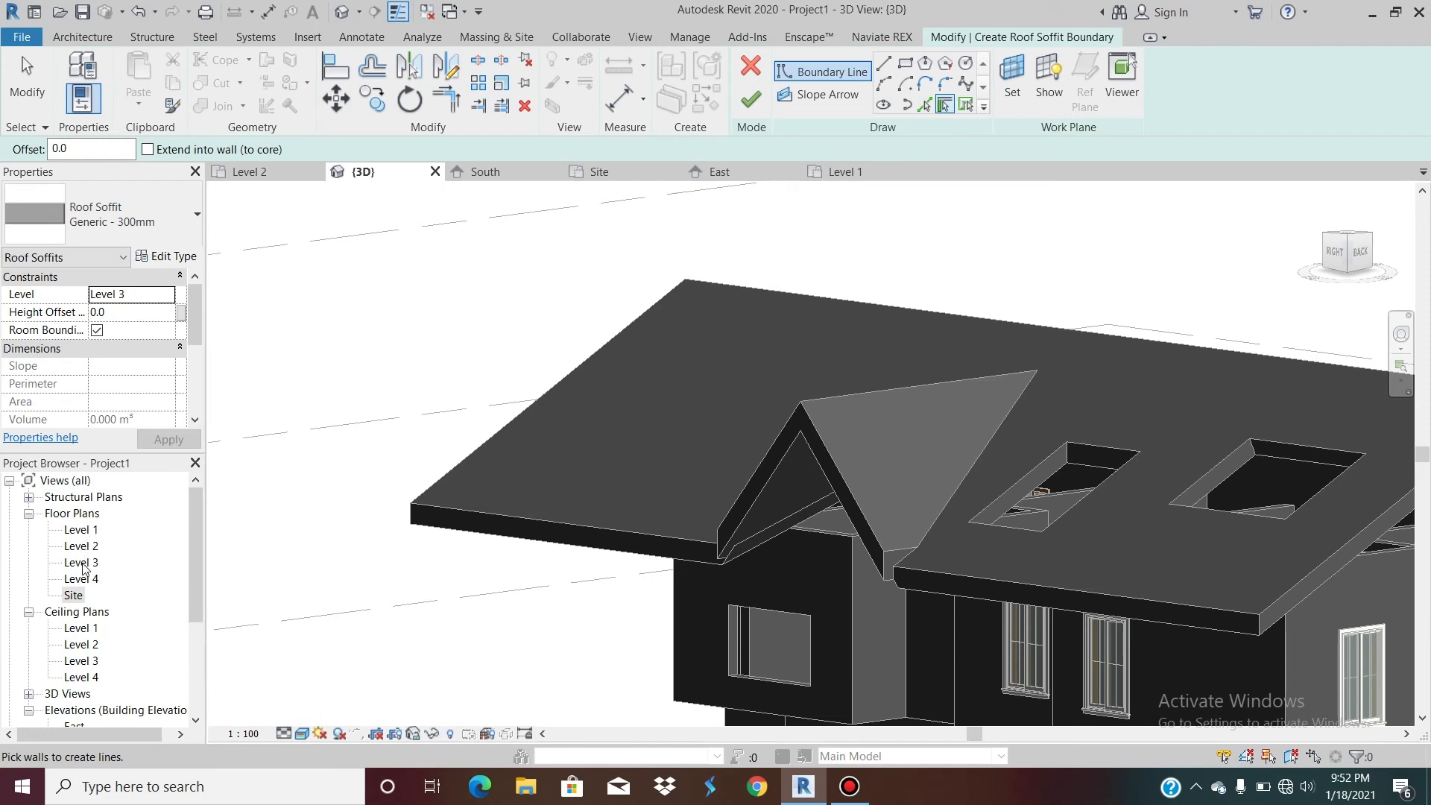
double_click(81, 546)
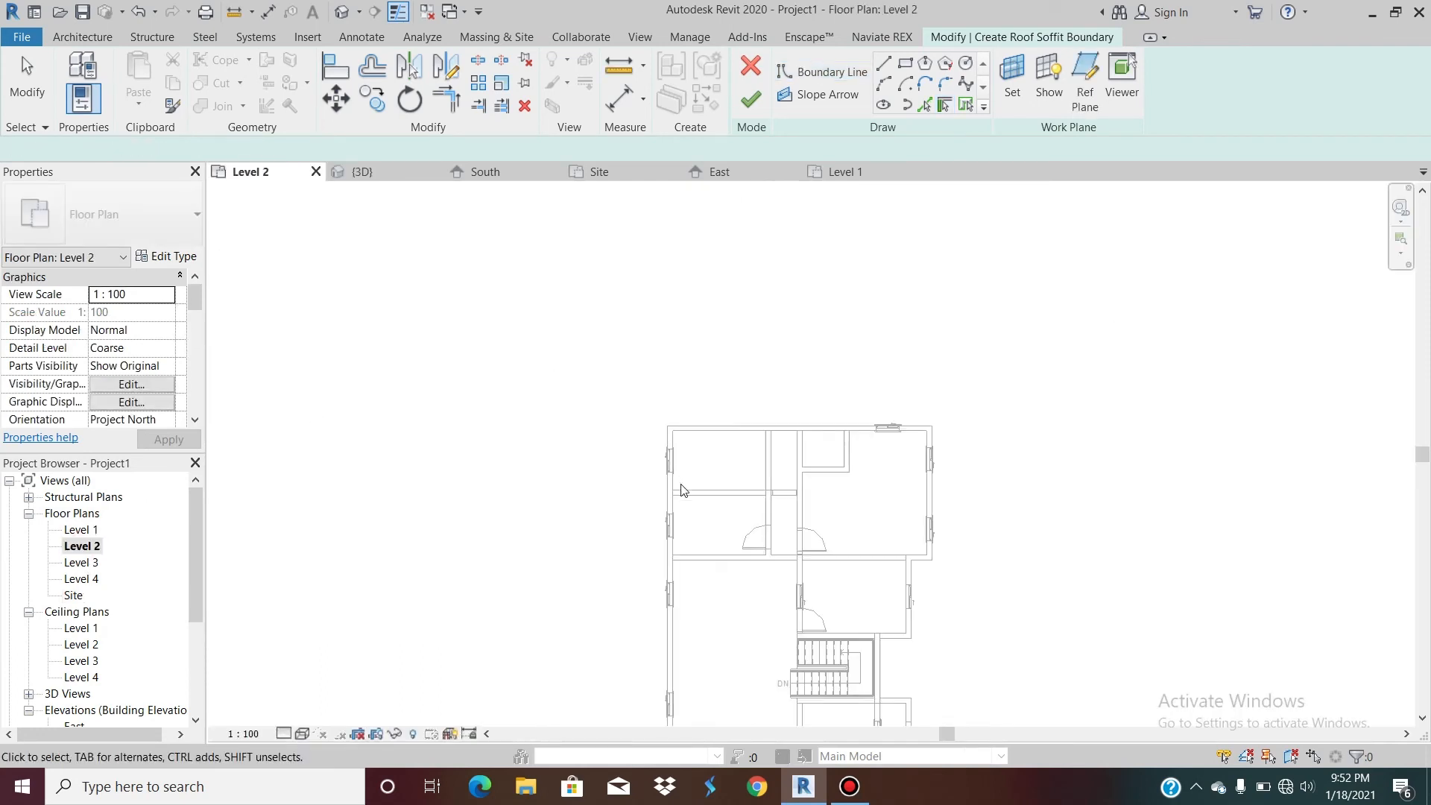
left_click(884, 66)
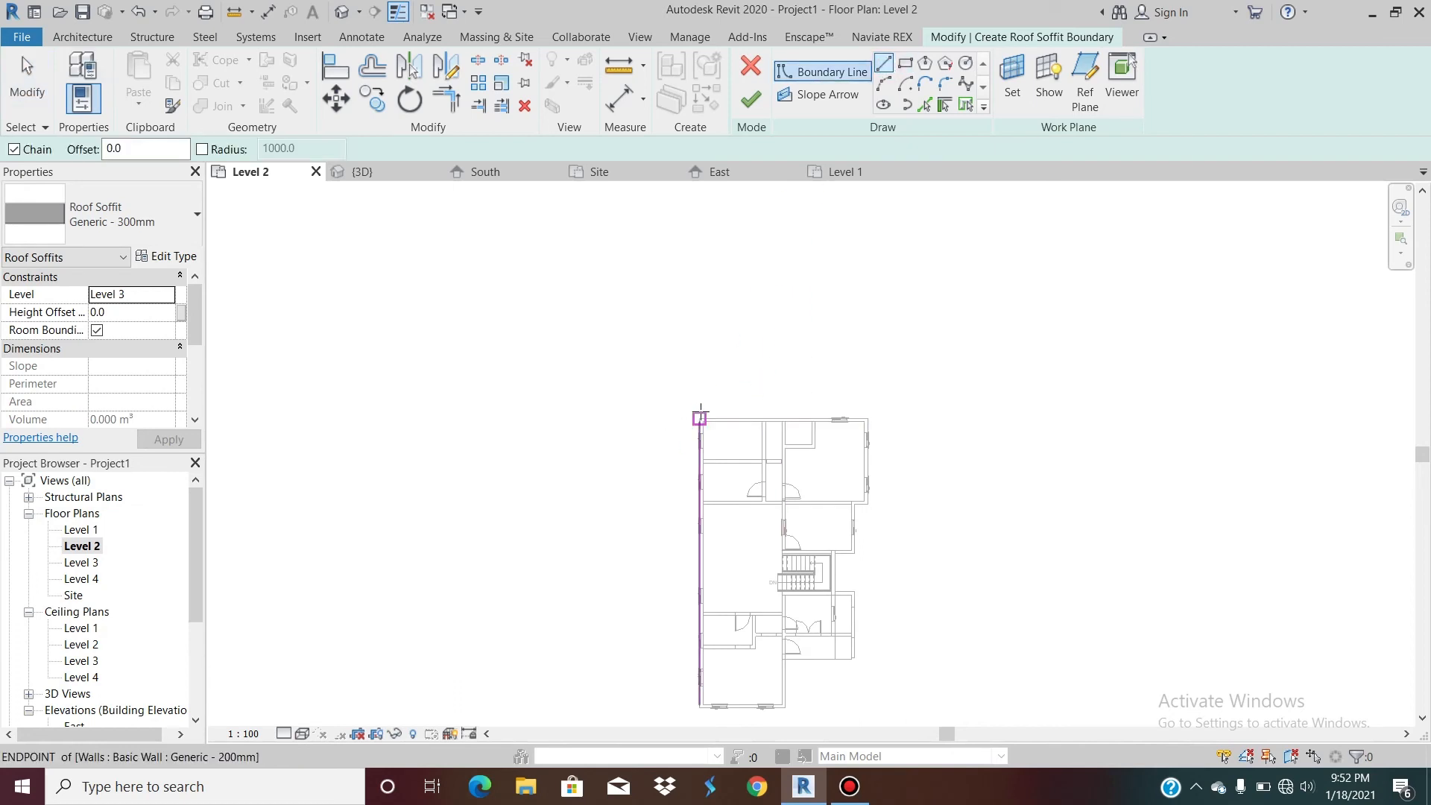
scroll(700, 414, "up", 3)
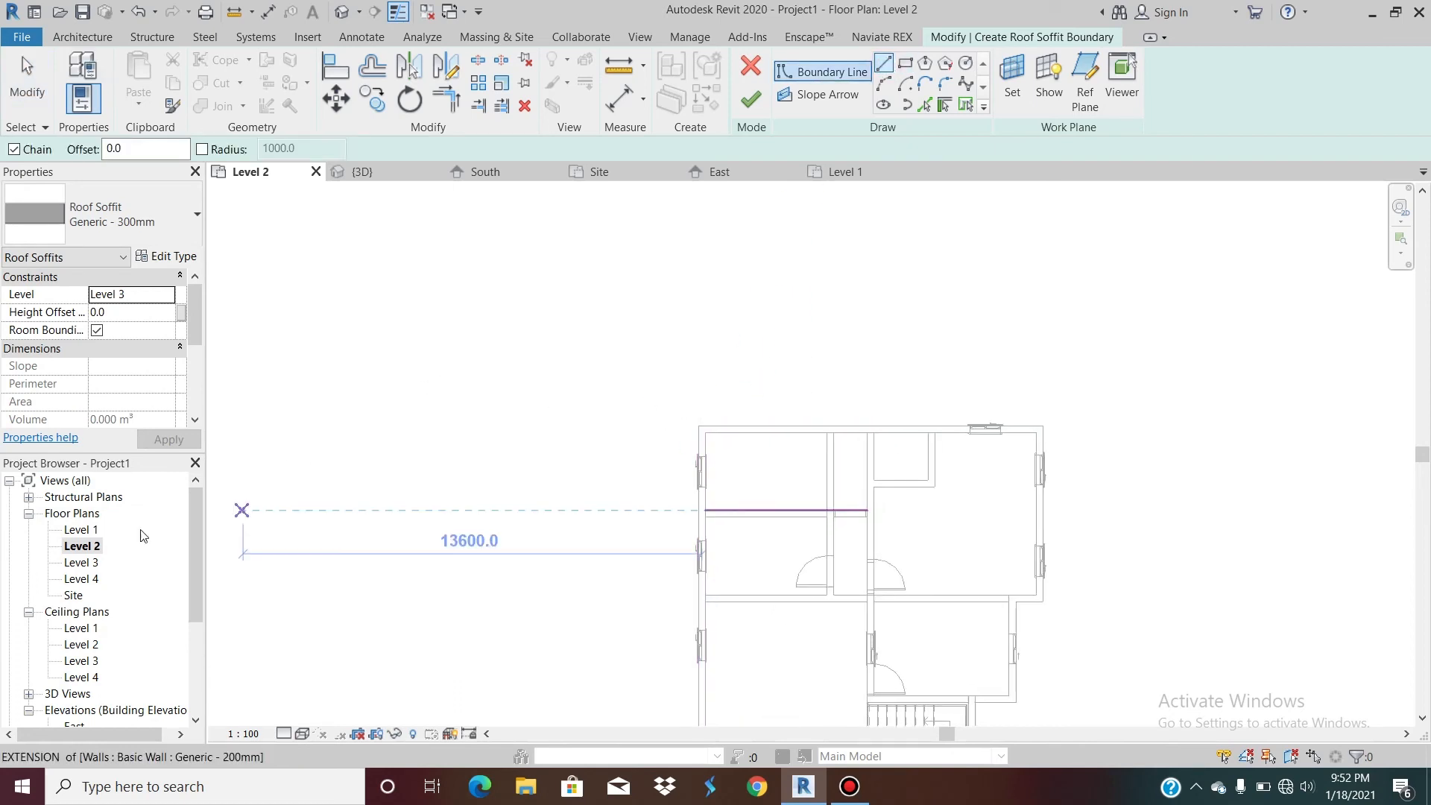
double_click(81, 563)
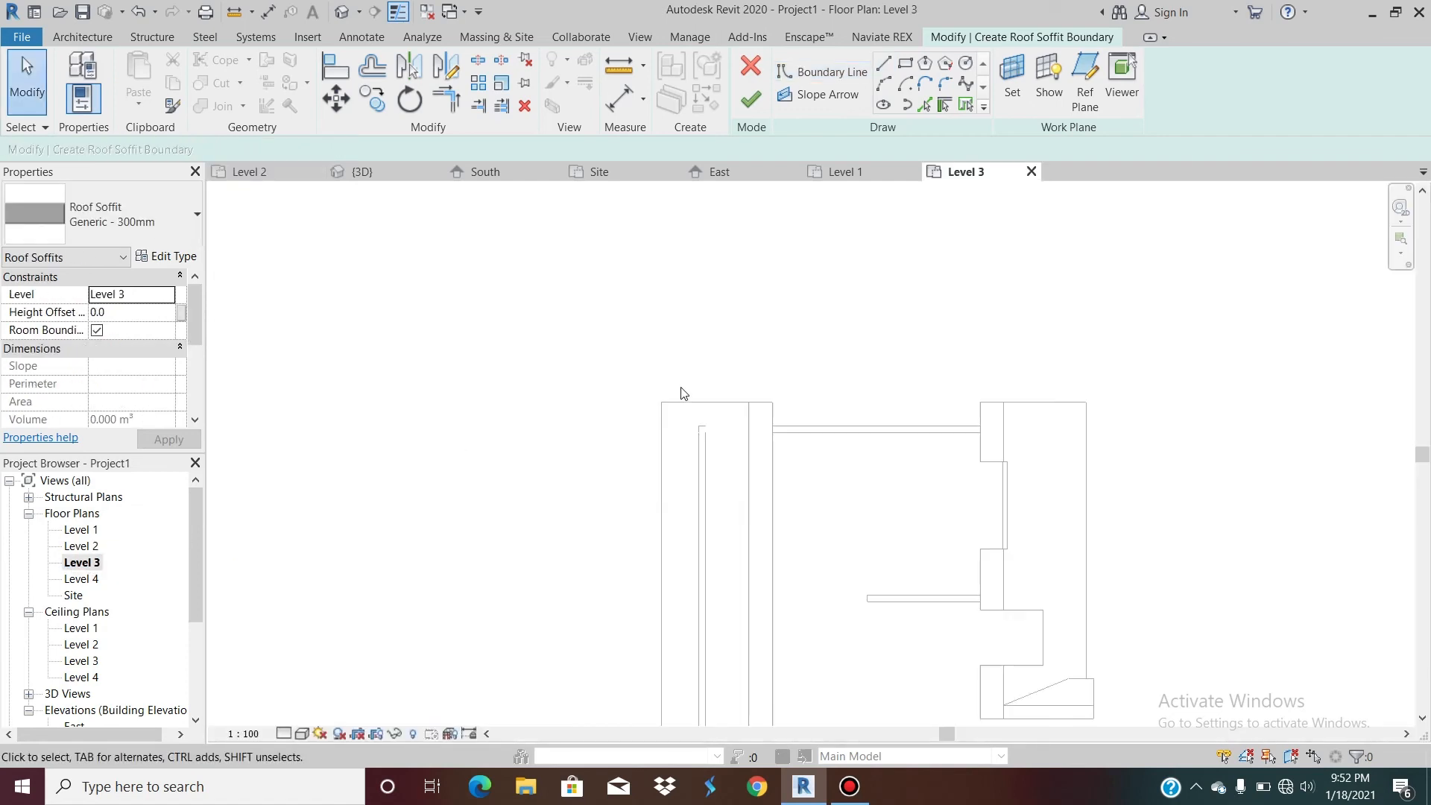
scroll(778, 351, "down", 2)
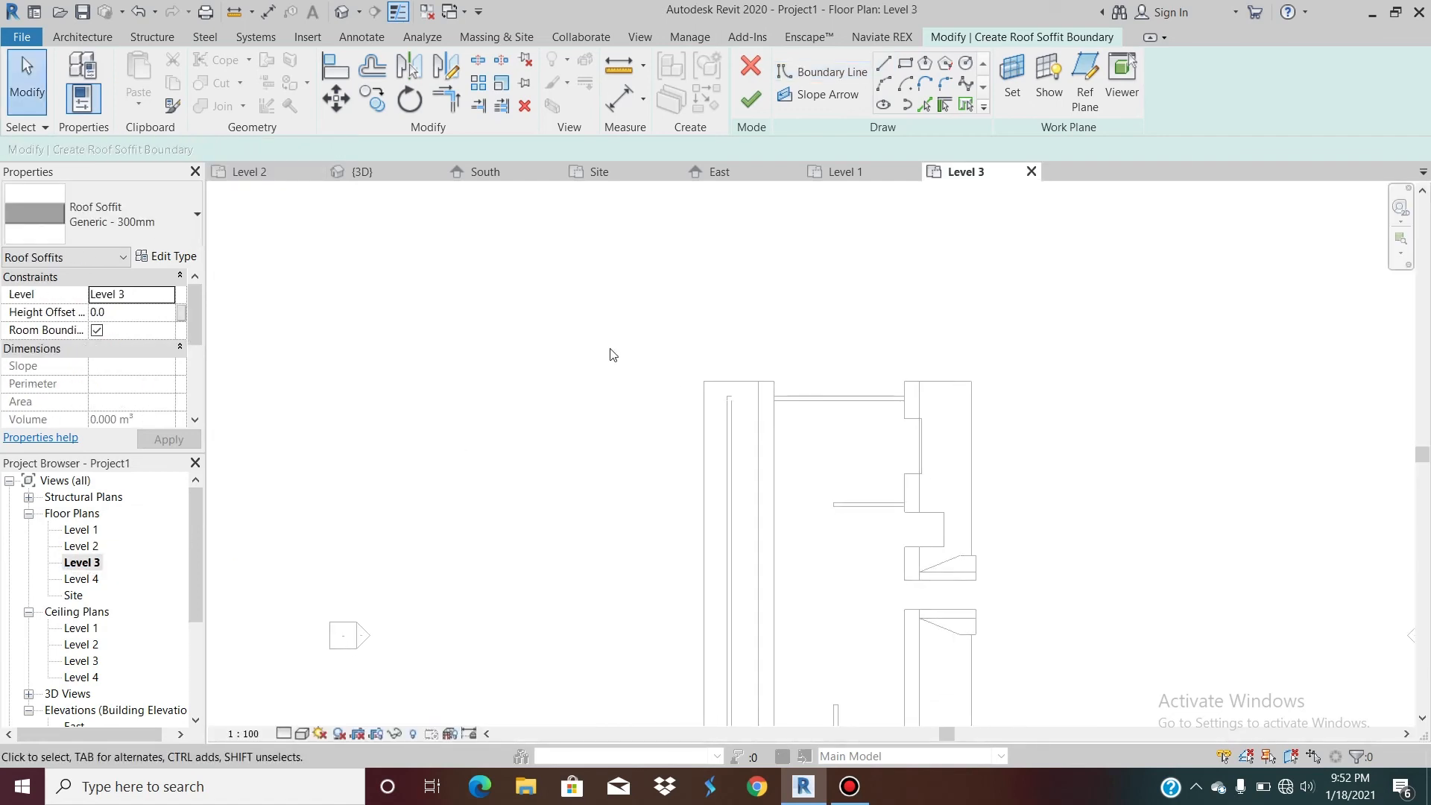
Step: Sketch a rectangular soffit boundary between opposite outer corners of the main roof outline, and finish the soffit
left_click(905, 64)
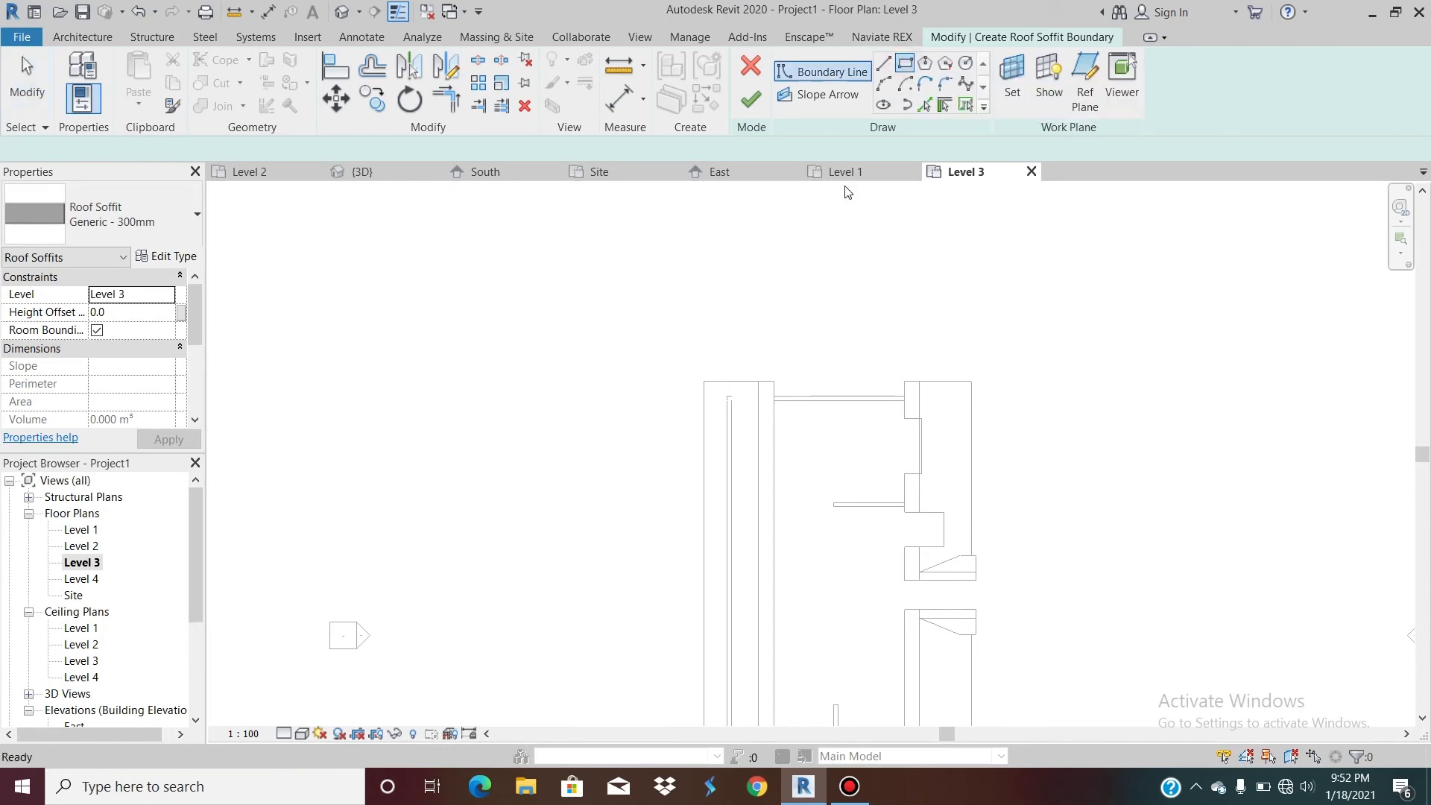
left_click(703, 381)
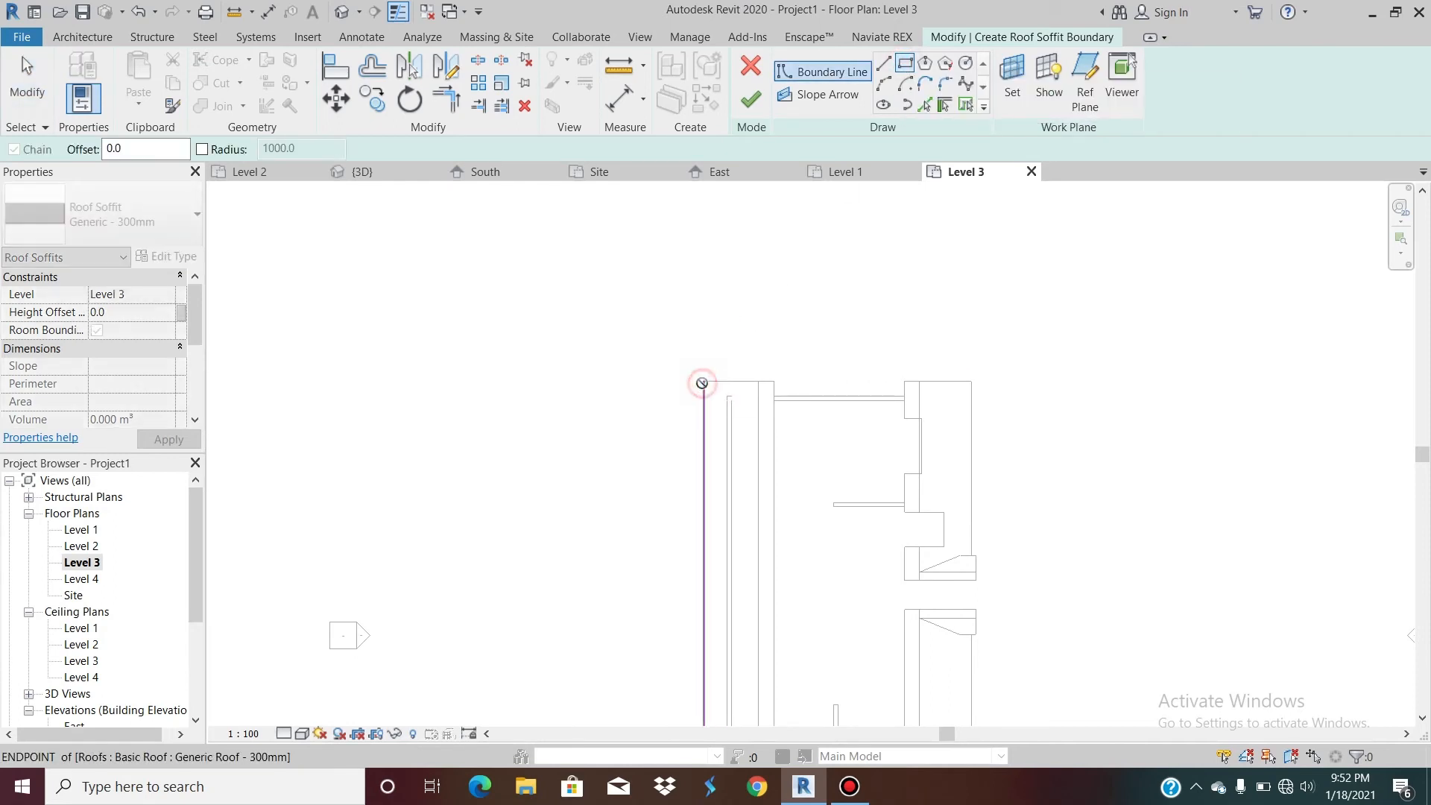
scroll(704, 382, "down", 2)
left_click(824, 566)
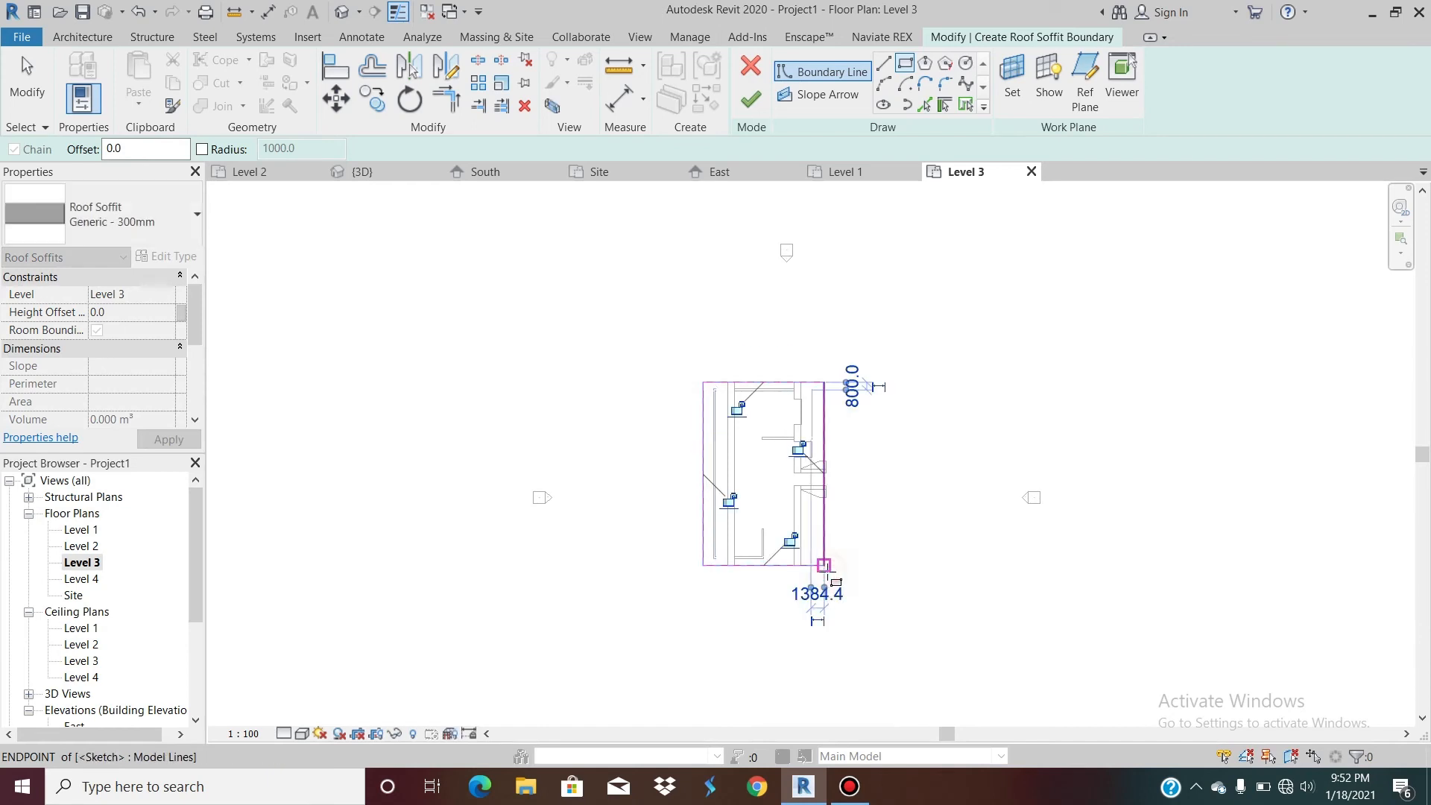
left_click(764, 110)
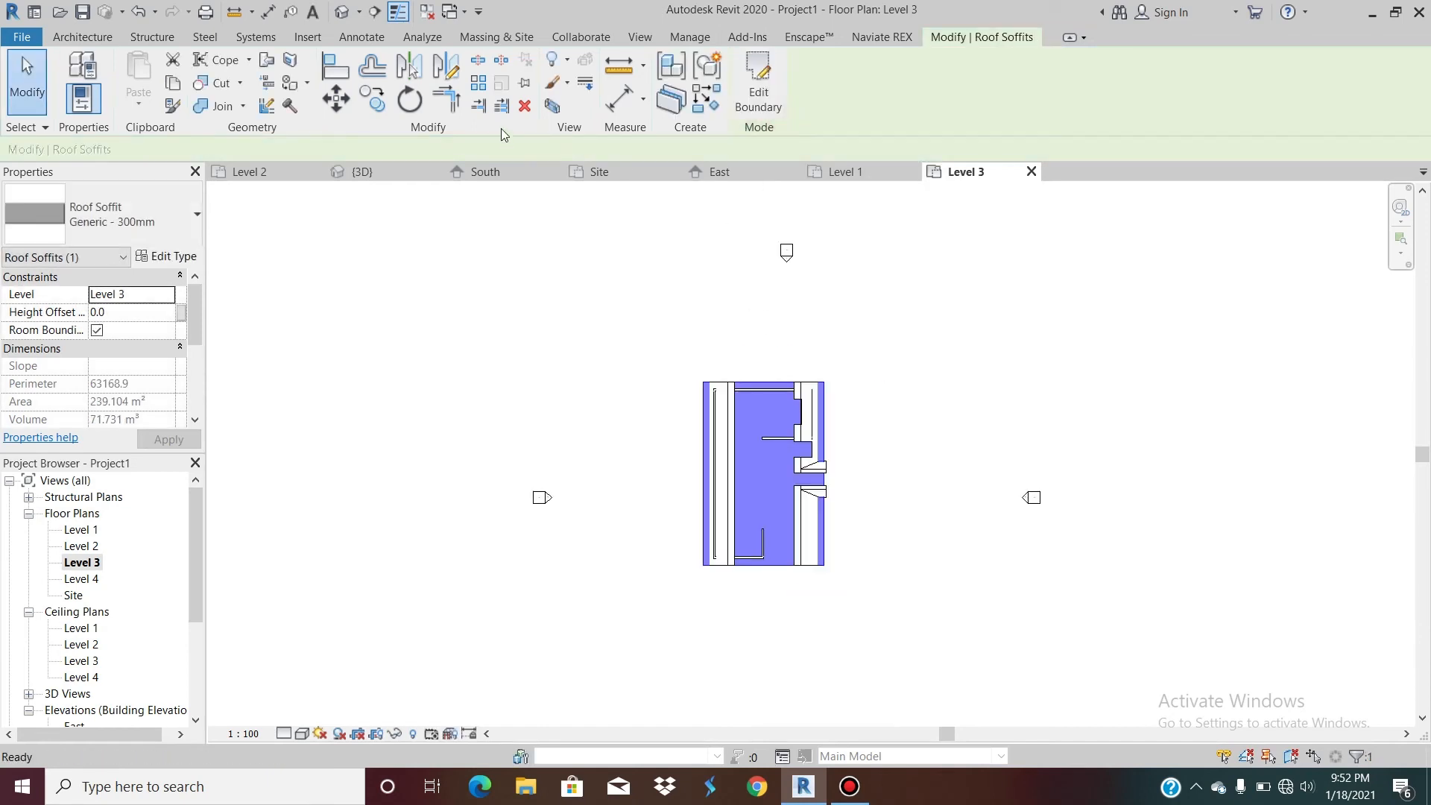
Step: Inspect how the soffit sits against the main roof's edge at the eave corner in the 3D view
left_click(342, 11)
scroll(585, 493, "down", 3)
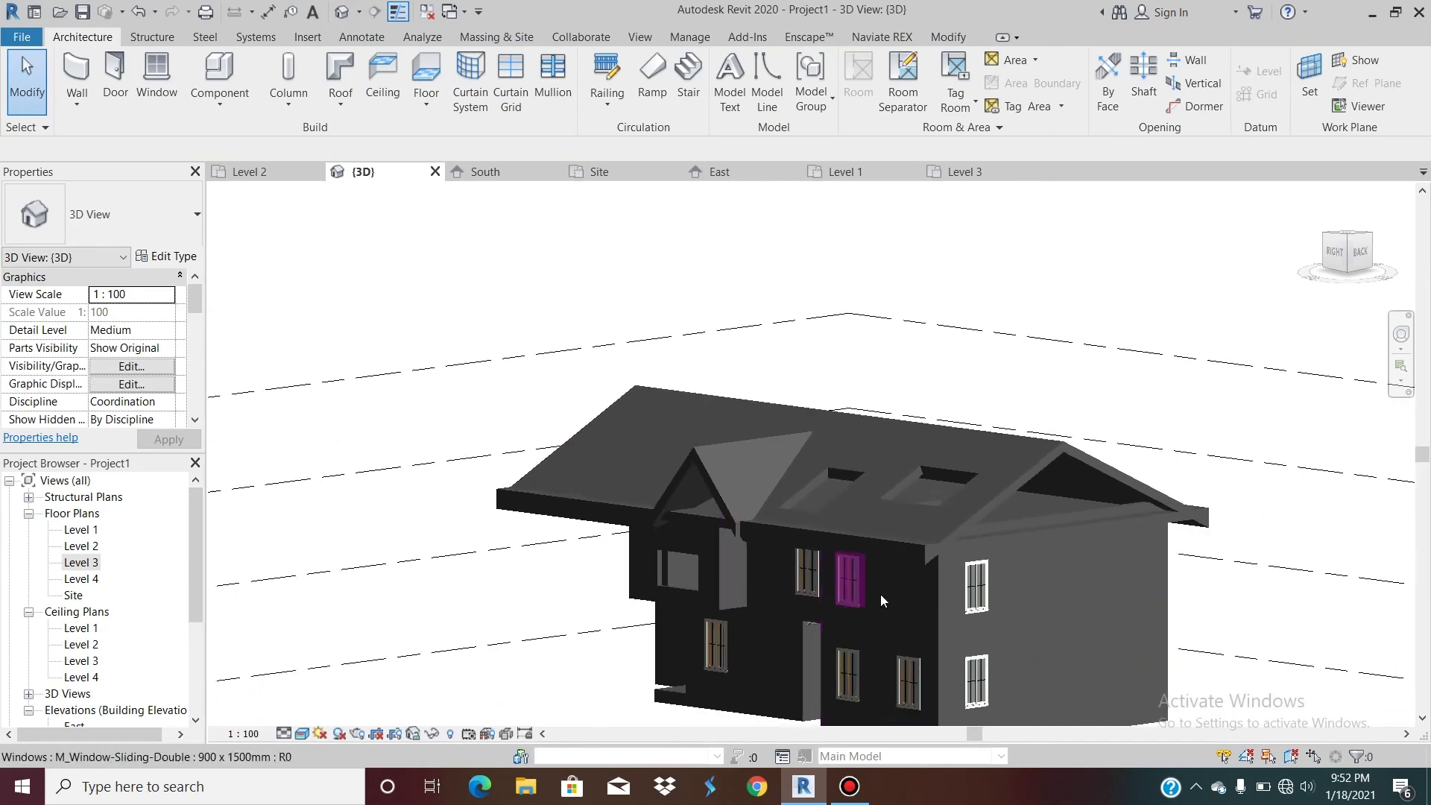
scroll(984, 539, "up", 4)
scroll(906, 576, "up", 3)
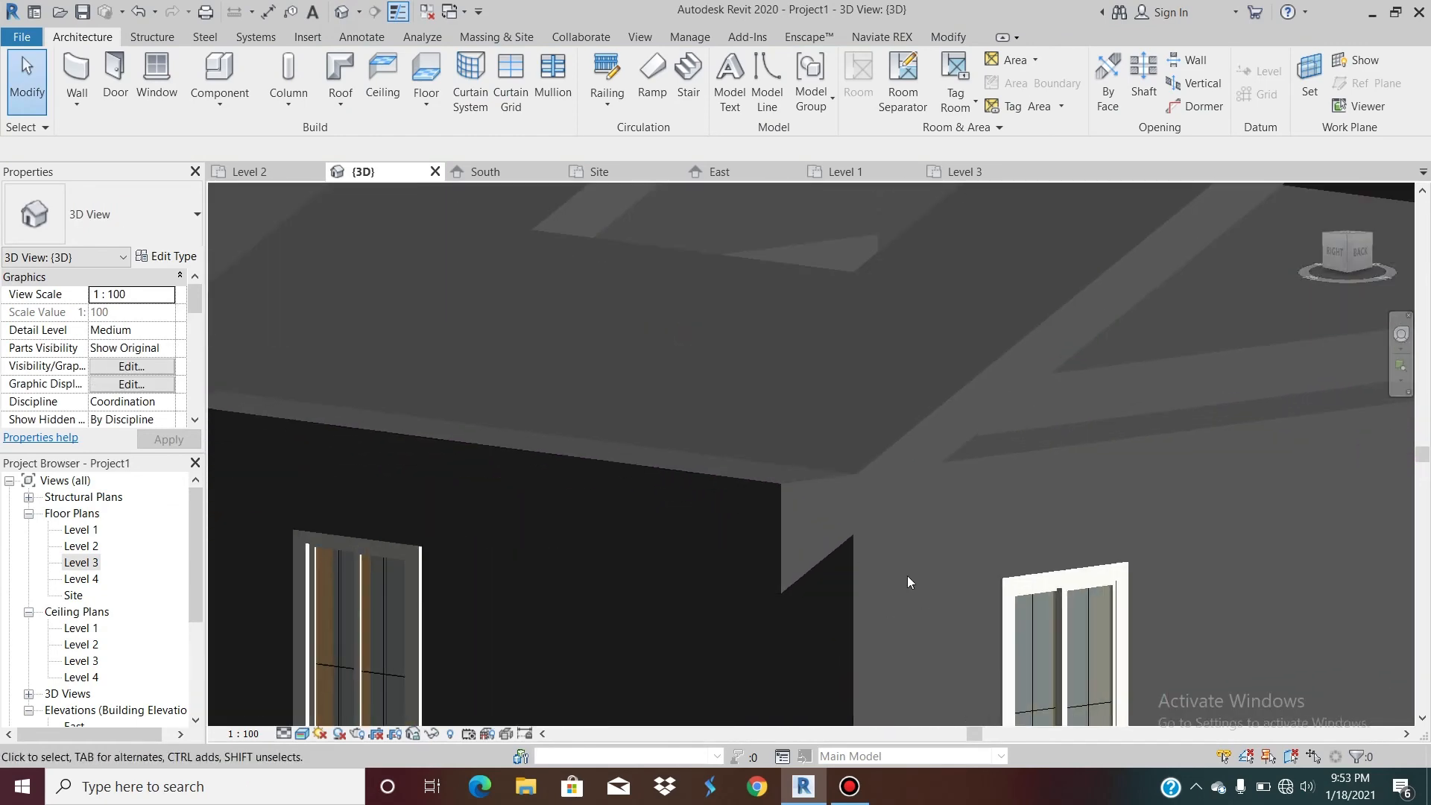
left_click(759, 476)
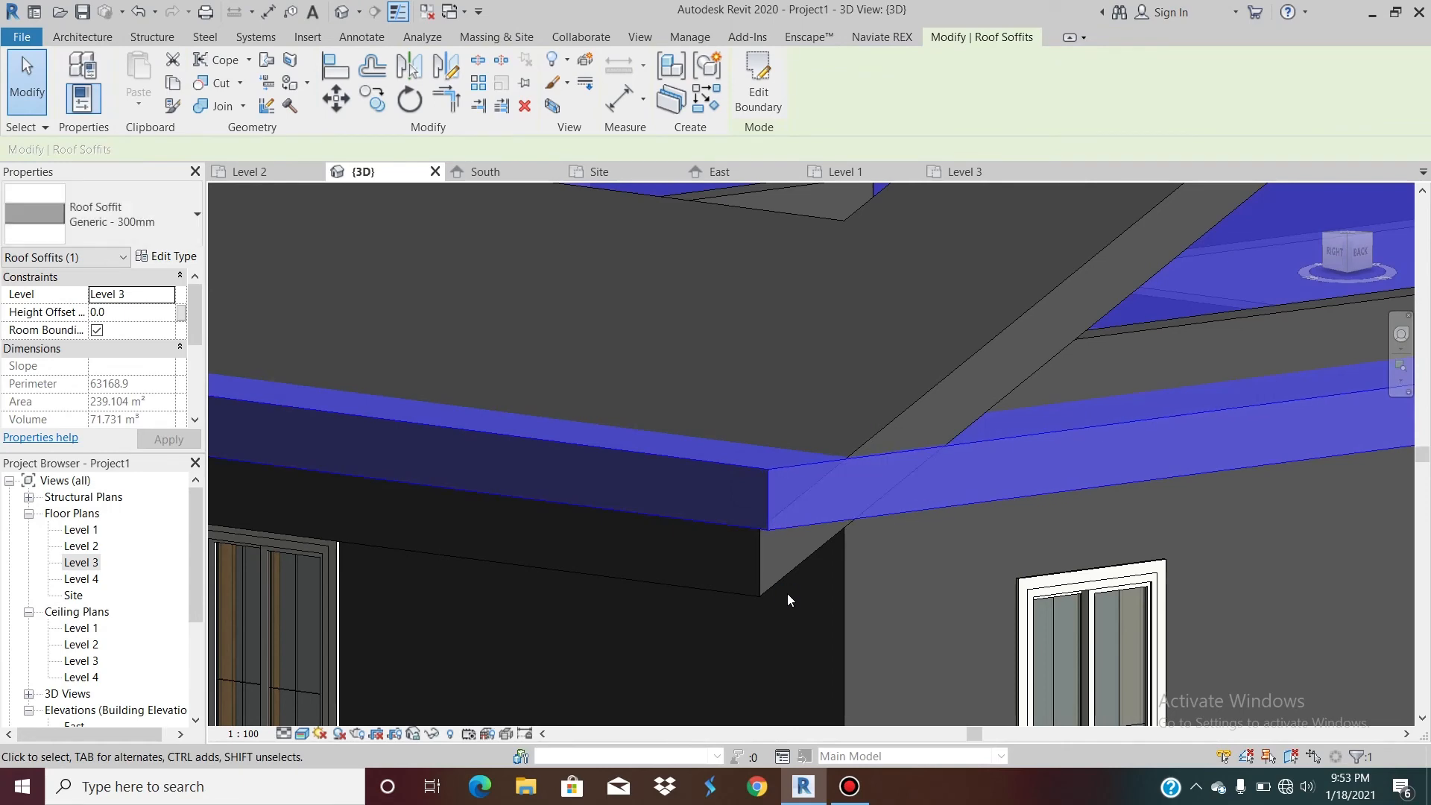
key("Escape")
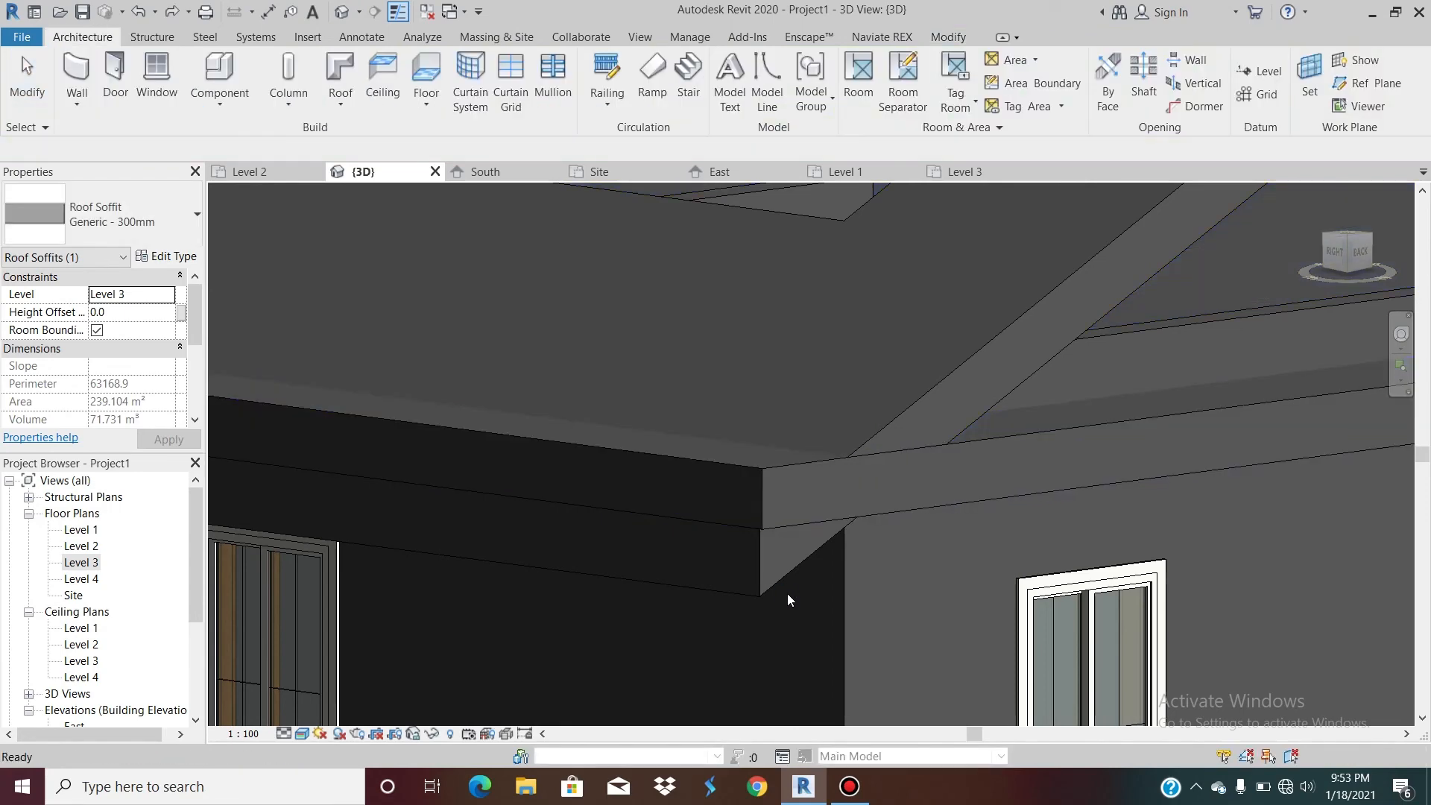
Step: Undo the completion of the soffit to return to its boundary sketch, and finish the sketch again
key("ctrl+z")
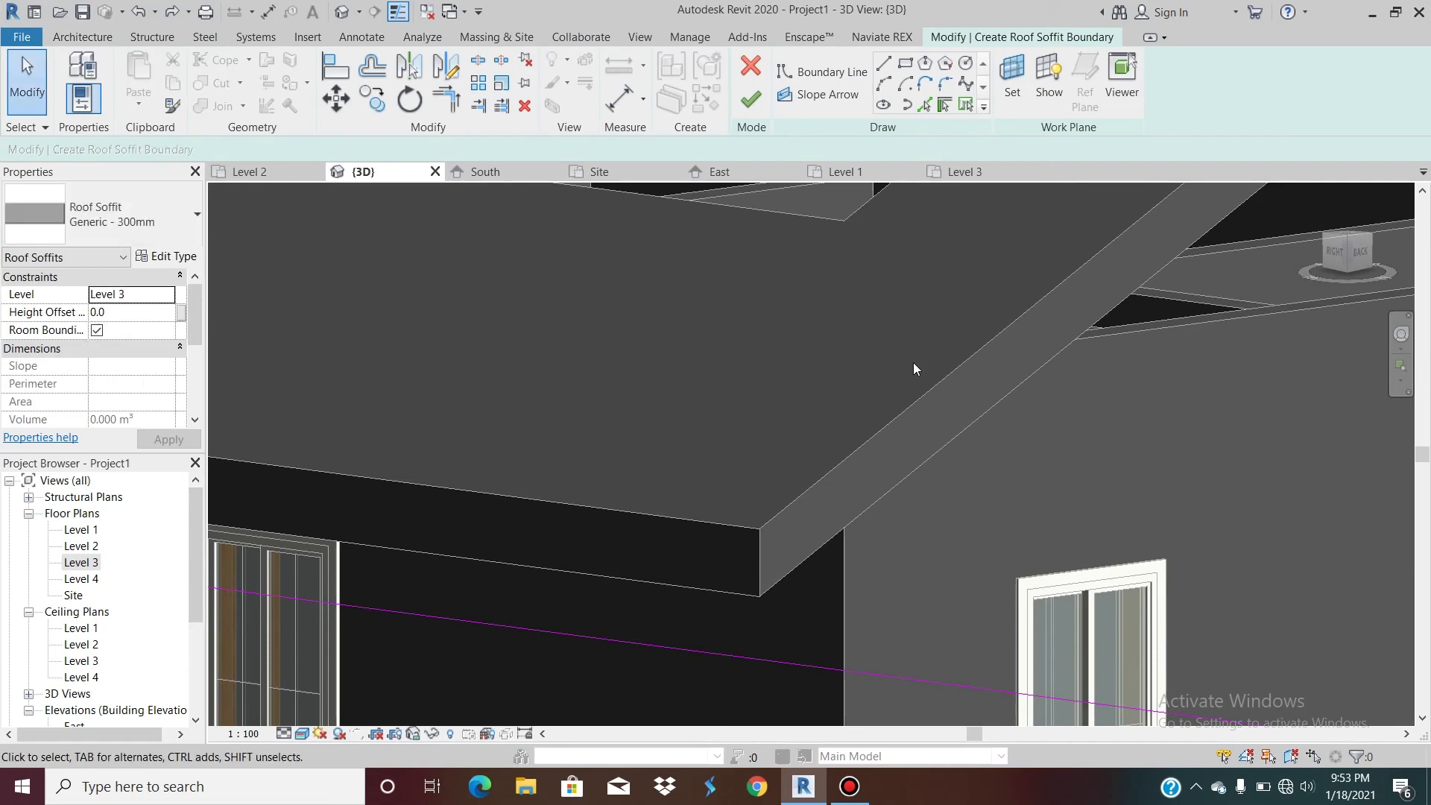
scroll(914, 362, "down", 3)
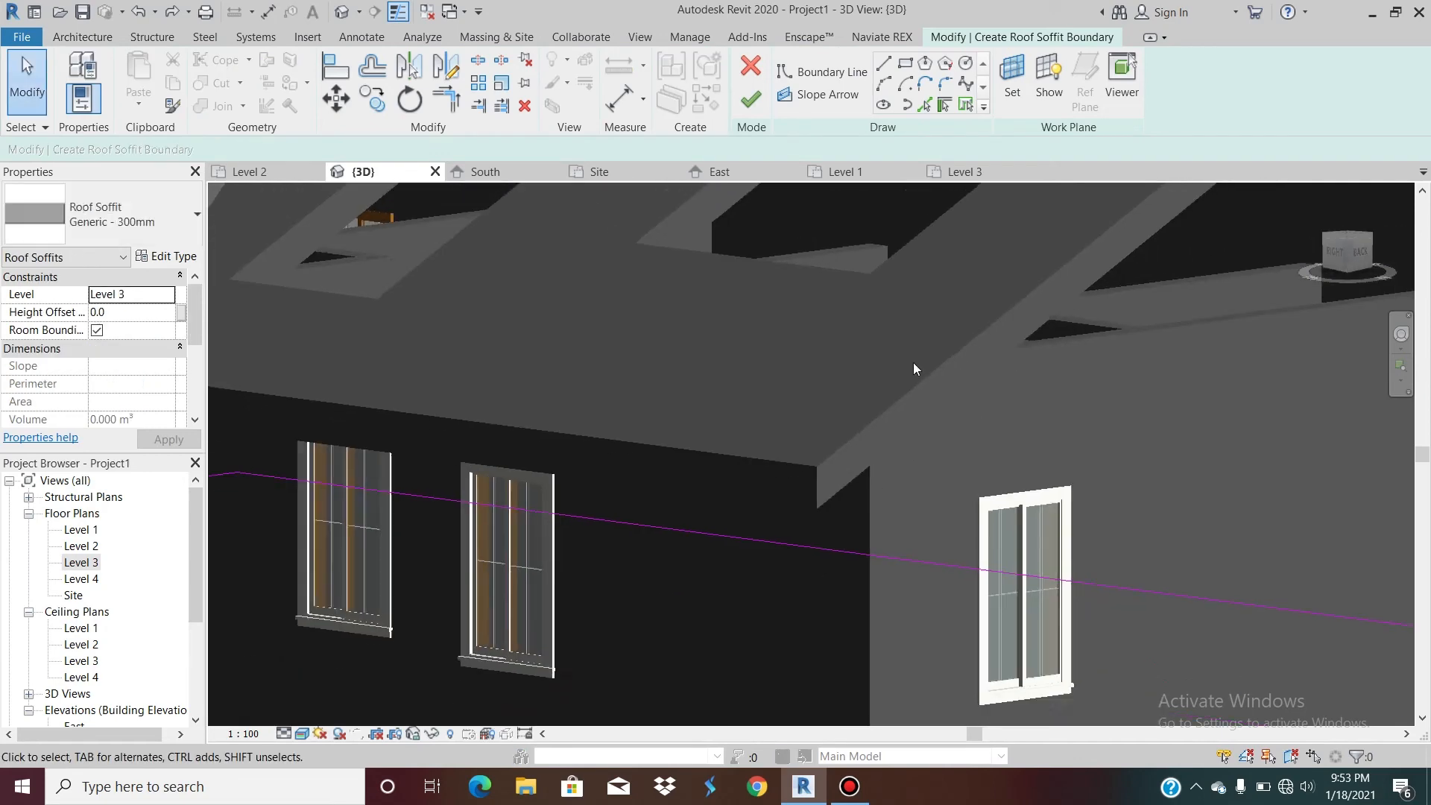
left_click(752, 94)
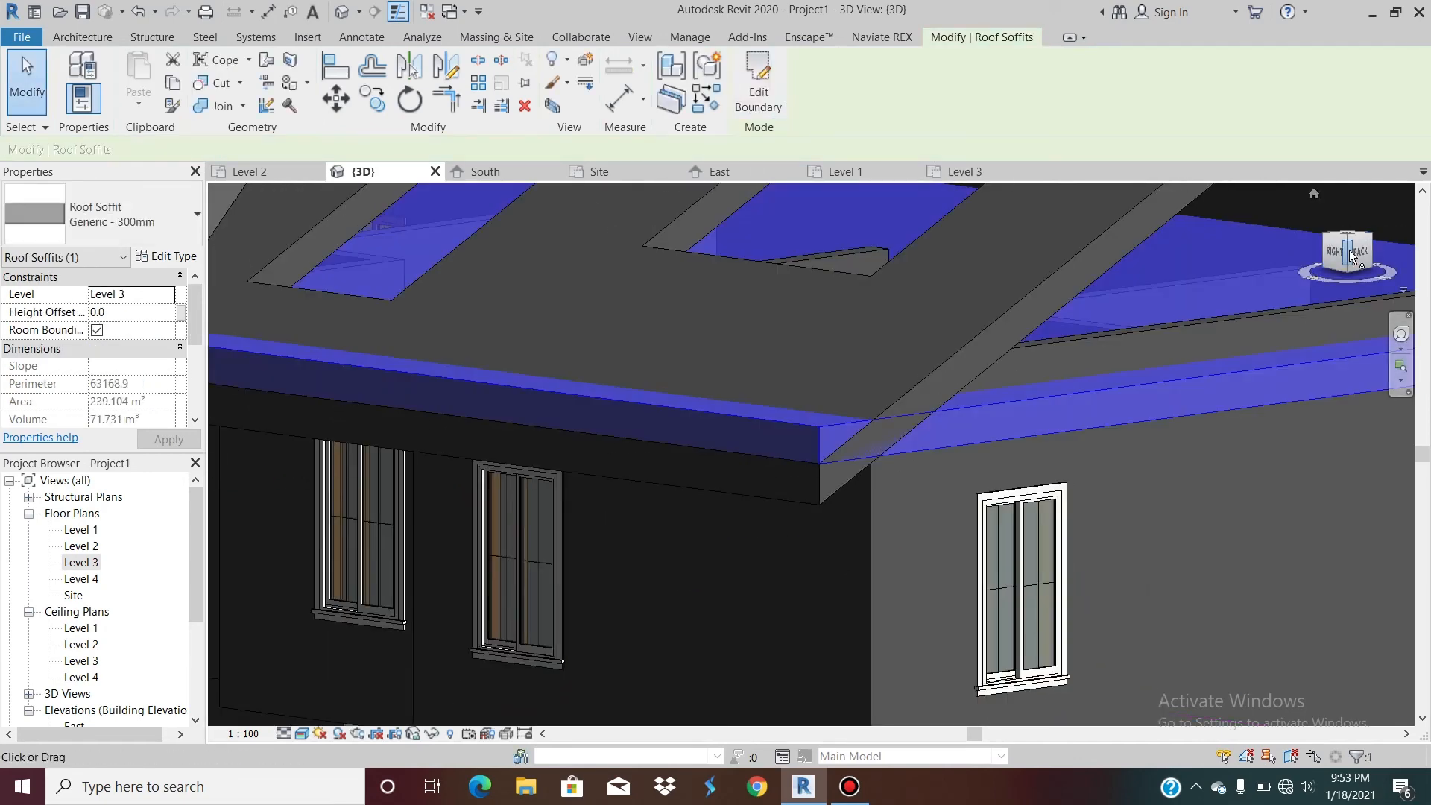
Step: Lower the soffit to a height offset of -320 from Level 3, judging its fit under the eave in the back view
left_click(1356, 255)
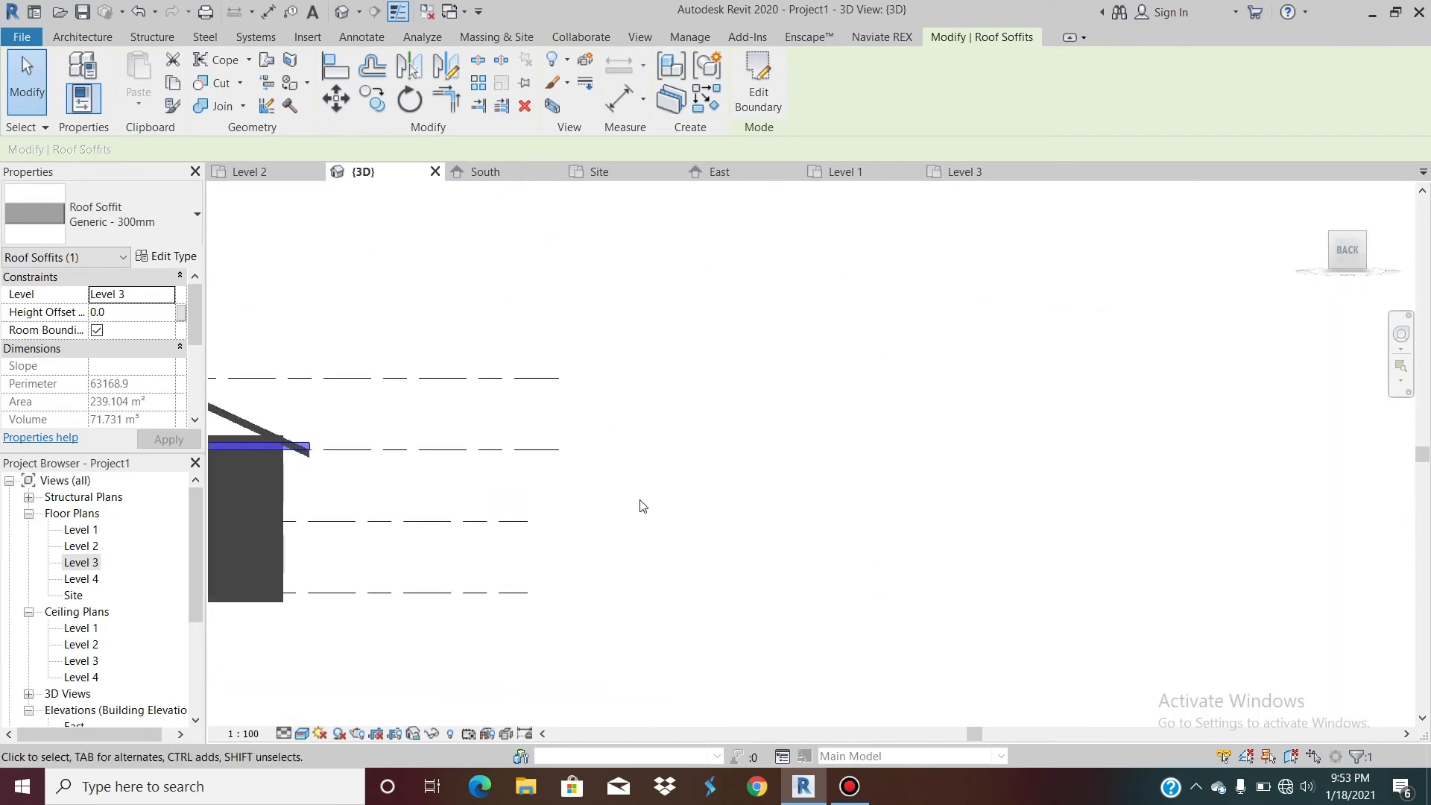
scroll(641, 459, "up", 6)
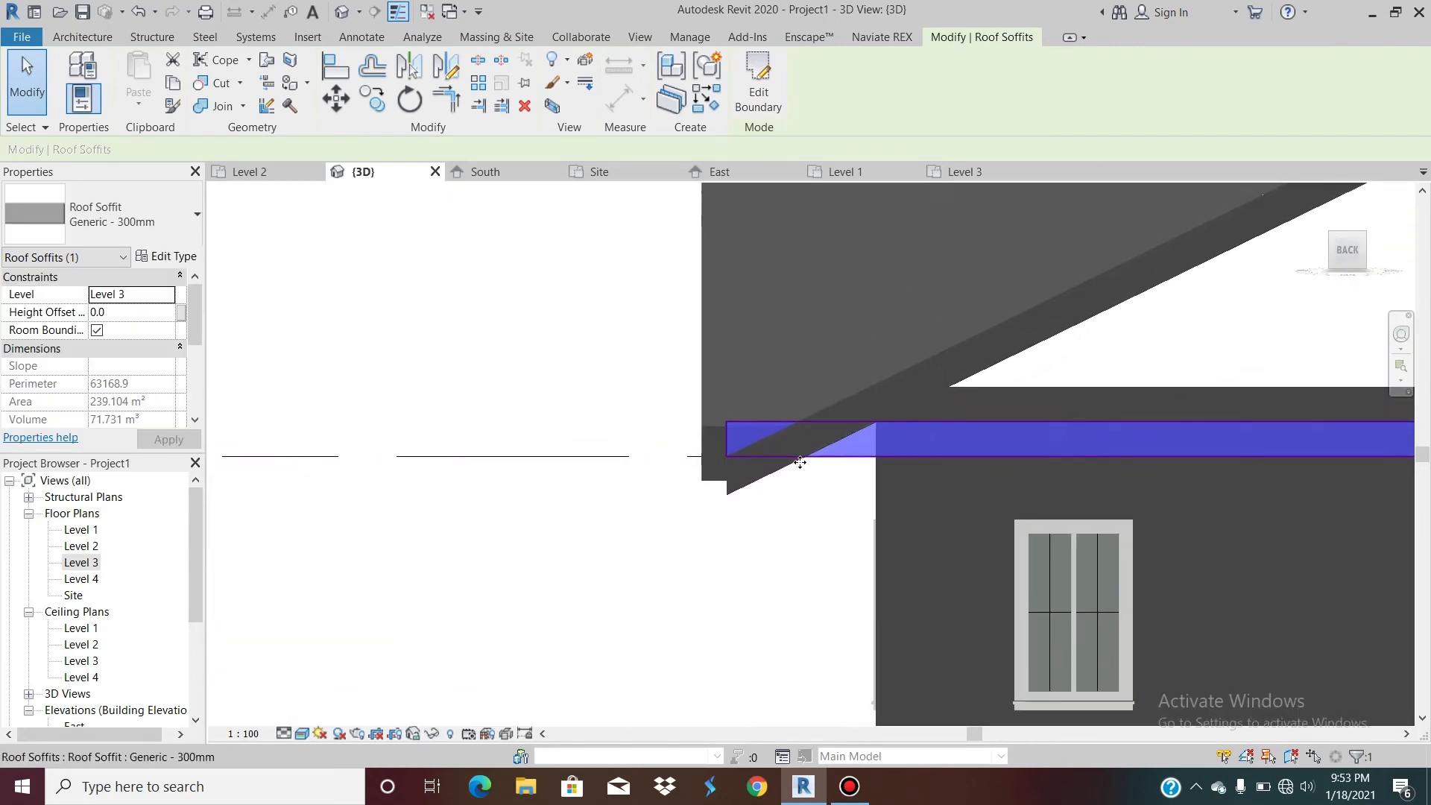
key("Down")
key("Down")
key("Down")
key("Down")
key("Down")
key("Down")
key("Down")
key("Down")
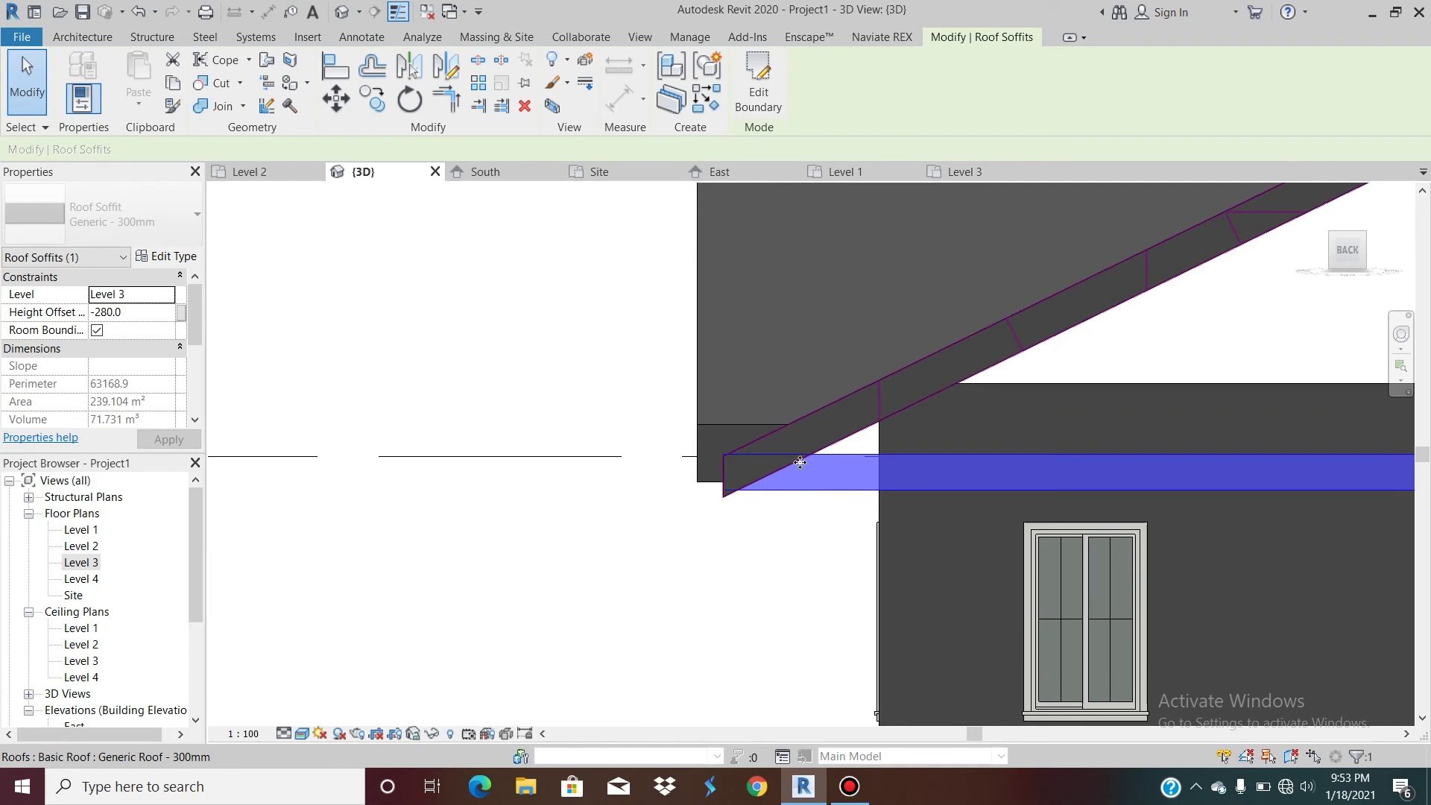
scroll(802, 463, "down", 2)
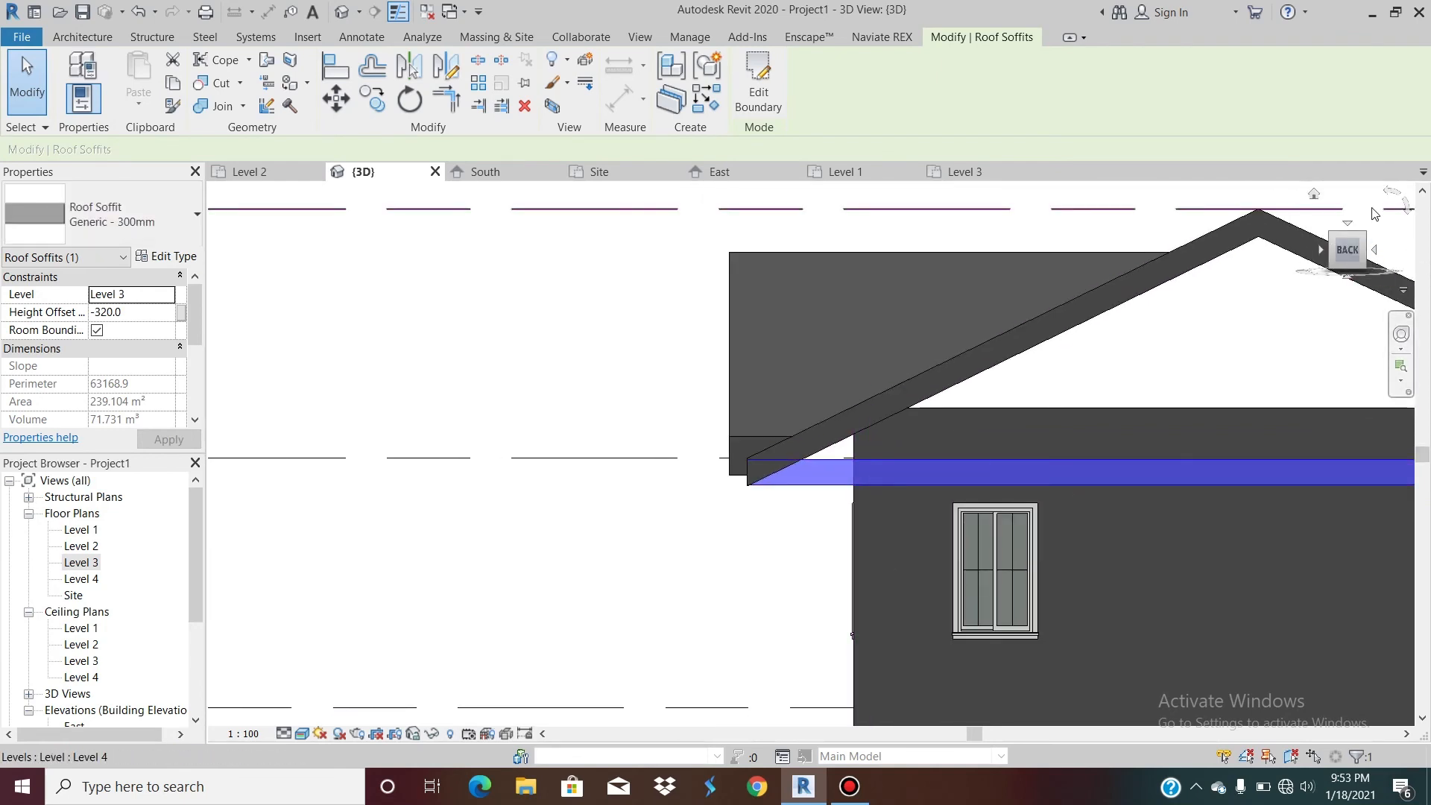
Step: Reopen the soffit's boundary for editing and show it in the Level 3 floor plan
left_click_drag(1356, 258, 1045, 231)
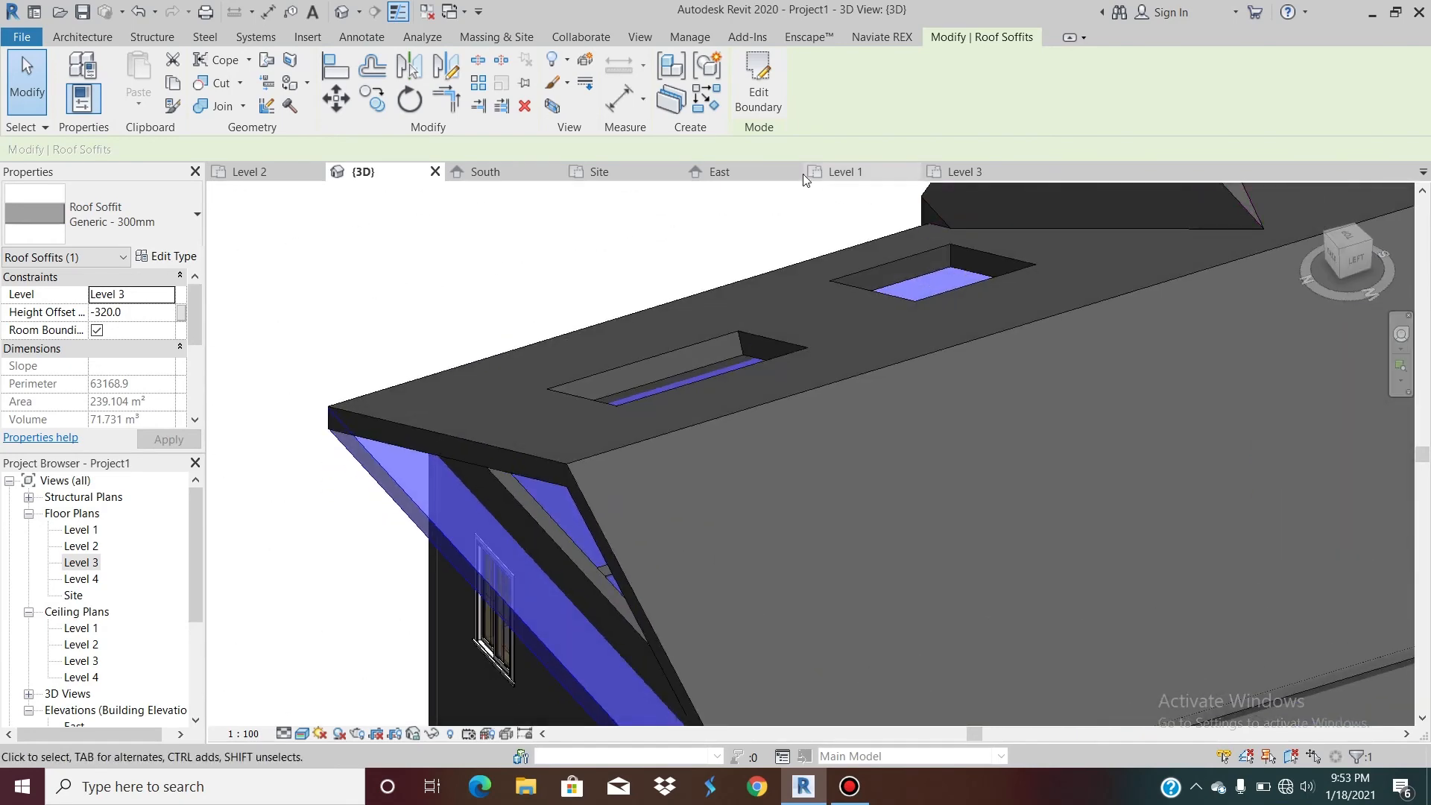
left_click(759, 84)
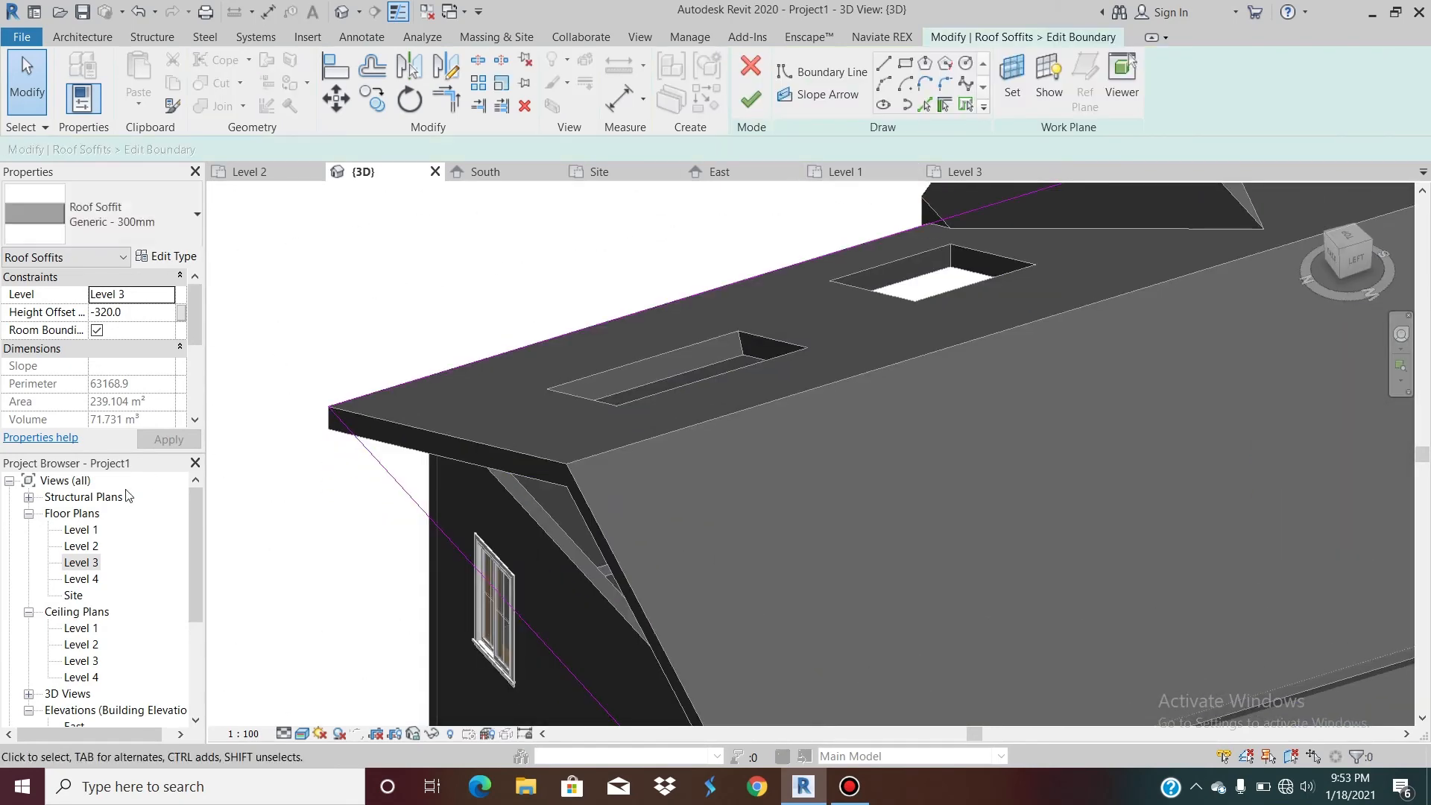
double_click(80, 530)
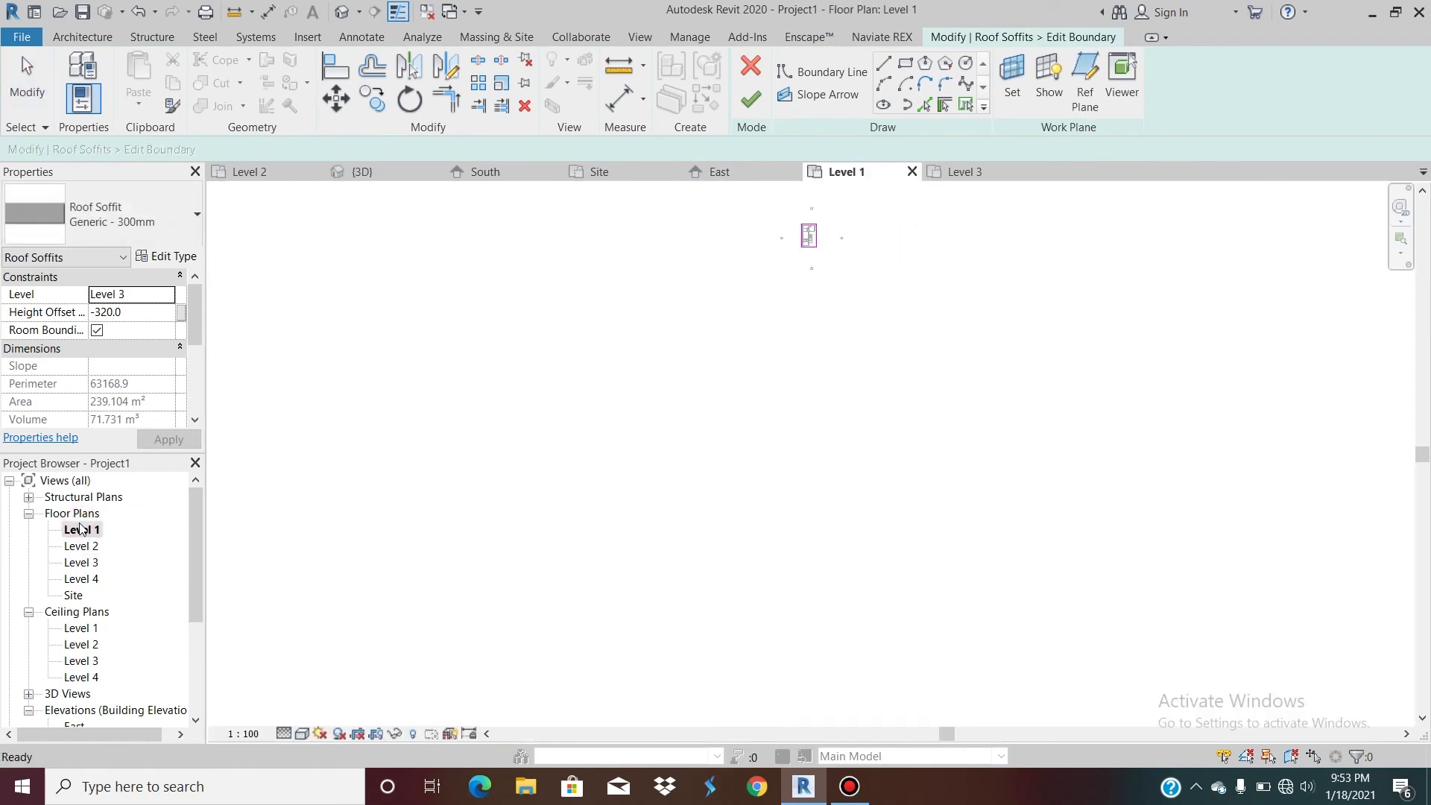
double_click(81, 563)
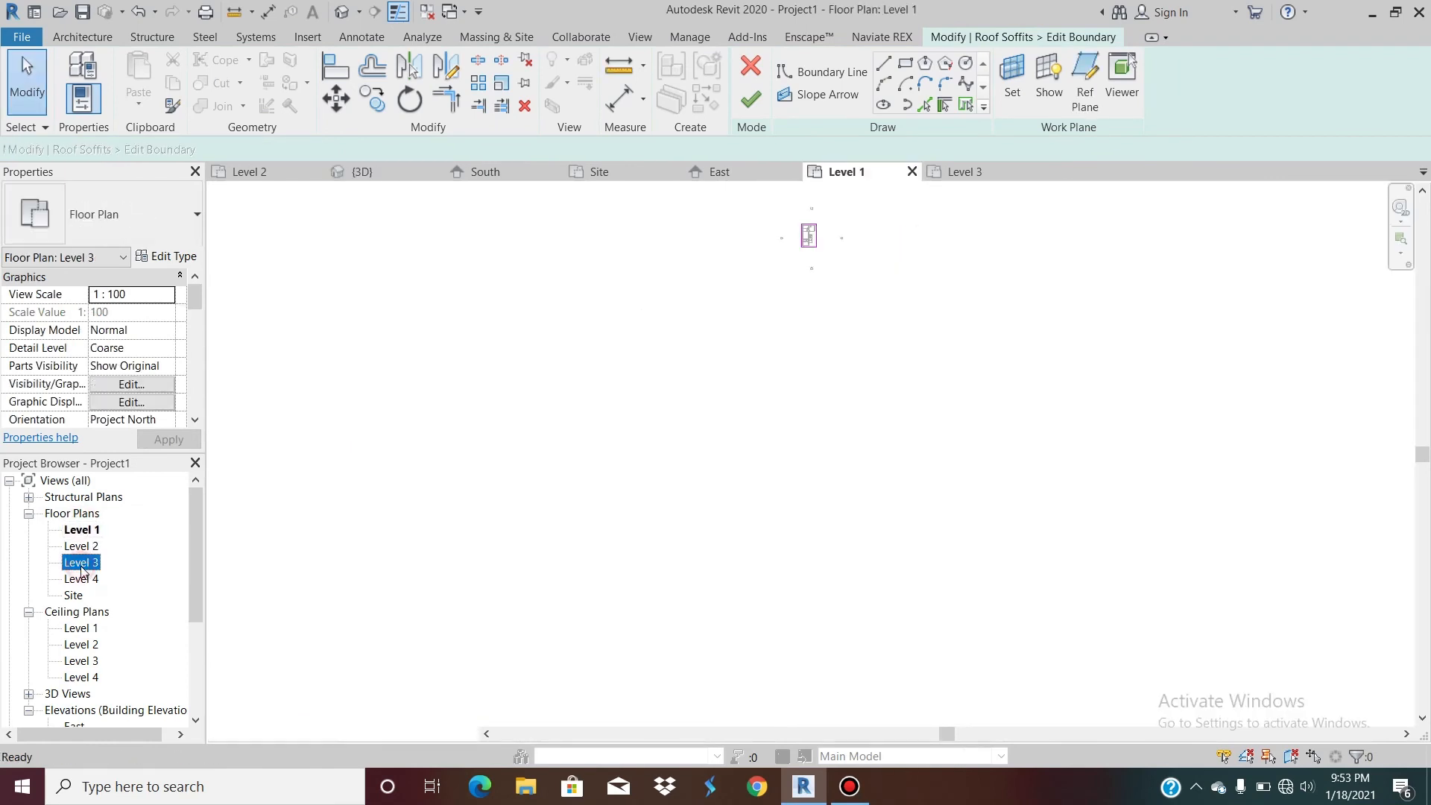
scroll(317, 549, "down", 2)
scroll(530, 492, "up", 3)
scroll(531, 492, "up", 2)
scroll(646, 402, "up", 3)
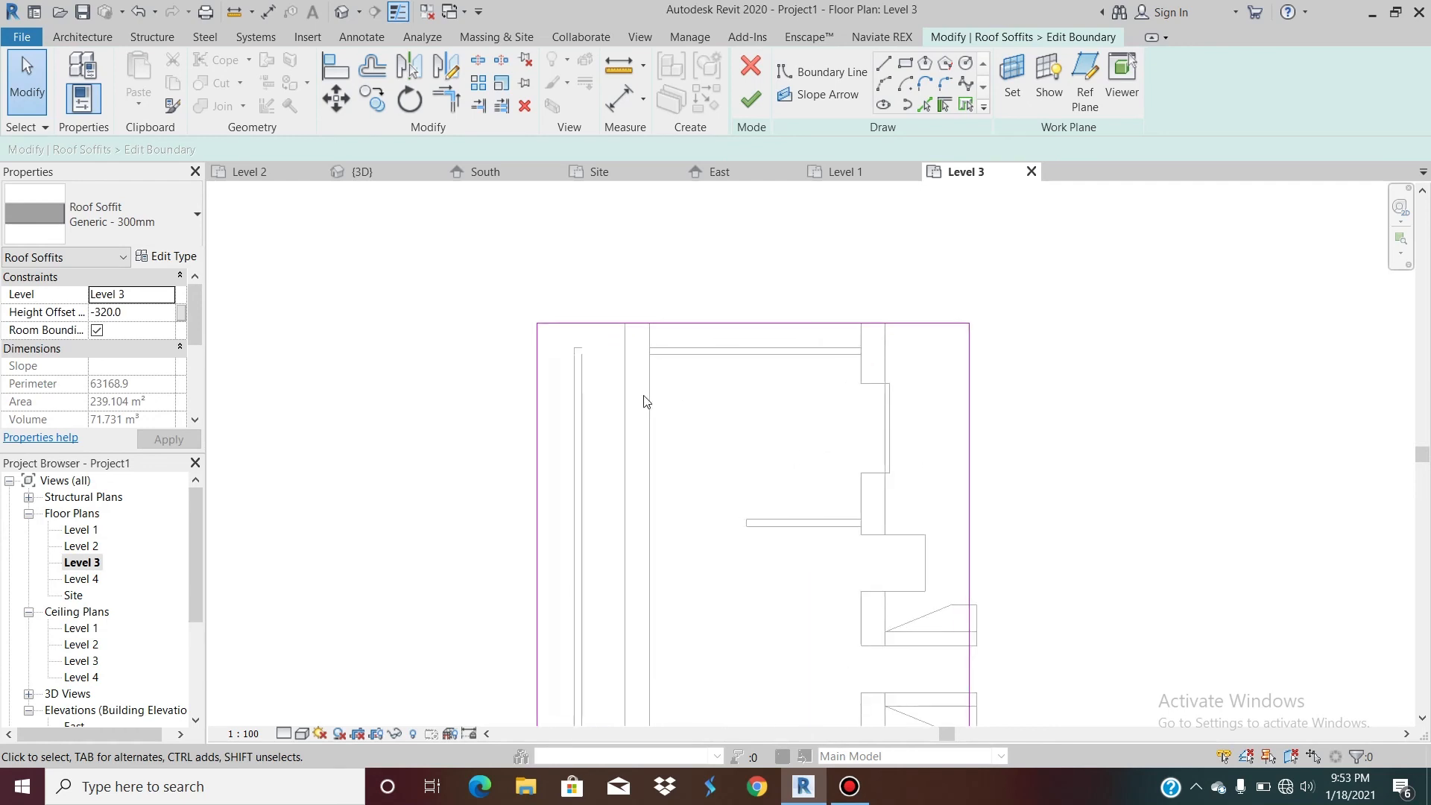
Step: Add an inner boundary rectangle about 17550 long along the house's outer walls, leaving only the overhang ring, and finish the soffit
left_click(904, 61)
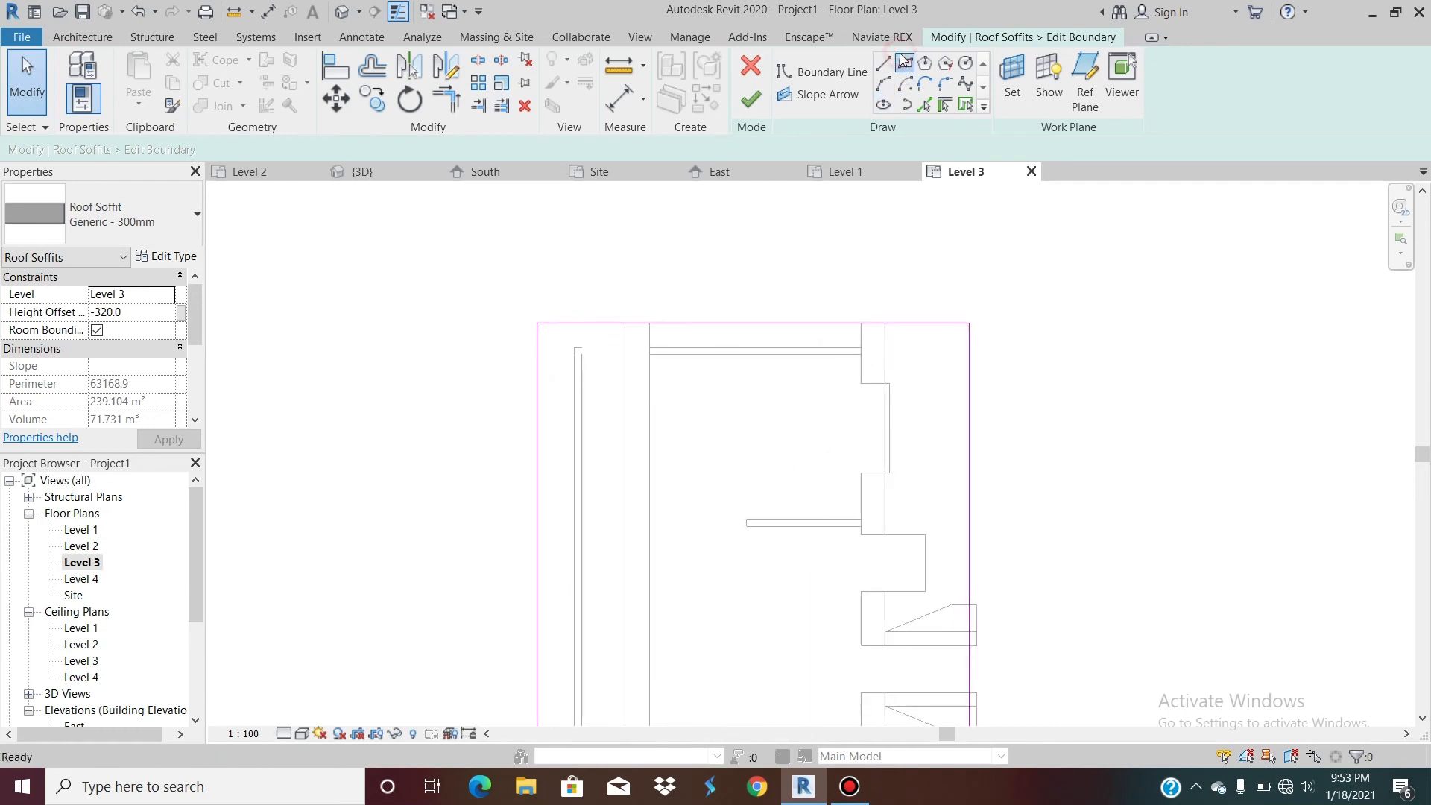
left_click(574, 349)
scroll(668, 482, "down", 3)
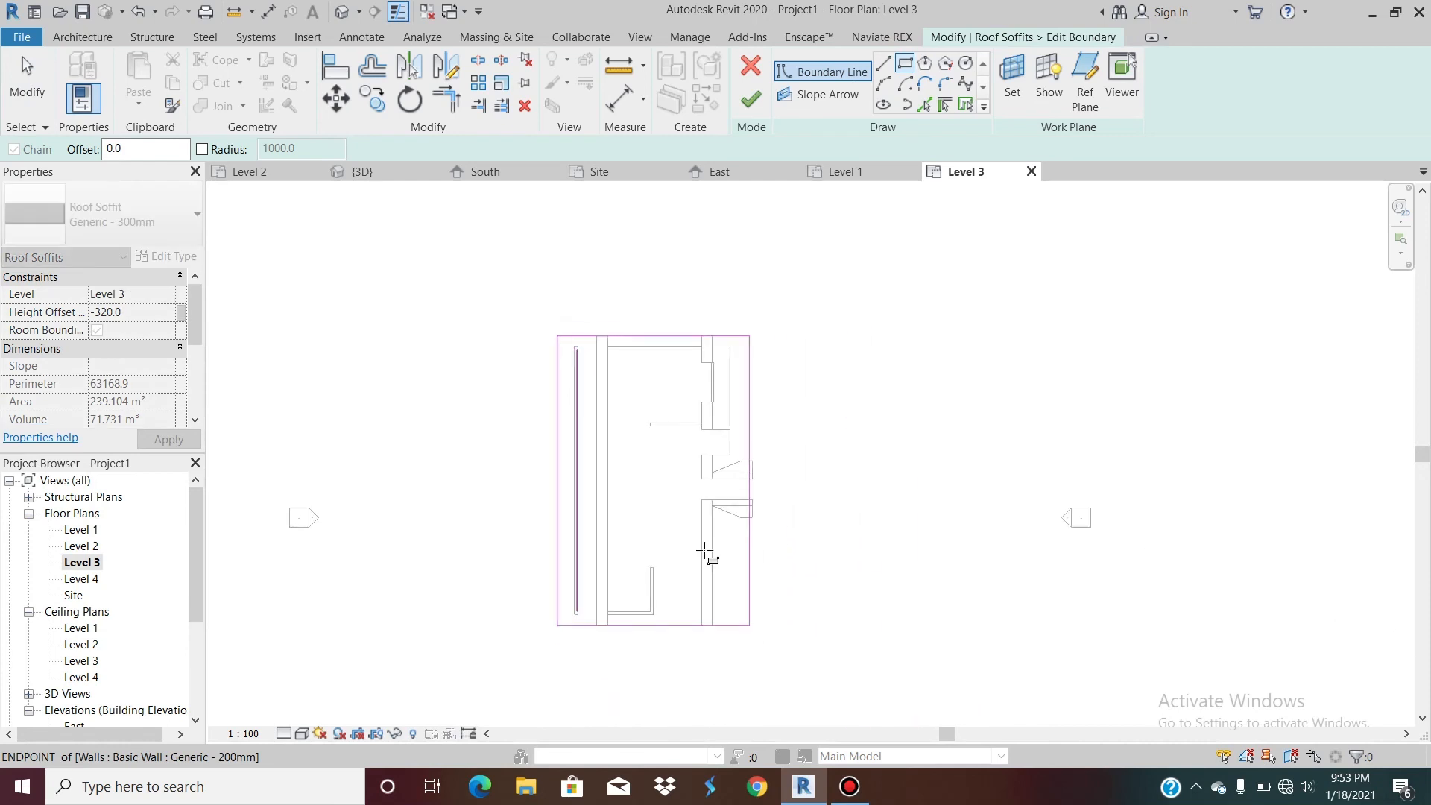
scroll(730, 615, "up", 2)
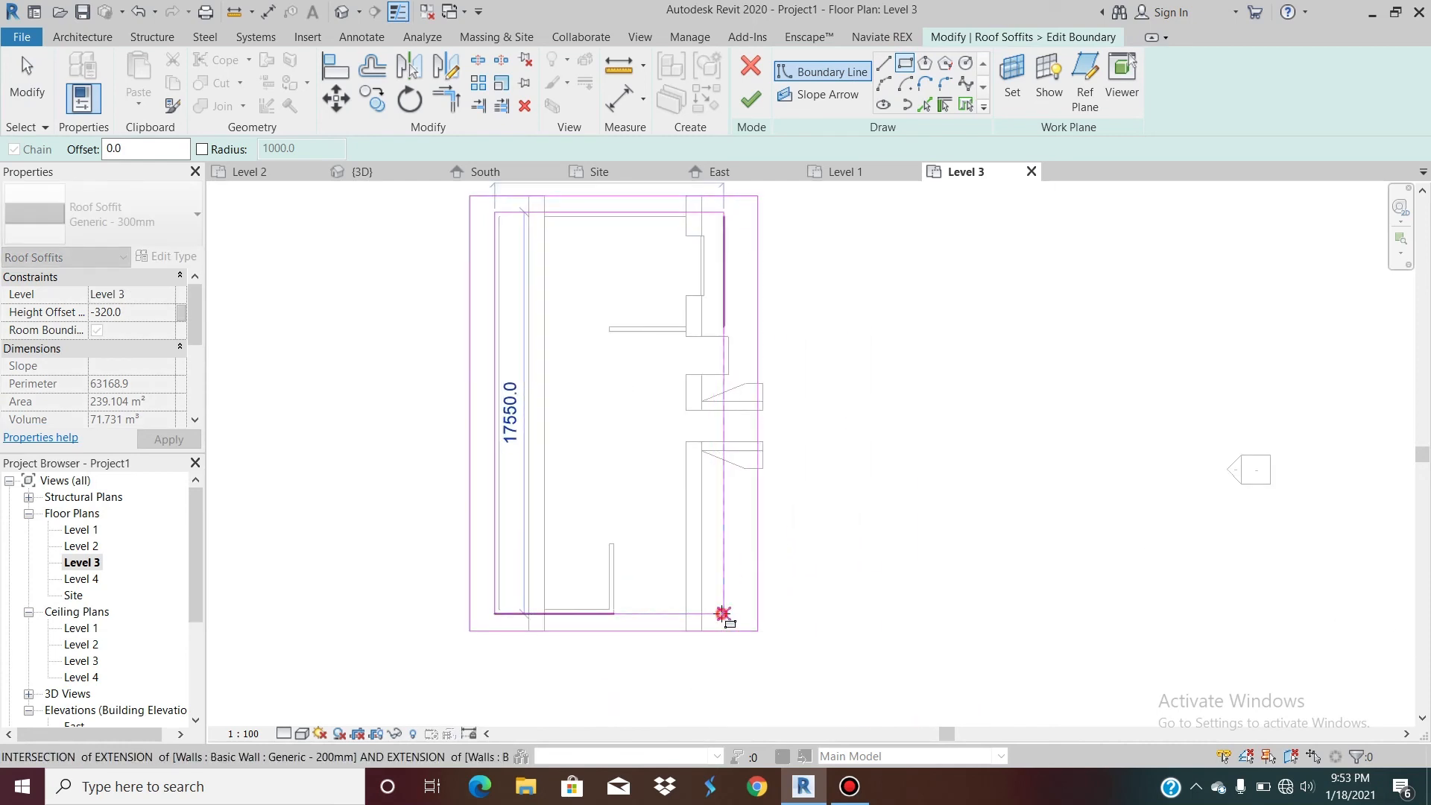
left_click(723, 614)
left_click(751, 99)
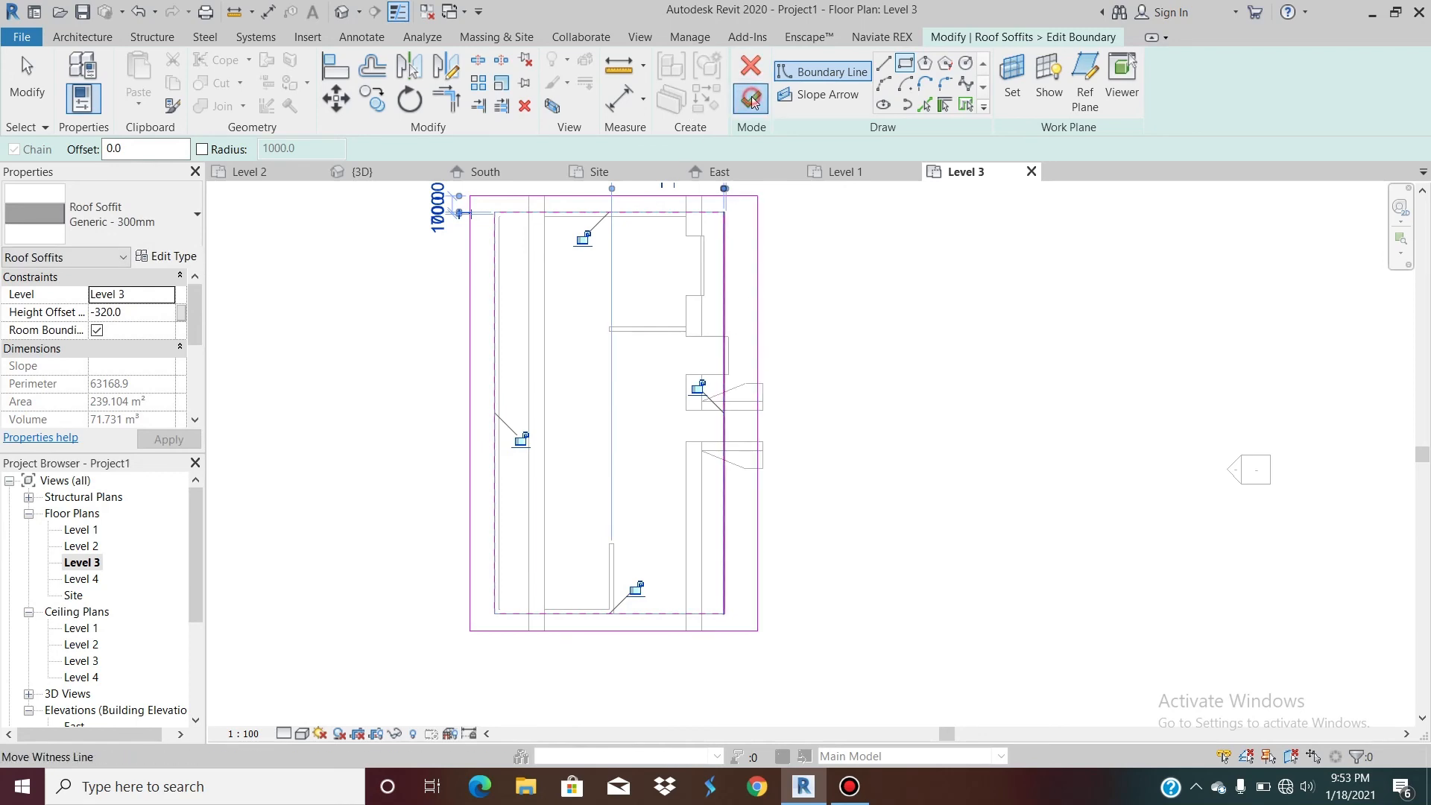
Step: In the 3D view, add a roof fascia along the main roof's long eave on the cross-gable side
left_click(343, 12)
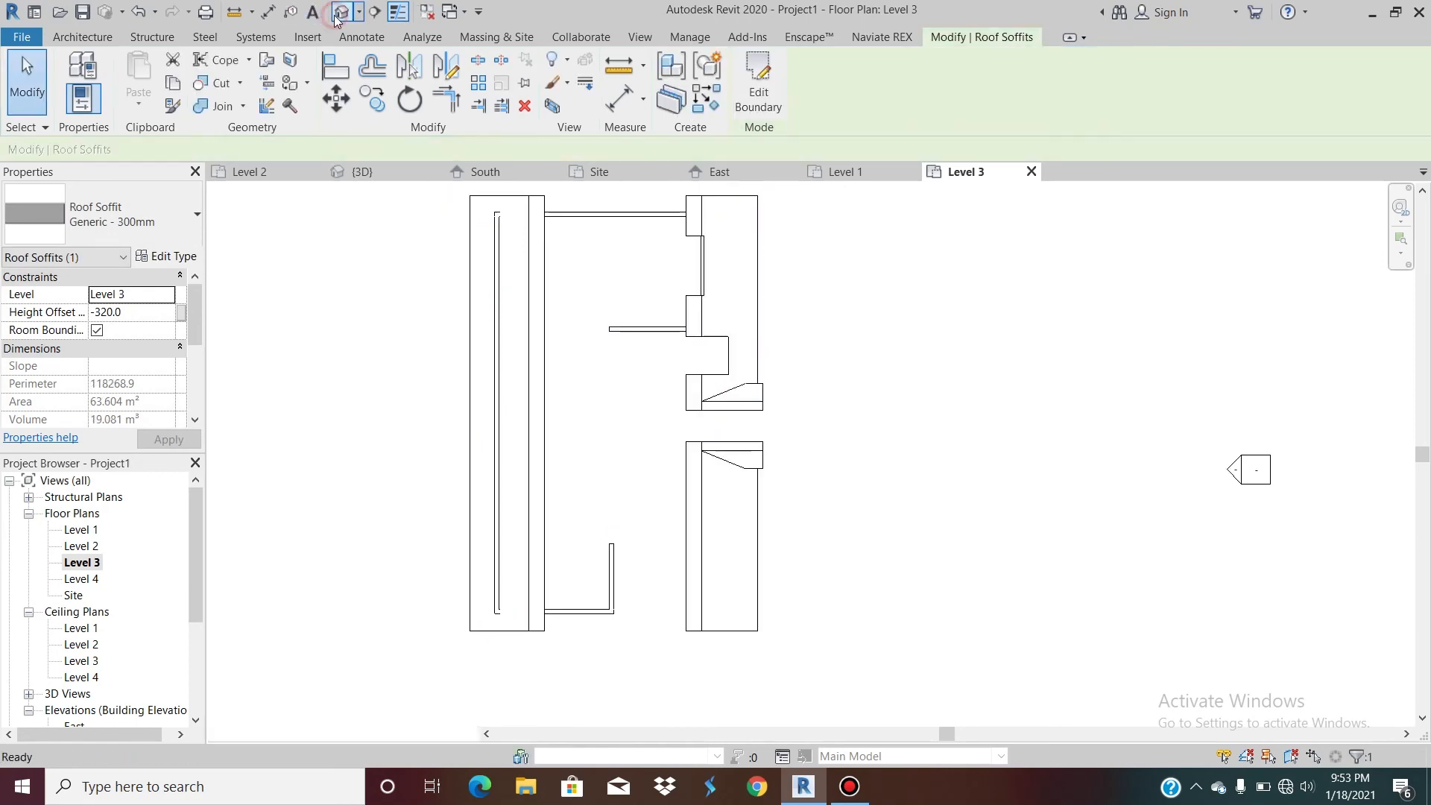
scroll(785, 502, "down", 5)
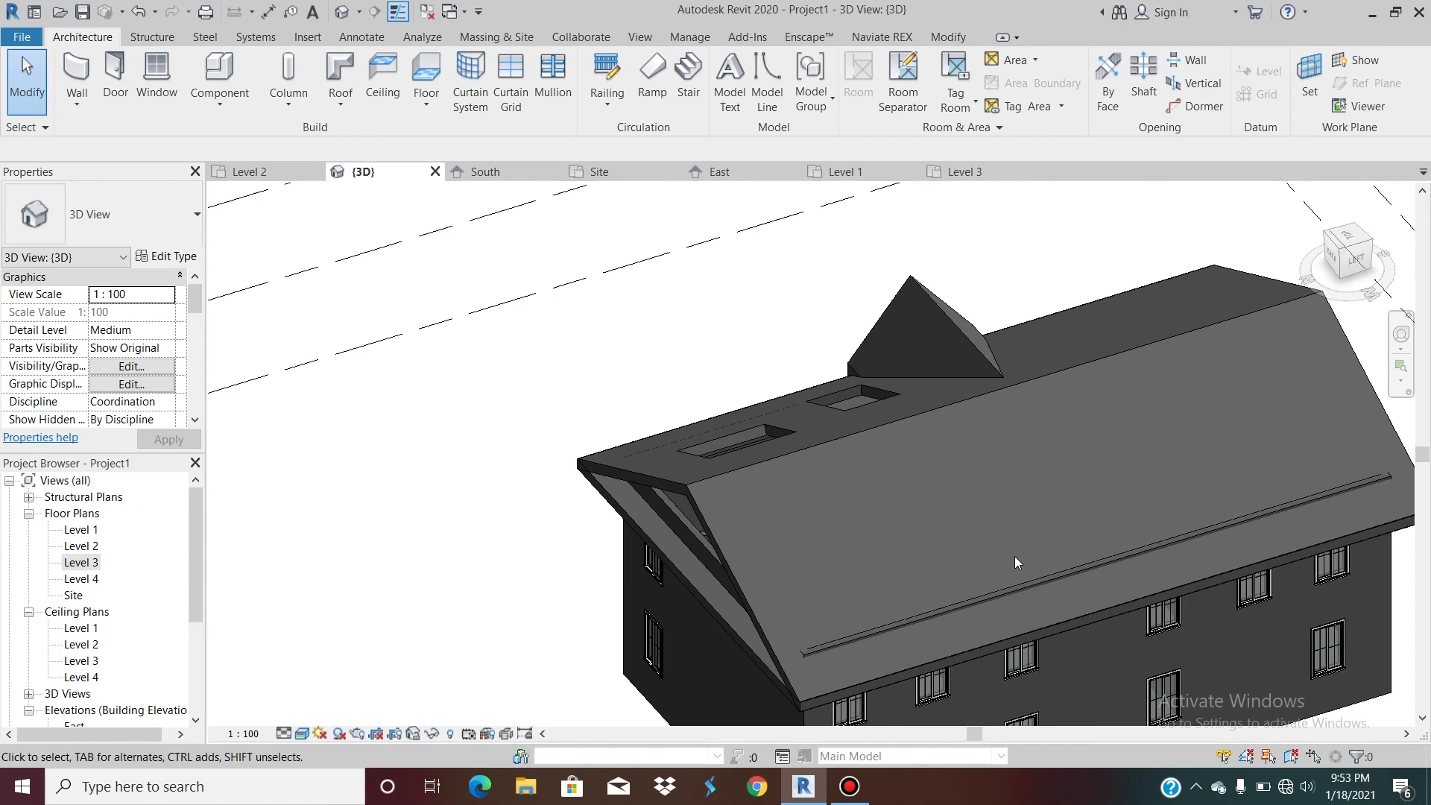
left_click_drag(1341, 272, 1397, 289)
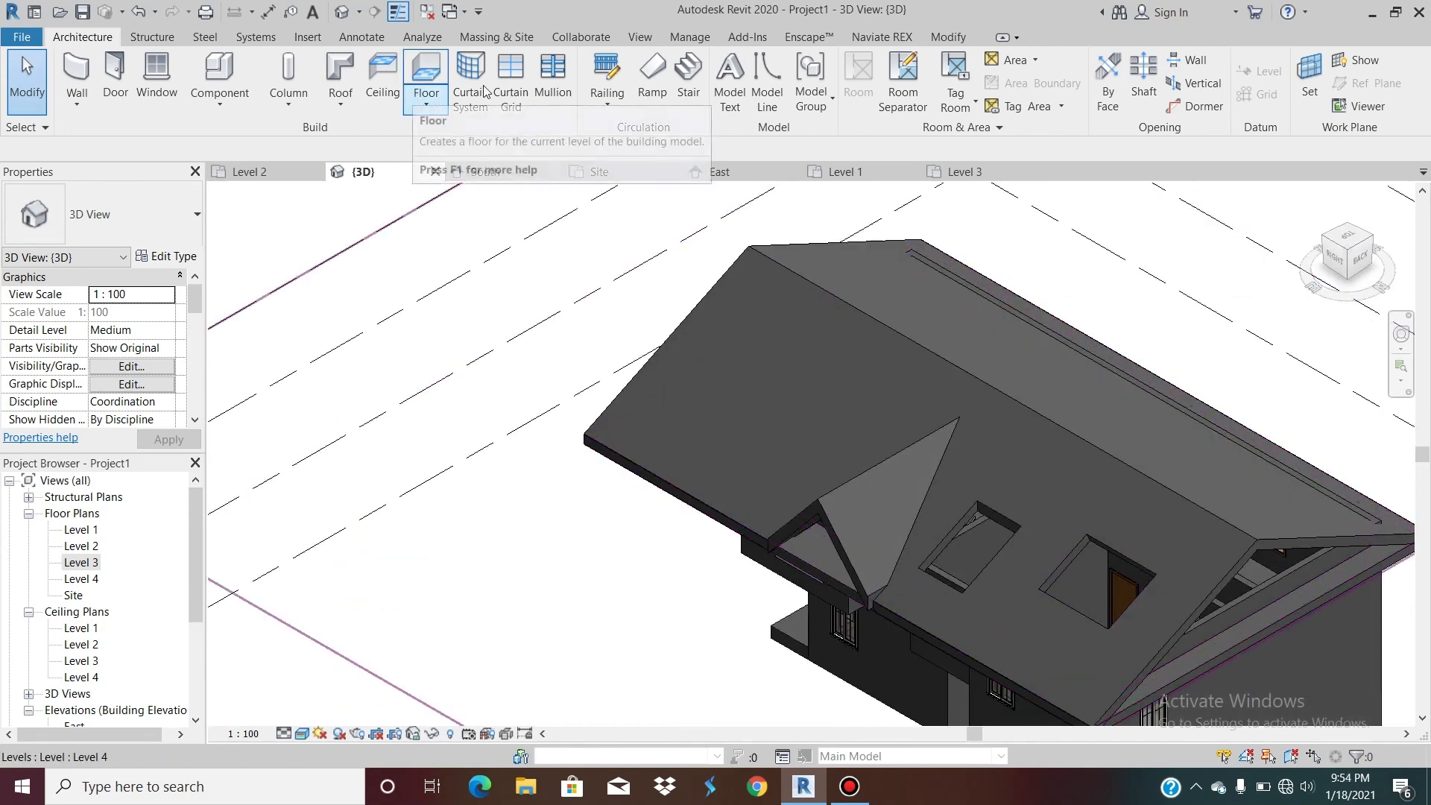
left_click(341, 101)
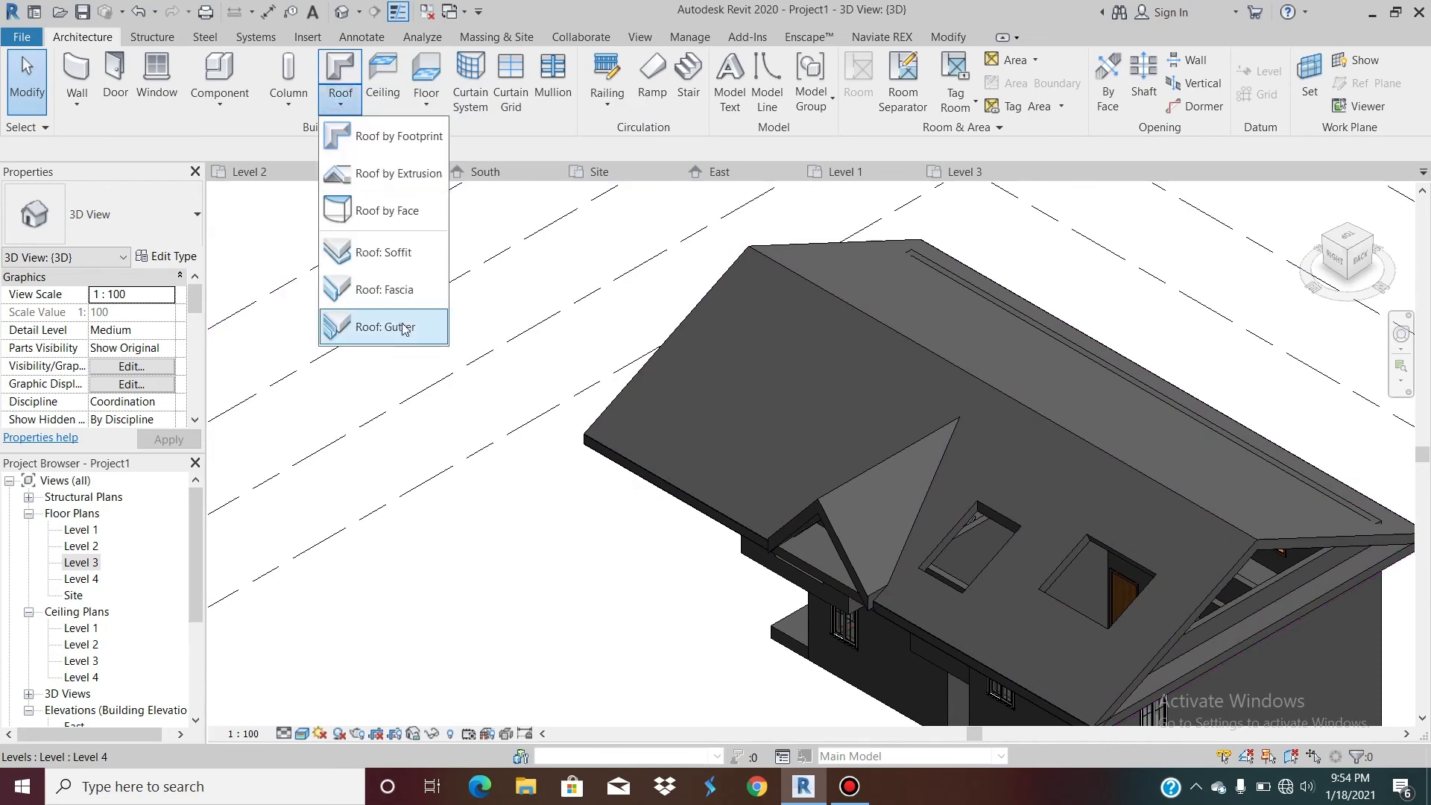
left_click(395, 291)
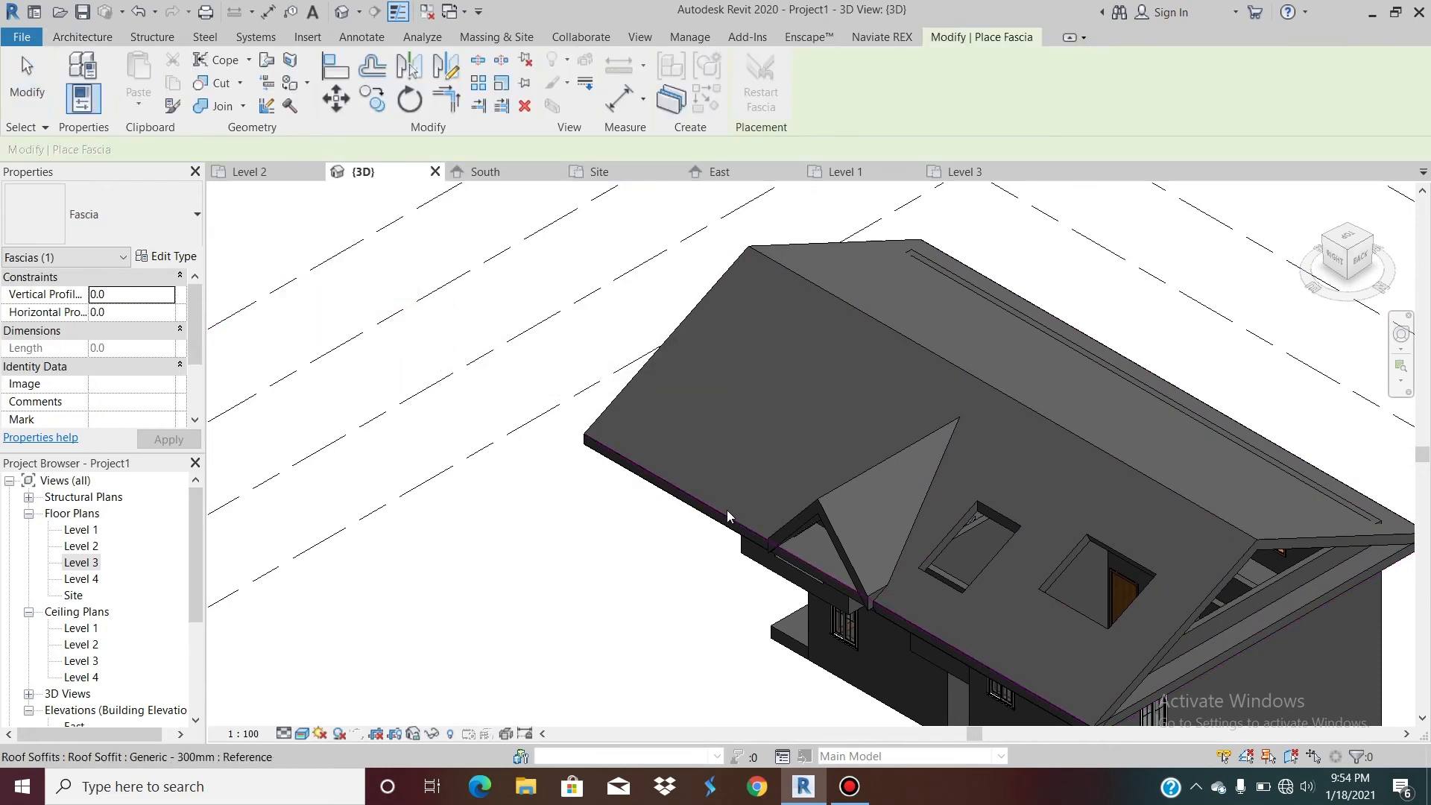
scroll(727, 510, "up", 5)
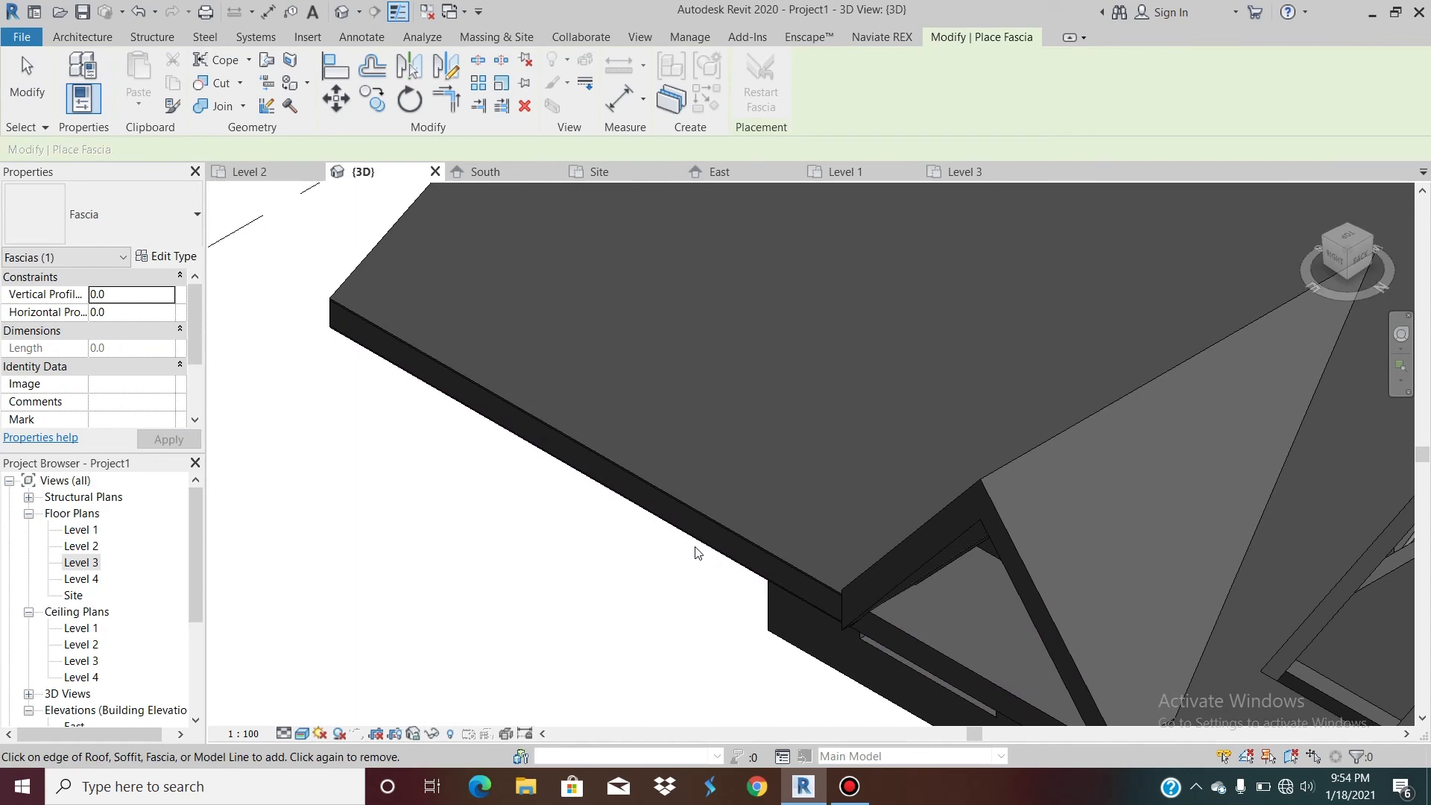
left_click(696, 521)
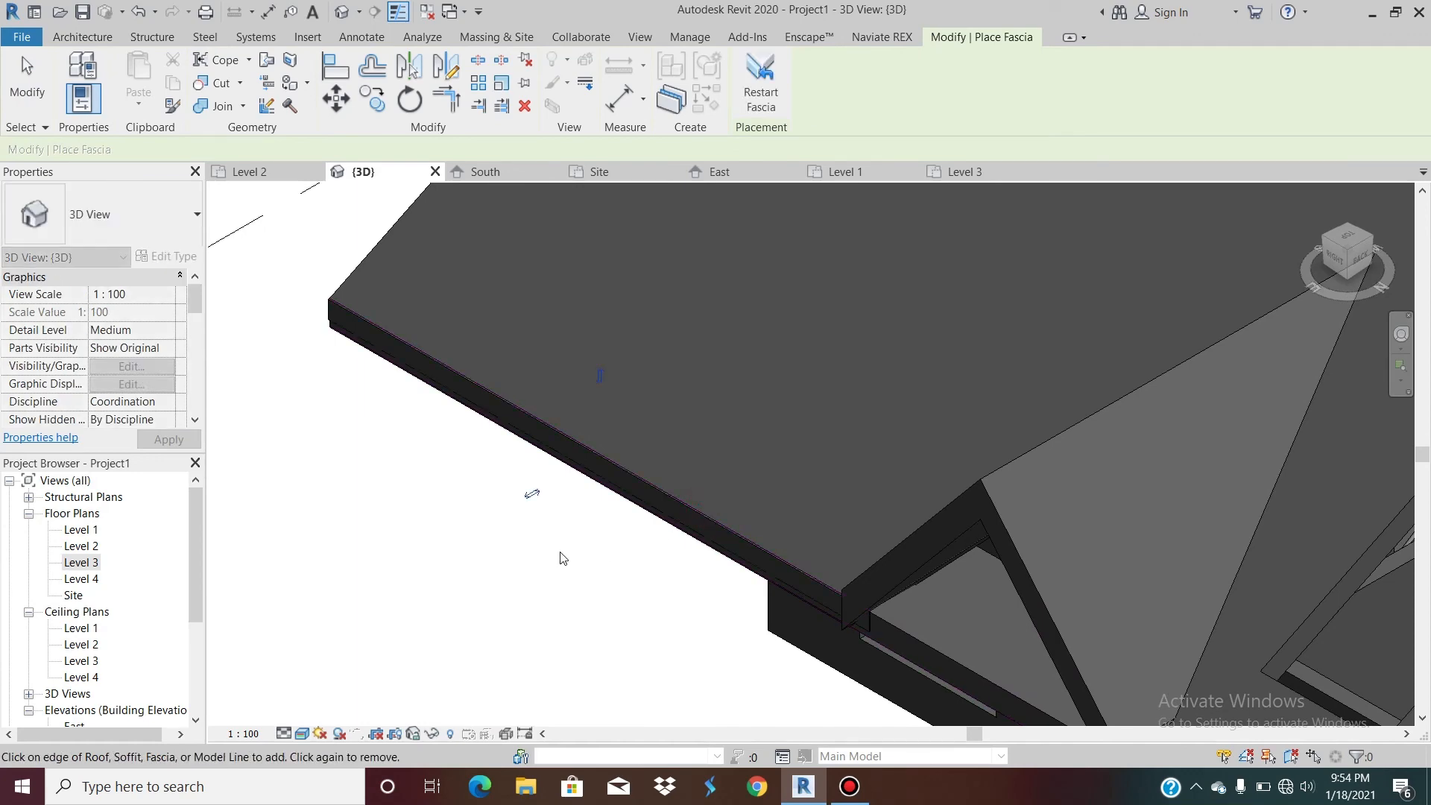
Step: Continue the fascia along the sloping roof edge of the open gable end, and finish placing fascias
scroll(566, 558, "down", 5)
scroll(775, 662, "down", 2)
scroll(860, 641, "up", 8)
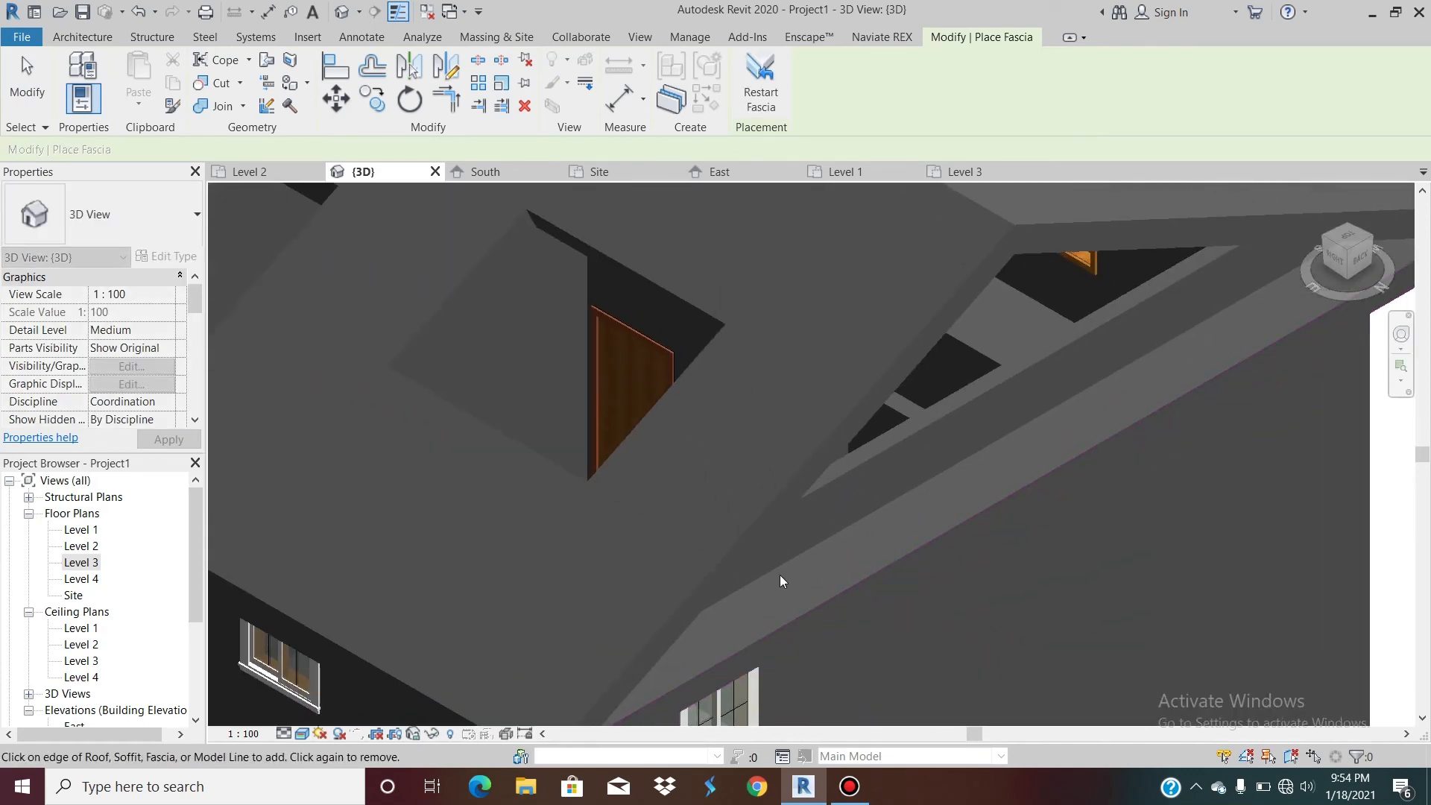
scroll(749, 536, "up", 4)
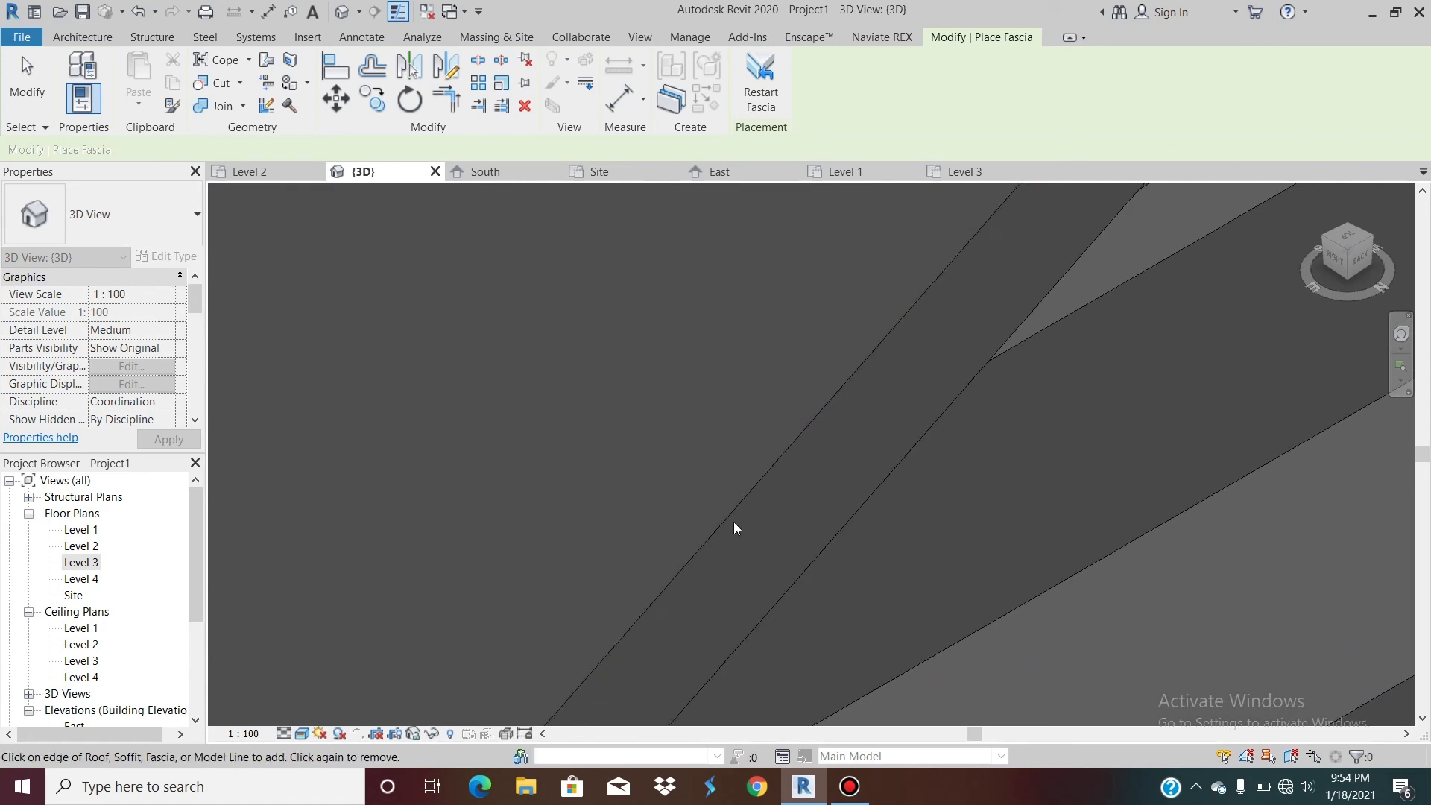
left_click(732, 520)
scroll(792, 521, "down", 4)
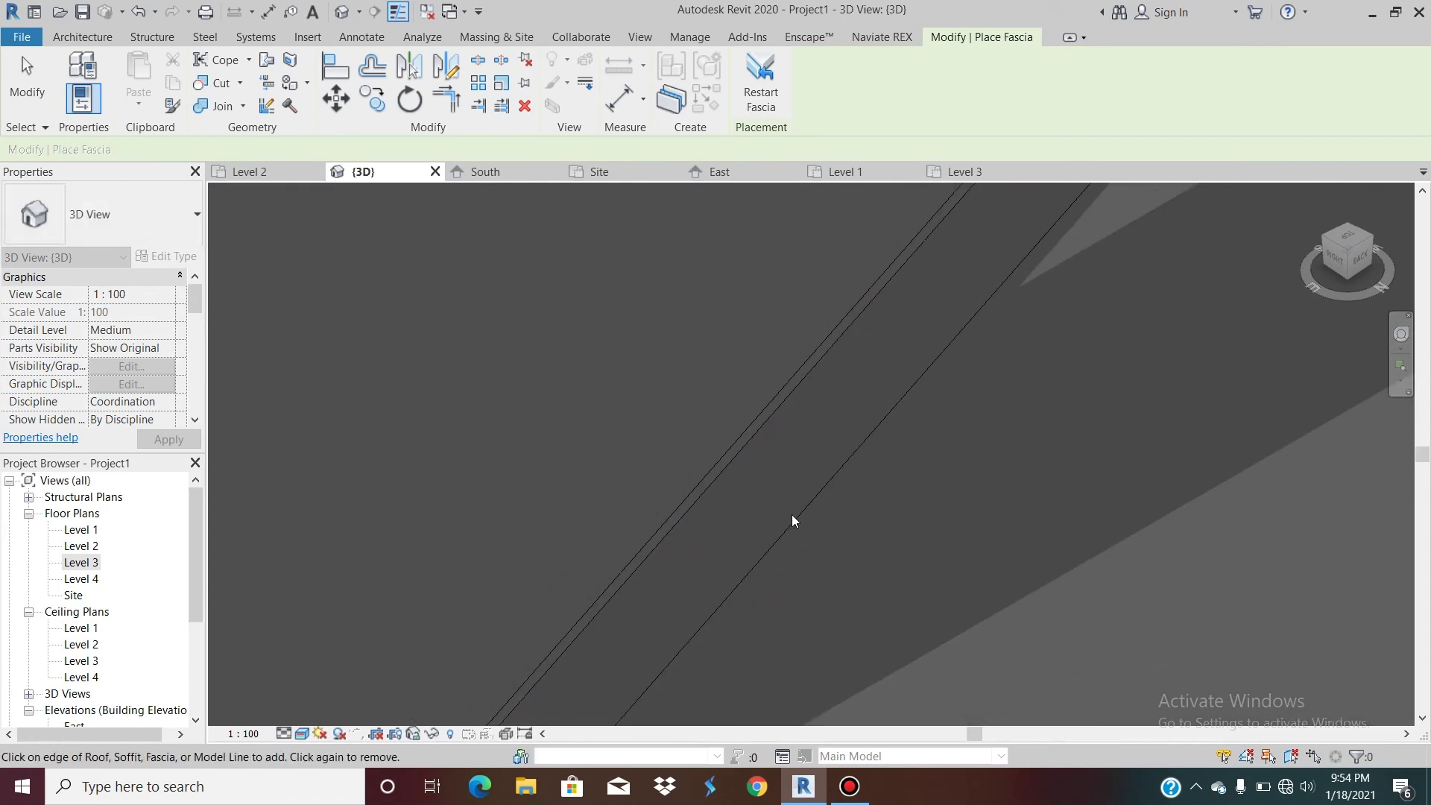
scroll(792, 515, "down", 6)
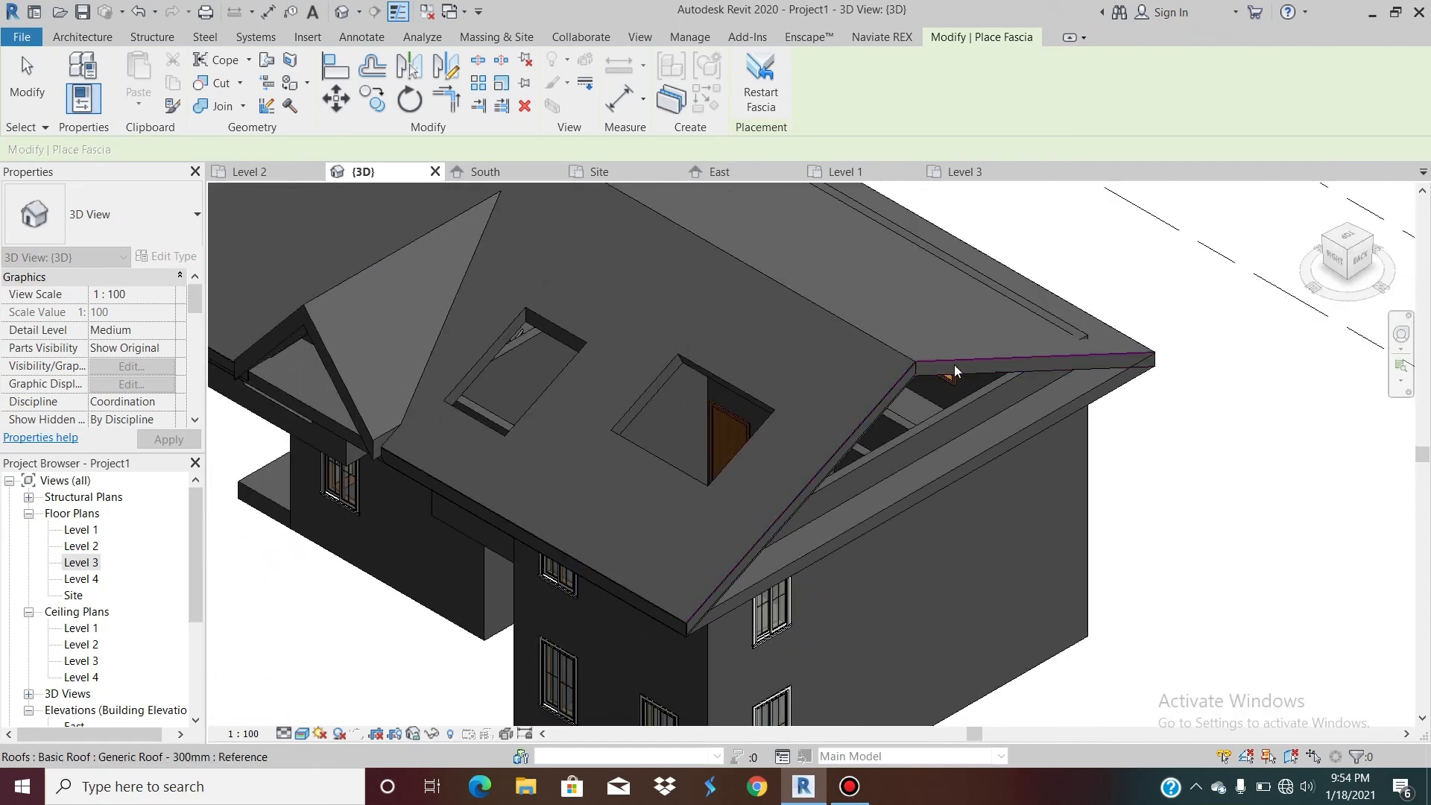
scroll(703, 459, "down", 2)
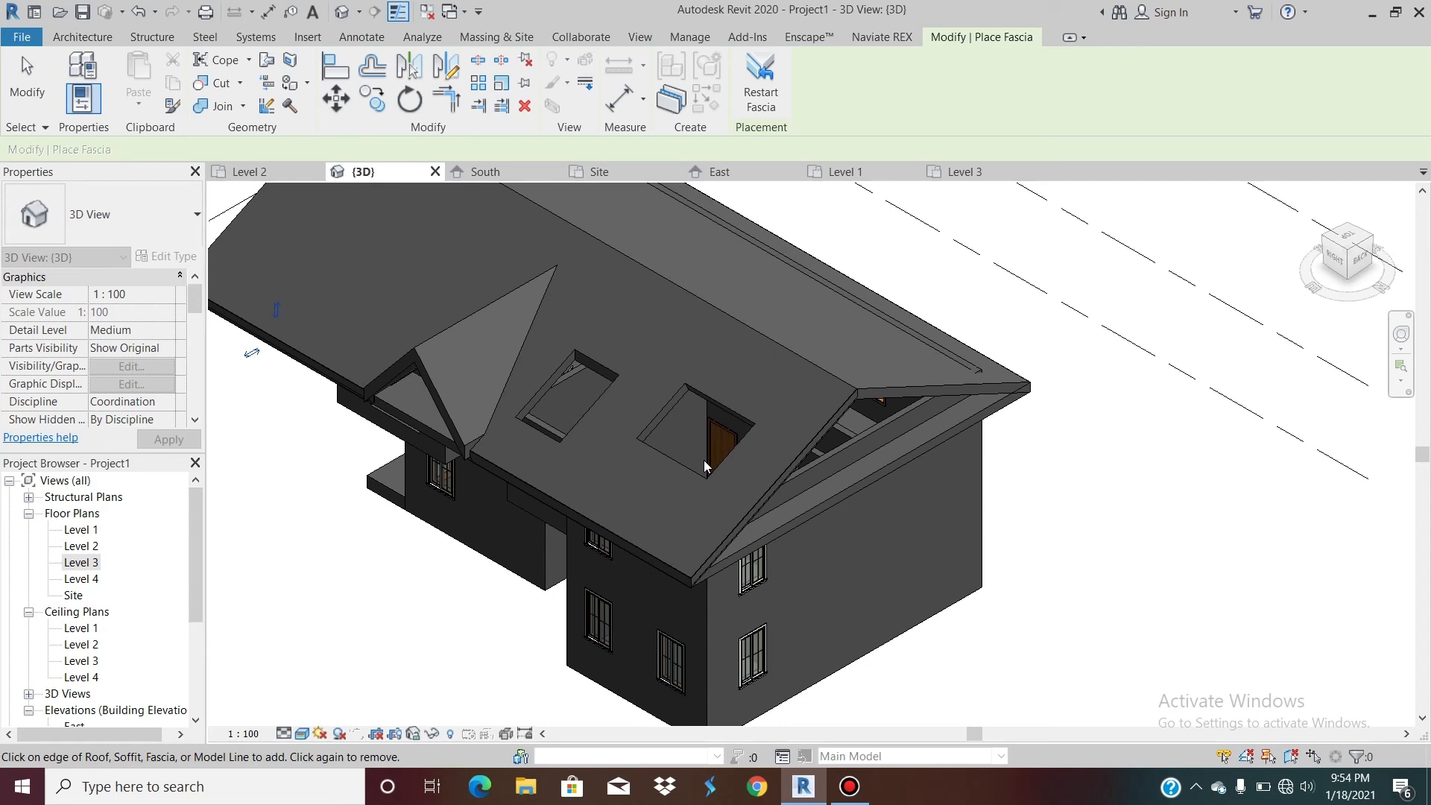
scroll(811, 551, "down", 2)
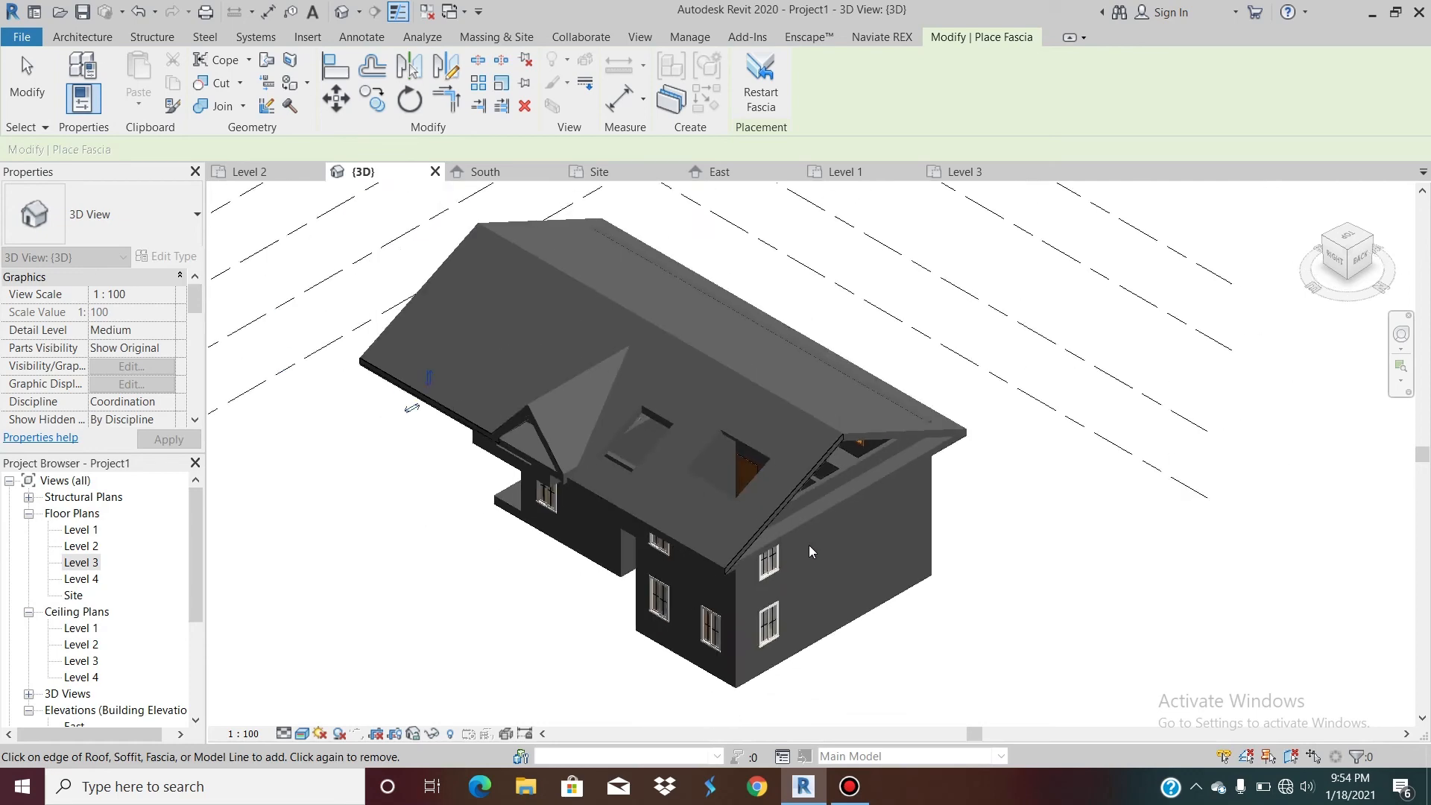
key("Escape")
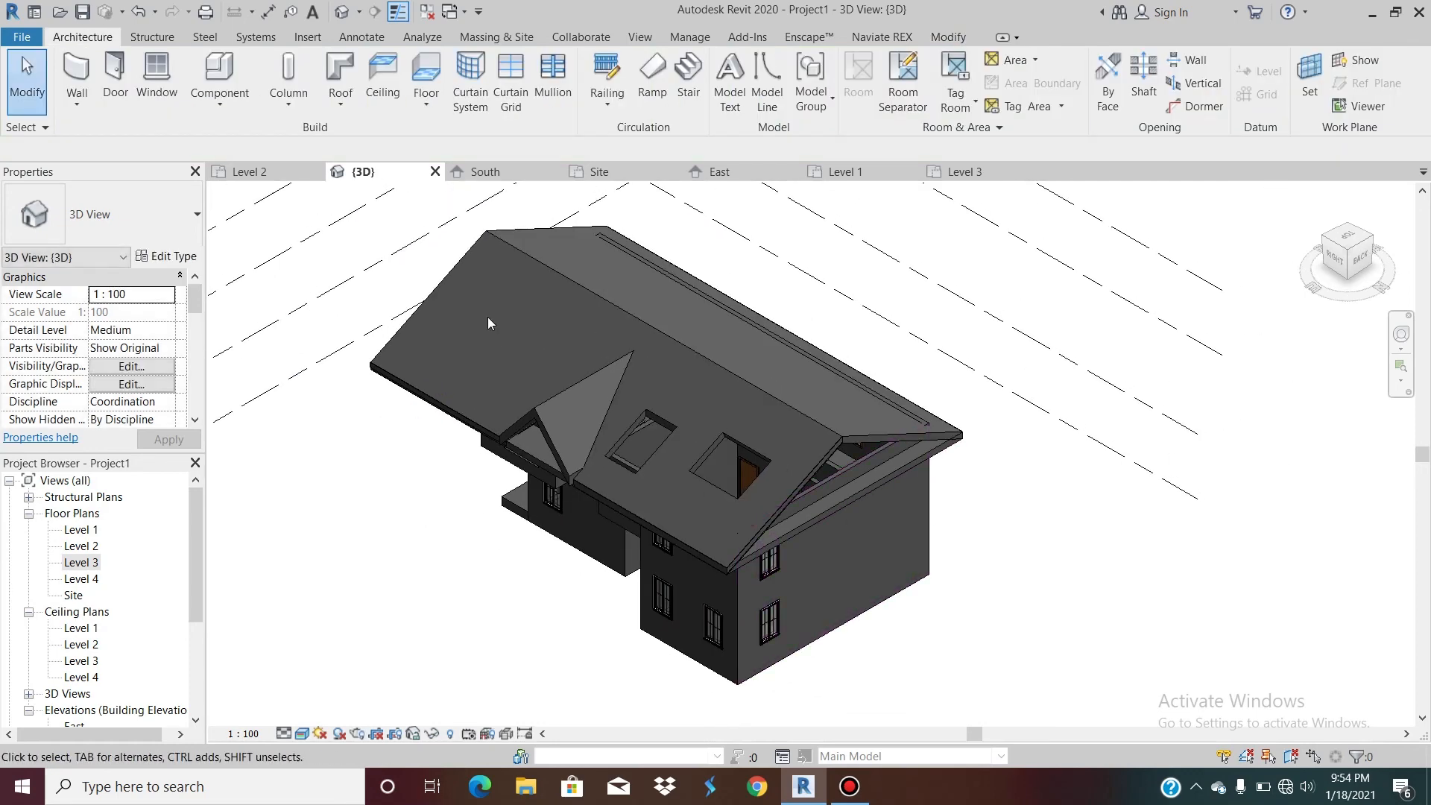
Step: Add a roof gutter along the eave below the two roof openings, and check its profile at the corner
left_click(345, 104)
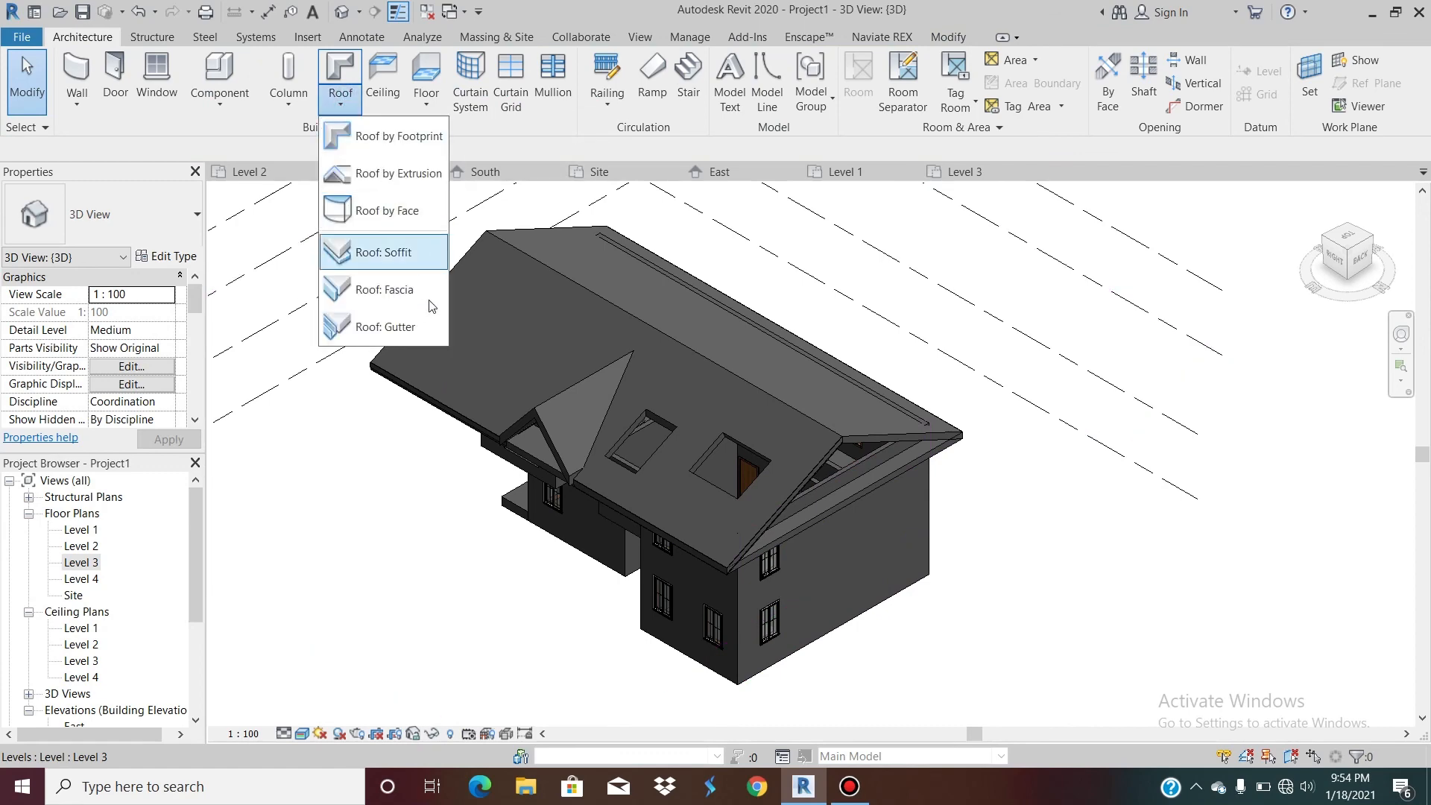
left_click(406, 325)
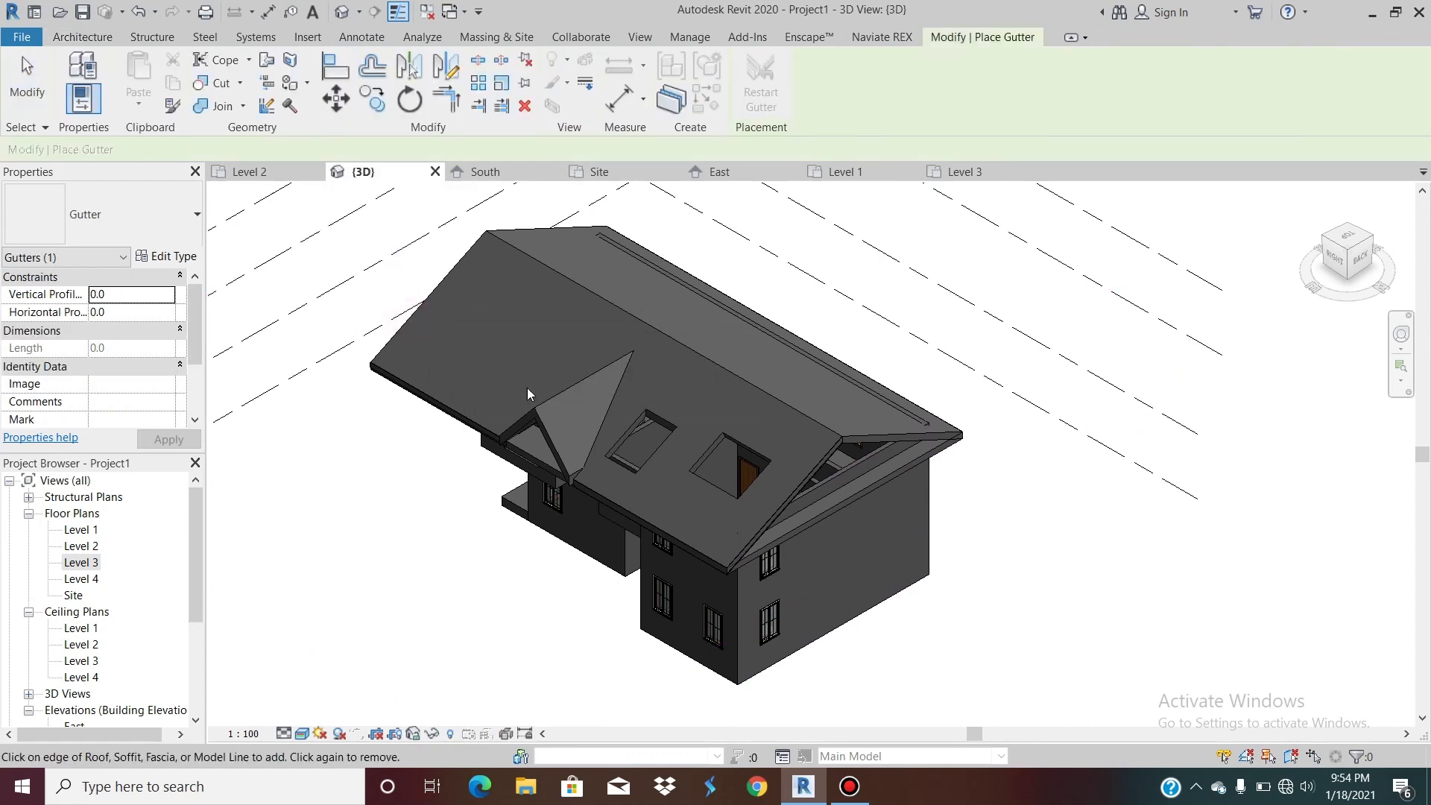
scroll(750, 548, "up", 3)
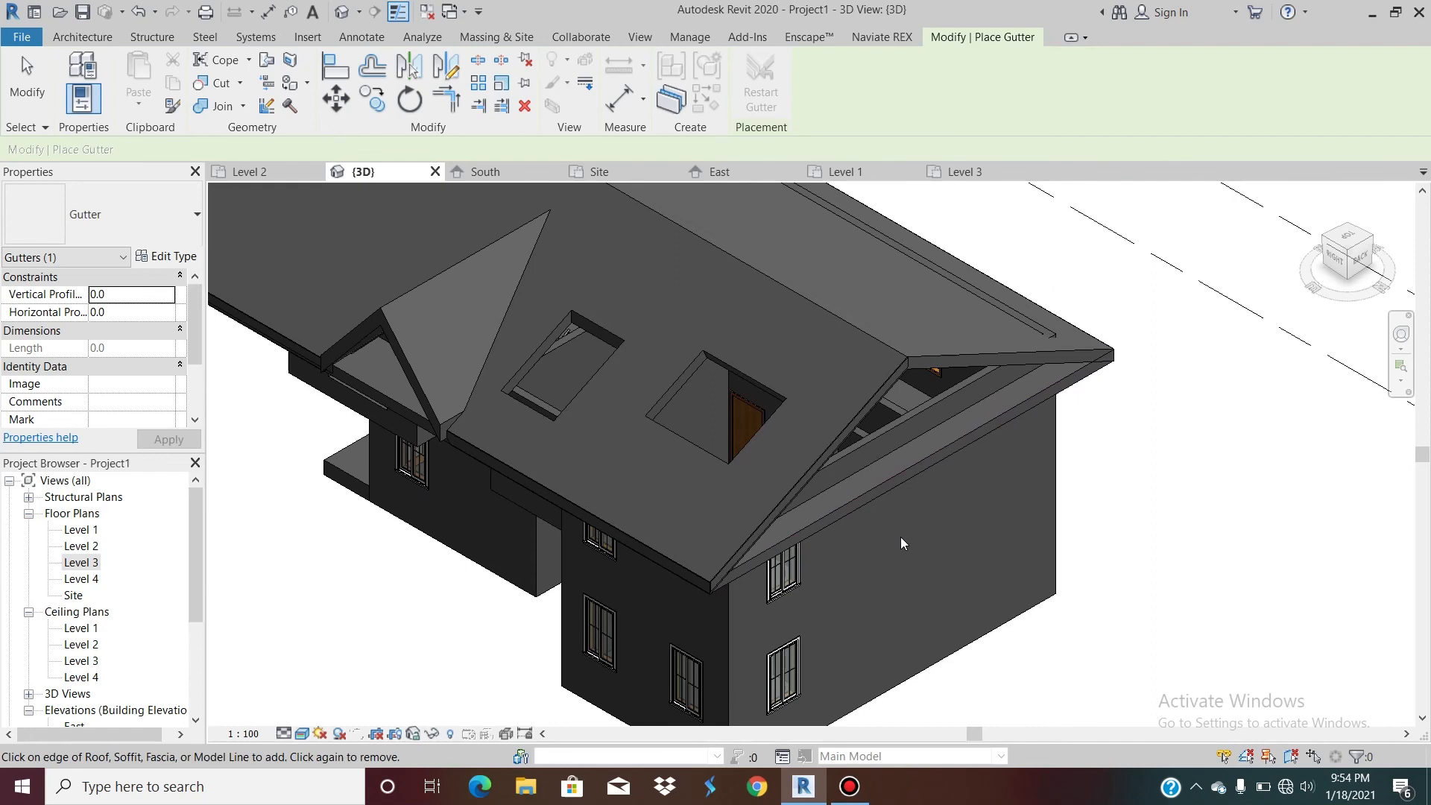
left_click(659, 553)
scroll(668, 579, "up", 6)
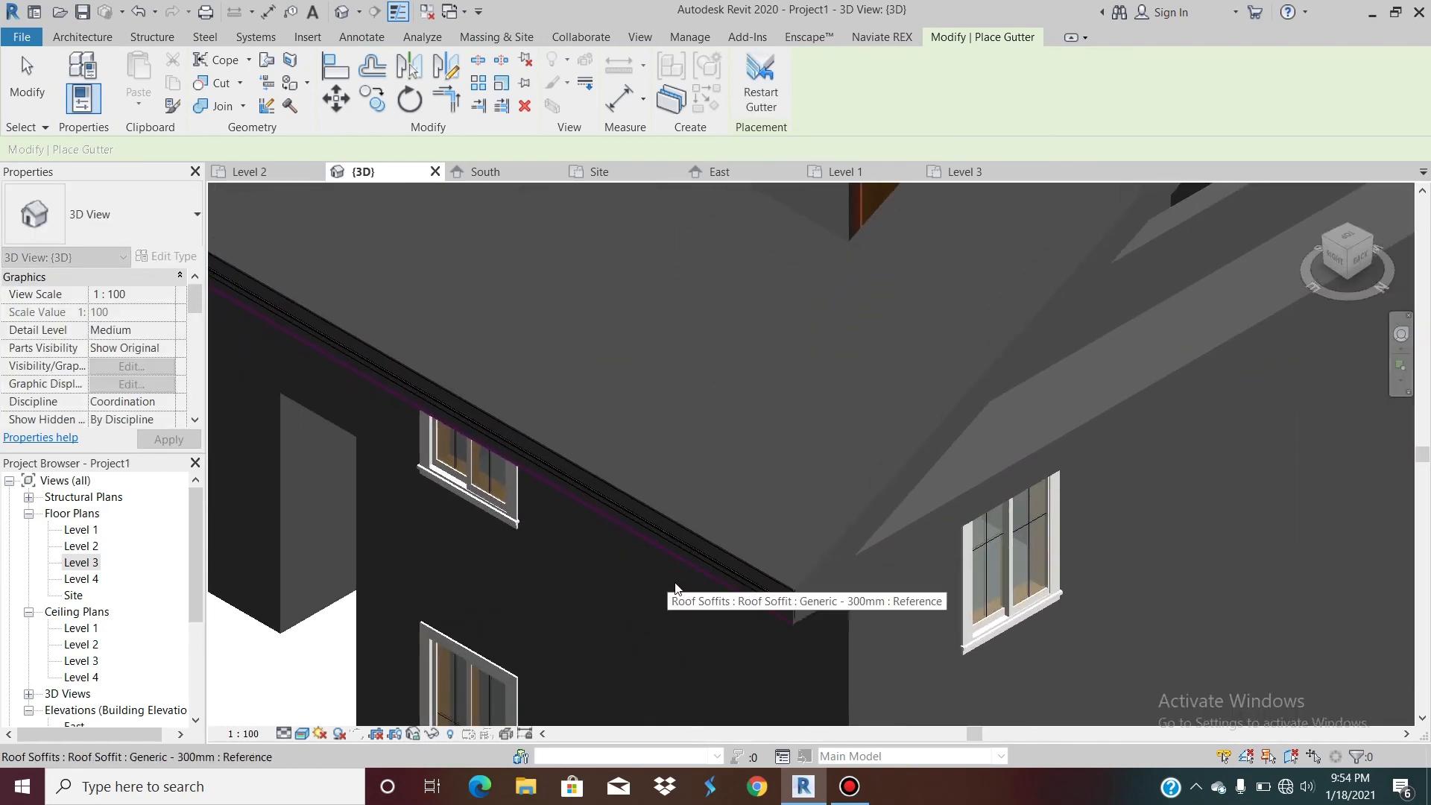
scroll(835, 615, "up", 4)
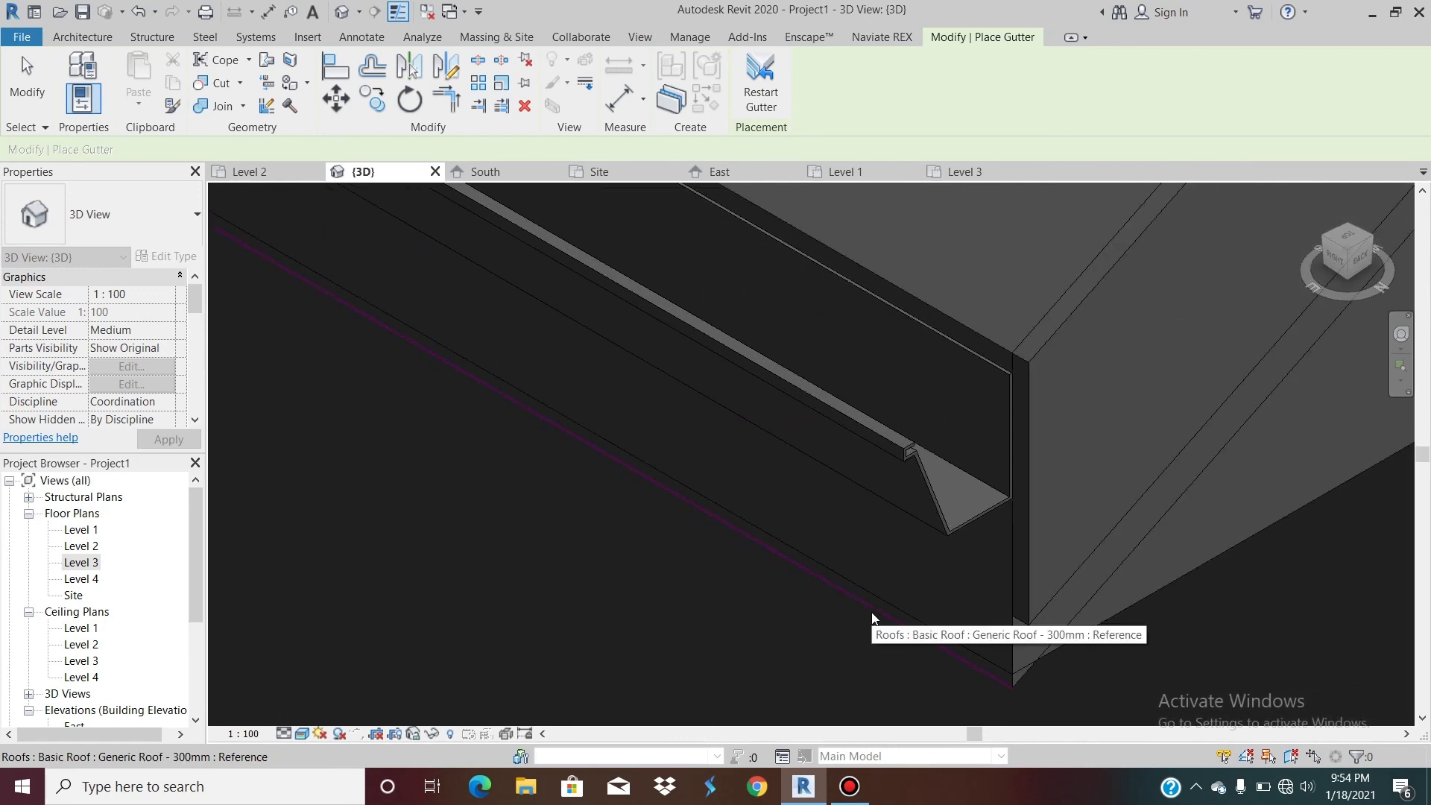
key("Escape")
key("Escape")
scroll(908, 526, "down", 3)
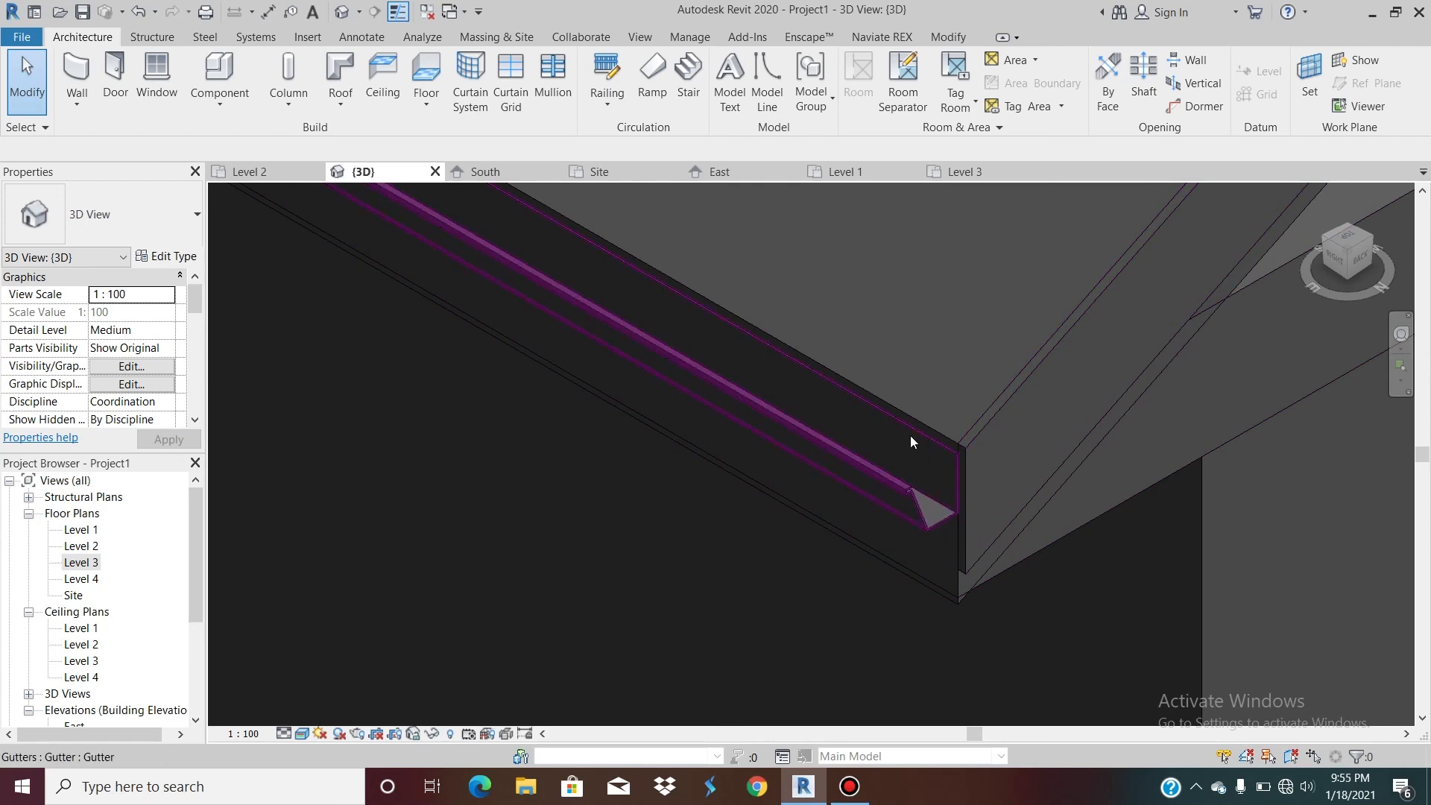
scroll(911, 440, "down", 4)
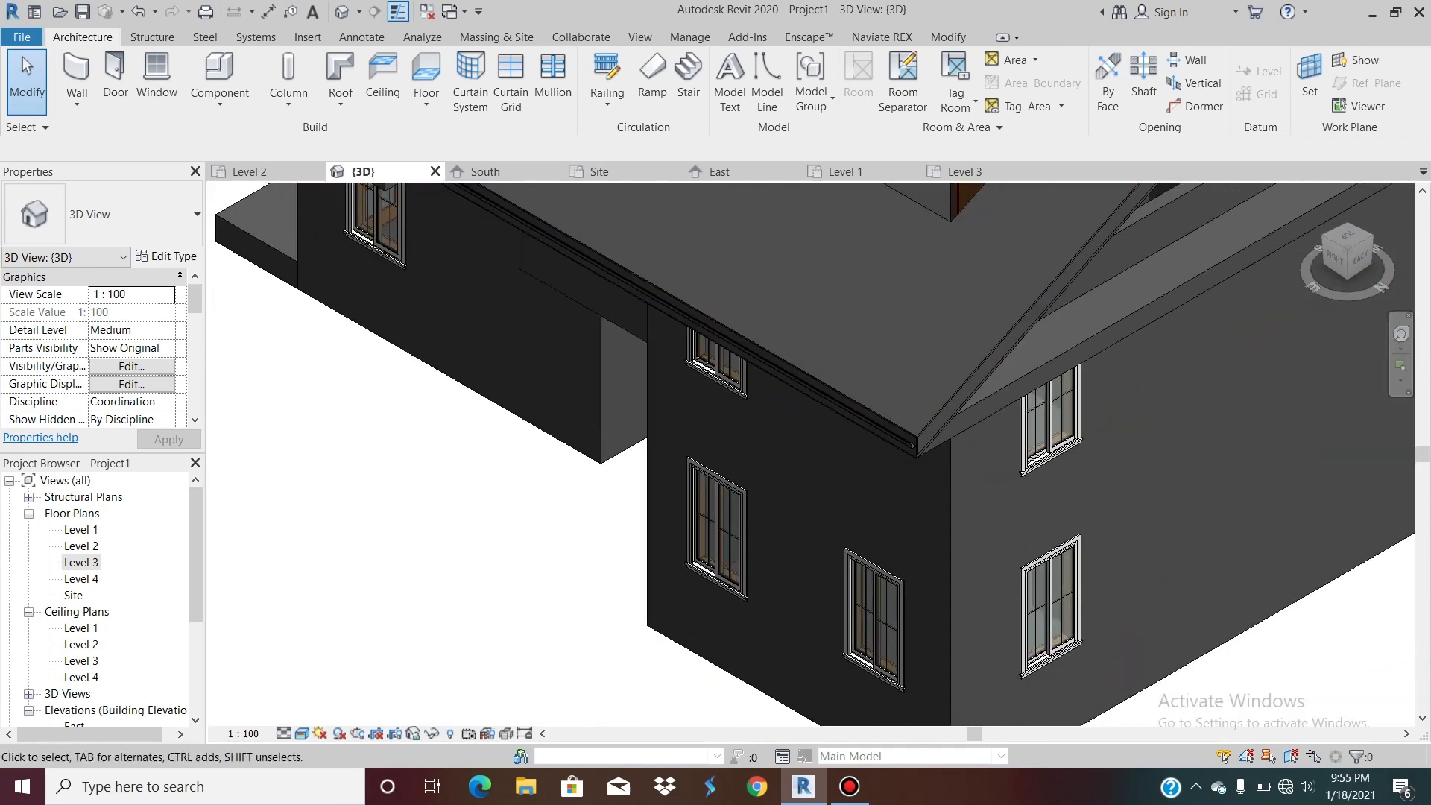
scroll(885, 480, "down", 2)
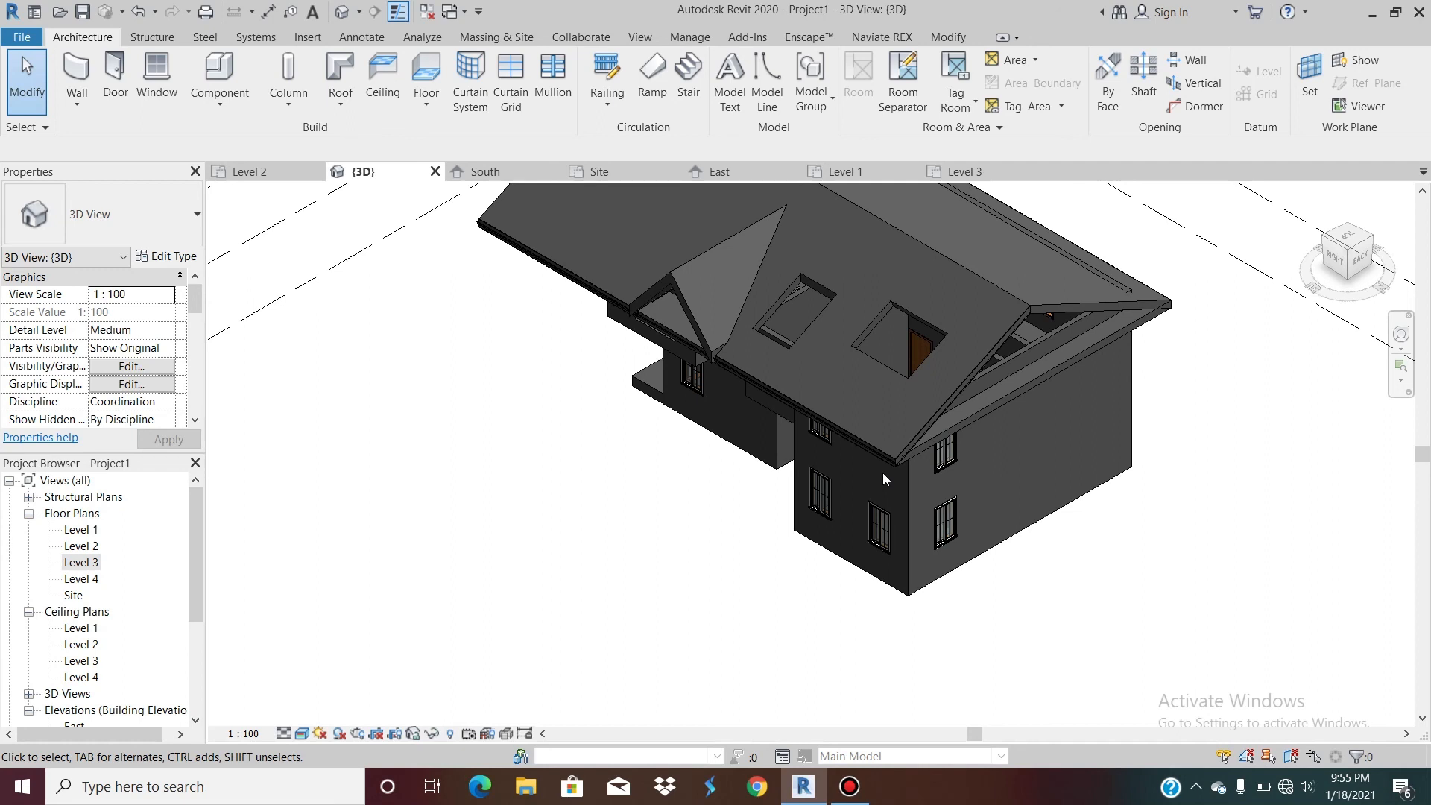
scroll(883, 473, "down", 4)
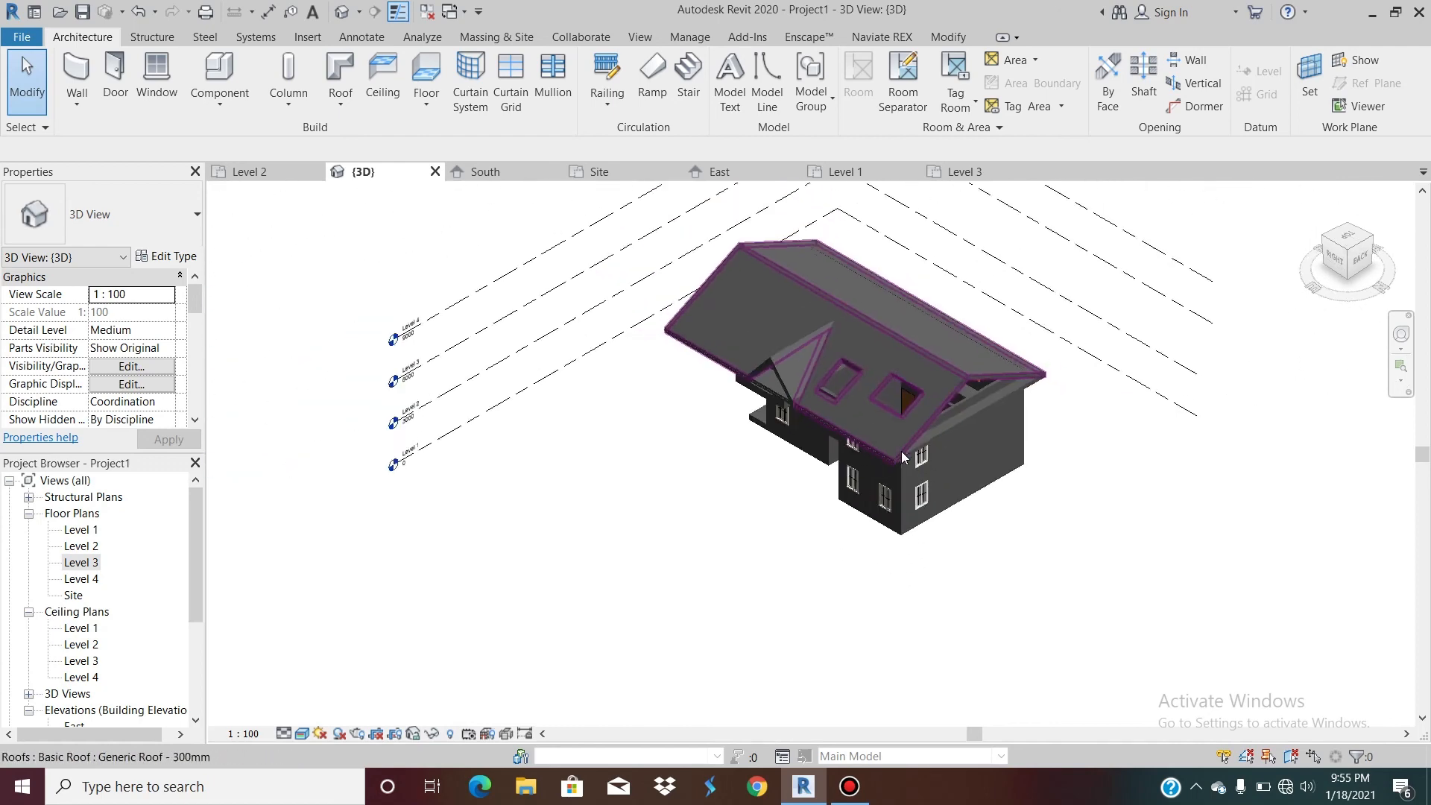
scroll(903, 329, "up", 5)
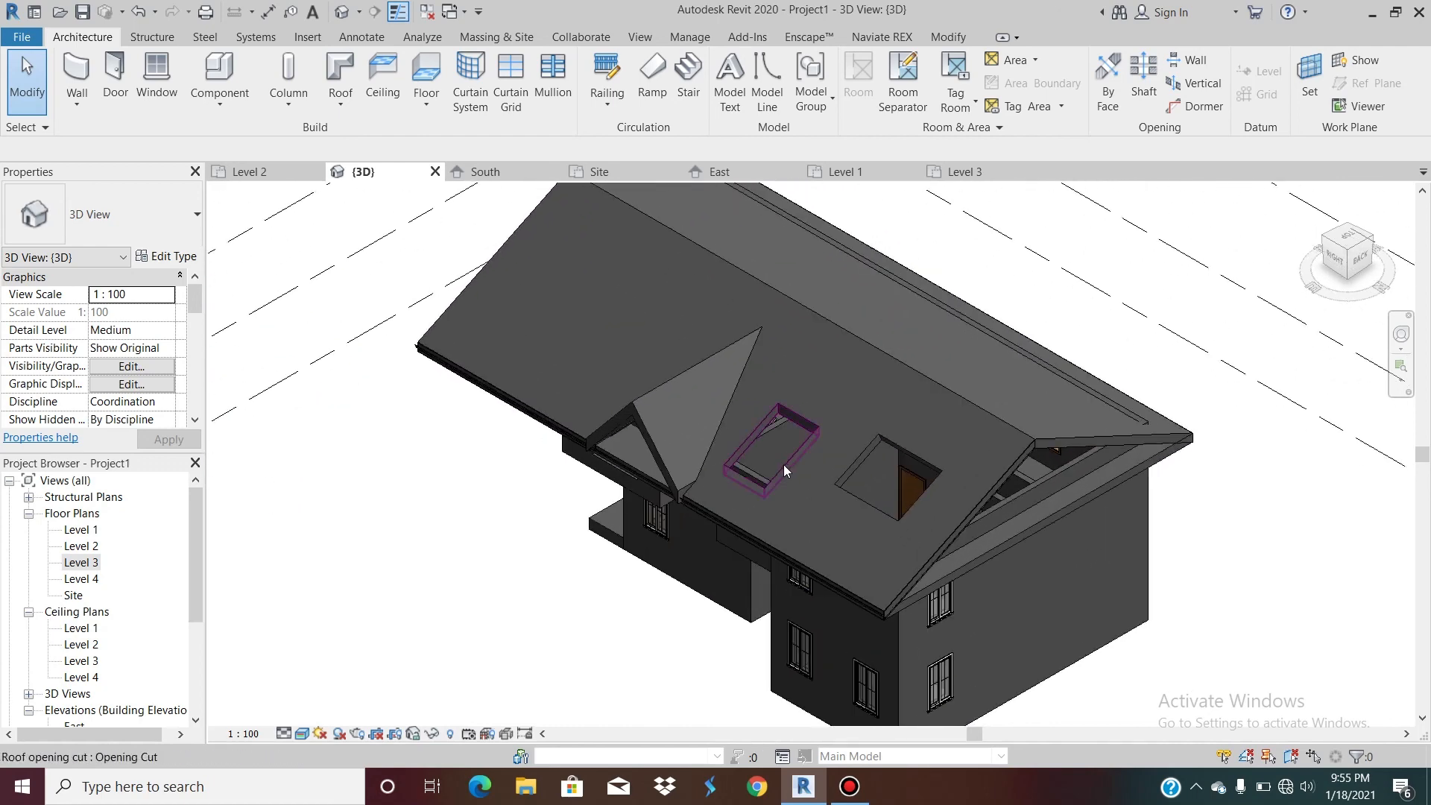